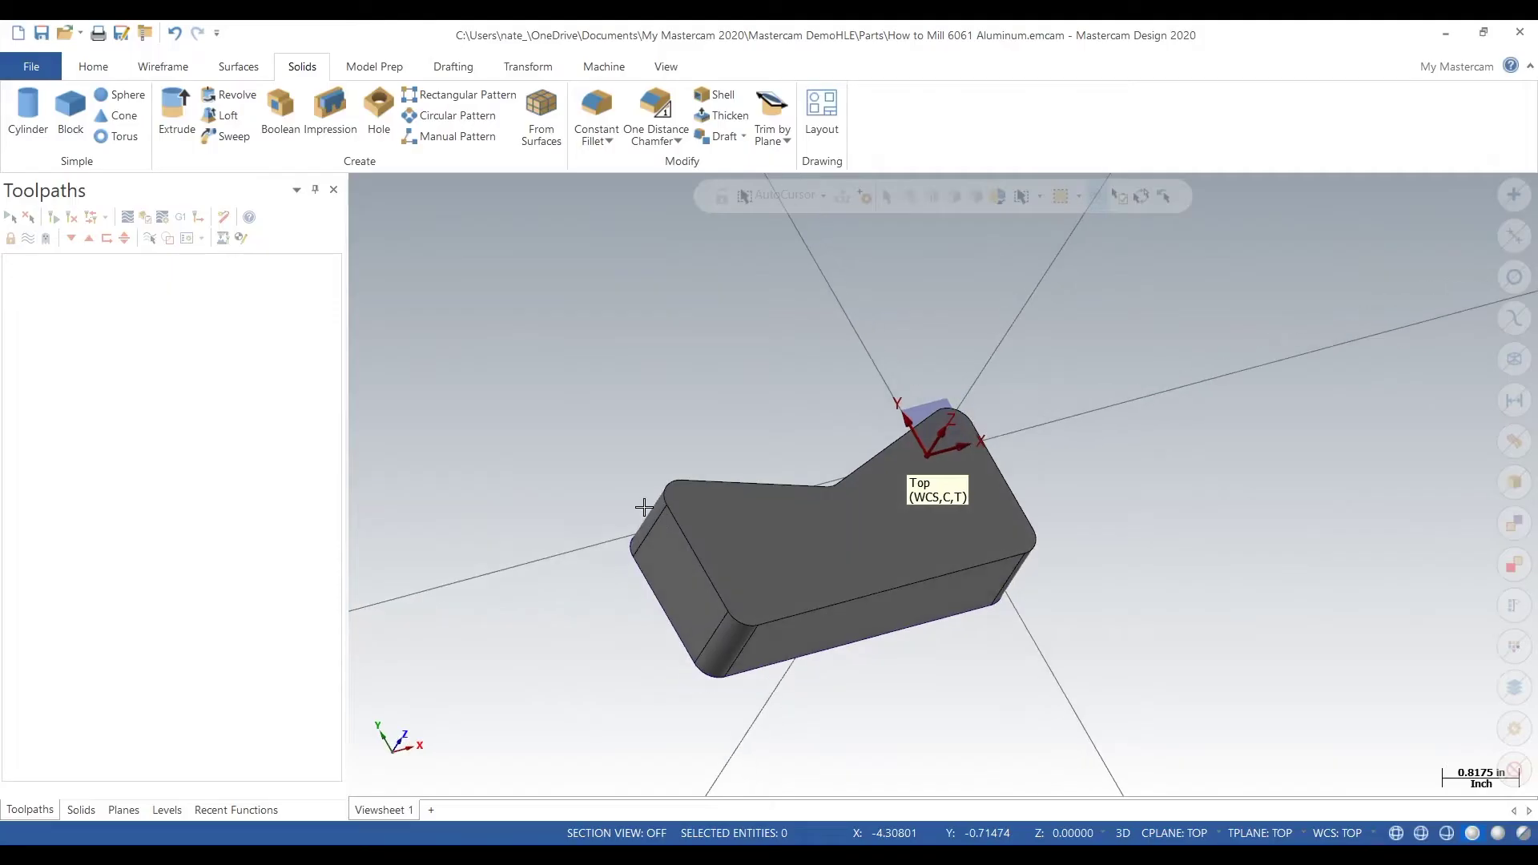
Inspect the solid part and measure its 1-inch height with Analyze Distance.
middle_click_drag(643, 507, 536, 526)
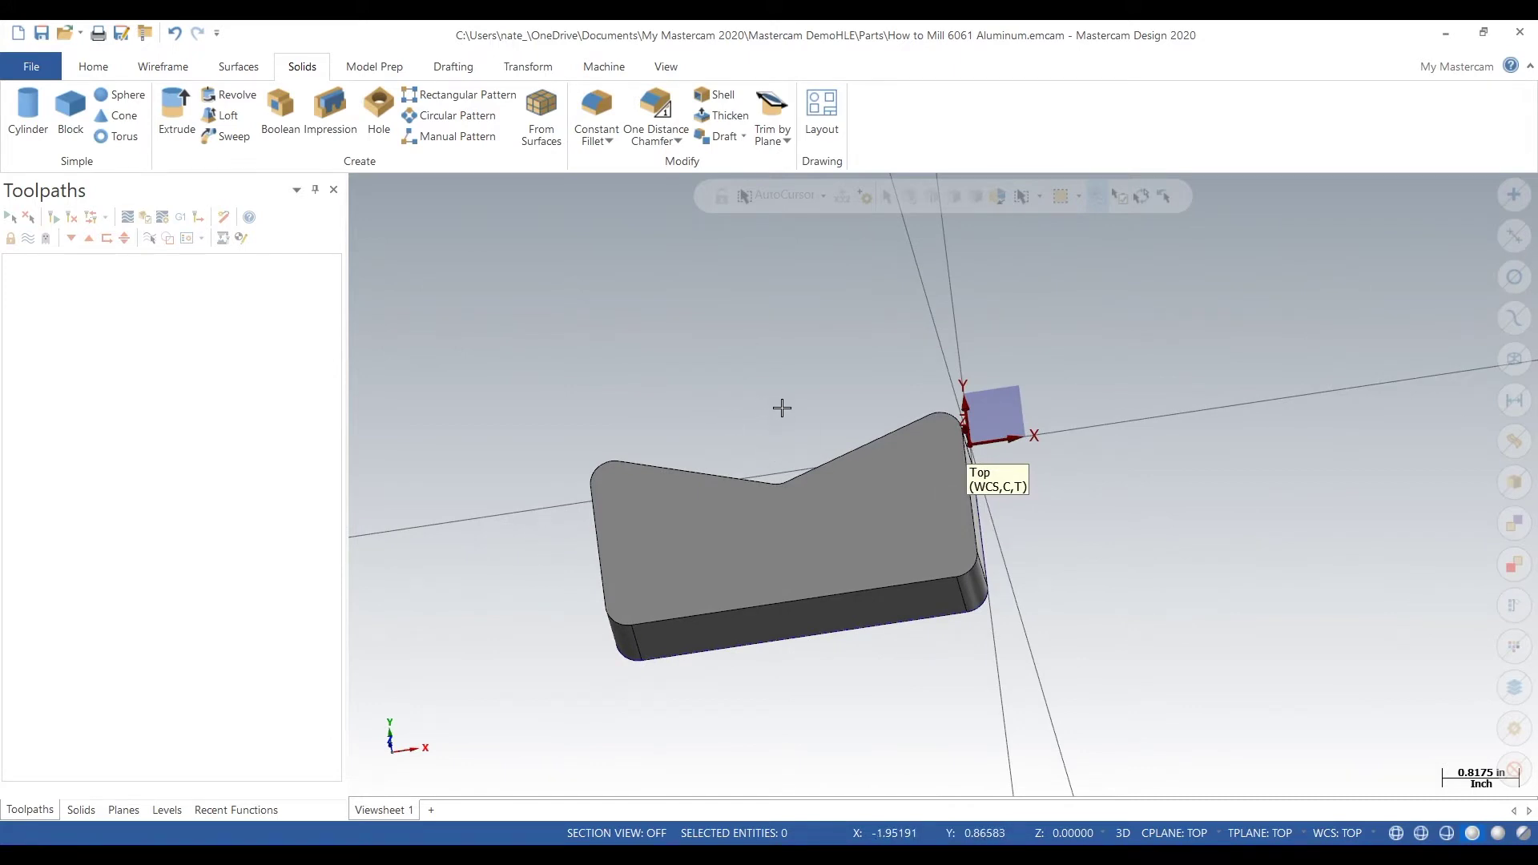
mouse_move(782, 409)
middle_mouse_down()
mouse_move(796, 446)
mouse_move(820, 408)
mouse_move(800, 430)
middle_mouse_up()
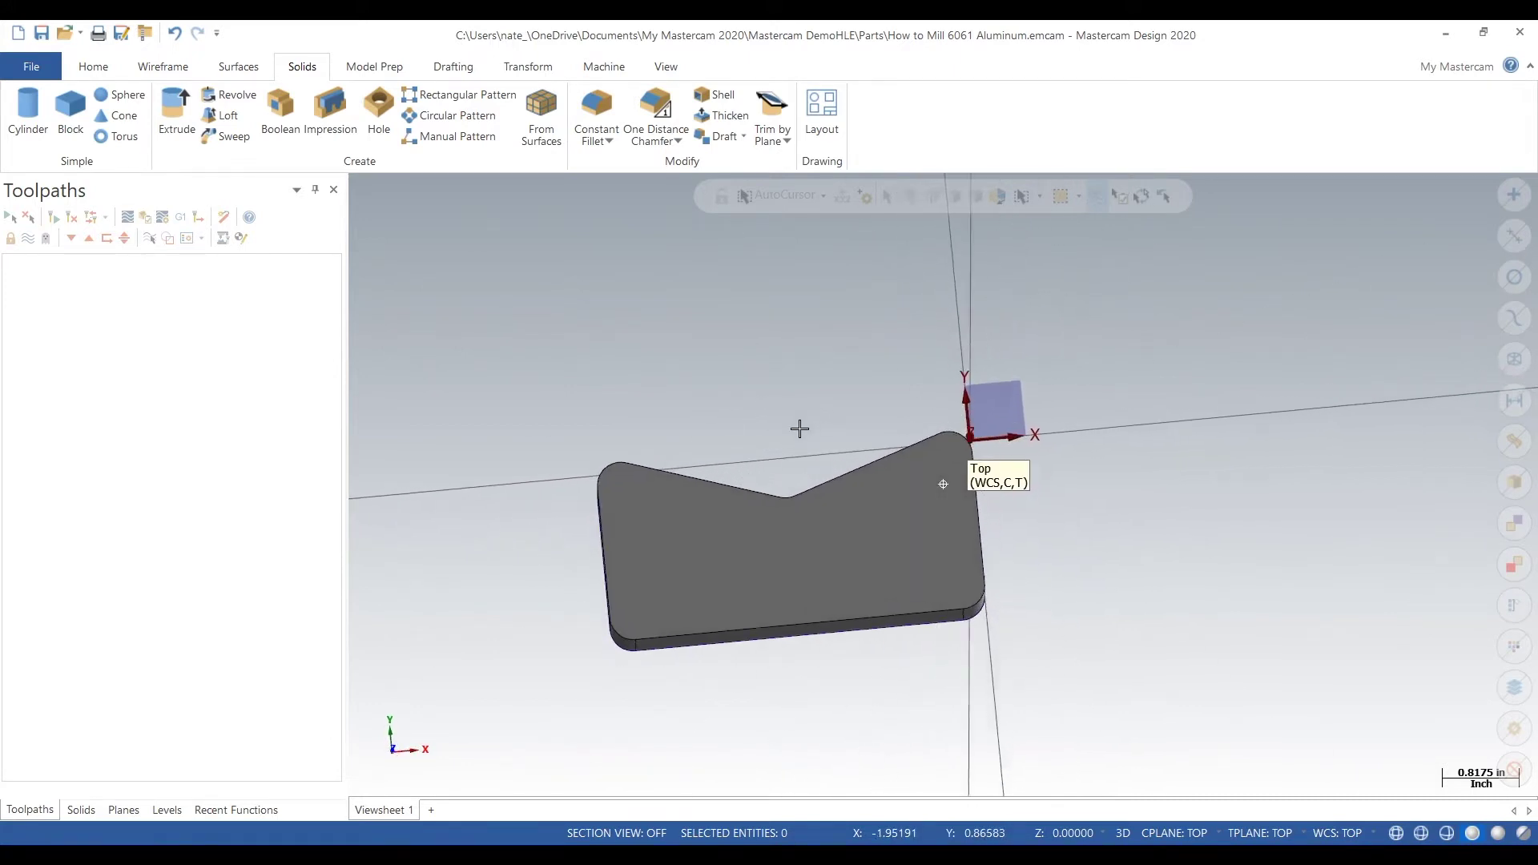
left_click_drag(497, 320, 1093, 697)
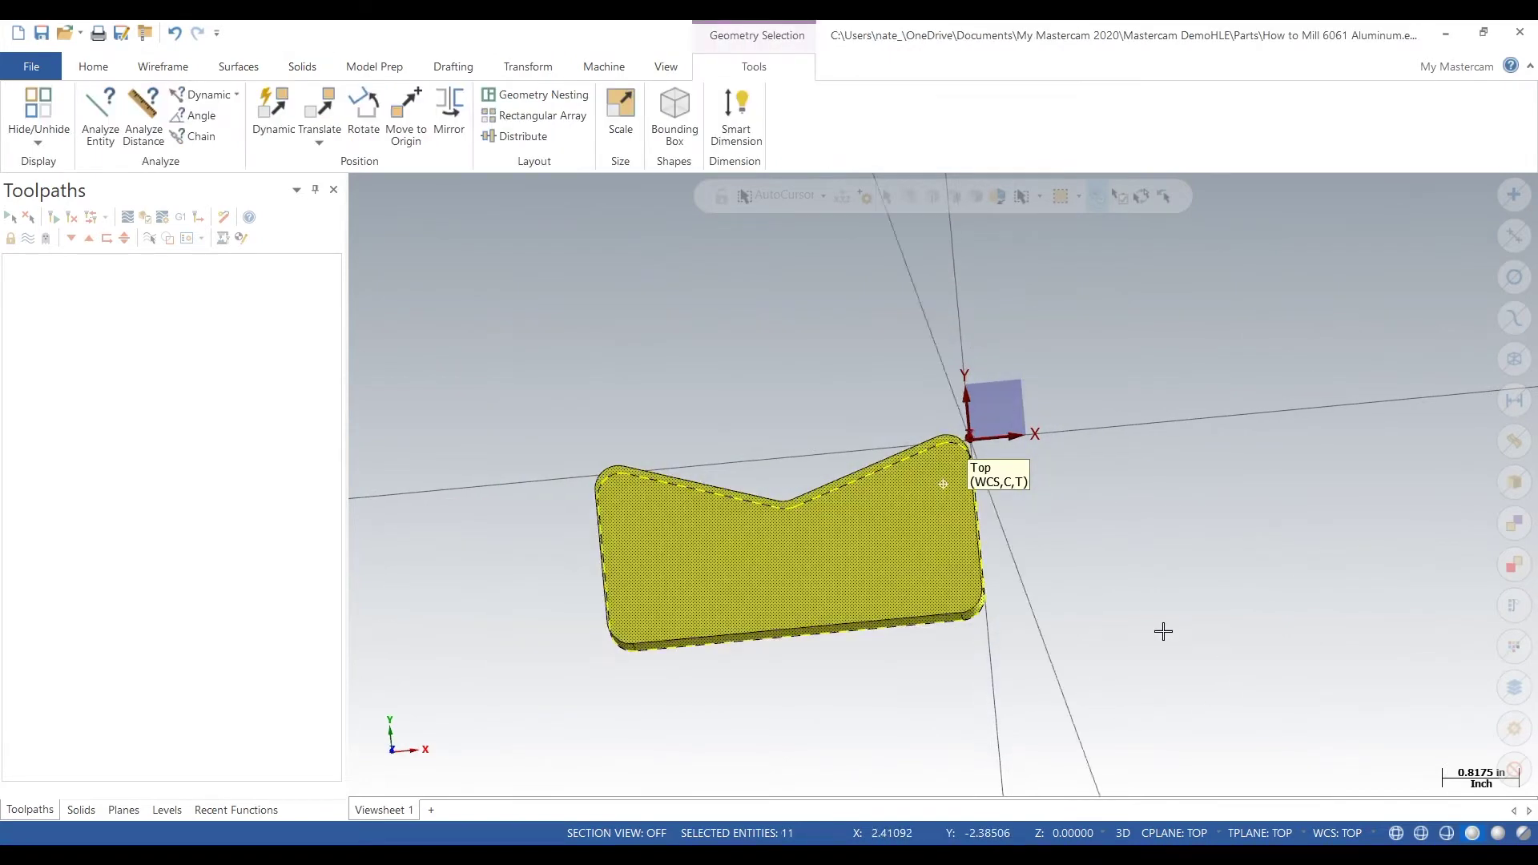
middle_click_drag(1163, 632, 1041, 612)
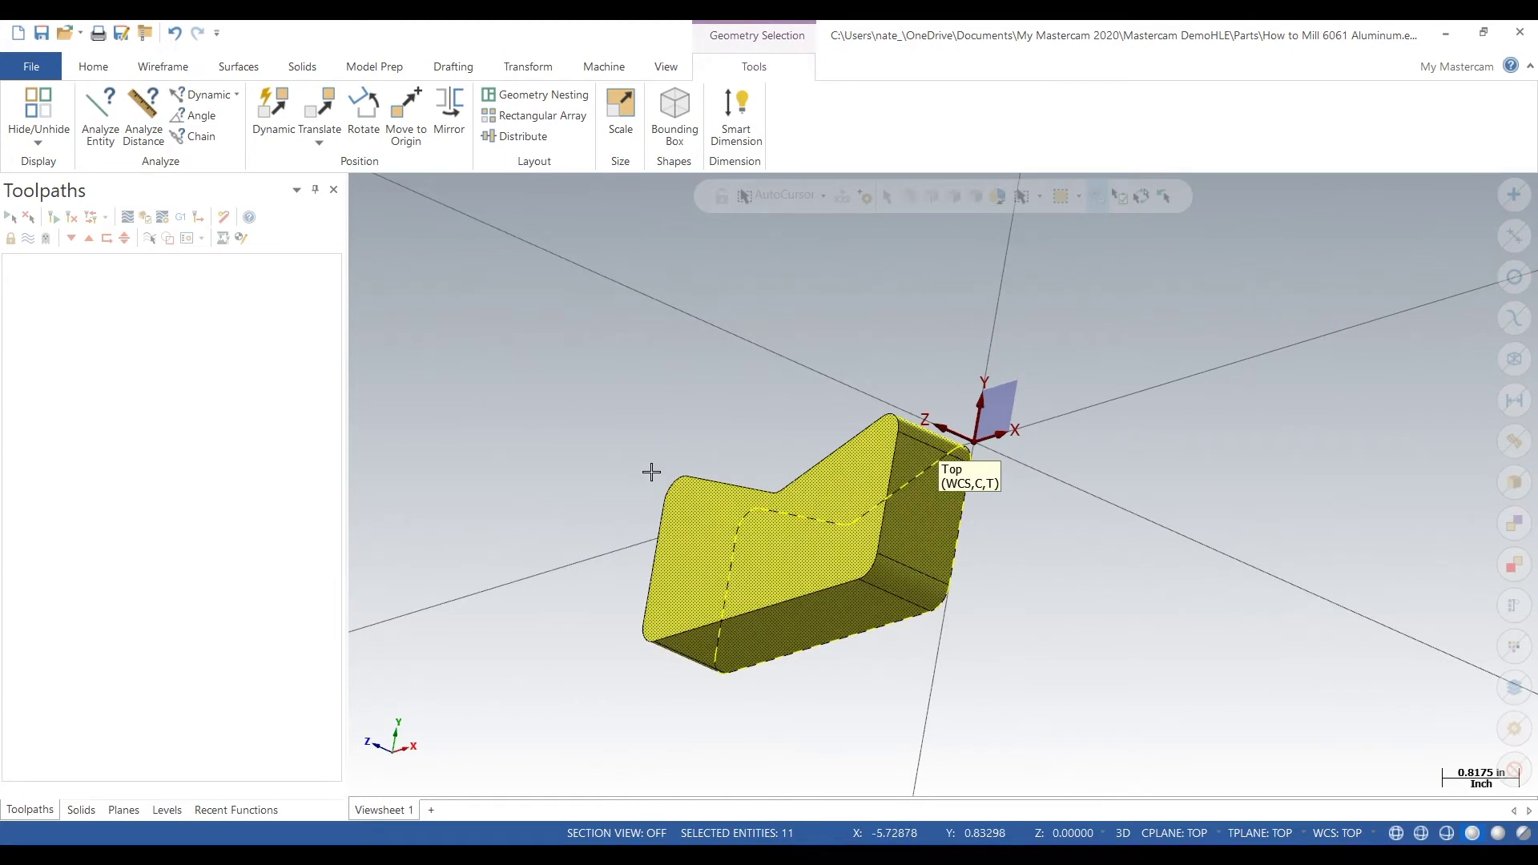
key("Escape")
scroll(130, 85, "up", 3)
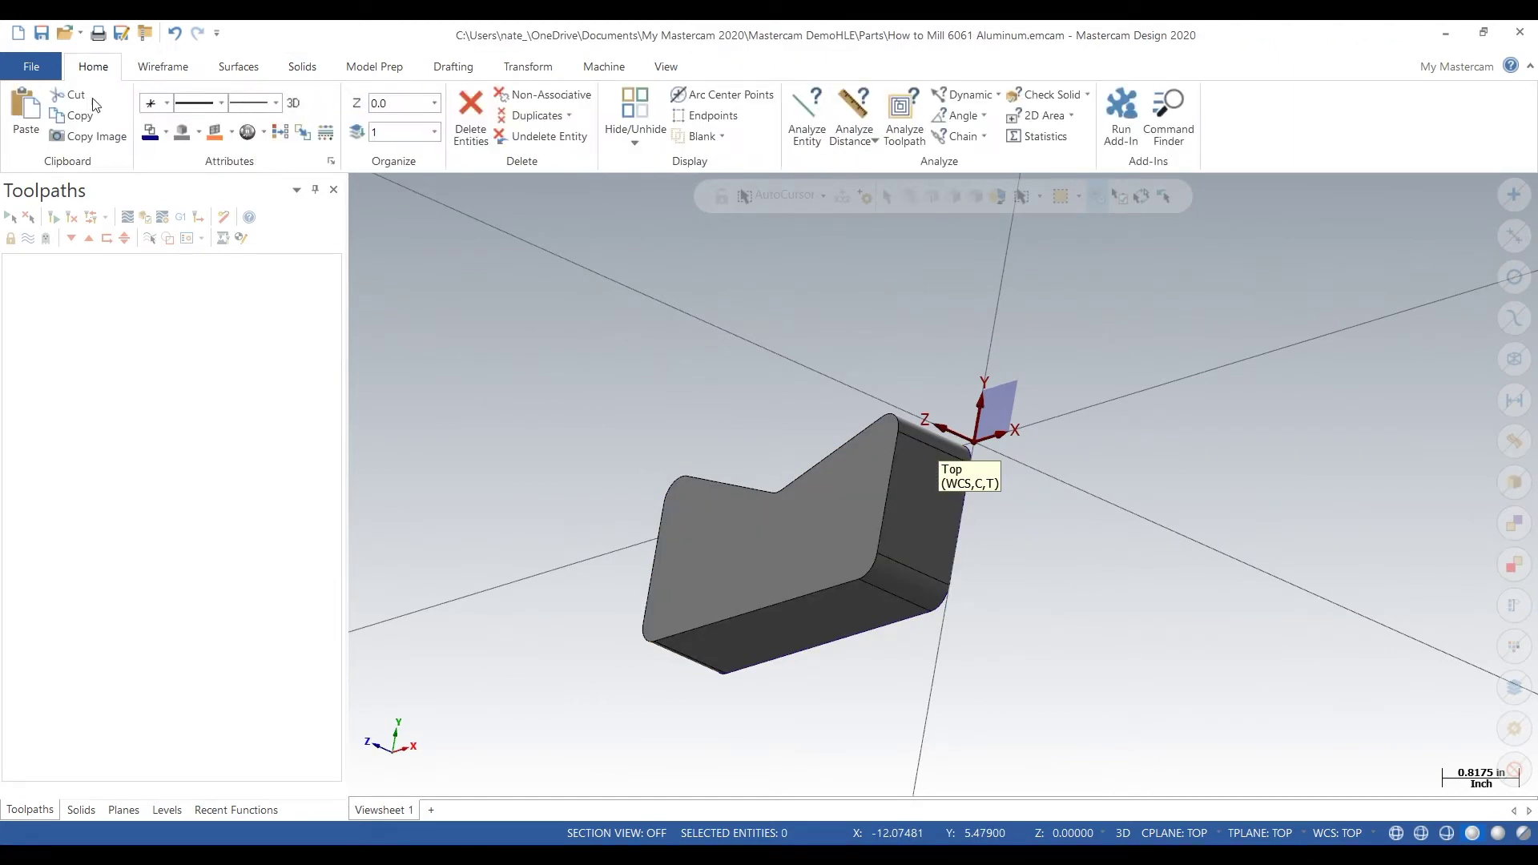
left_click(854, 112)
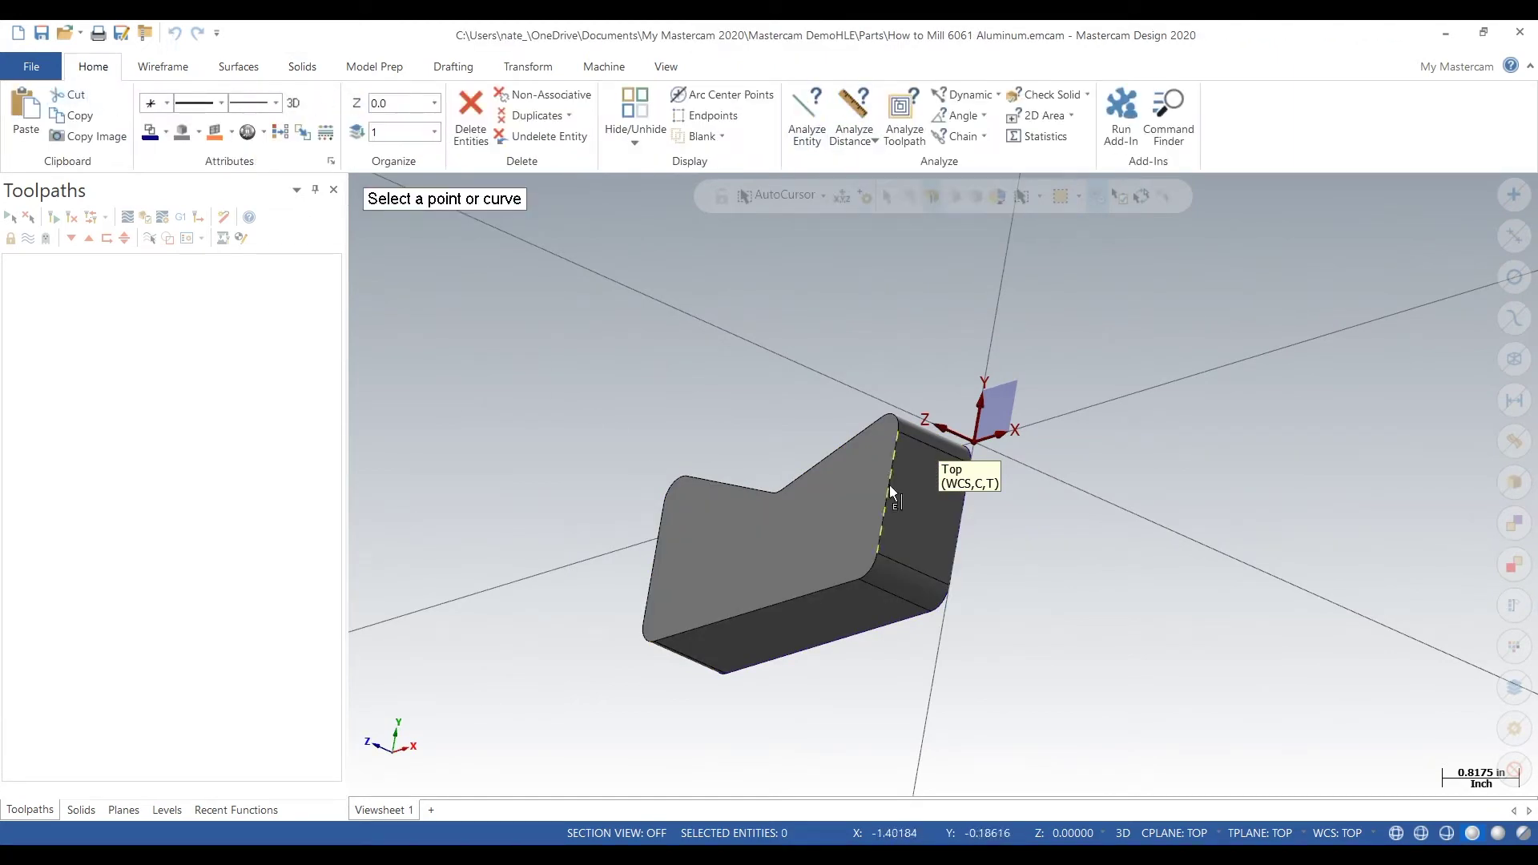
left_click(889, 483)
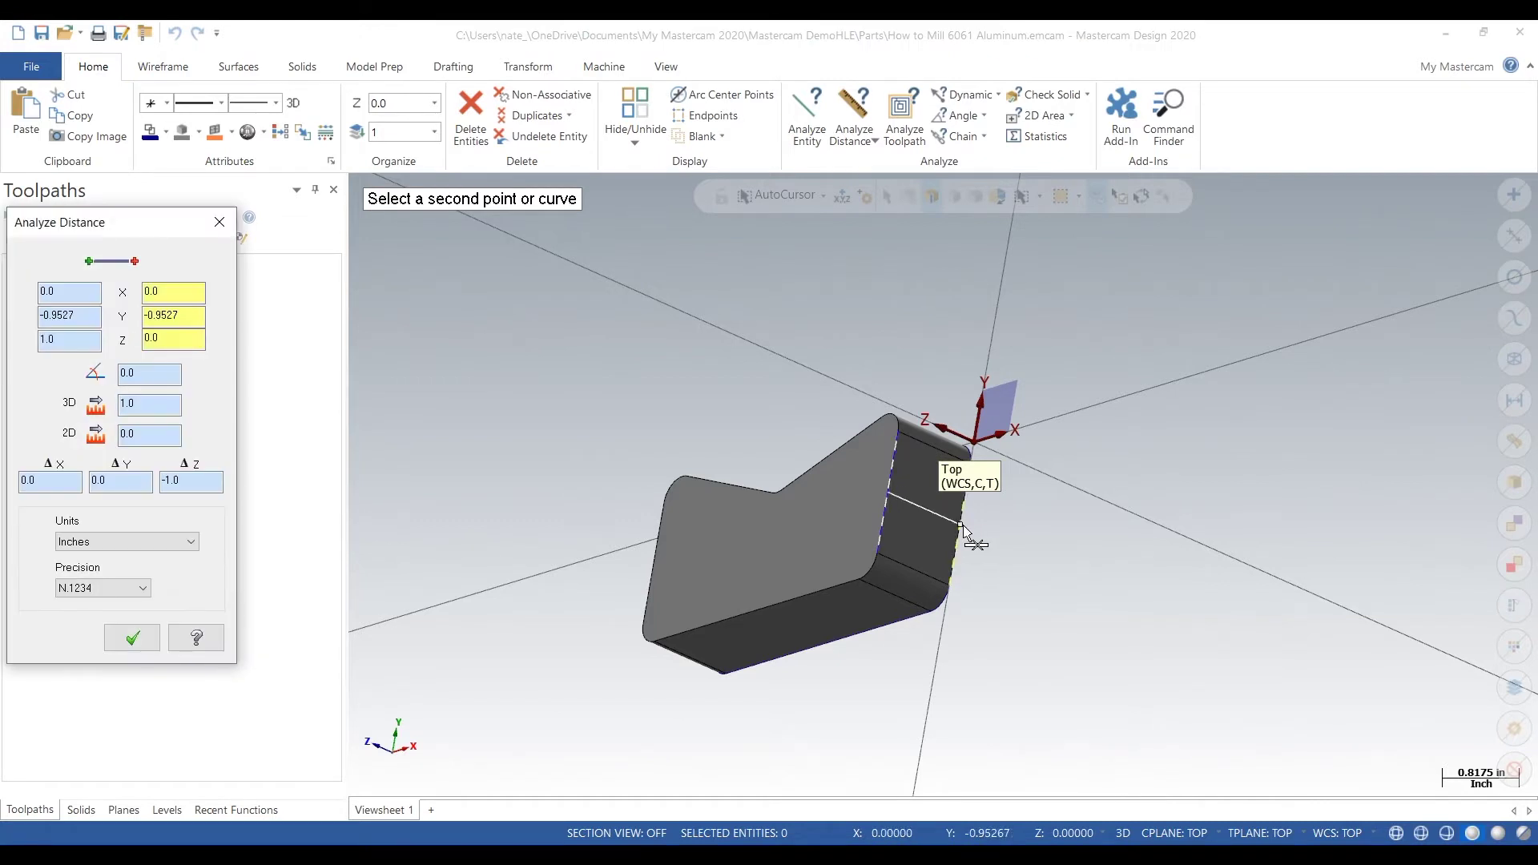
left_click(219, 222)
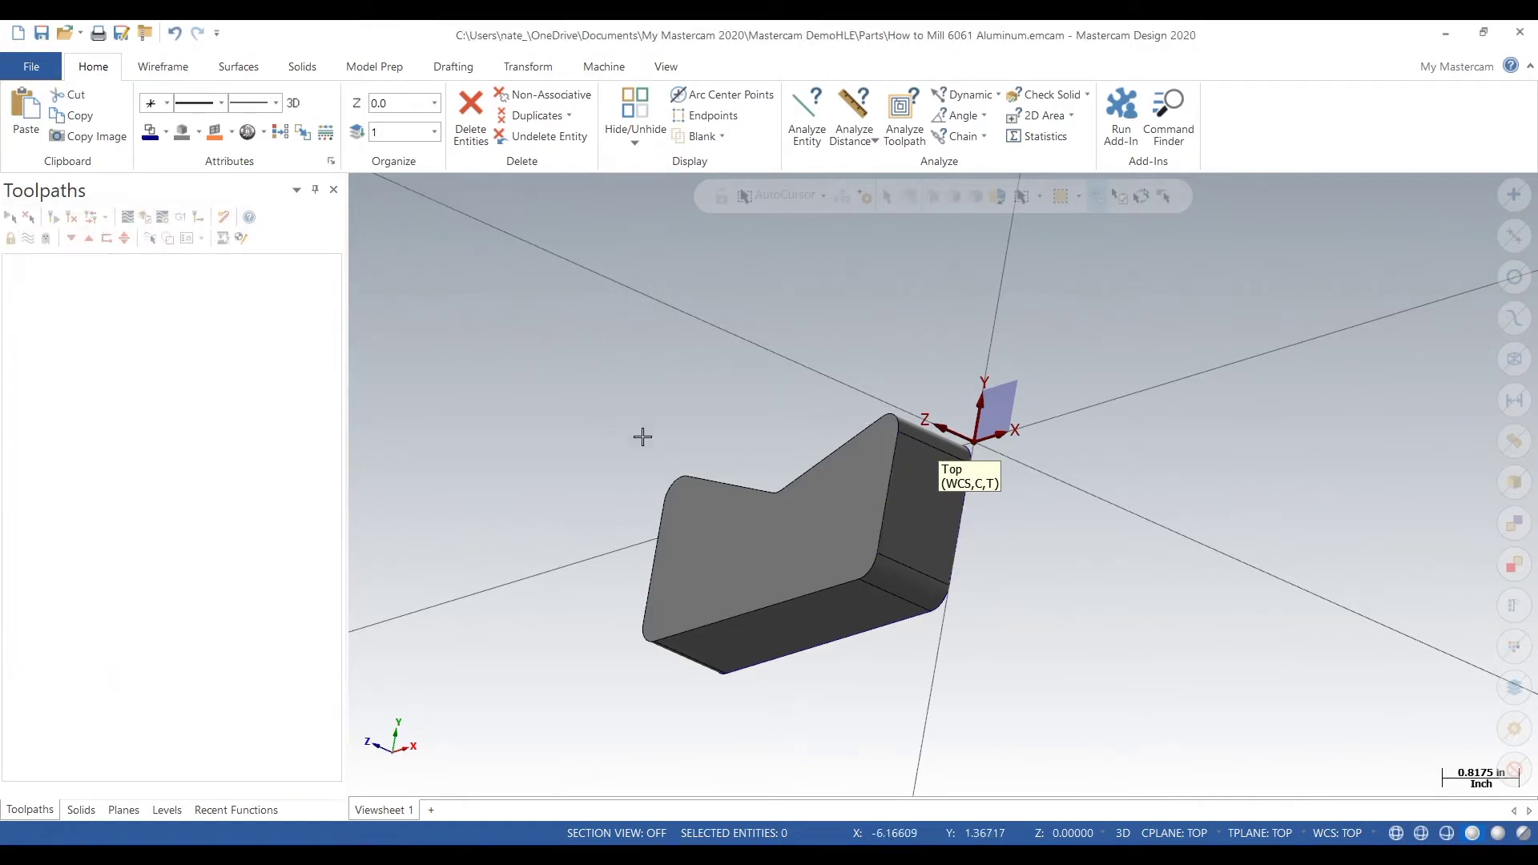
Translate the whole solid -1.0 inch along Z.
left_click_drag(632, 412, 1157, 737)
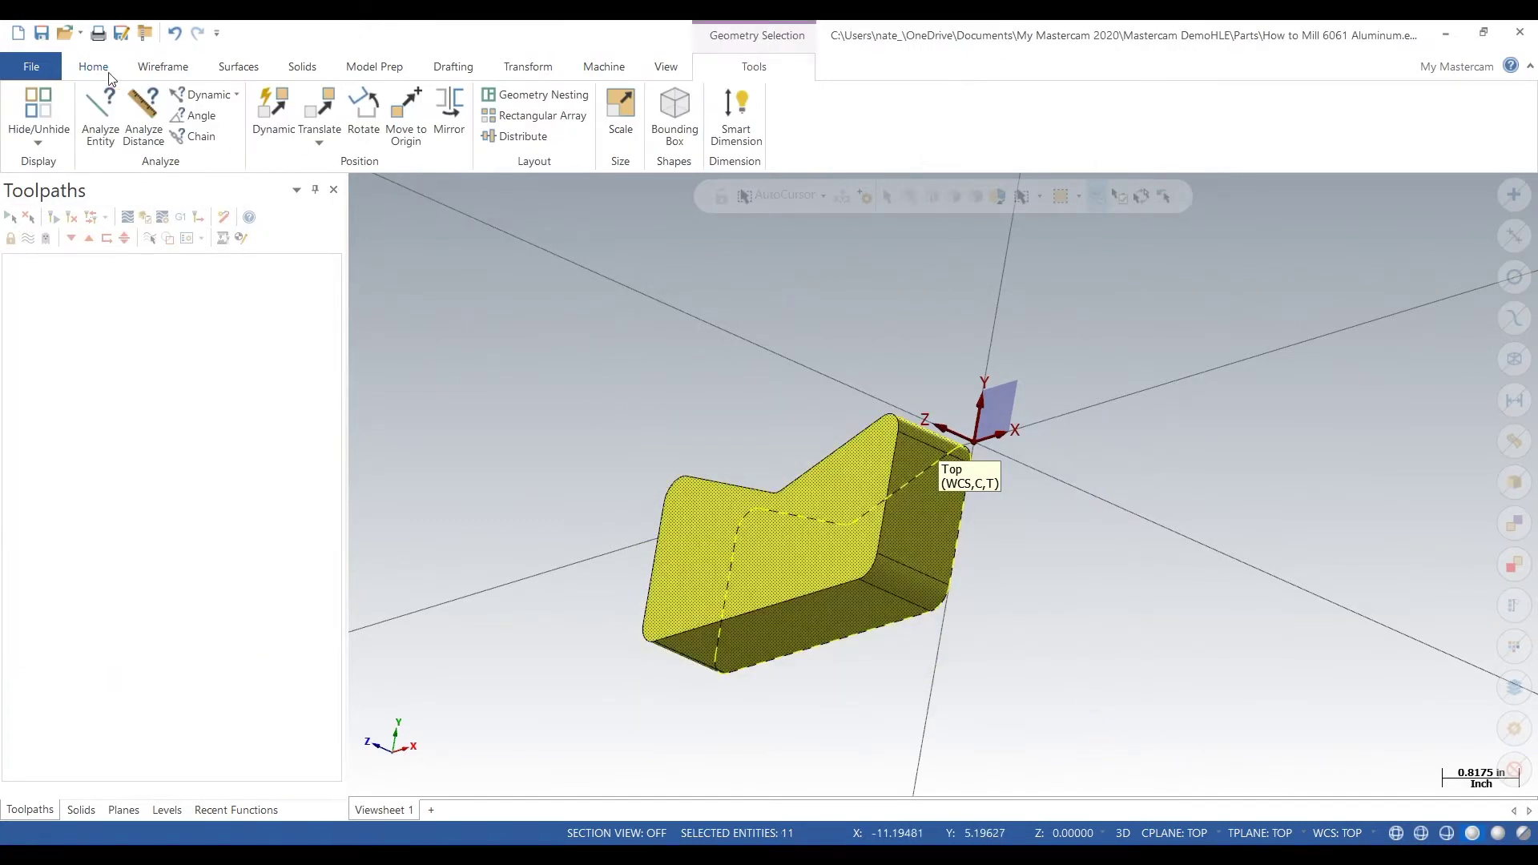
left_click(360, 71)
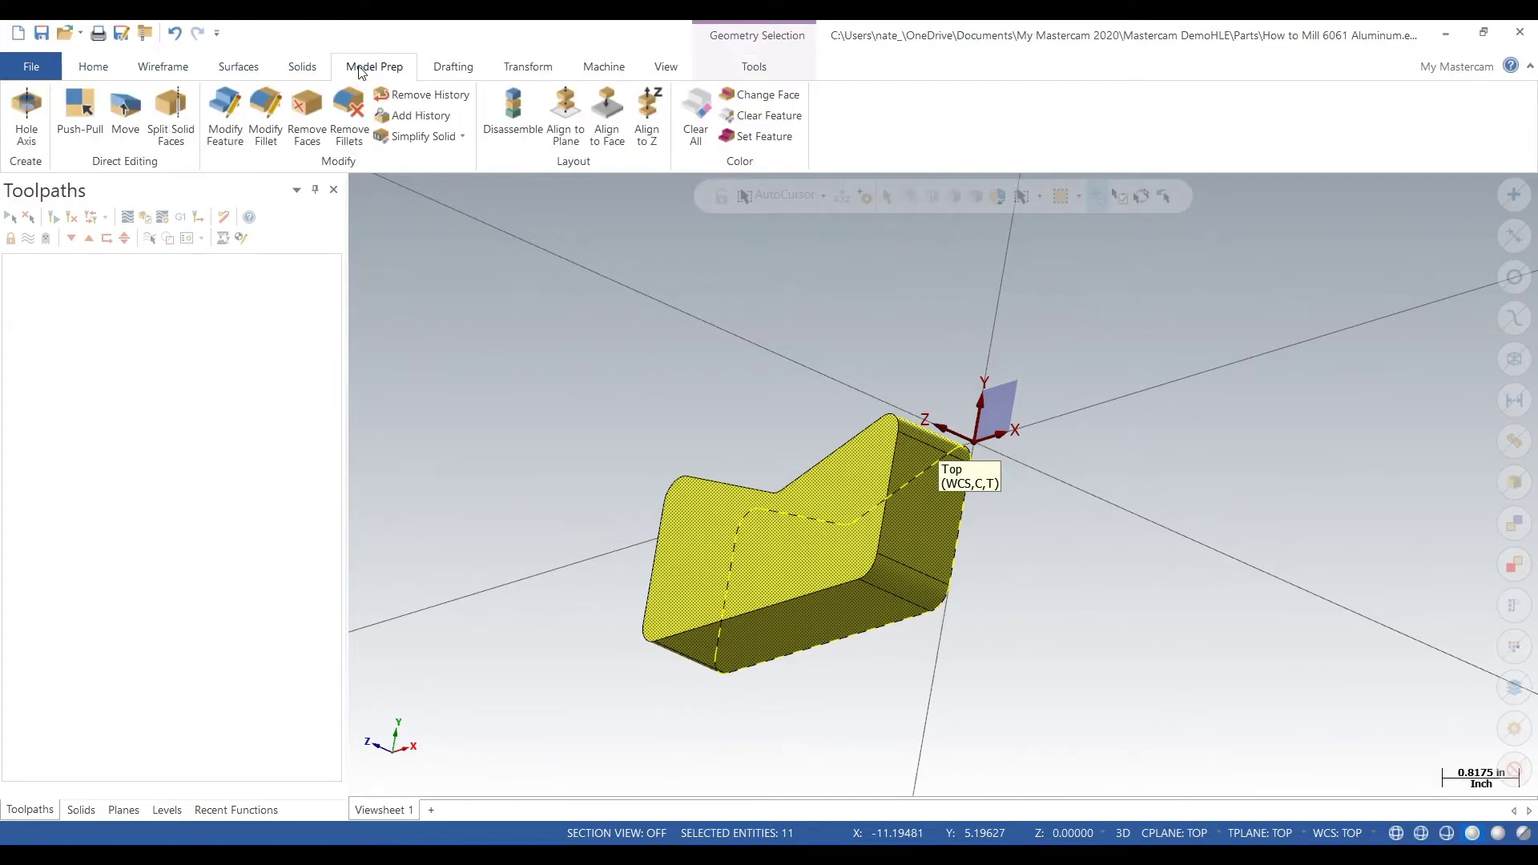
left_click(513, 67)
left_click(78, 105)
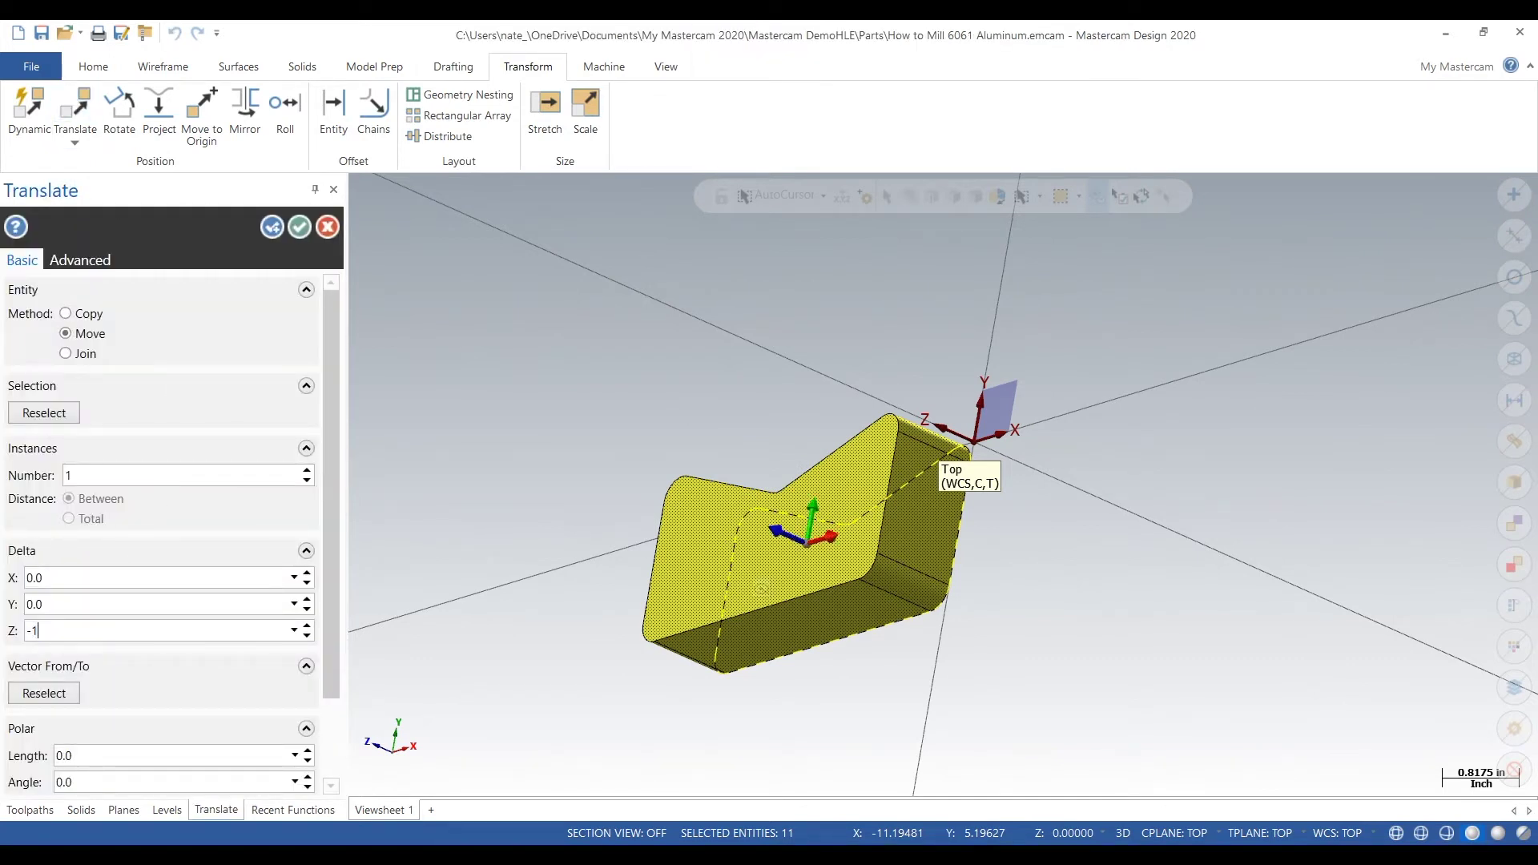
key("Tab")
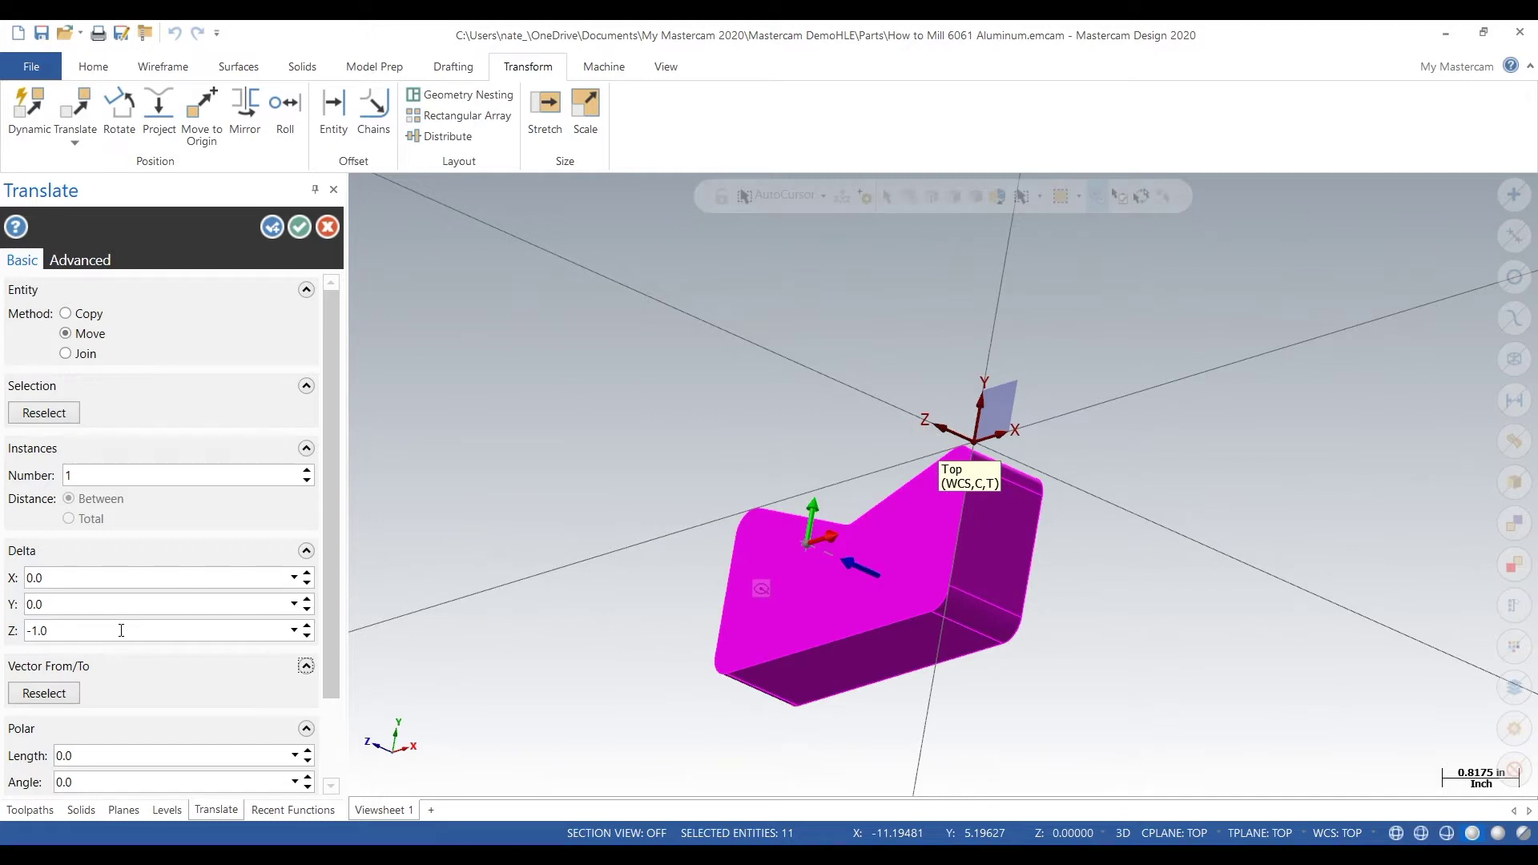
left_click(299, 227)
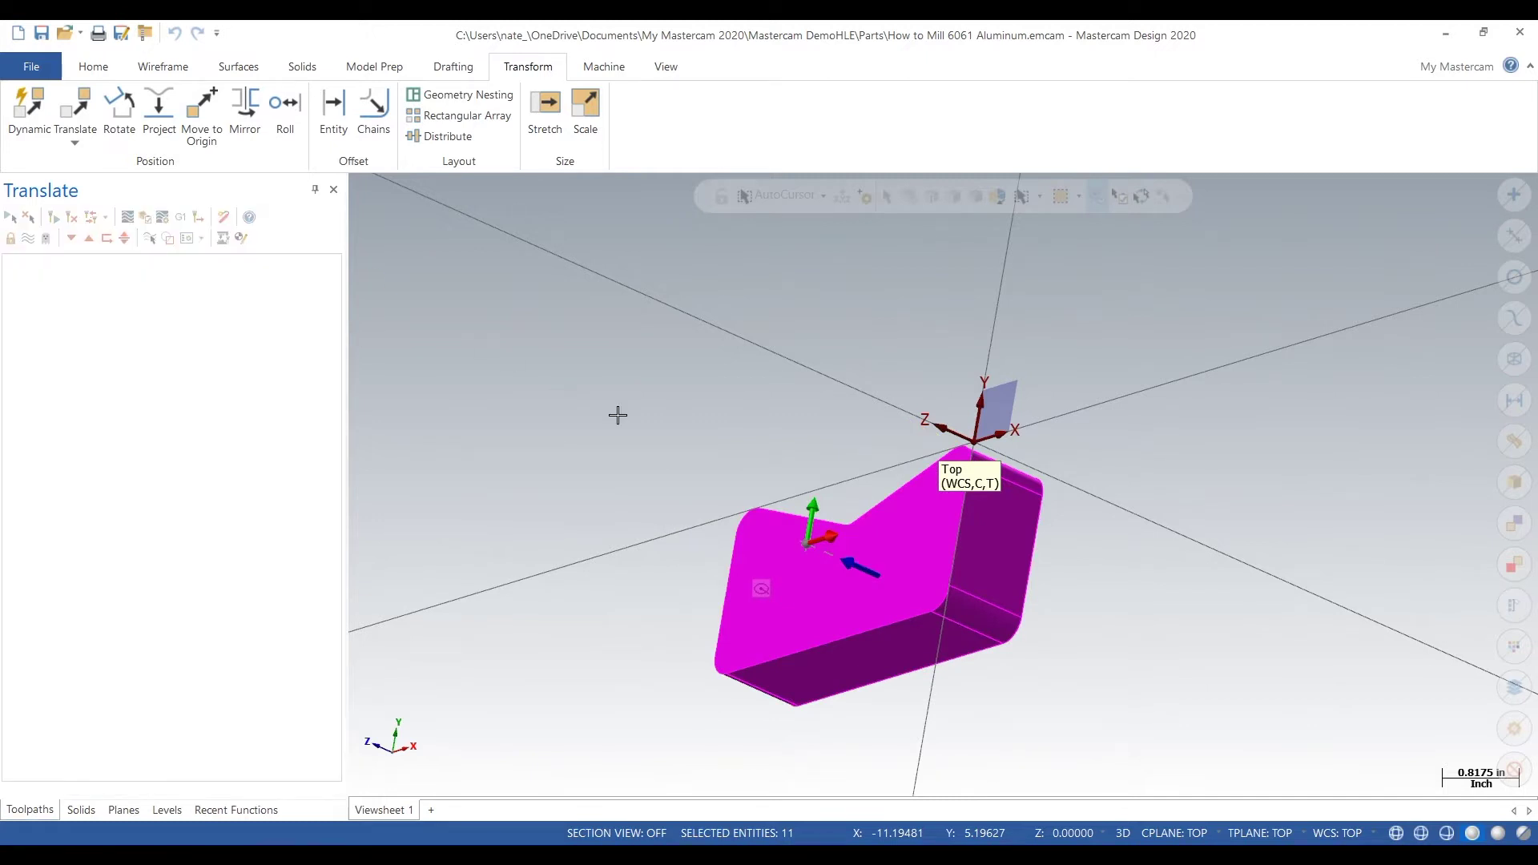
Clear the result colours from the moved part and orbit to a tilted view.
right_click(607, 450)
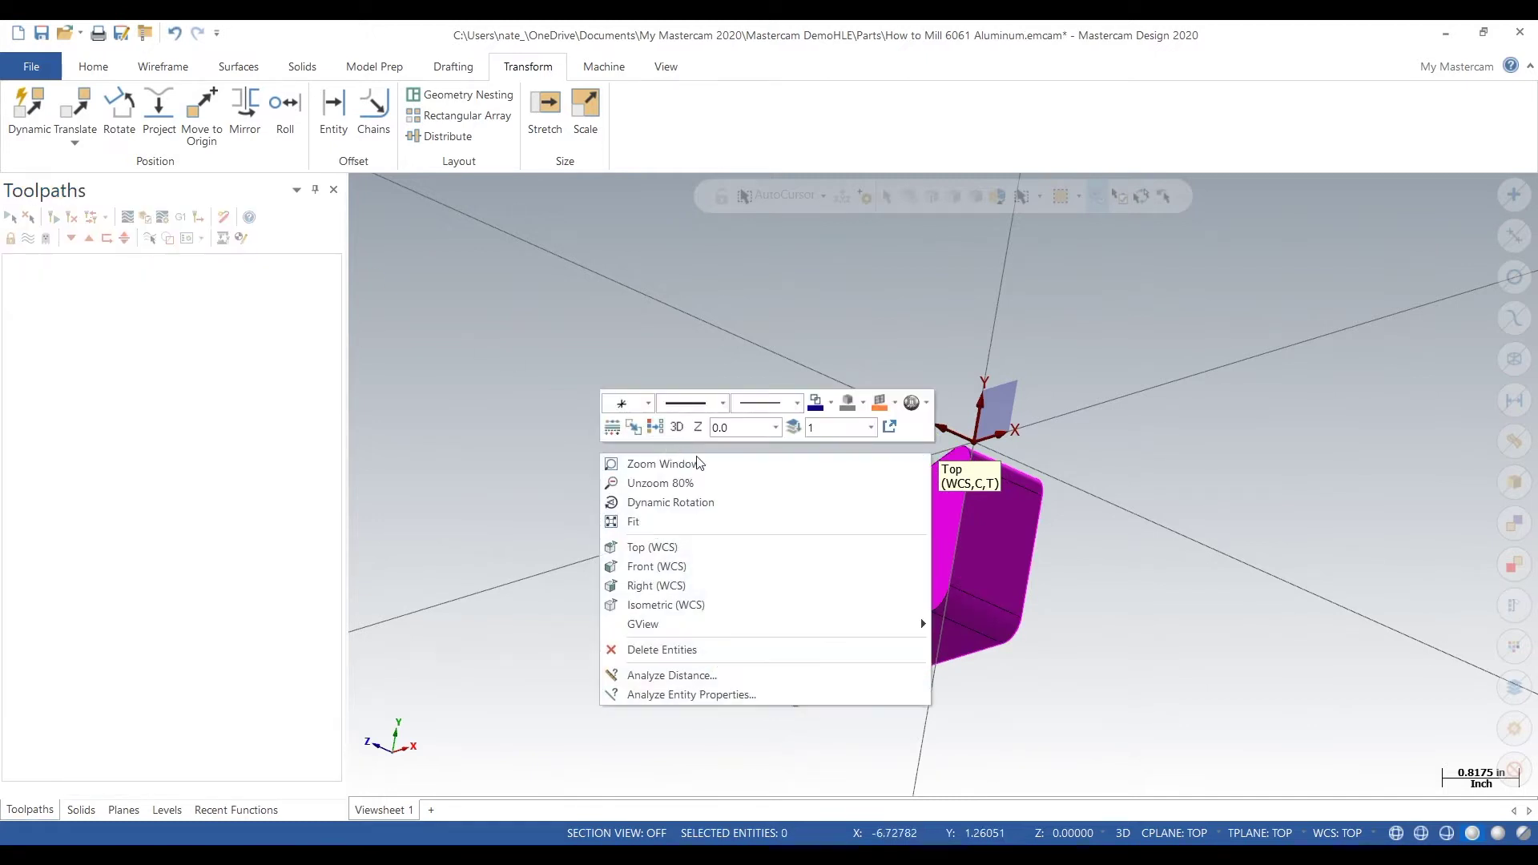
left_click(654, 426)
key("alt+1")
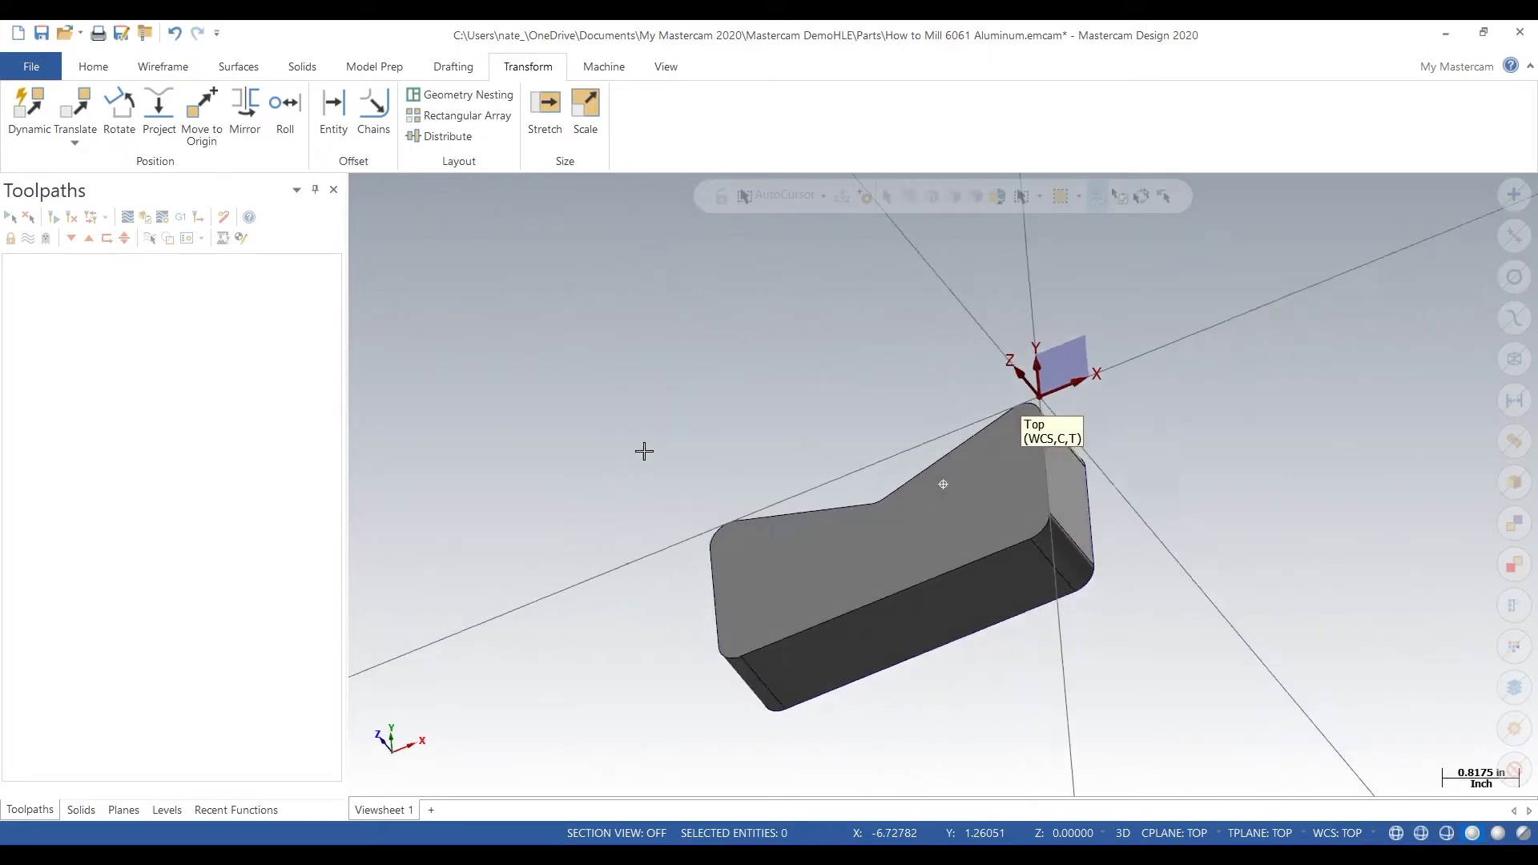
middle_click_drag(743, 519, 681, 485)
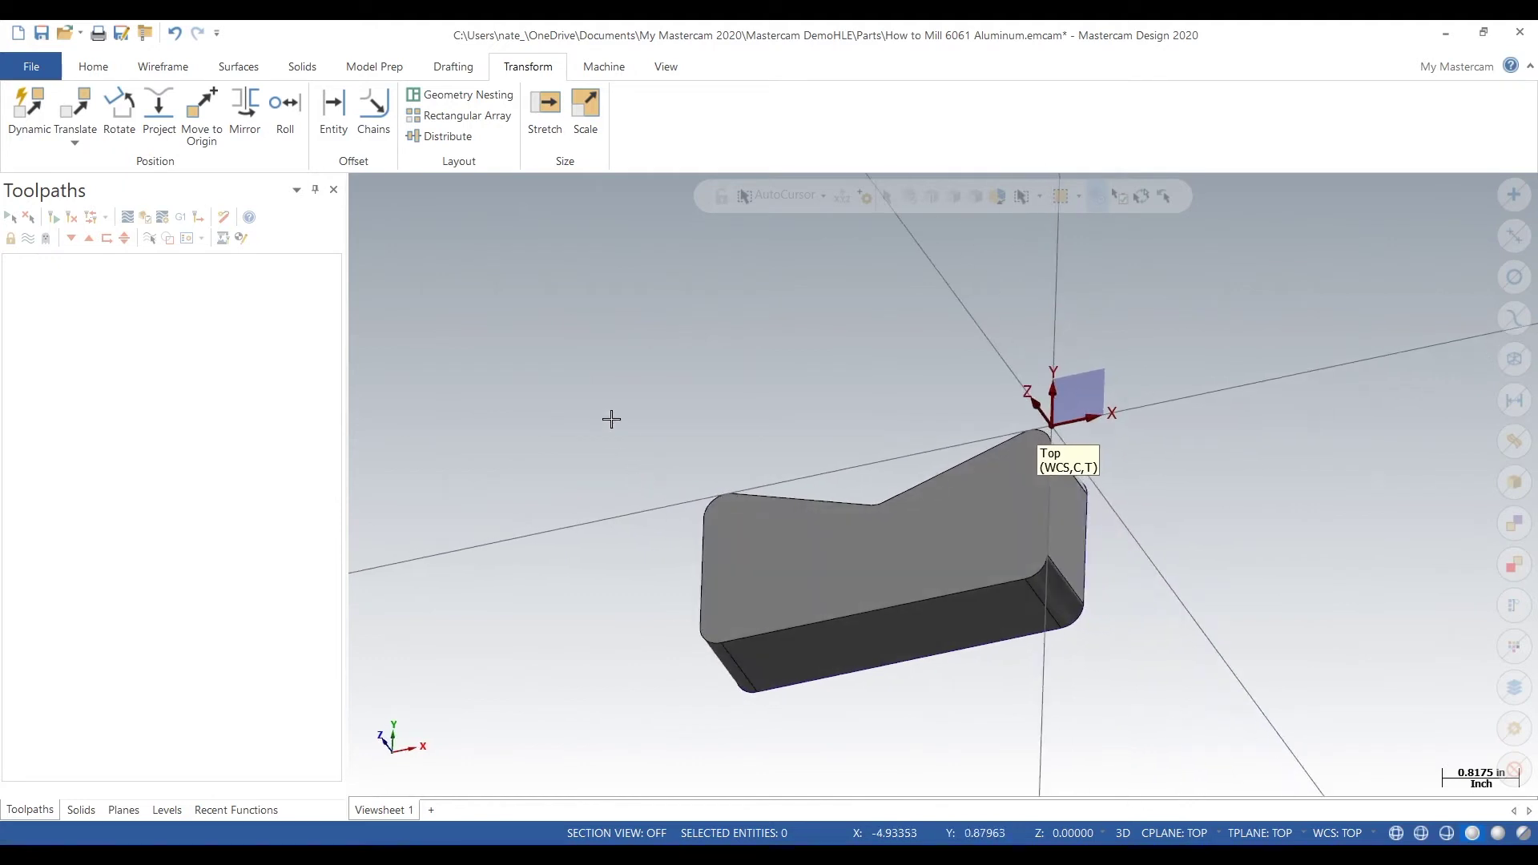
left_click_drag(589, 369, 653, 509)
Create level 2 named wireframe in the Levels manager.
left_click(124, 810)
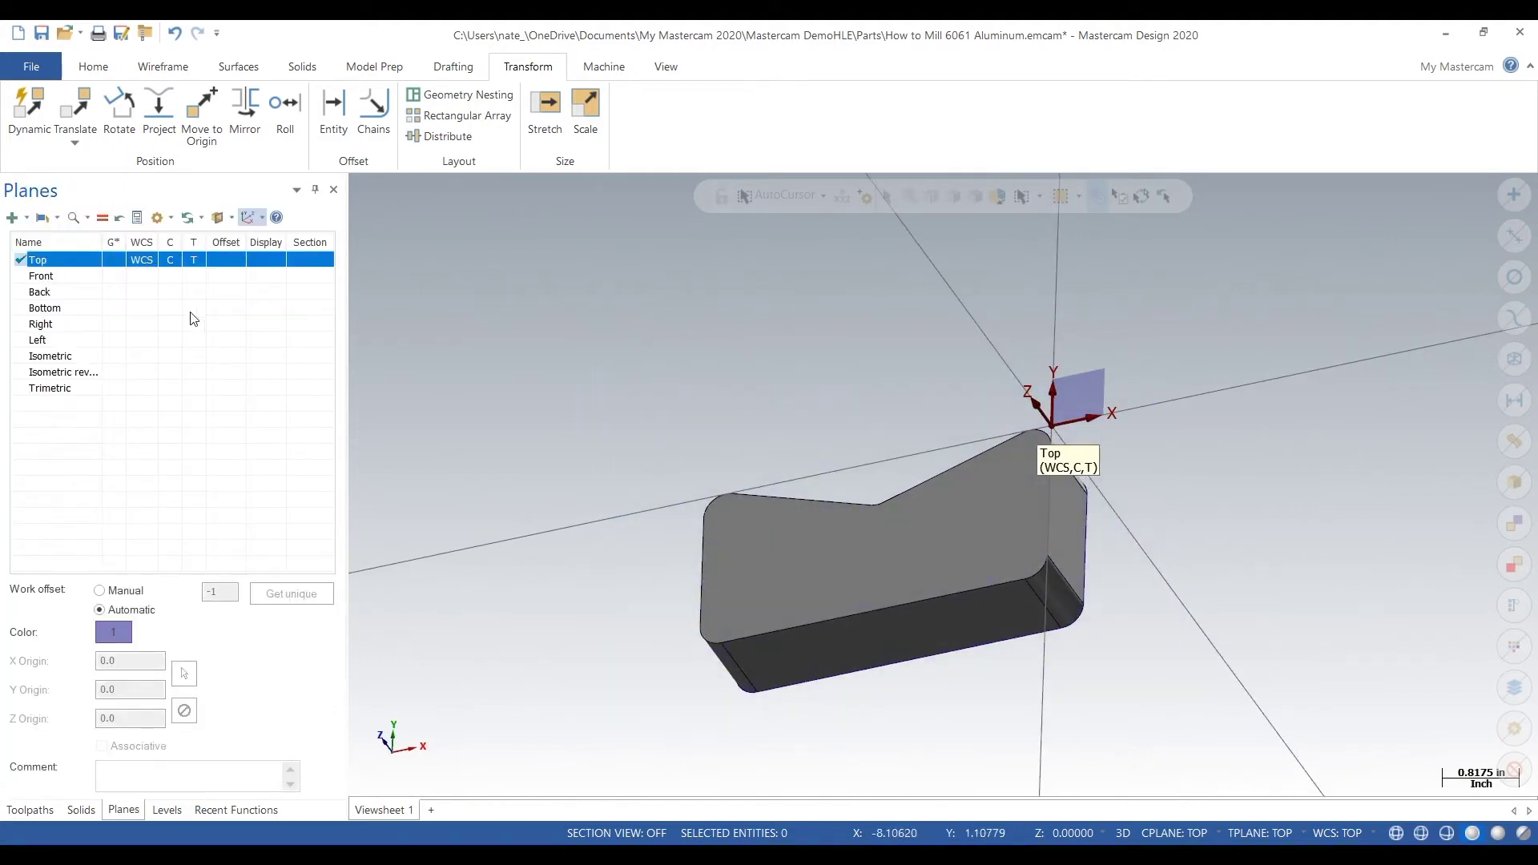
left_click(167, 810)
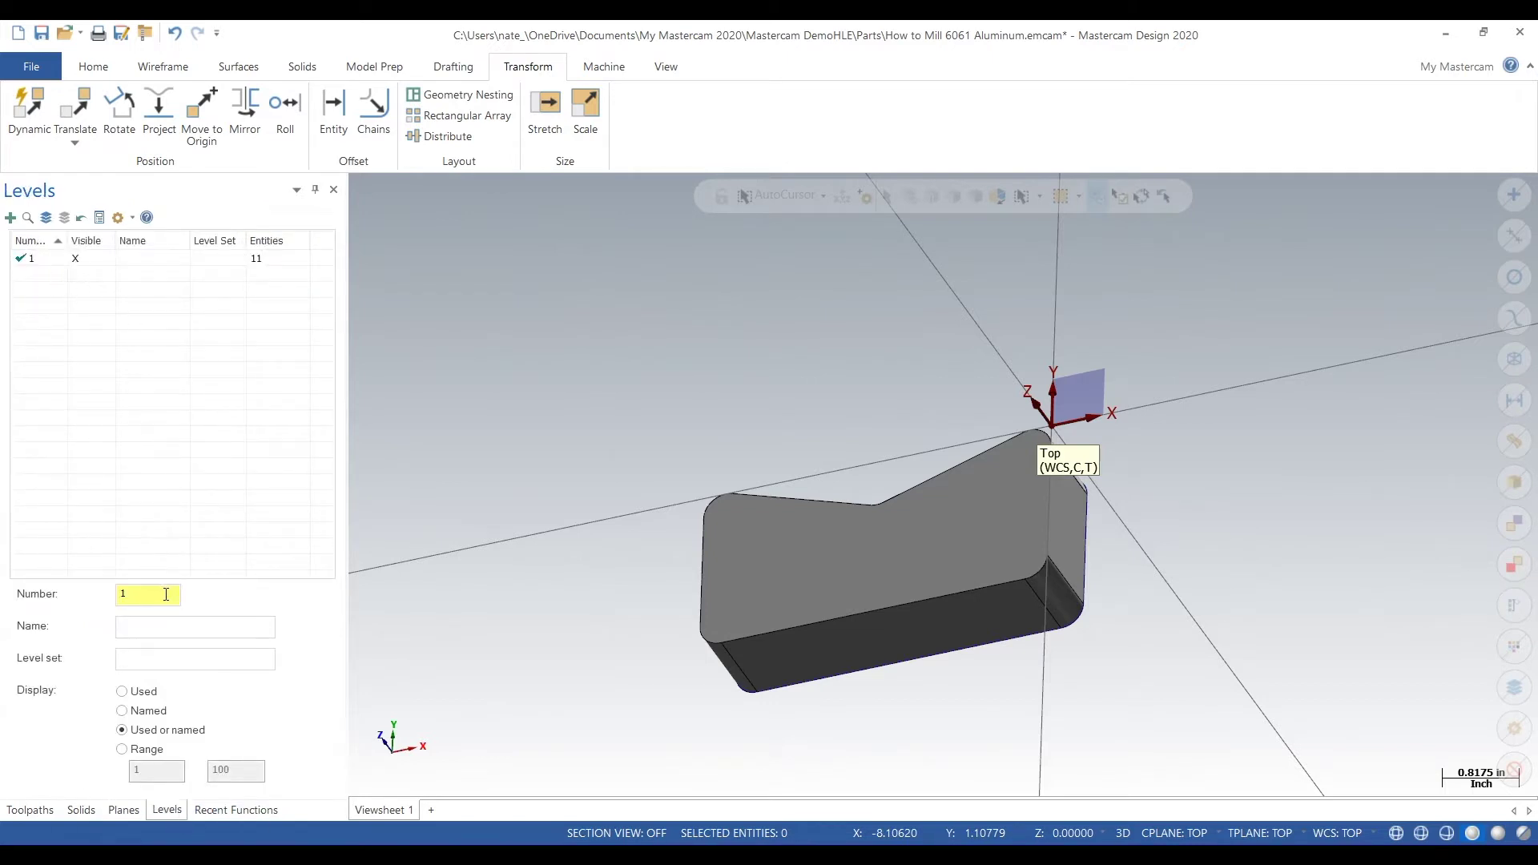
left_click(167, 595)
key("Return")
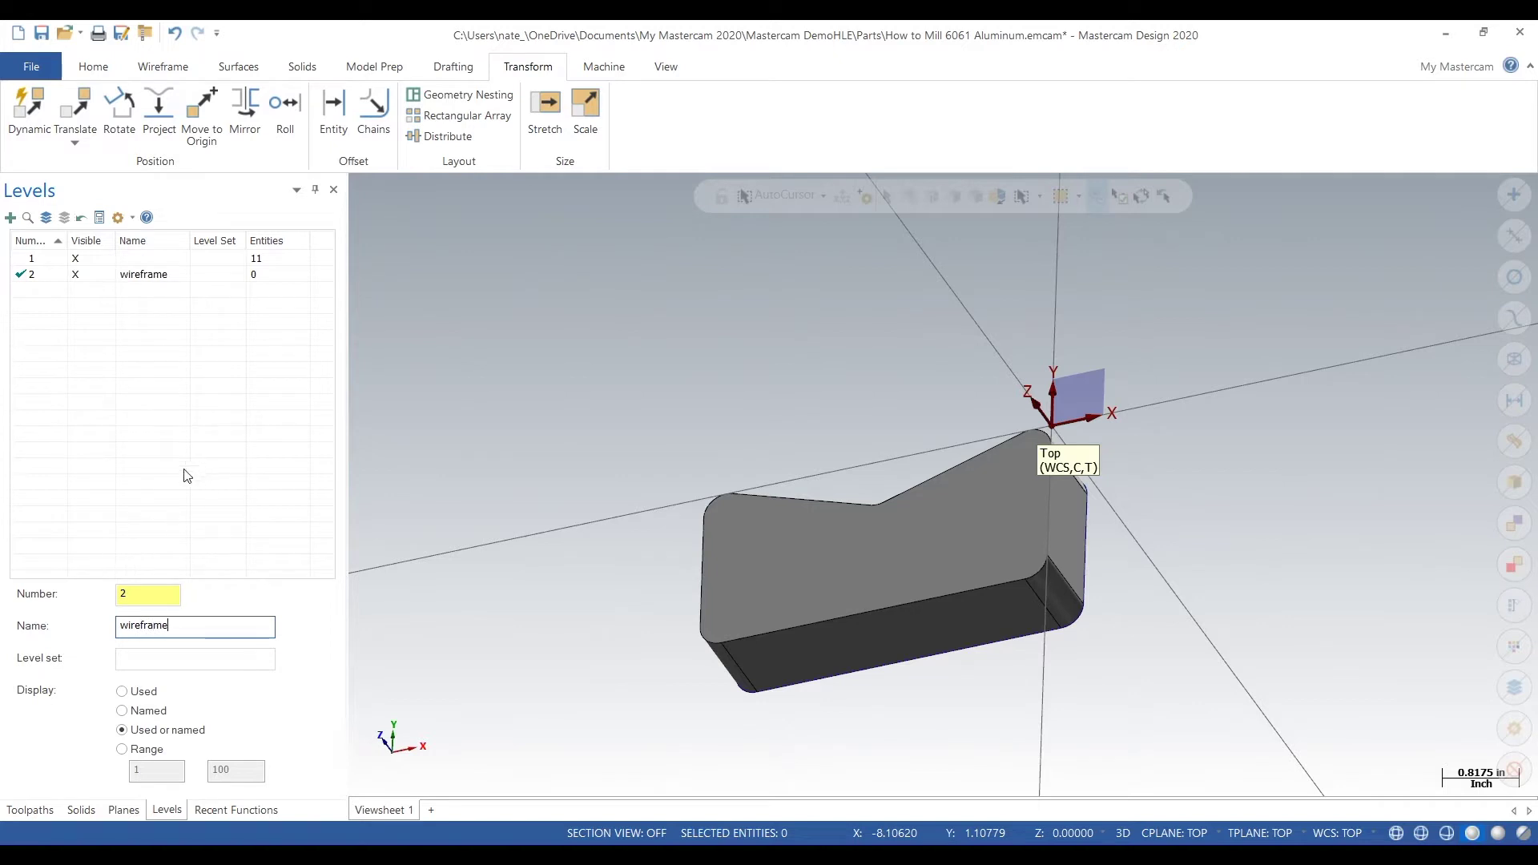
Make level 1 the main level and name it solid.
left_click(91, 263)
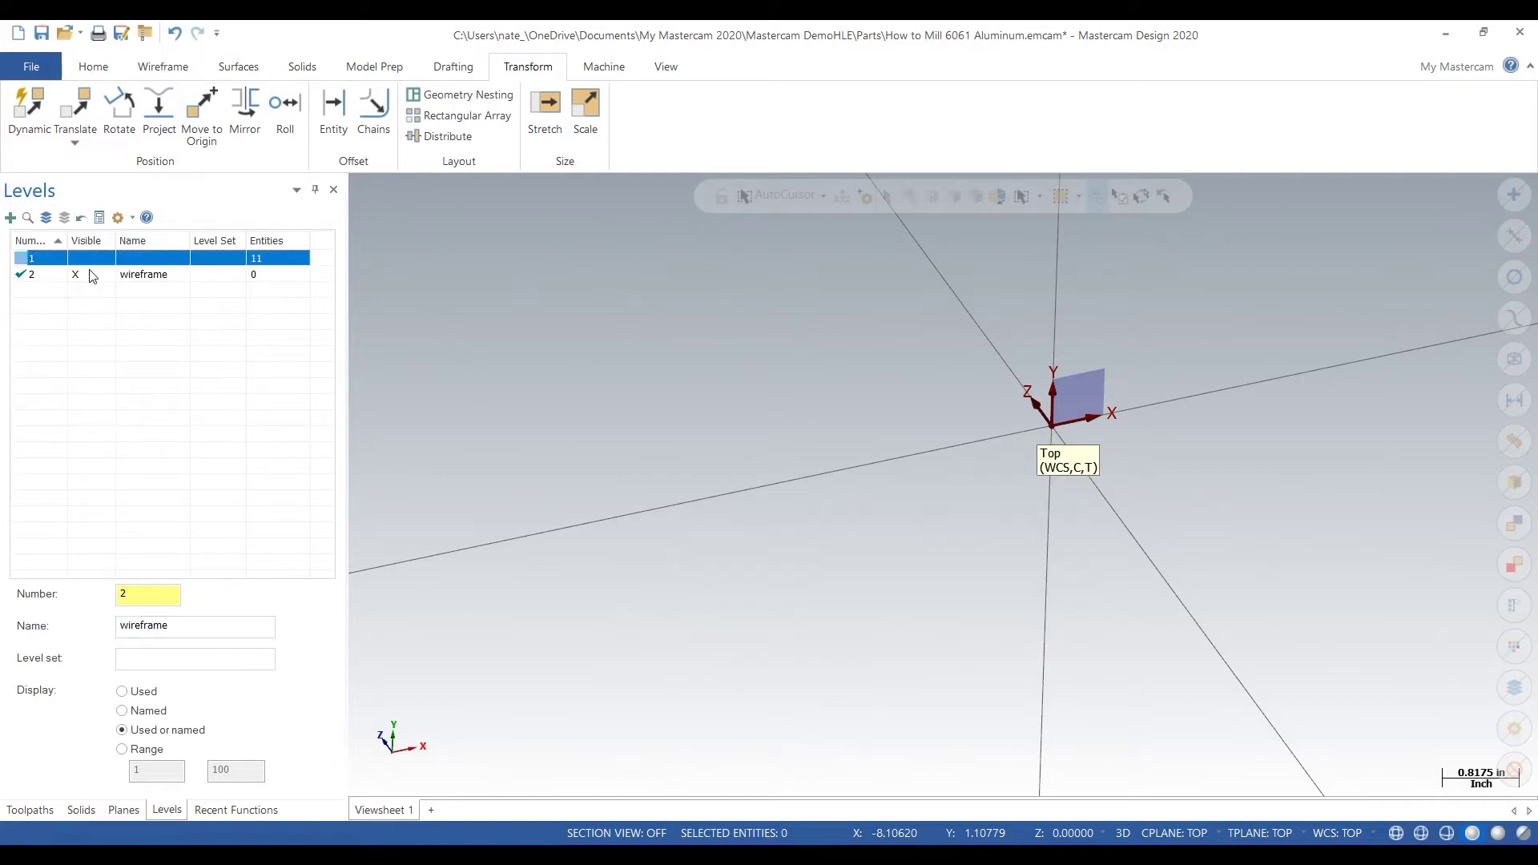
left_click(56, 261)
left_click(94, 276)
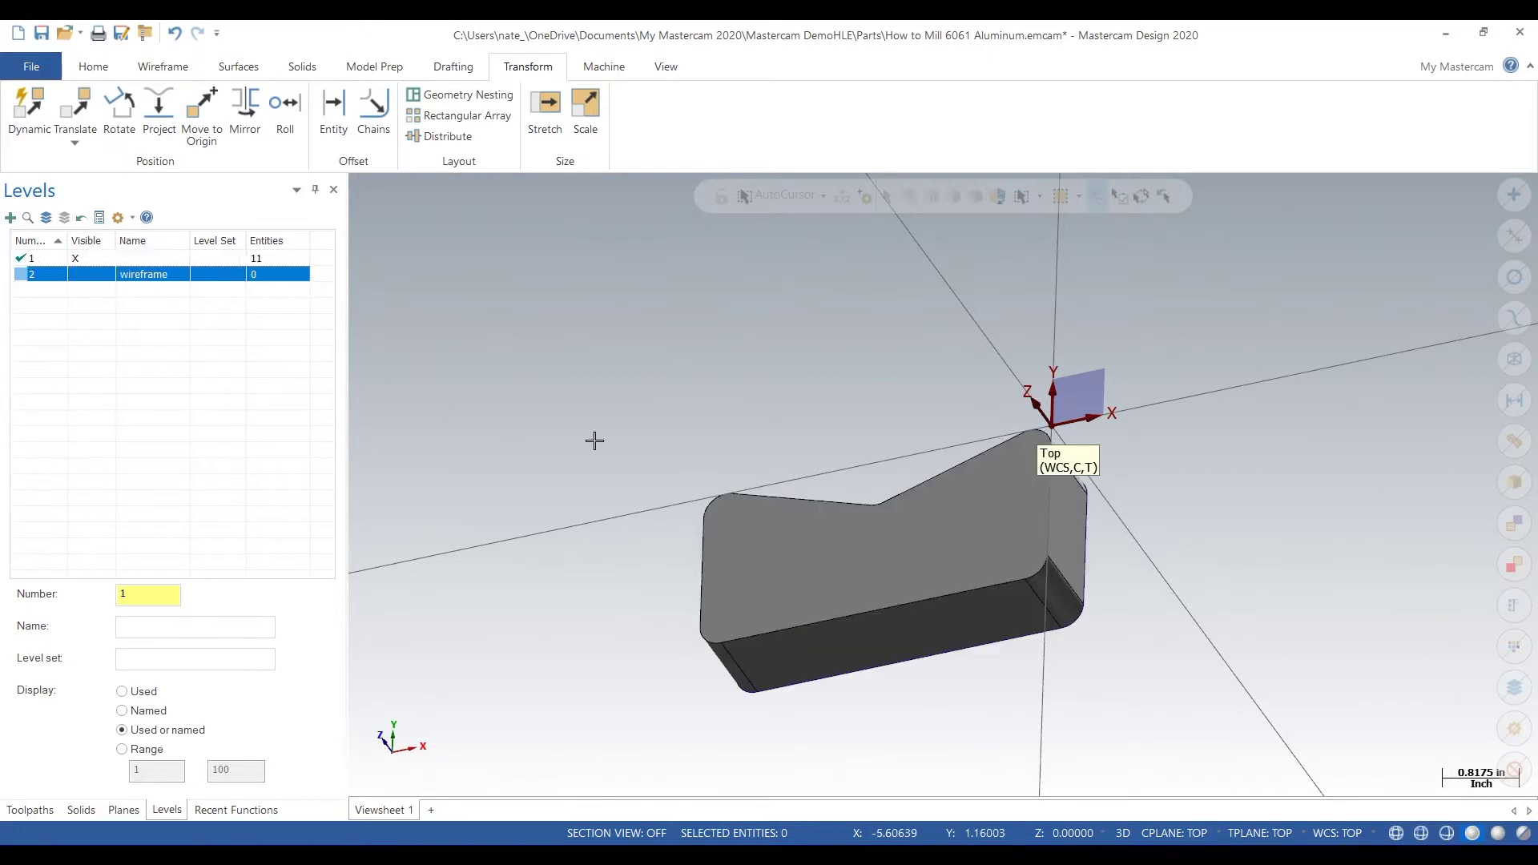
left_click(172, 627)
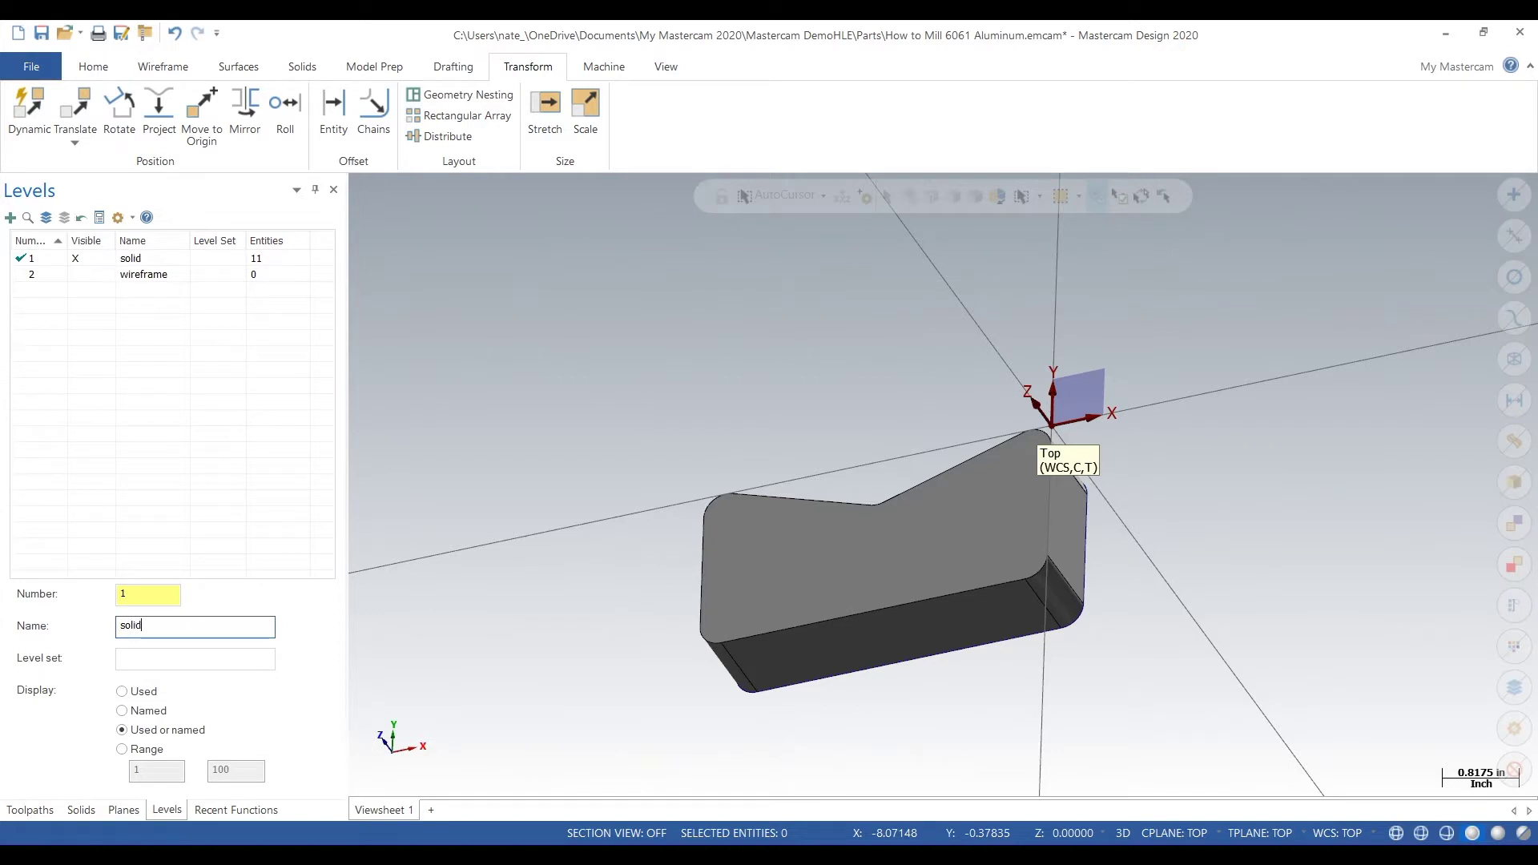
left_click(102, 263)
Window-select the solid and create curves along all of its edges.
left_click_drag(583, 359, 1186, 725)
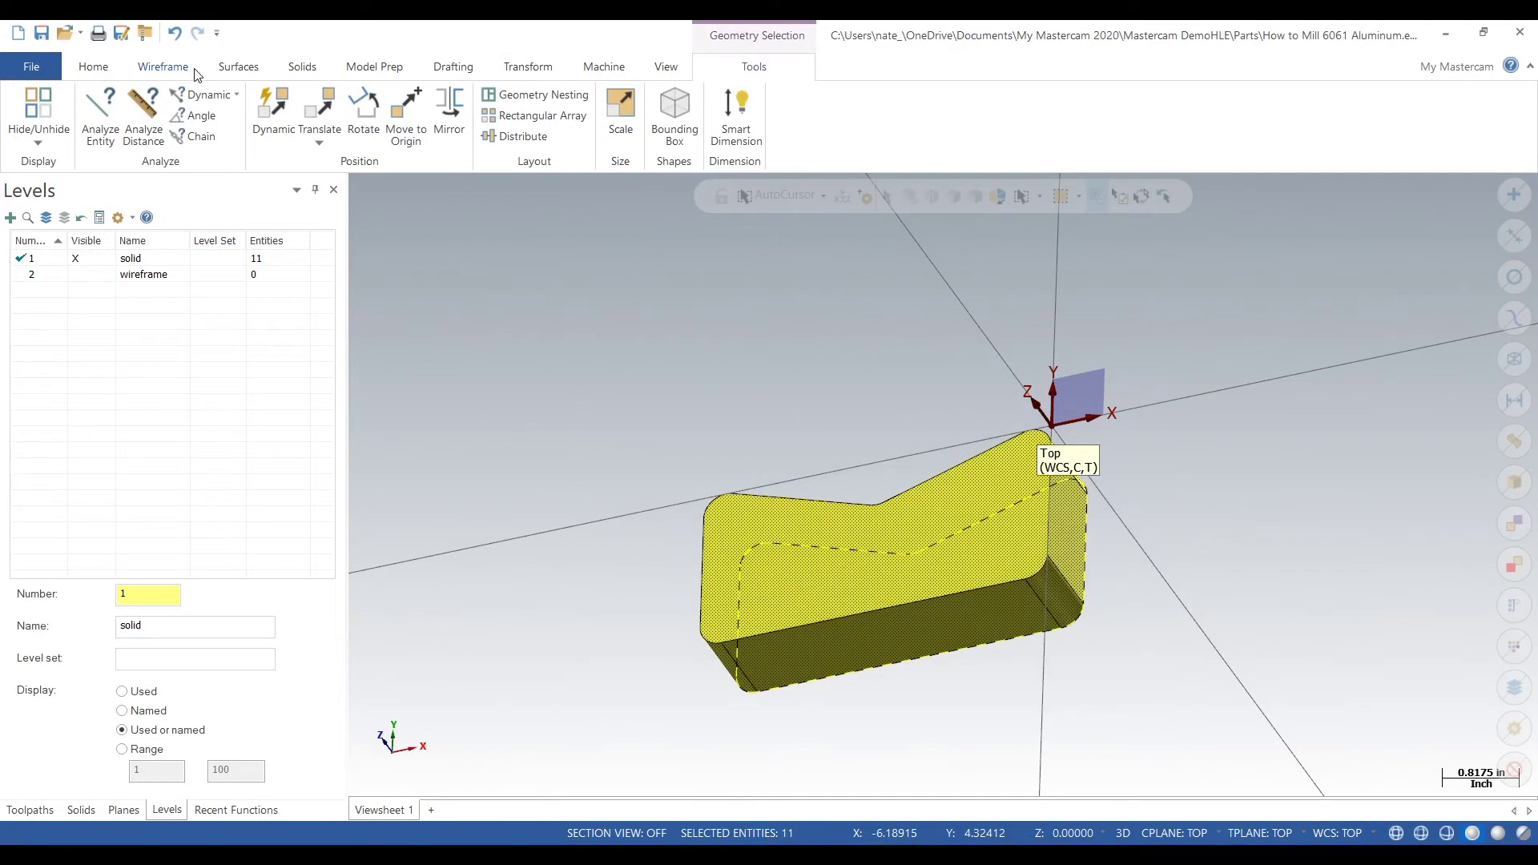
left_click(166, 68)
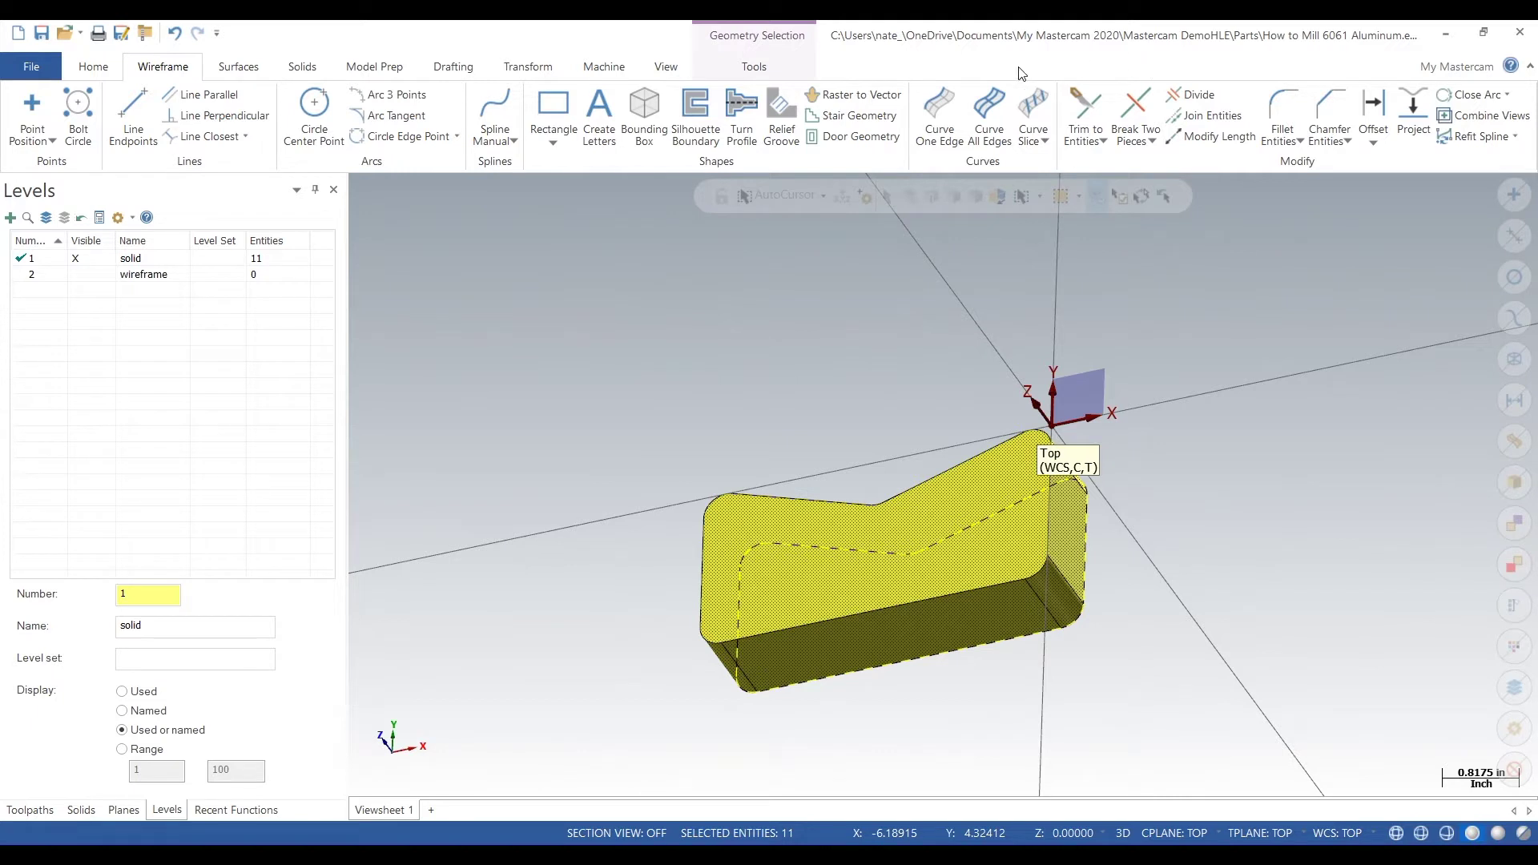
left_click(997, 126)
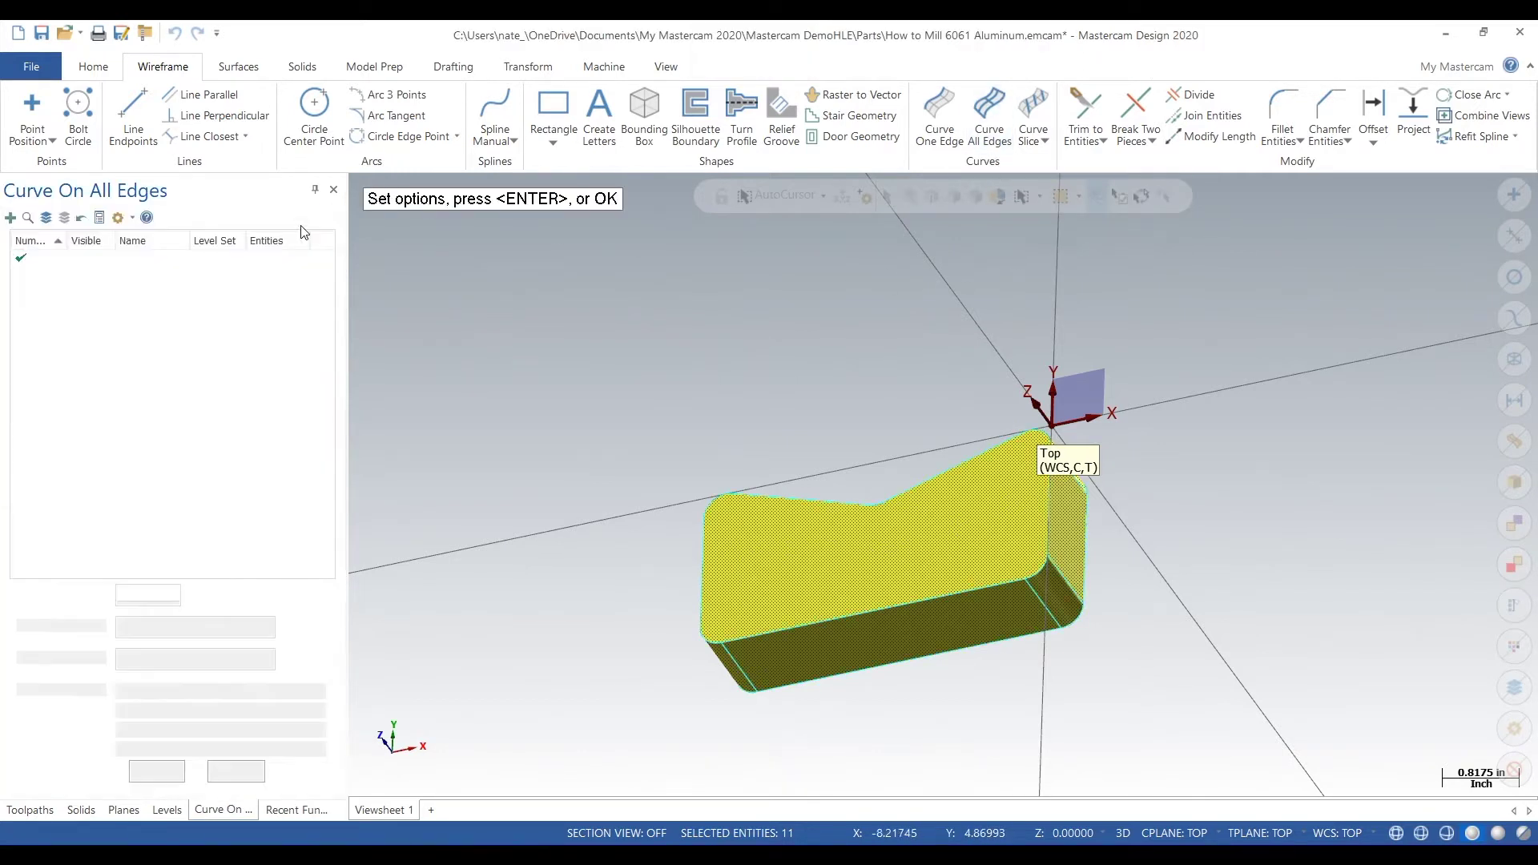
key("Return")
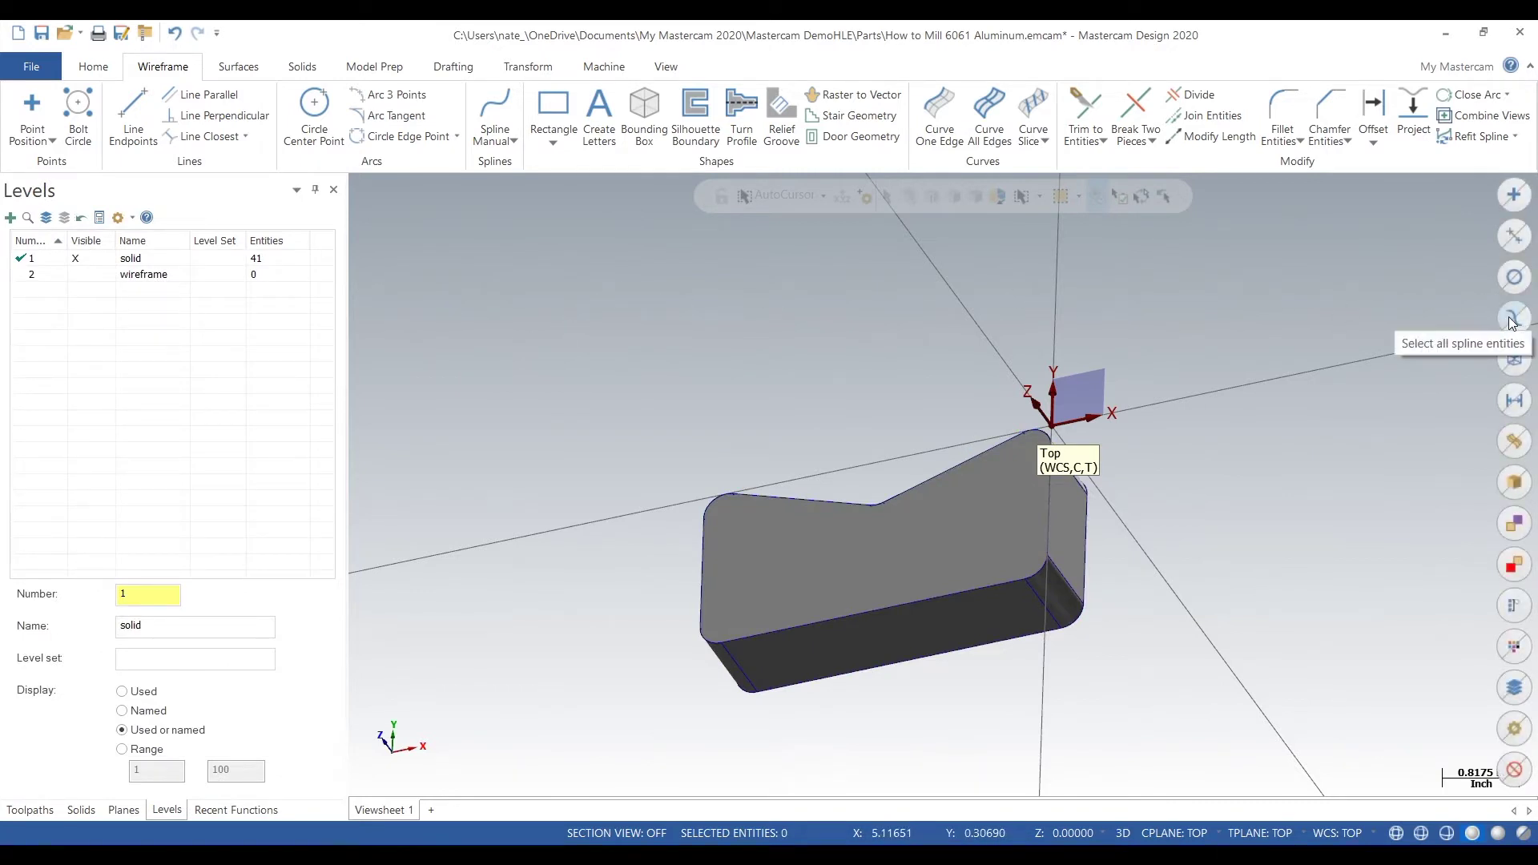
Select all wireframe curves and try a level change, then cancel it and reactivate the solid level.
left_click(1511, 360)
right_click(638, 376)
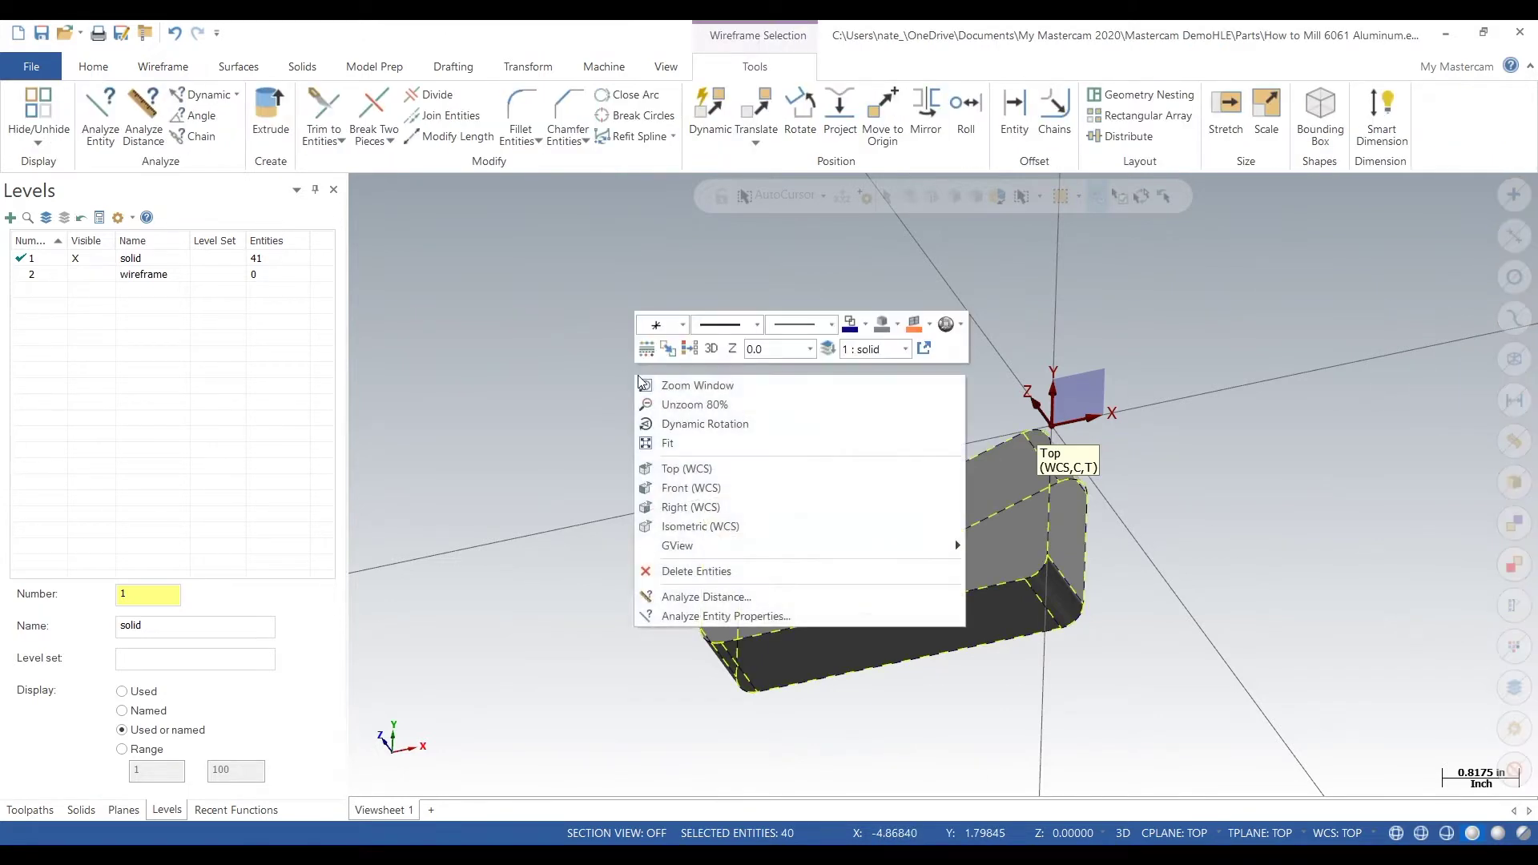
left_click(907, 353)
left_click(907, 352)
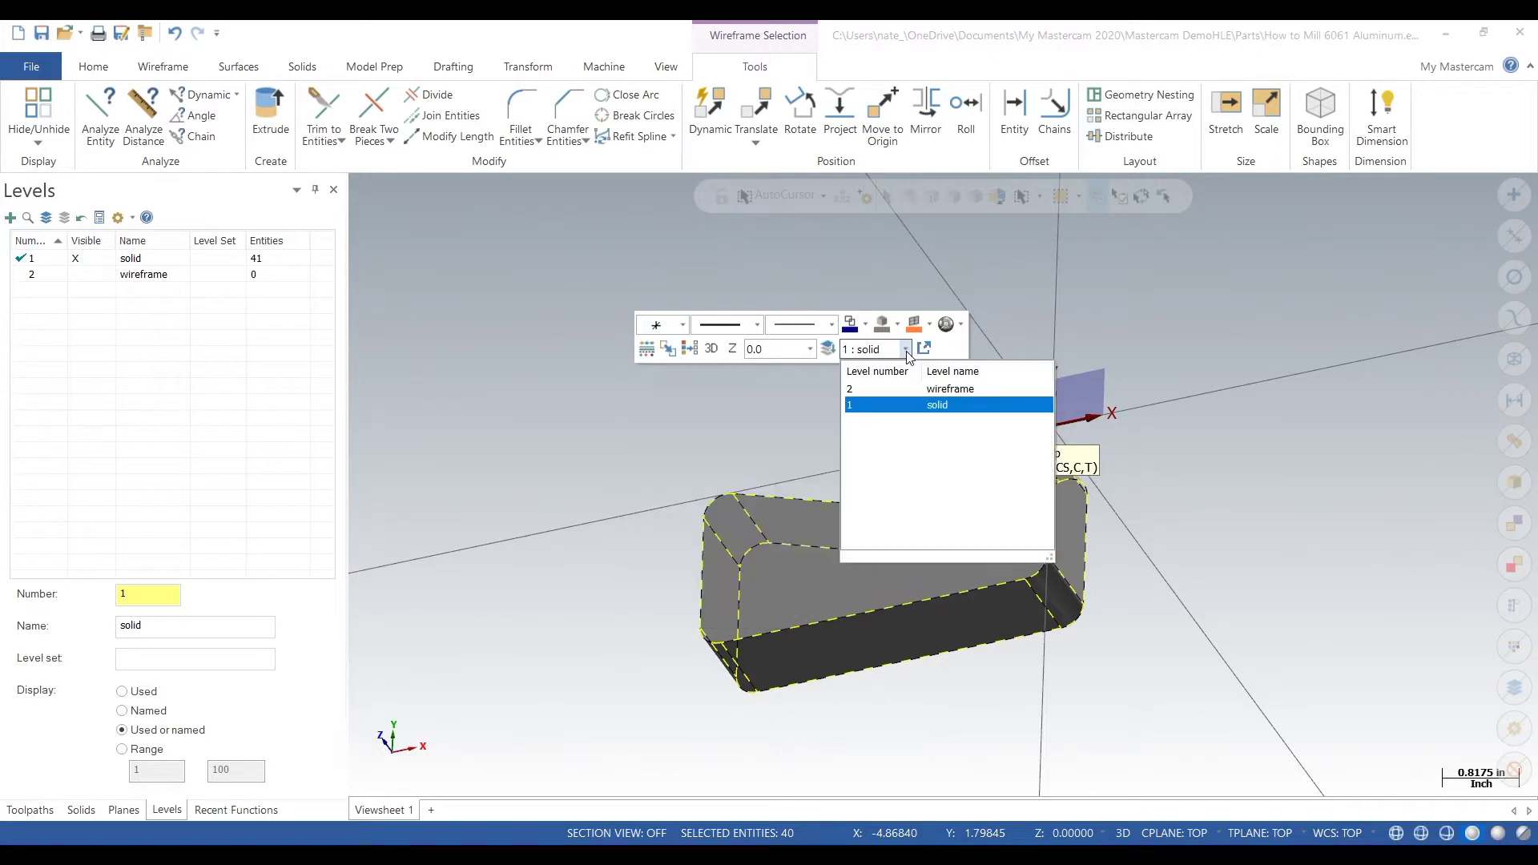
left_click(882, 389)
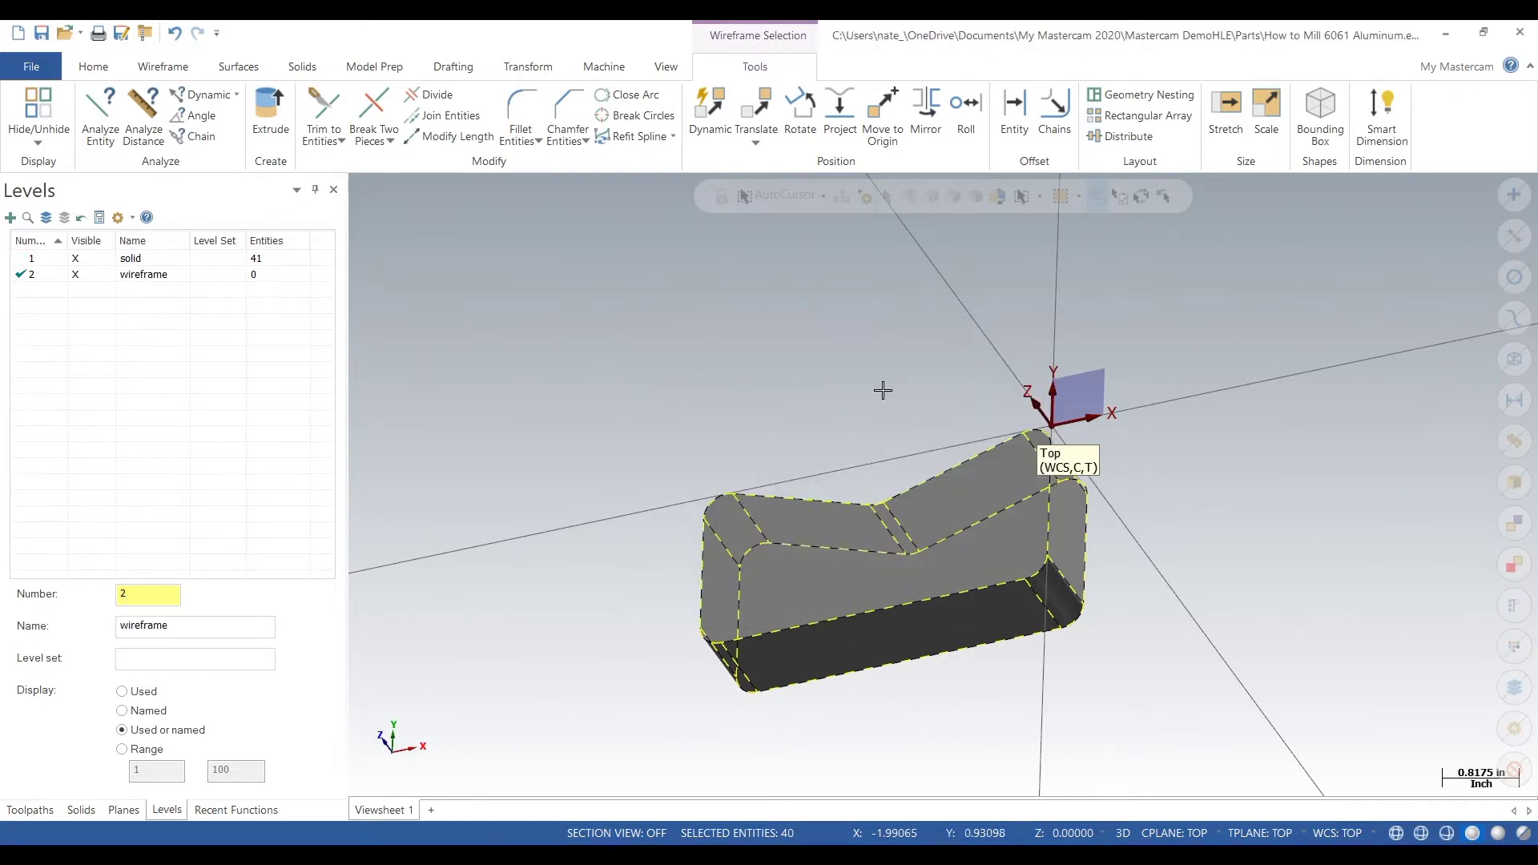
right_click(716, 373)
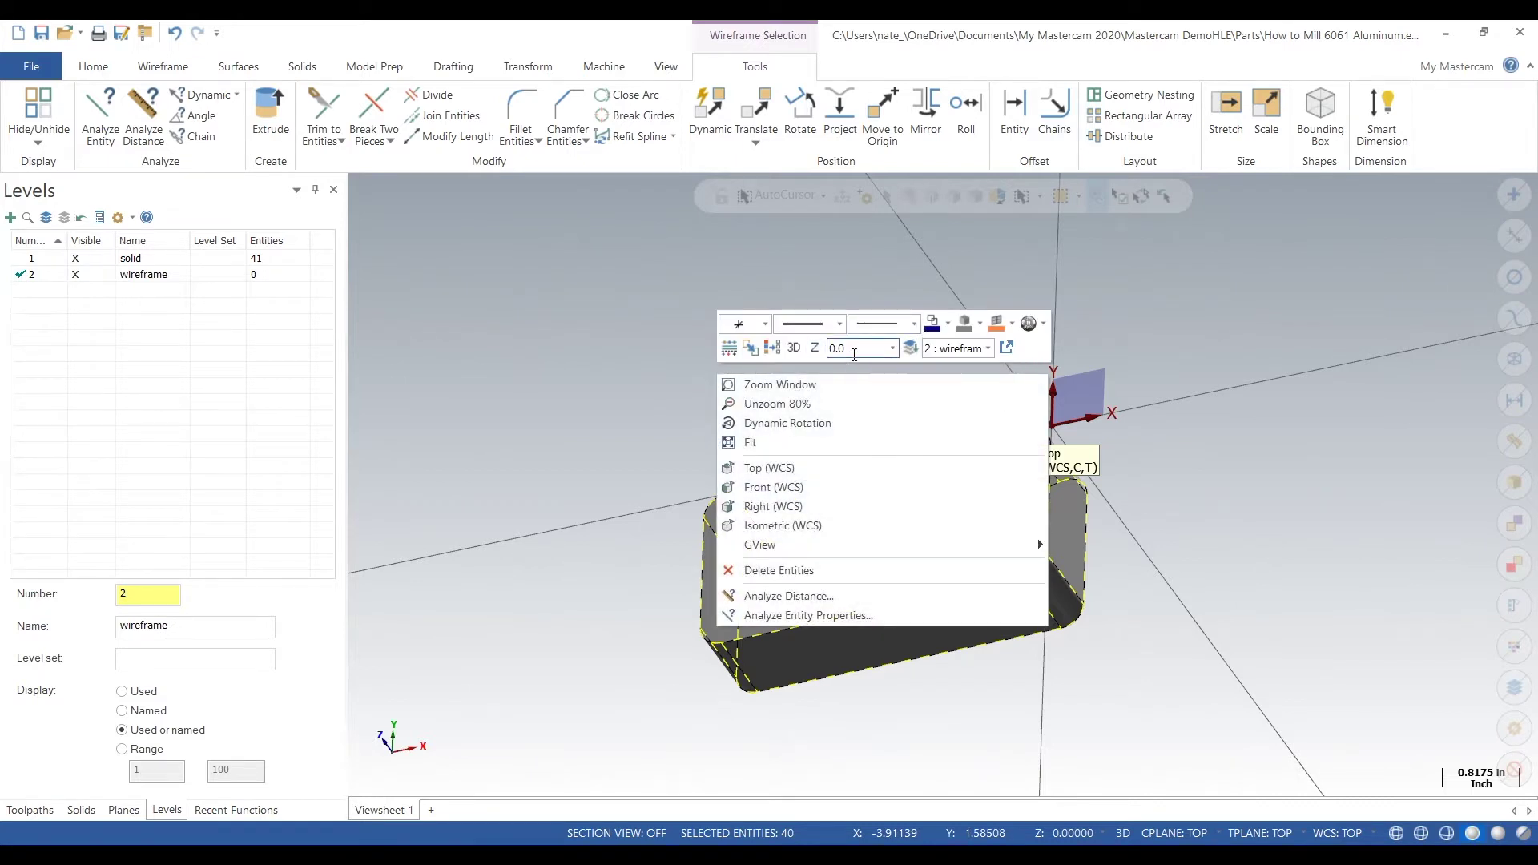
left_click(910, 350)
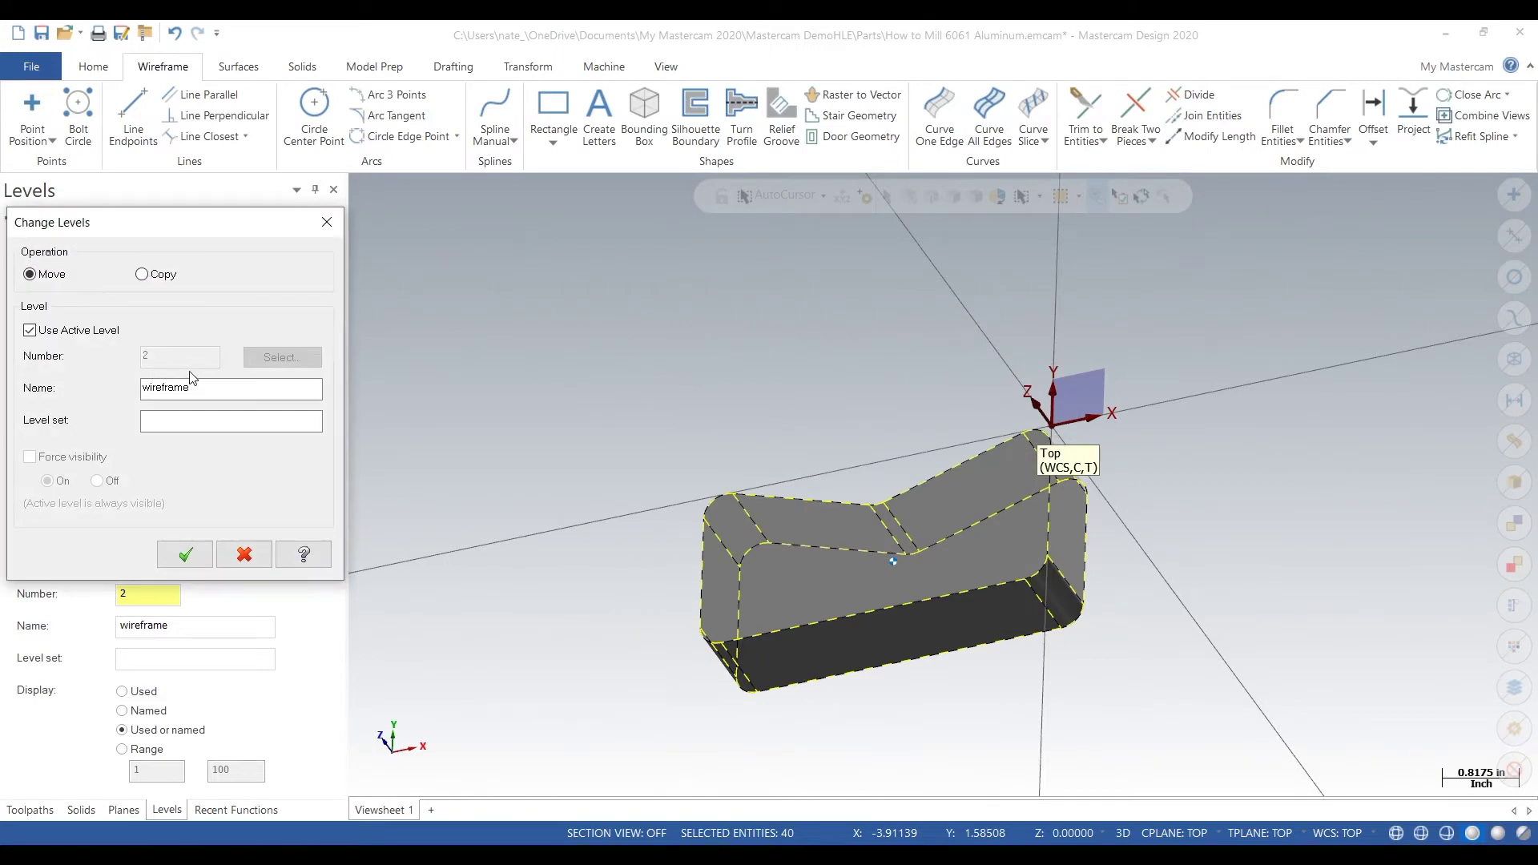
left_click(326, 221)
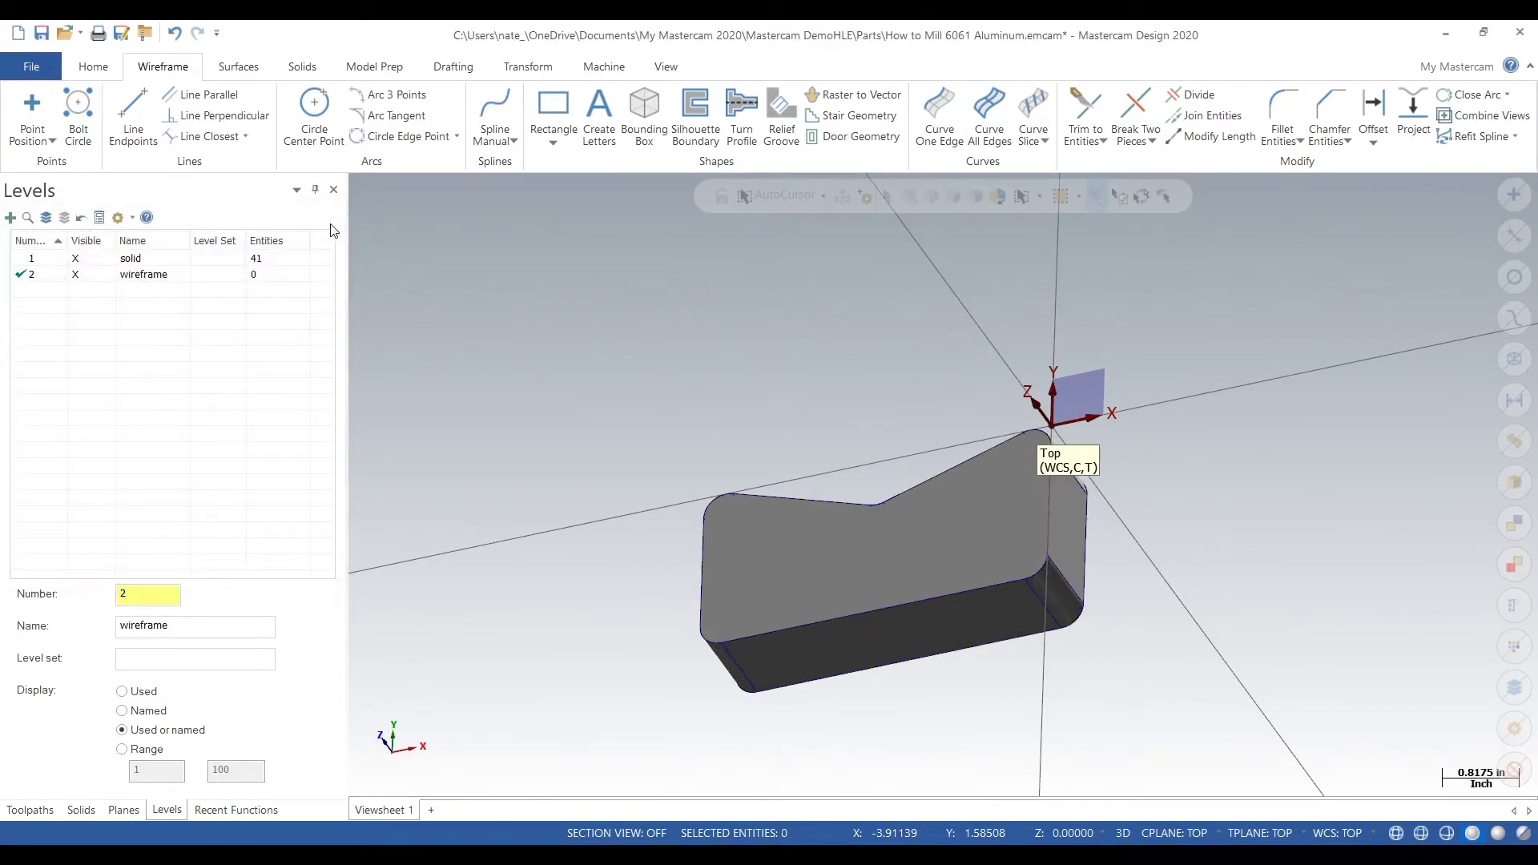
left_click(56, 263)
left_click(88, 274)
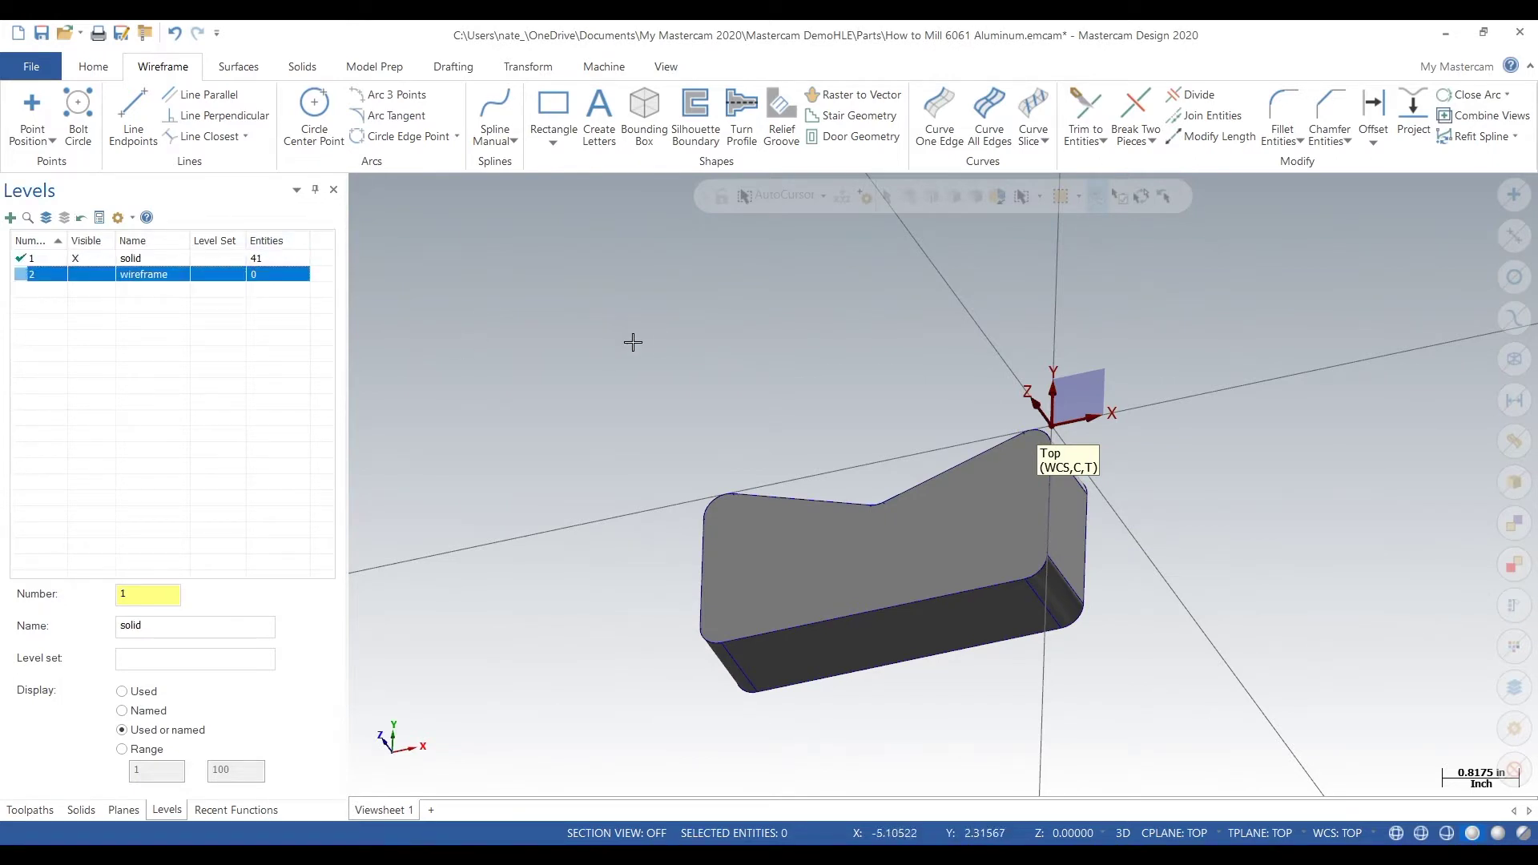
Move the 40 edge curves to level 2 'wireframe' with Use Active Level unchecked.
left_click(1512, 360)
right_click(720, 385)
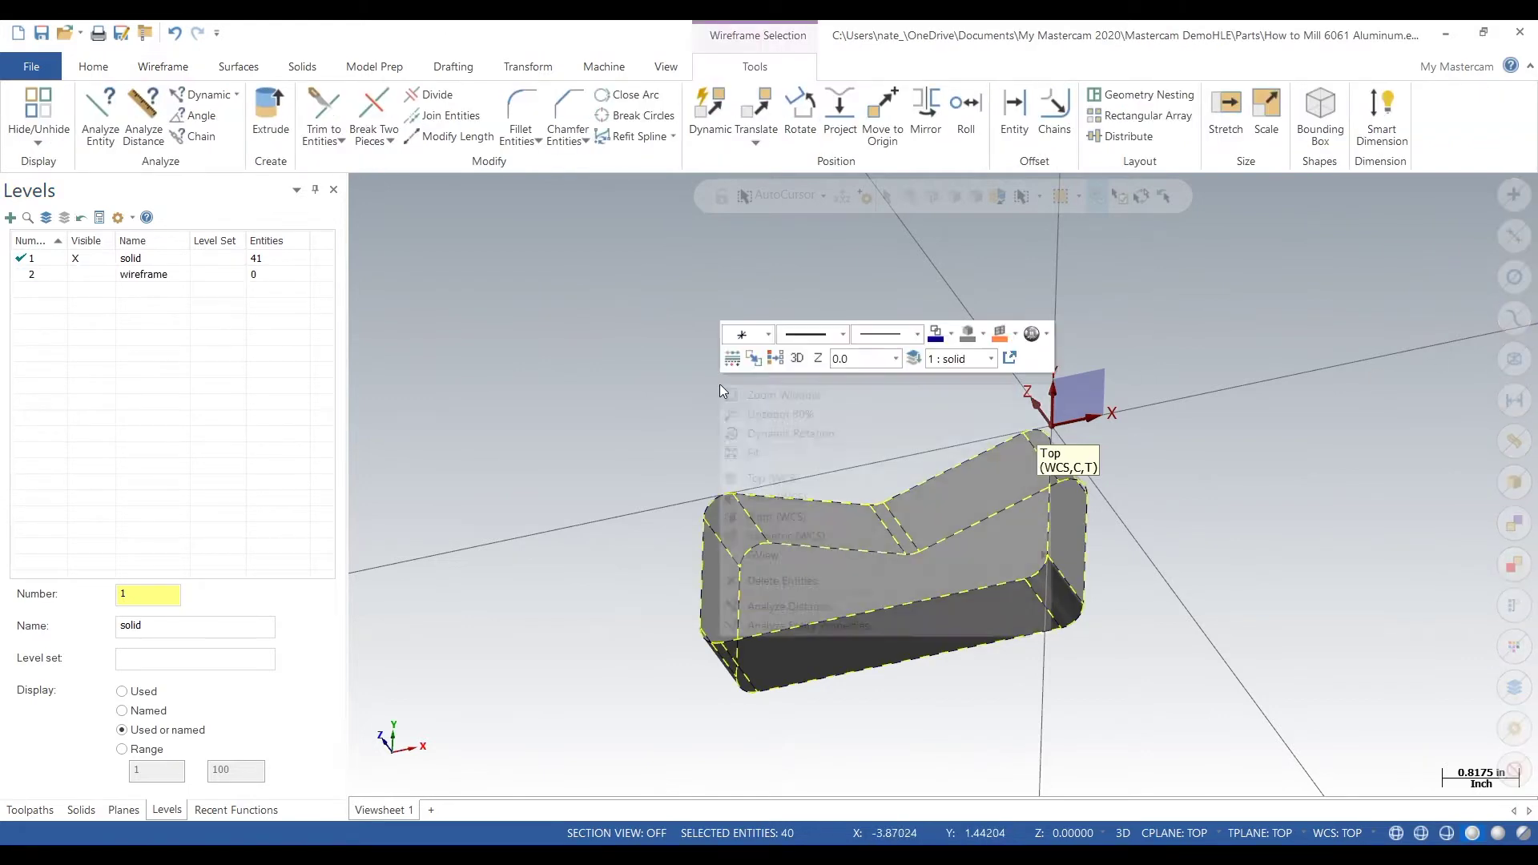
left_click(914, 360)
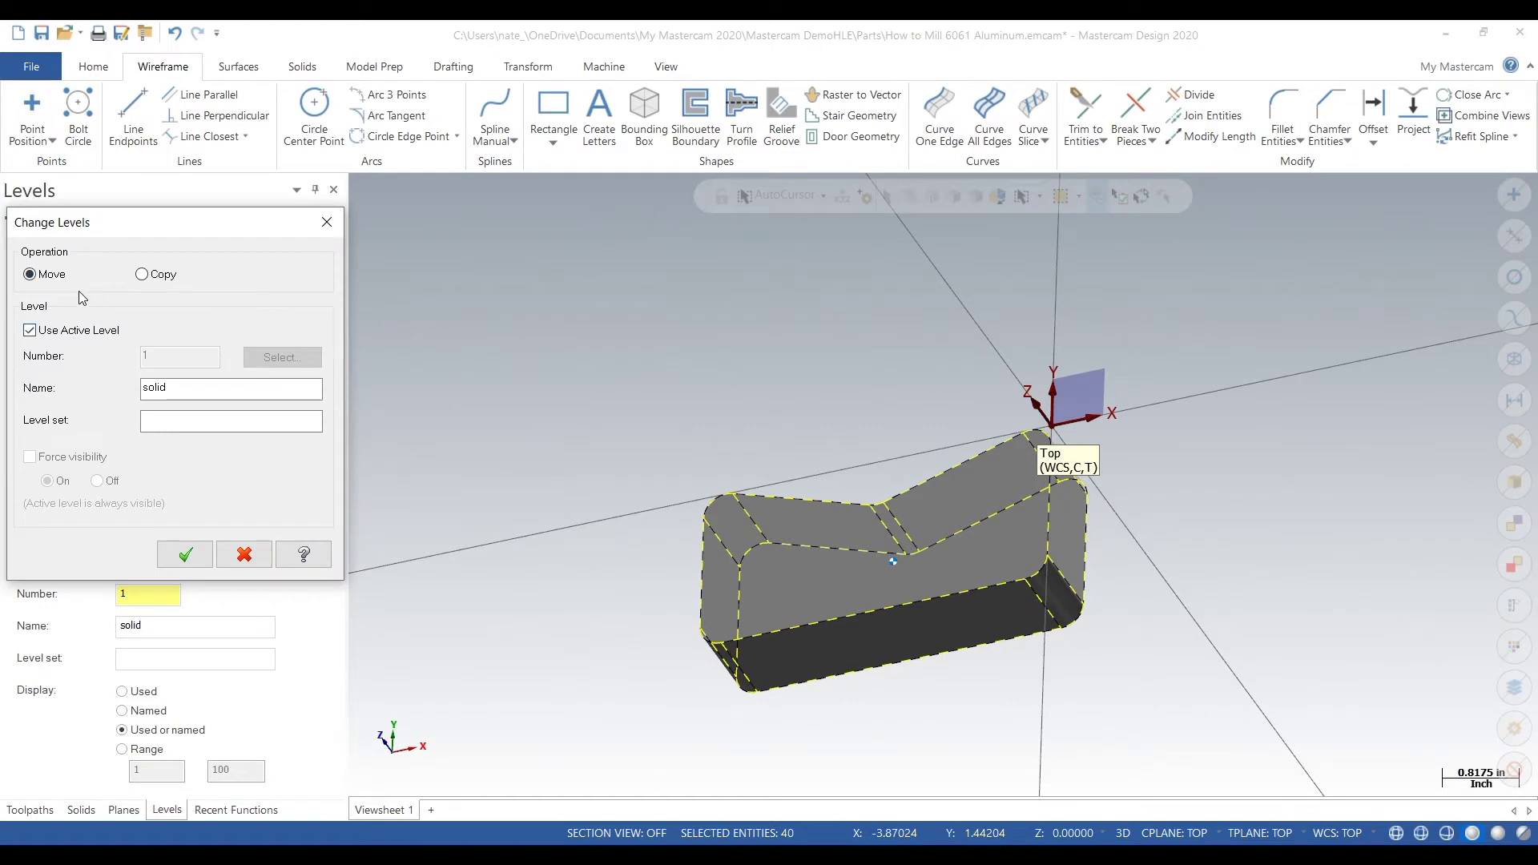
left_click(29, 330)
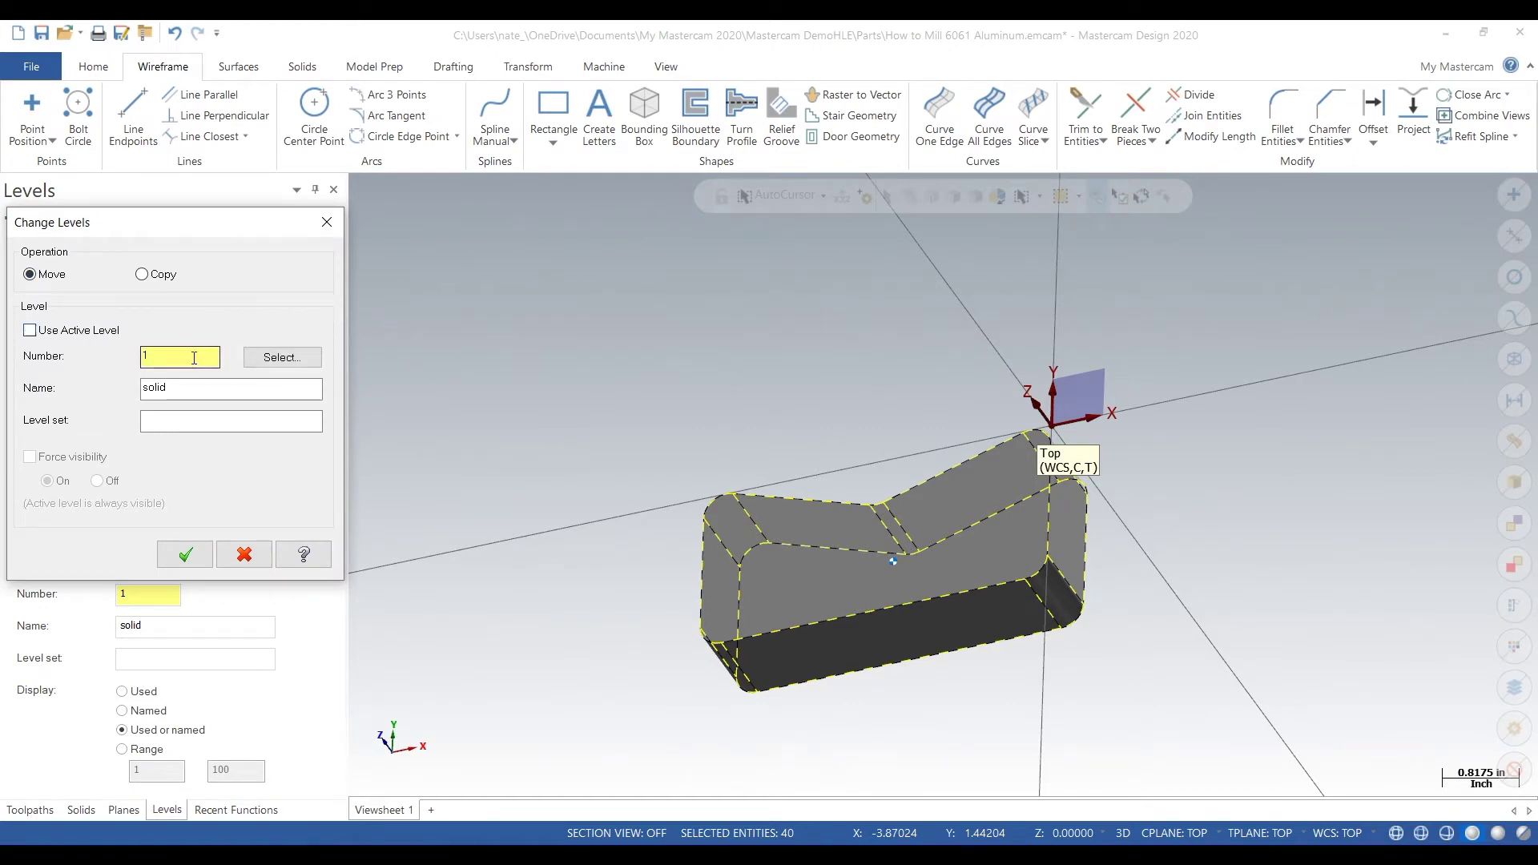
double_click(262, 386)
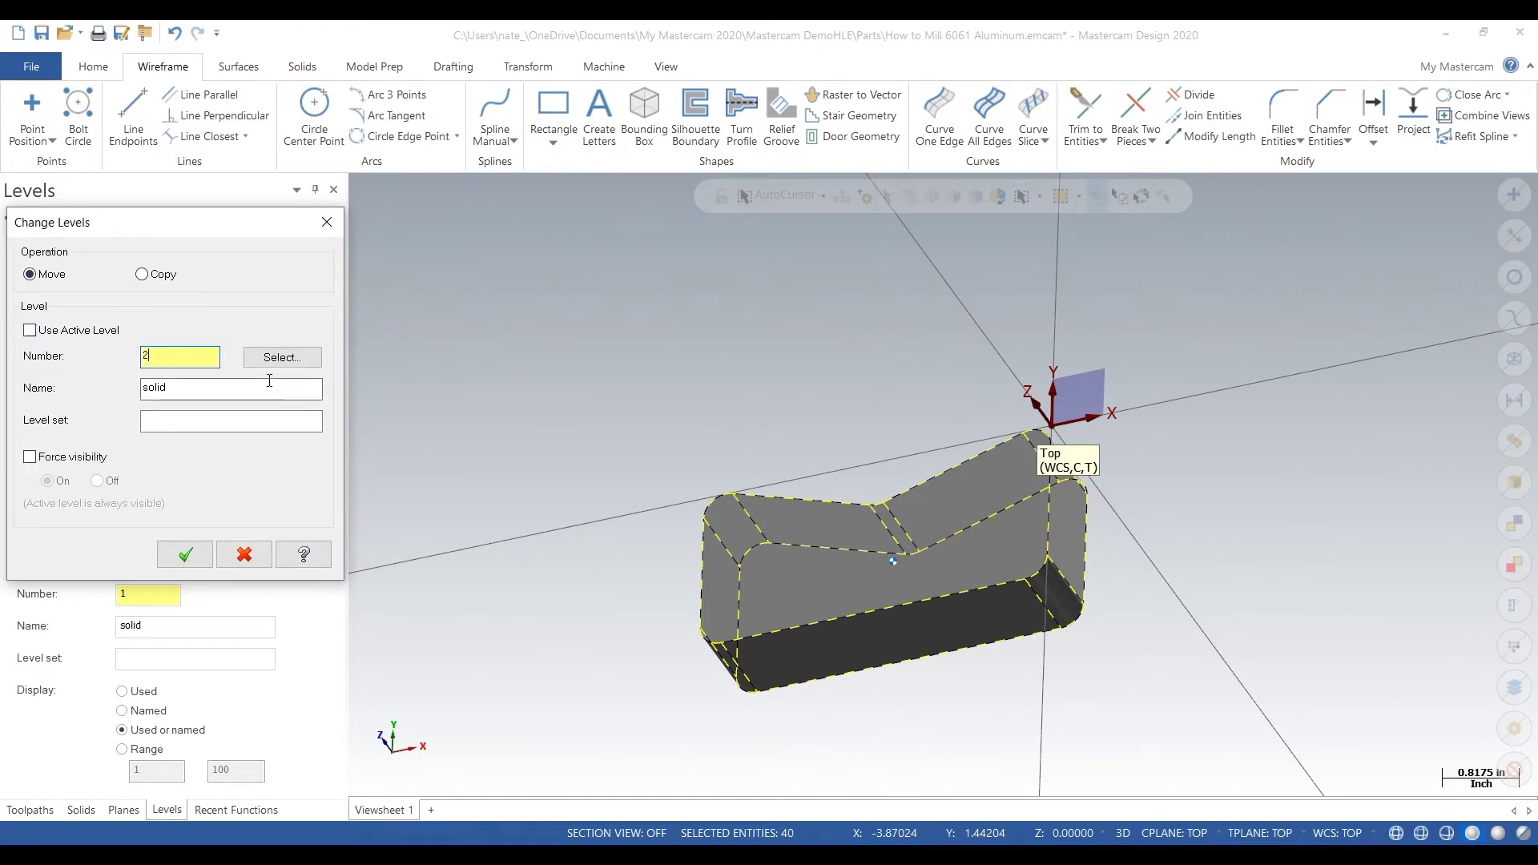
type("wireframe")
left_click(185, 554)
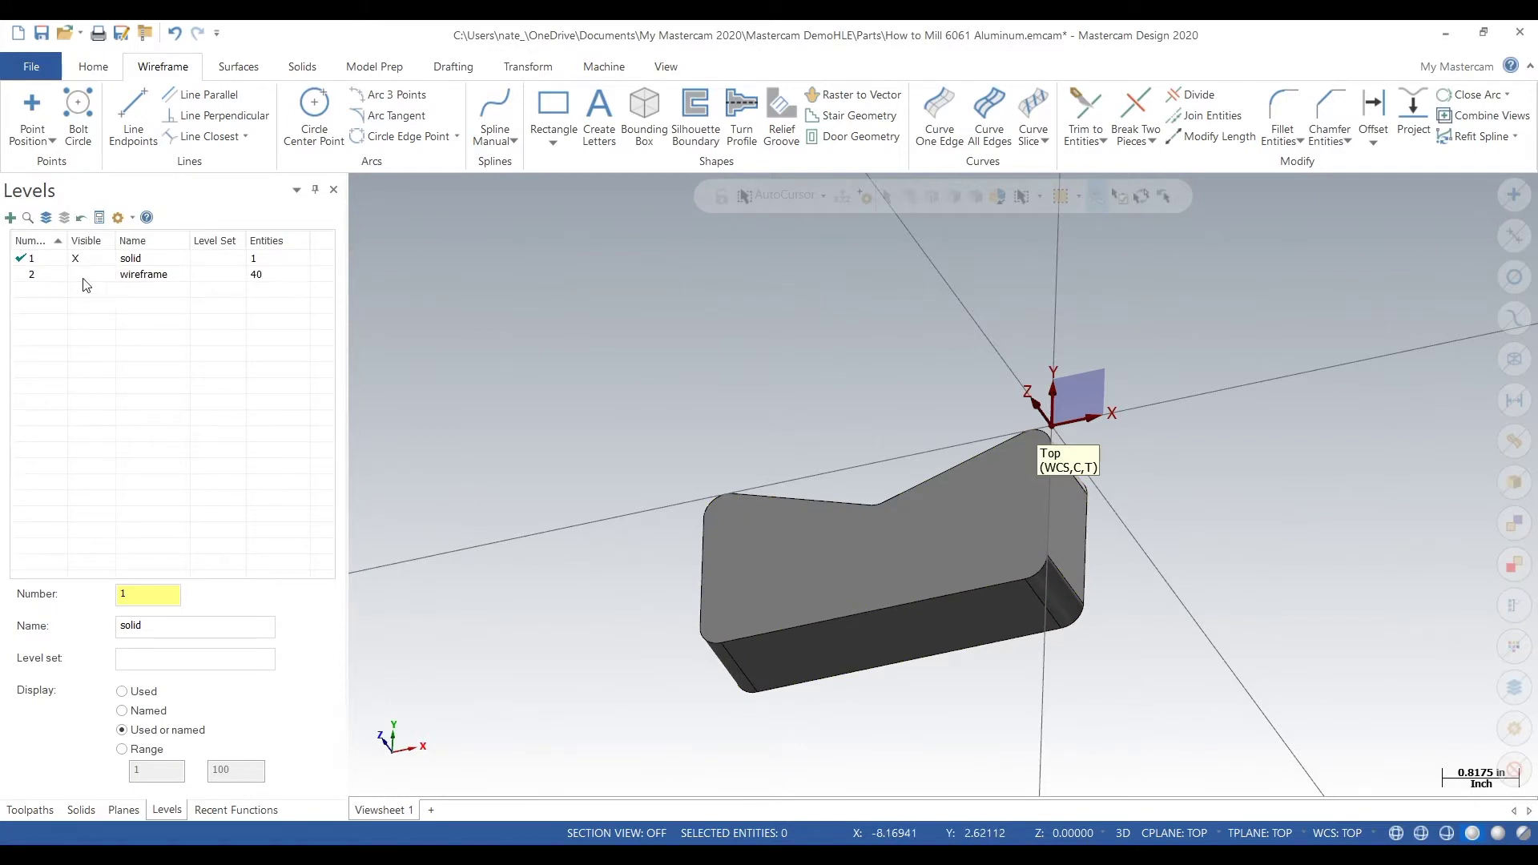
Show and activate the wireframe level, hide the solid level, and view from Top.
left_click(88, 273)
left_click(37, 275)
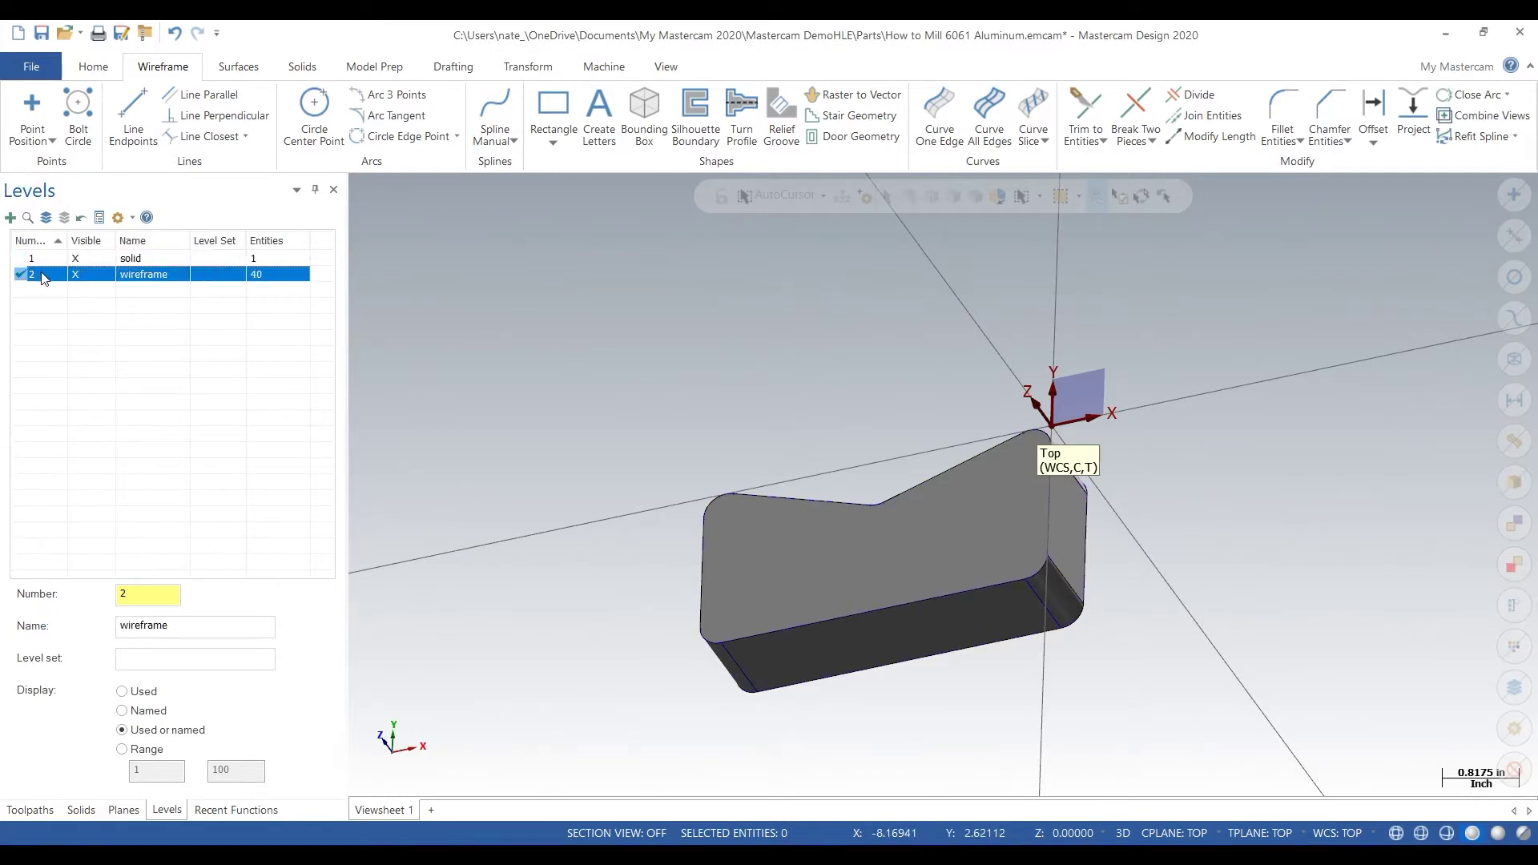
left_click(103, 265)
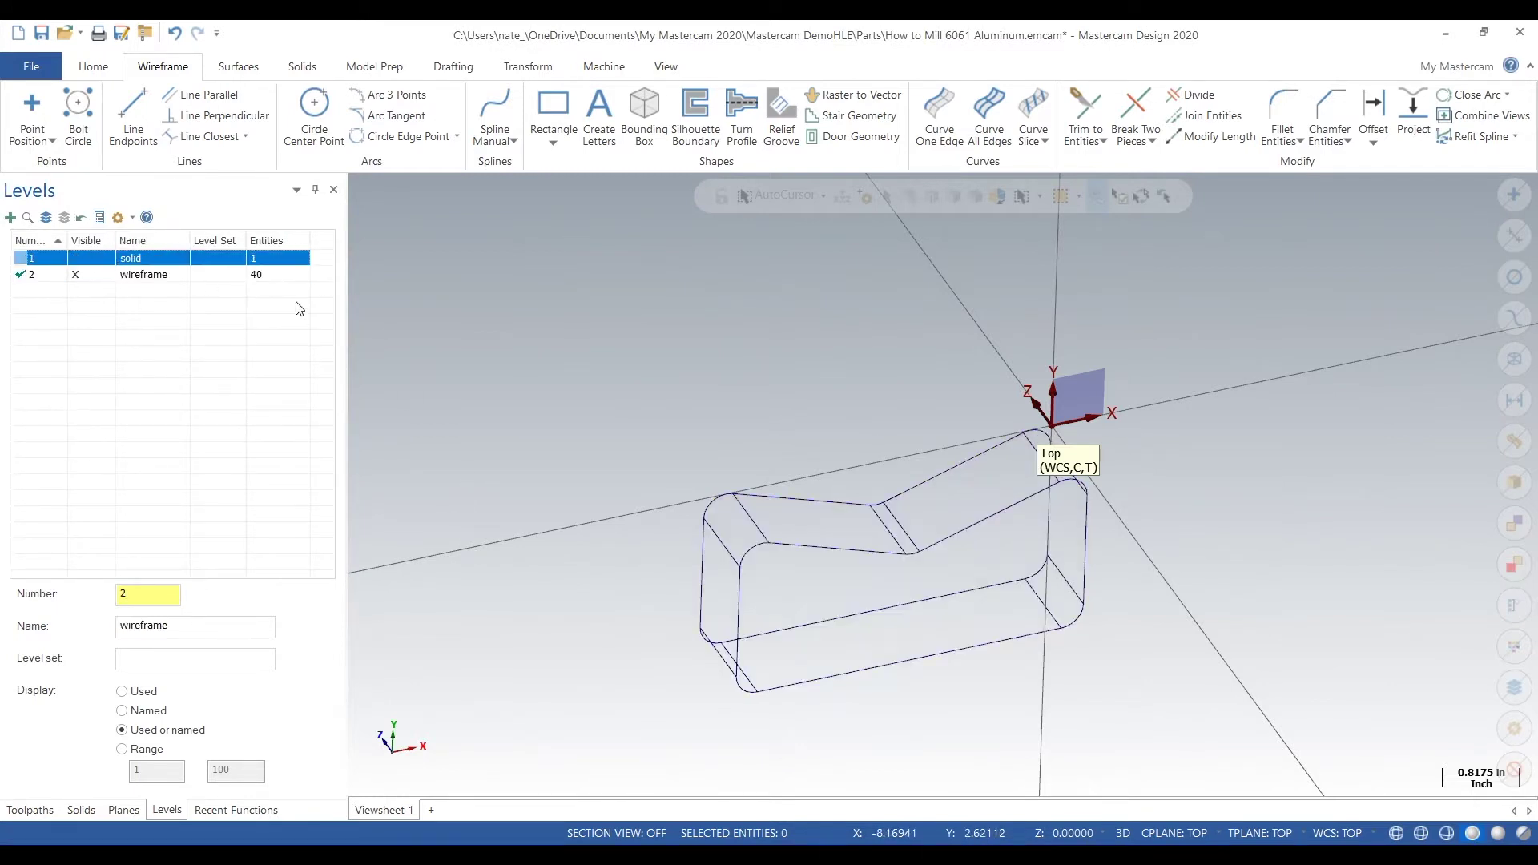
right_click(692, 437)
left_click(764, 532)
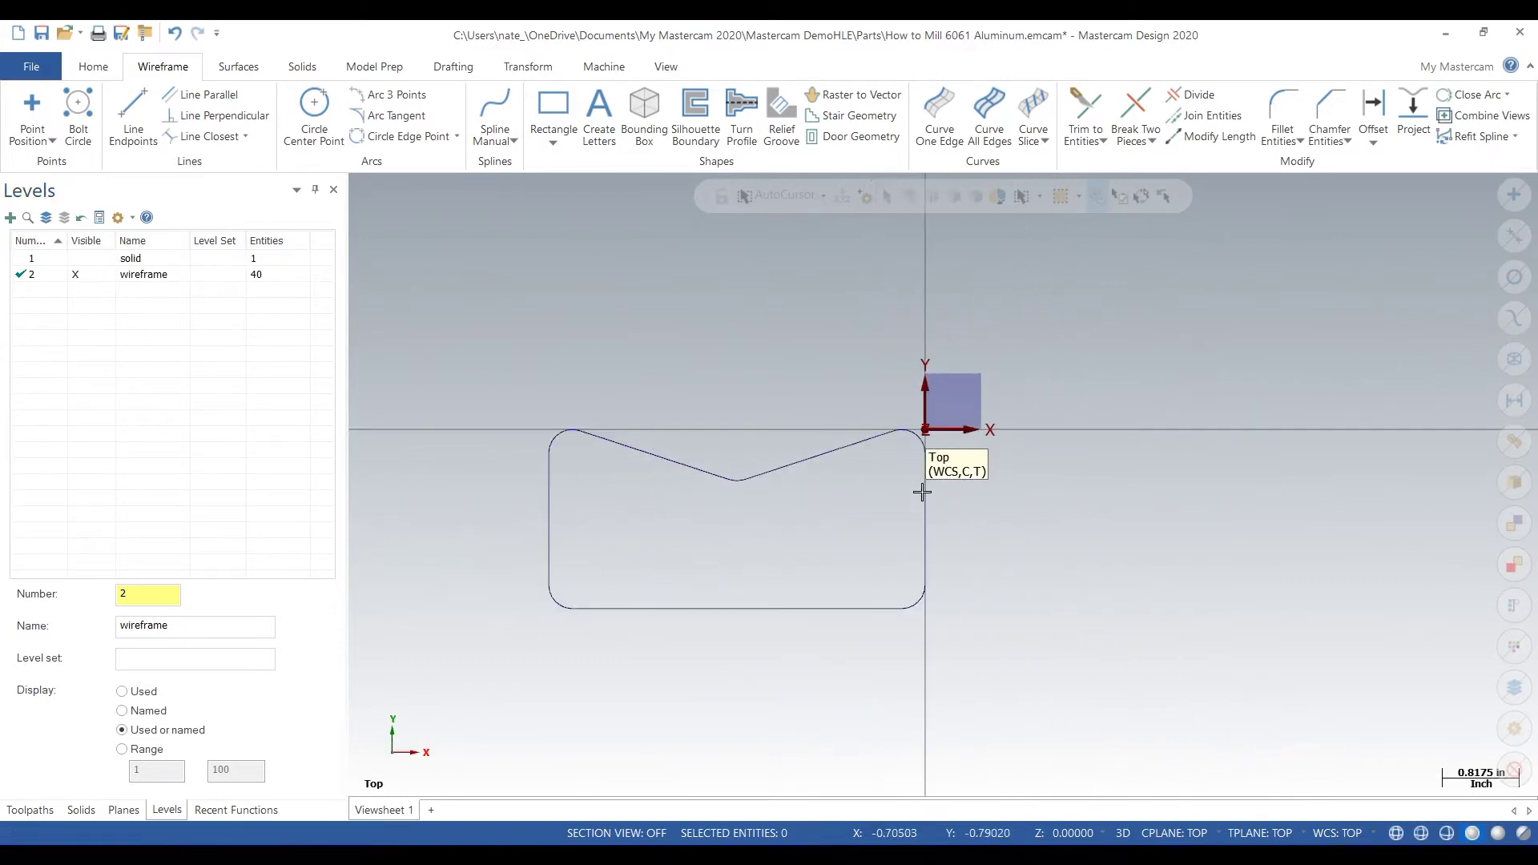
scroll(1021, 417, "up", 2)
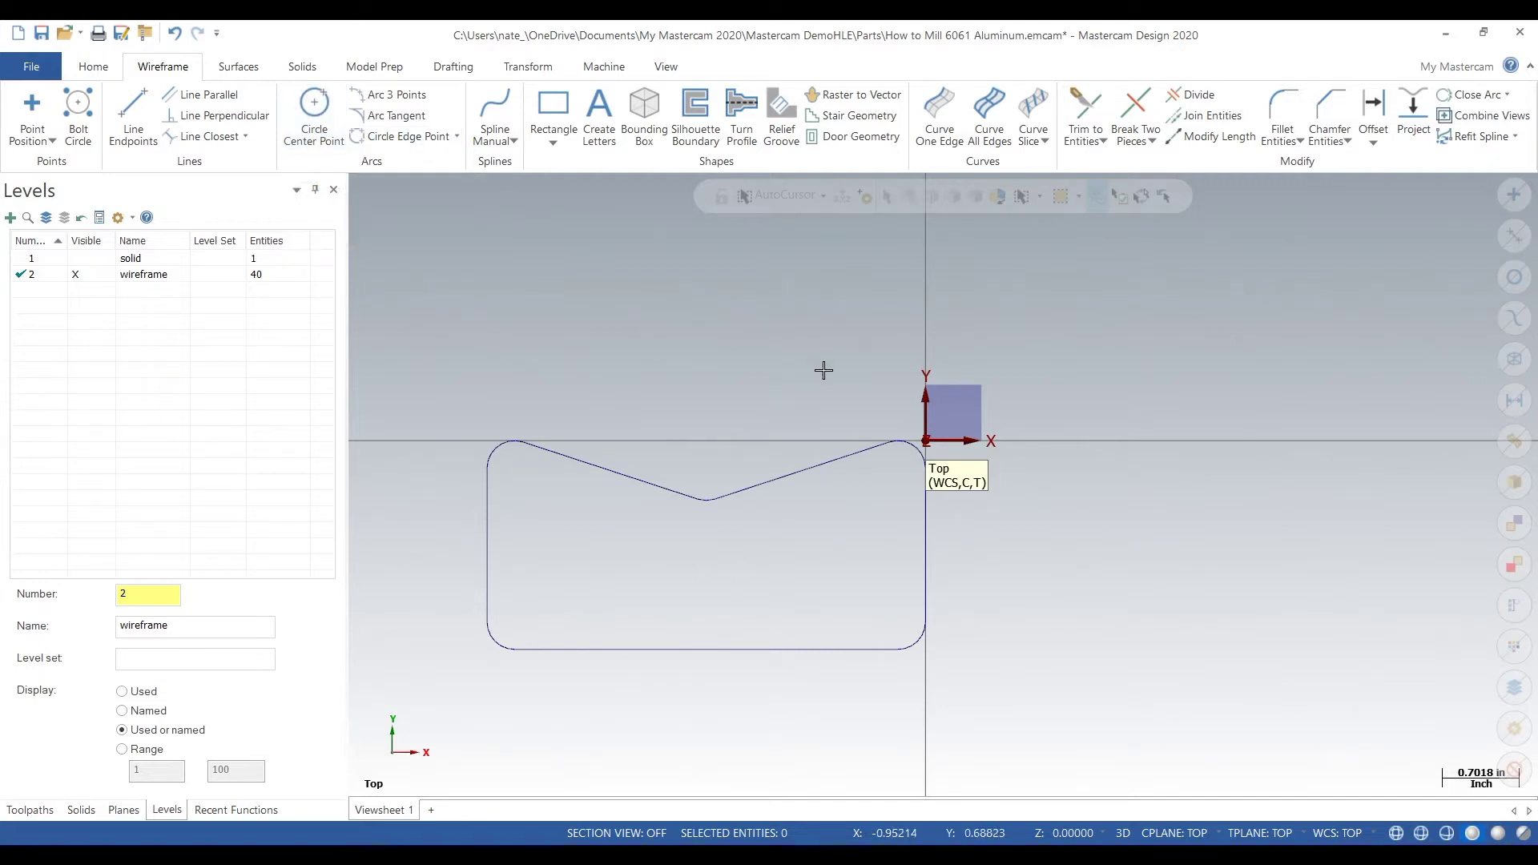
middle_click_drag(833, 411, 832, 359)
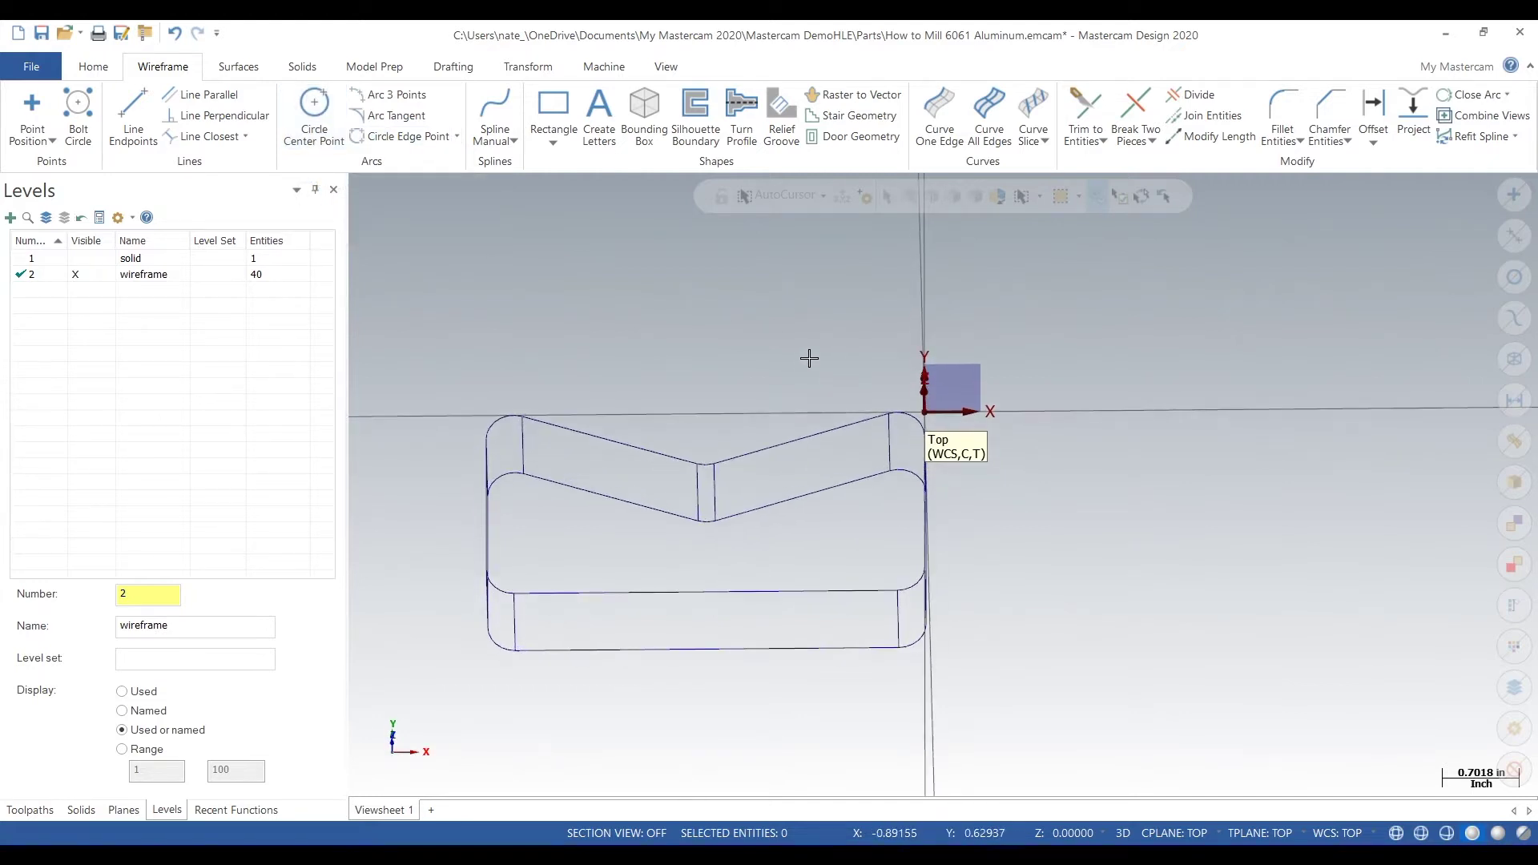
right_click(704, 334)
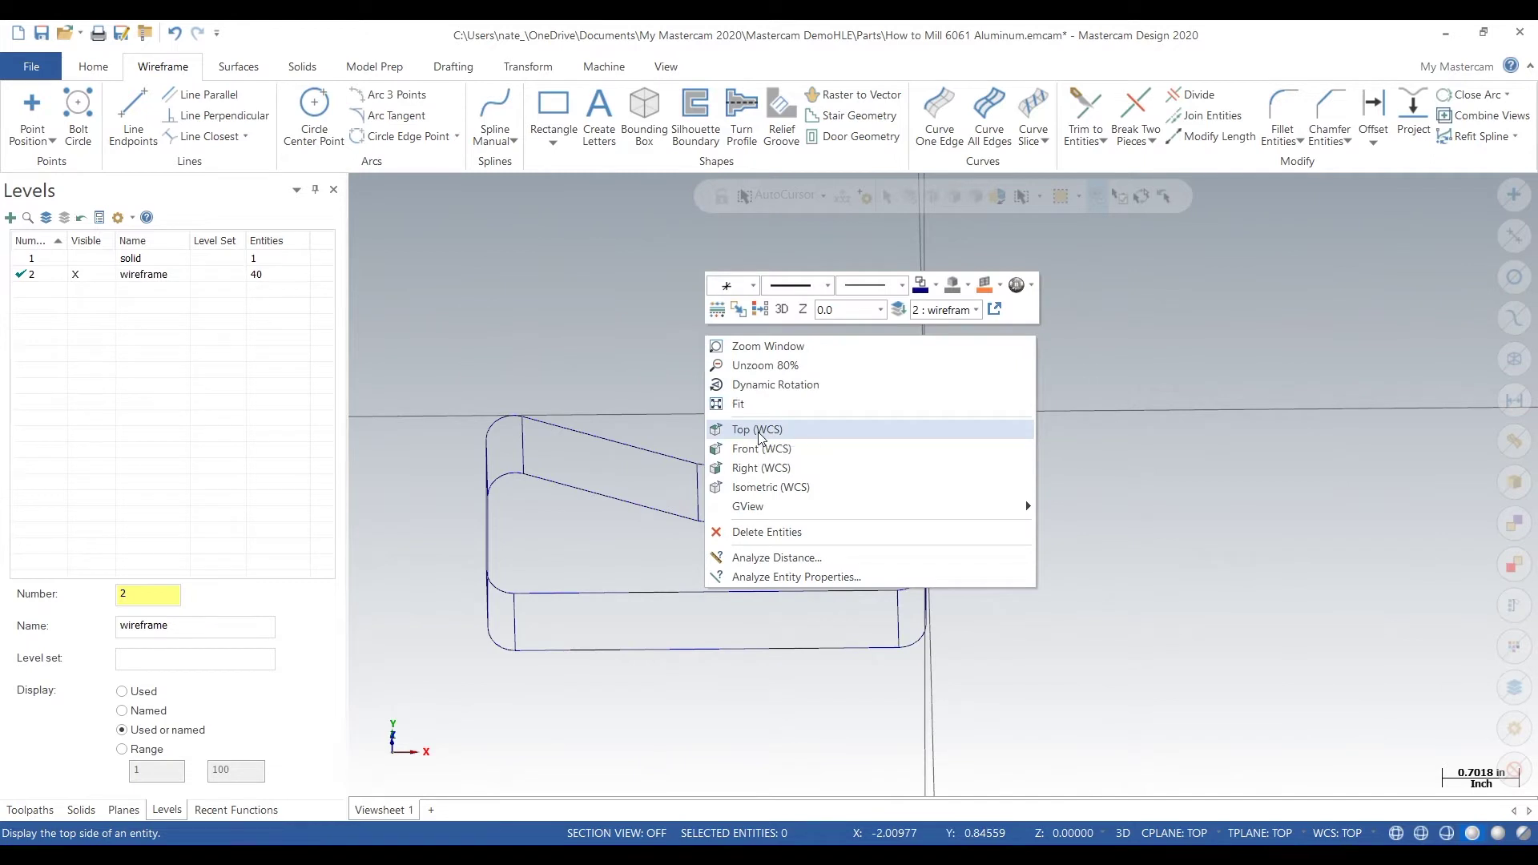
left_click(758, 432)
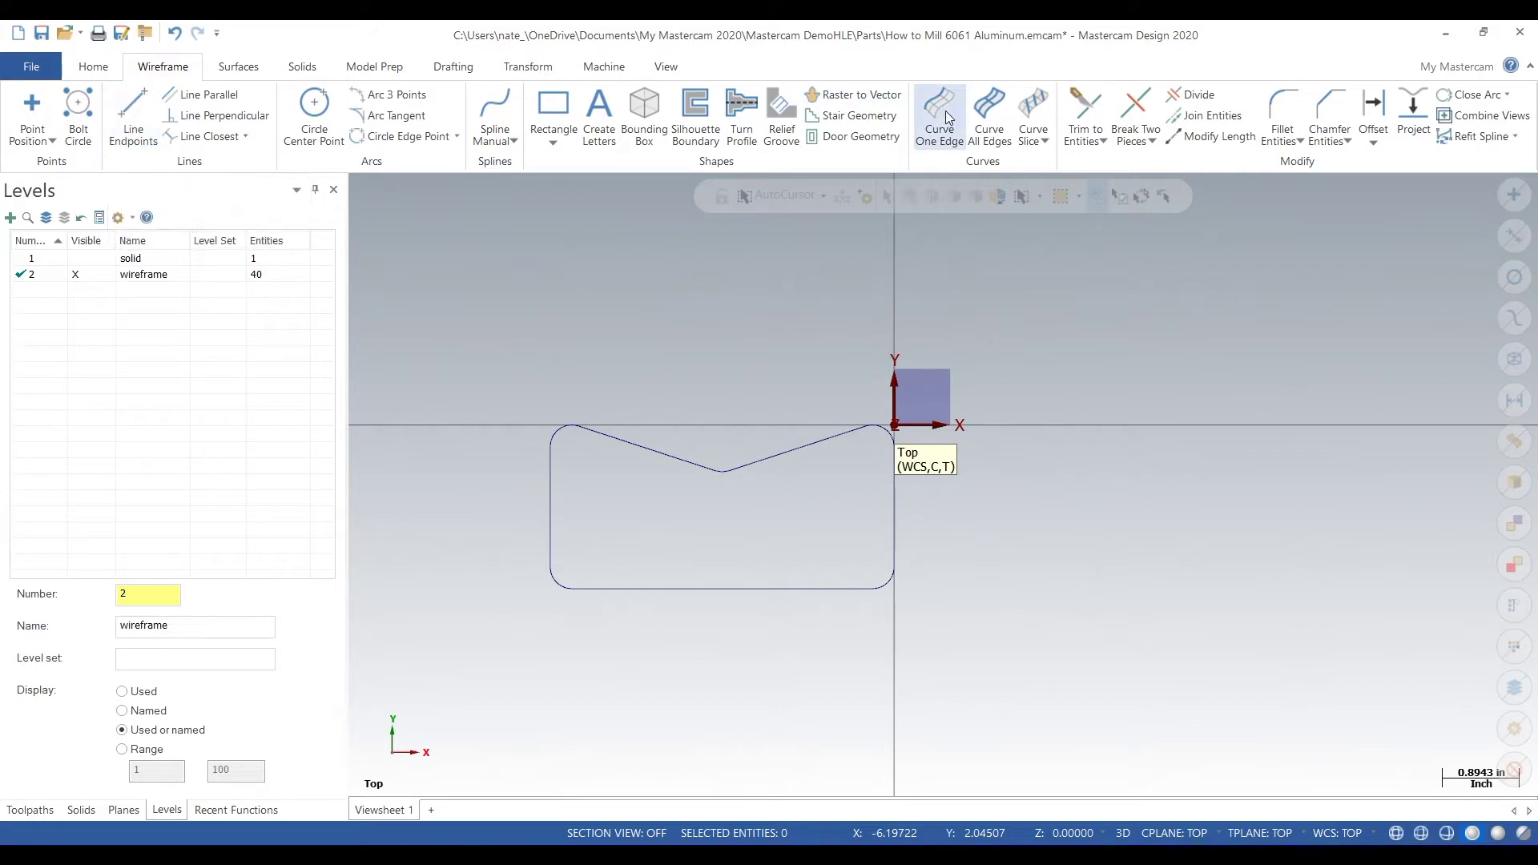
Draw a horizontal line from the outline's right edge and a vertical line from the V's bottom point.
left_click(133, 116)
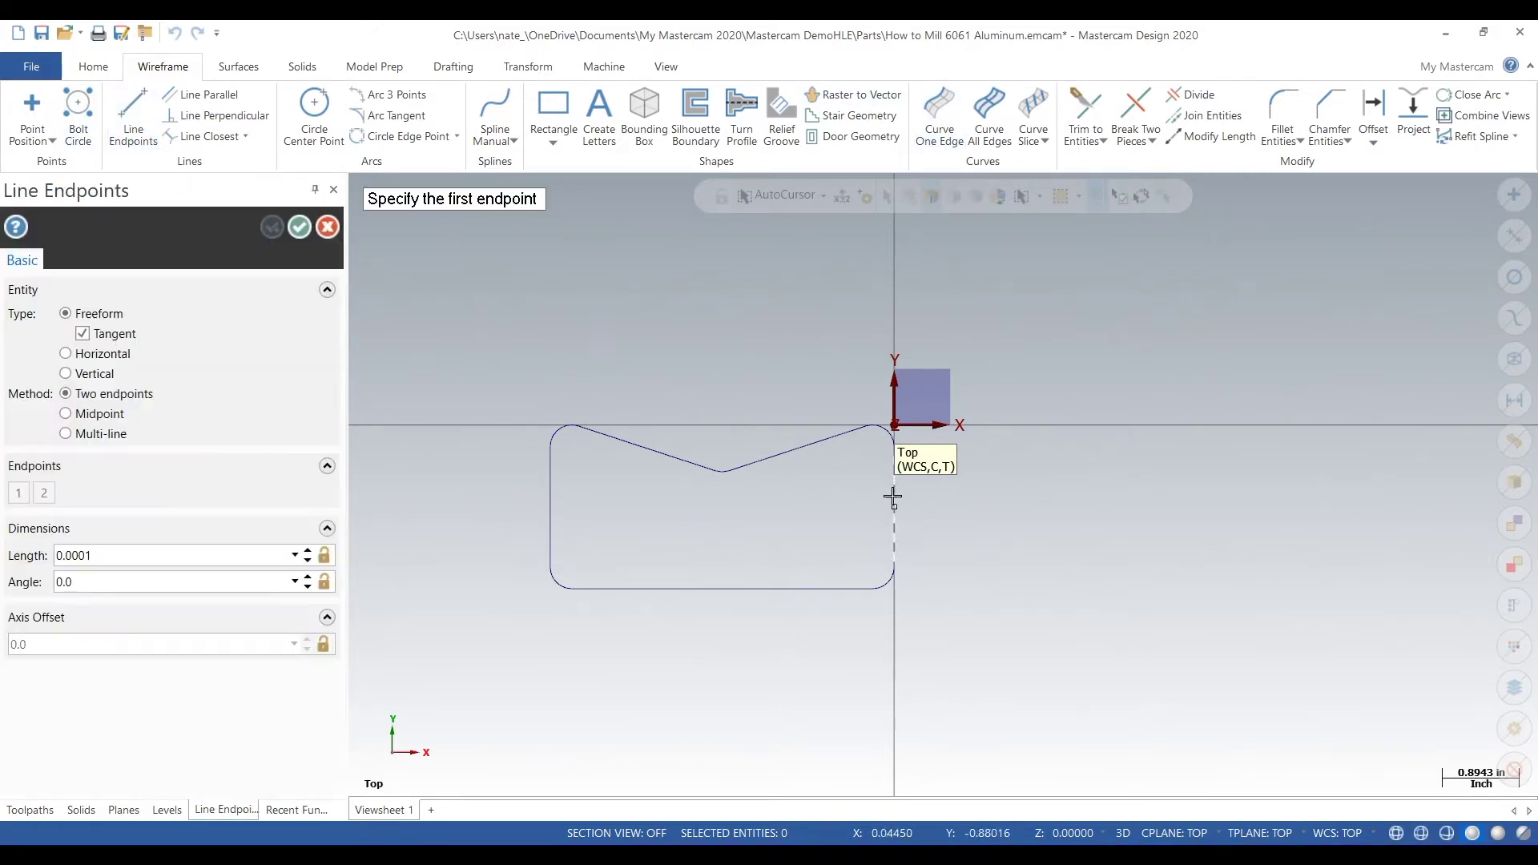
left_click(896, 504)
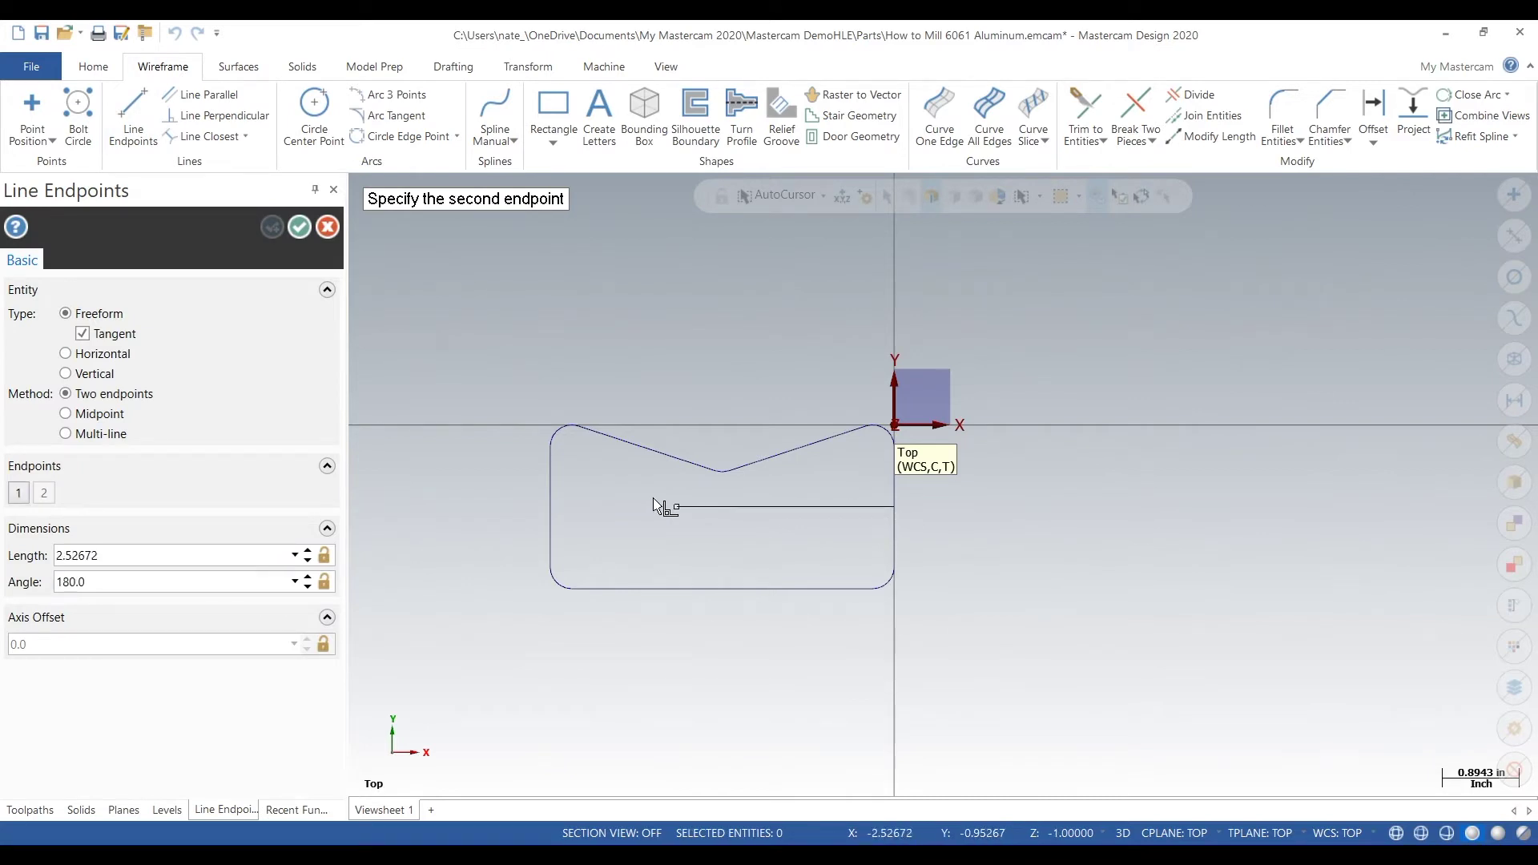
left_click(597, 497)
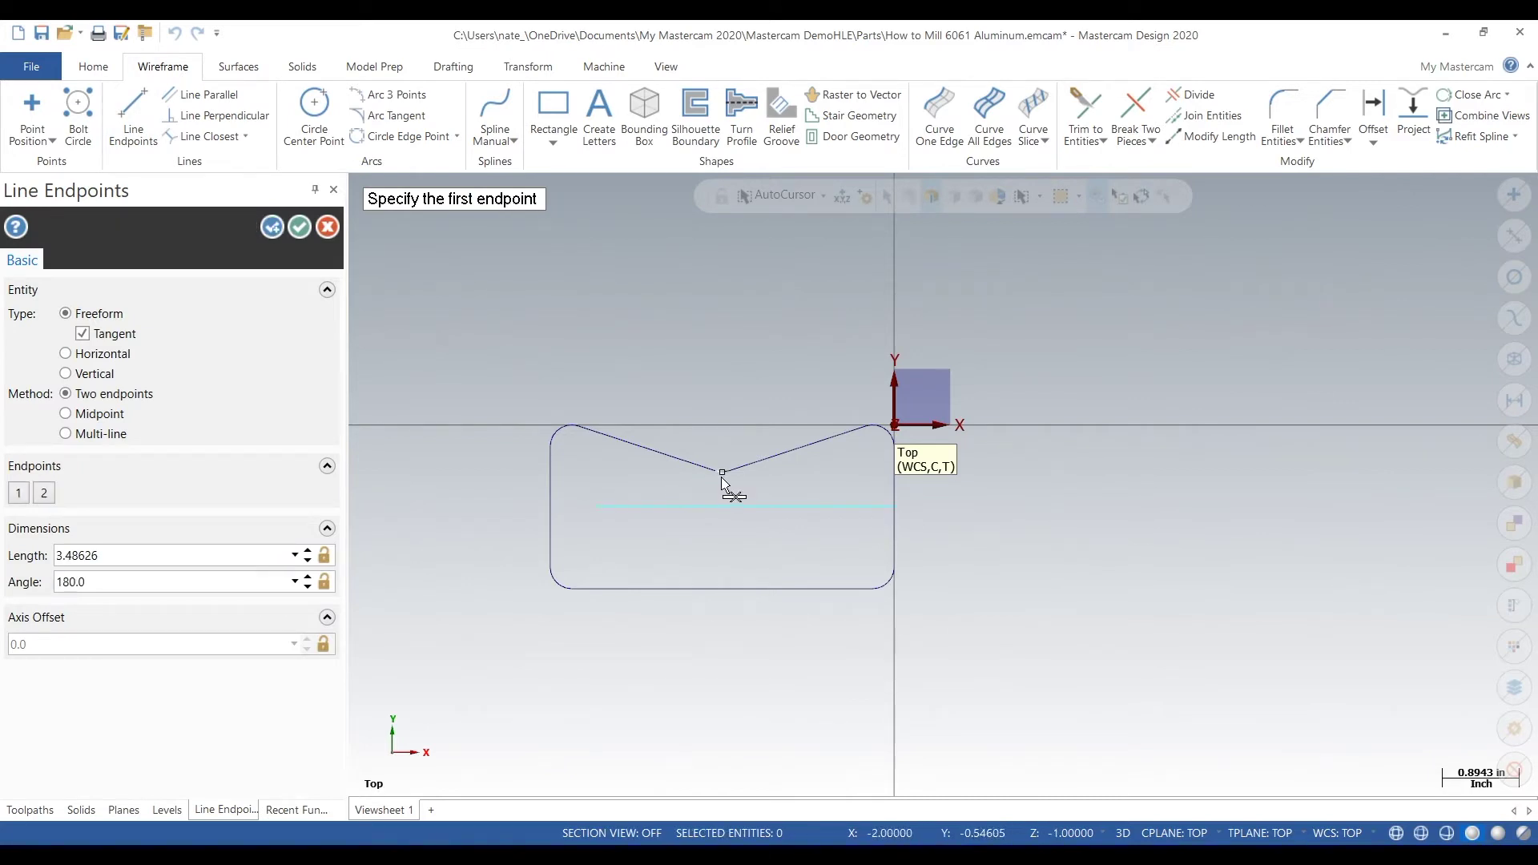
scroll(721, 486, "up", 5)
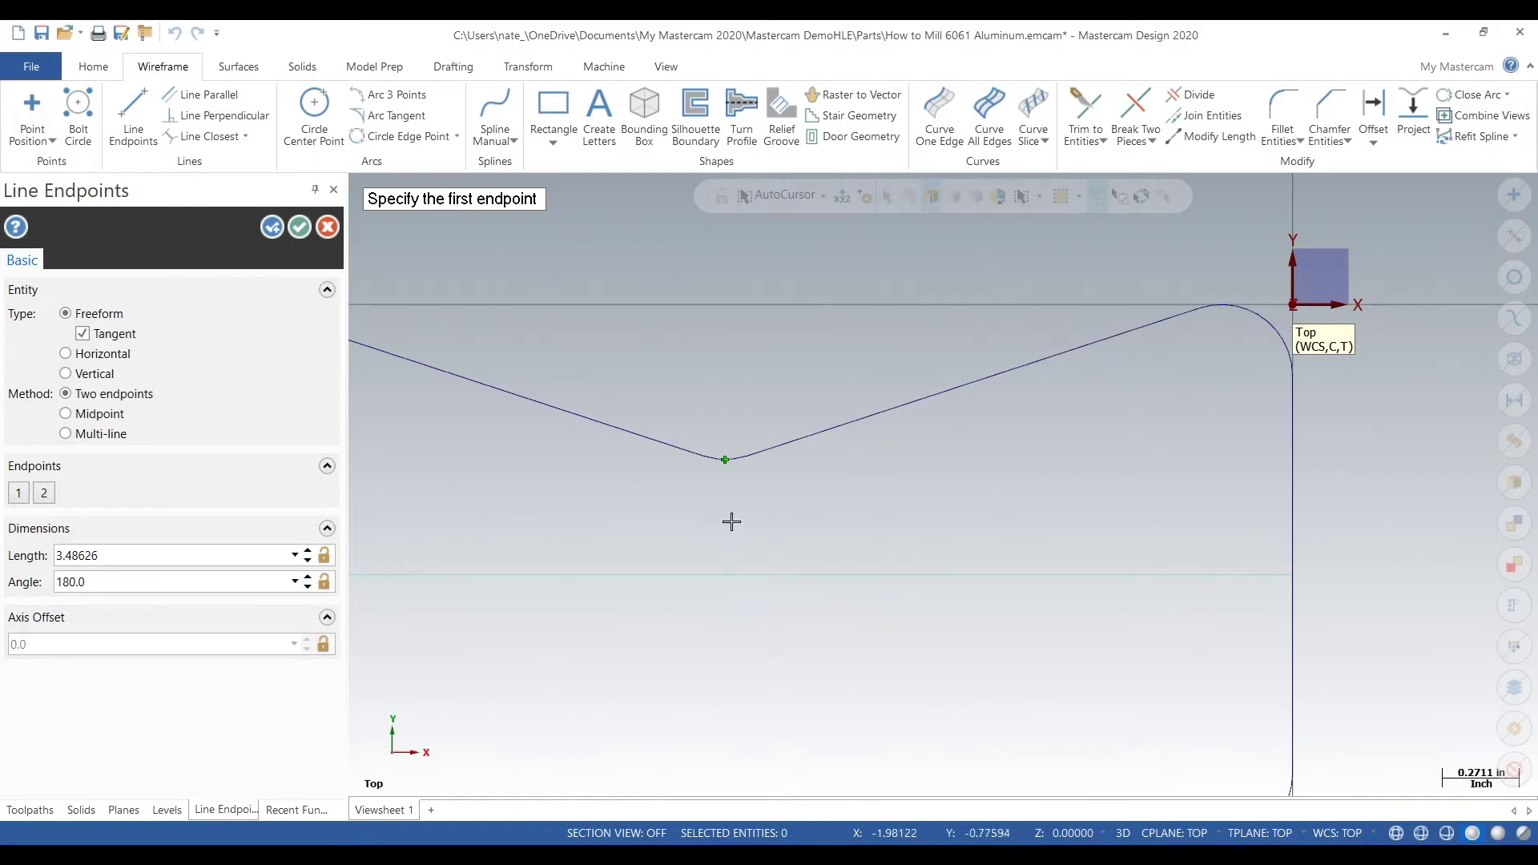
left_click(724, 463)
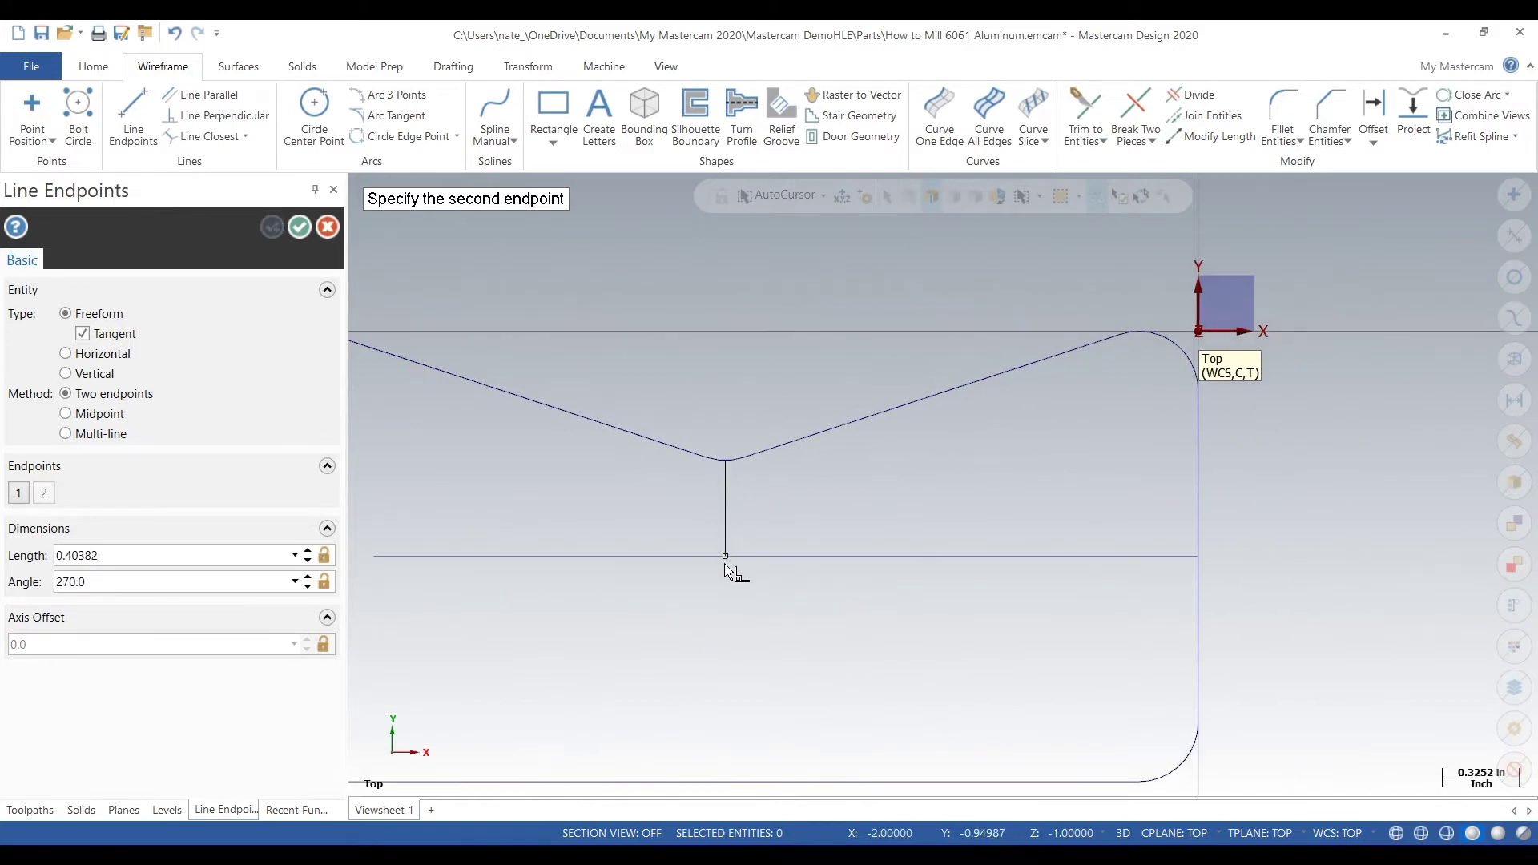
left_click(724, 611)
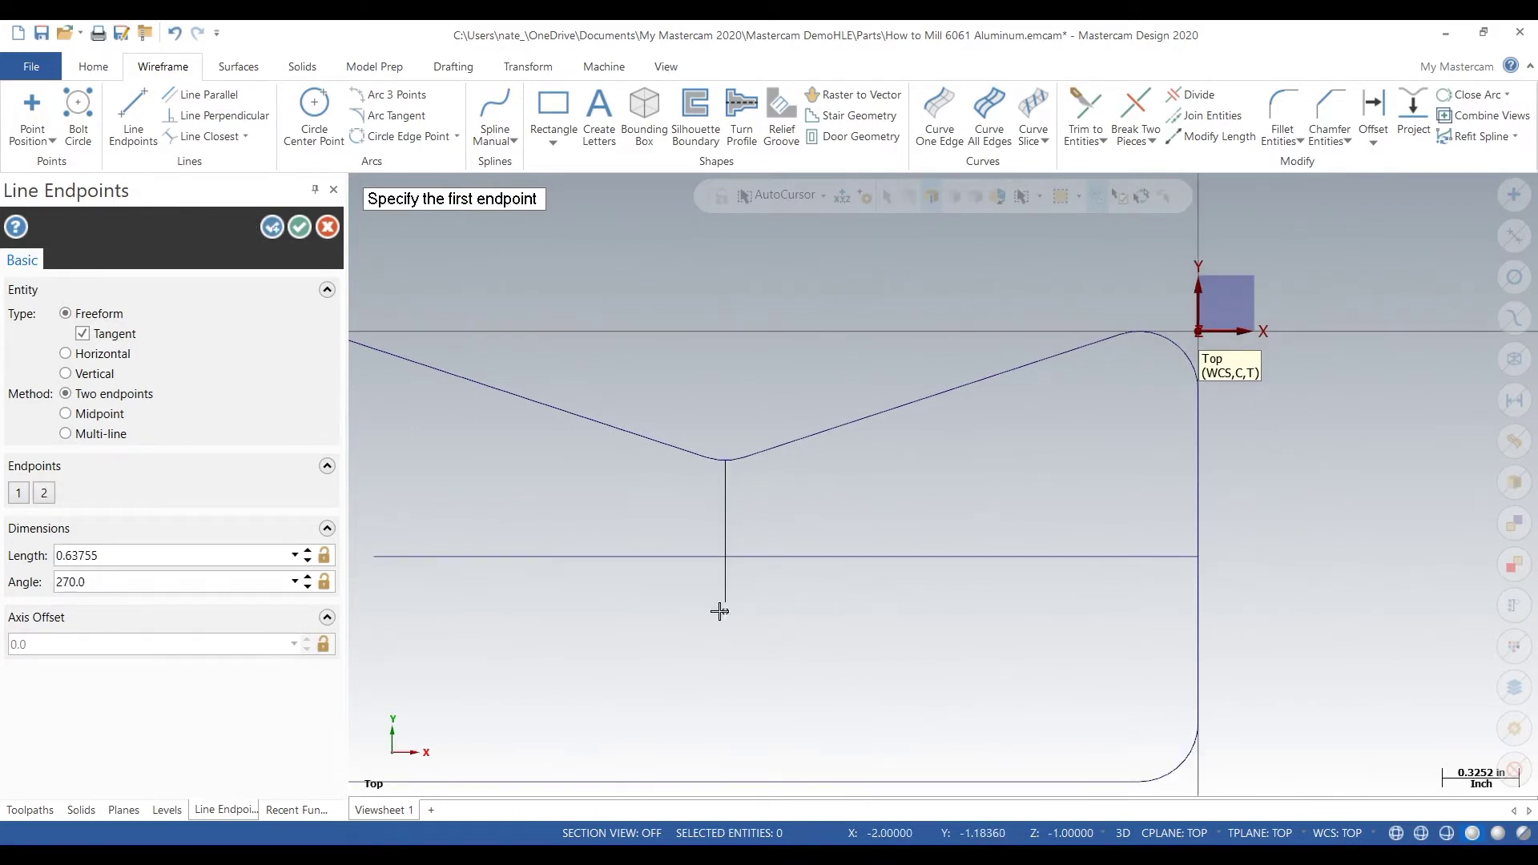
left_click(299, 228)
scroll(693, 420, "down", 3)
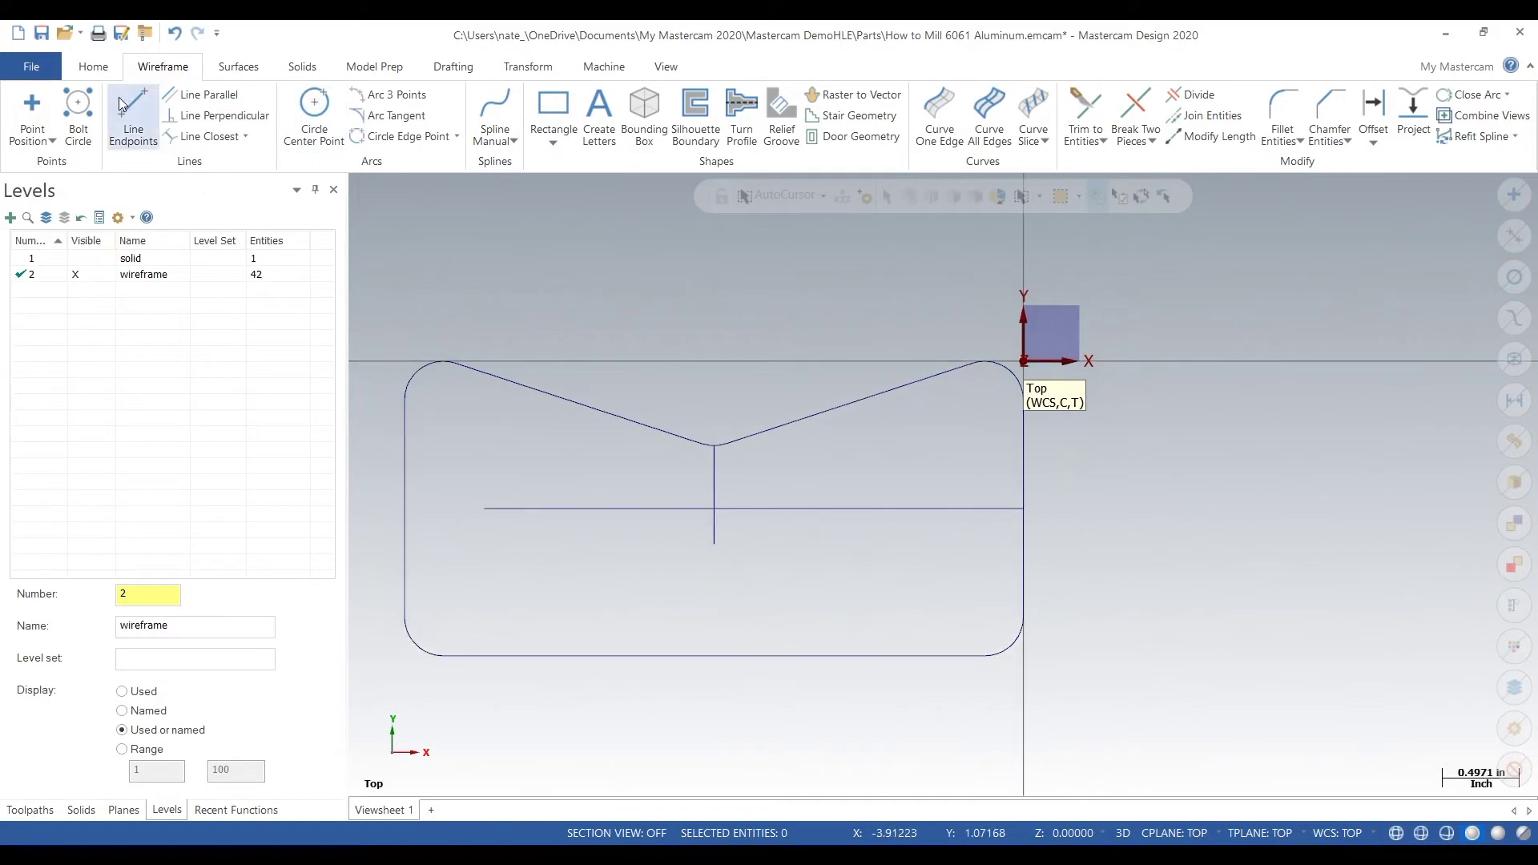
Place a point where the two lines cross.
left_click(34, 105)
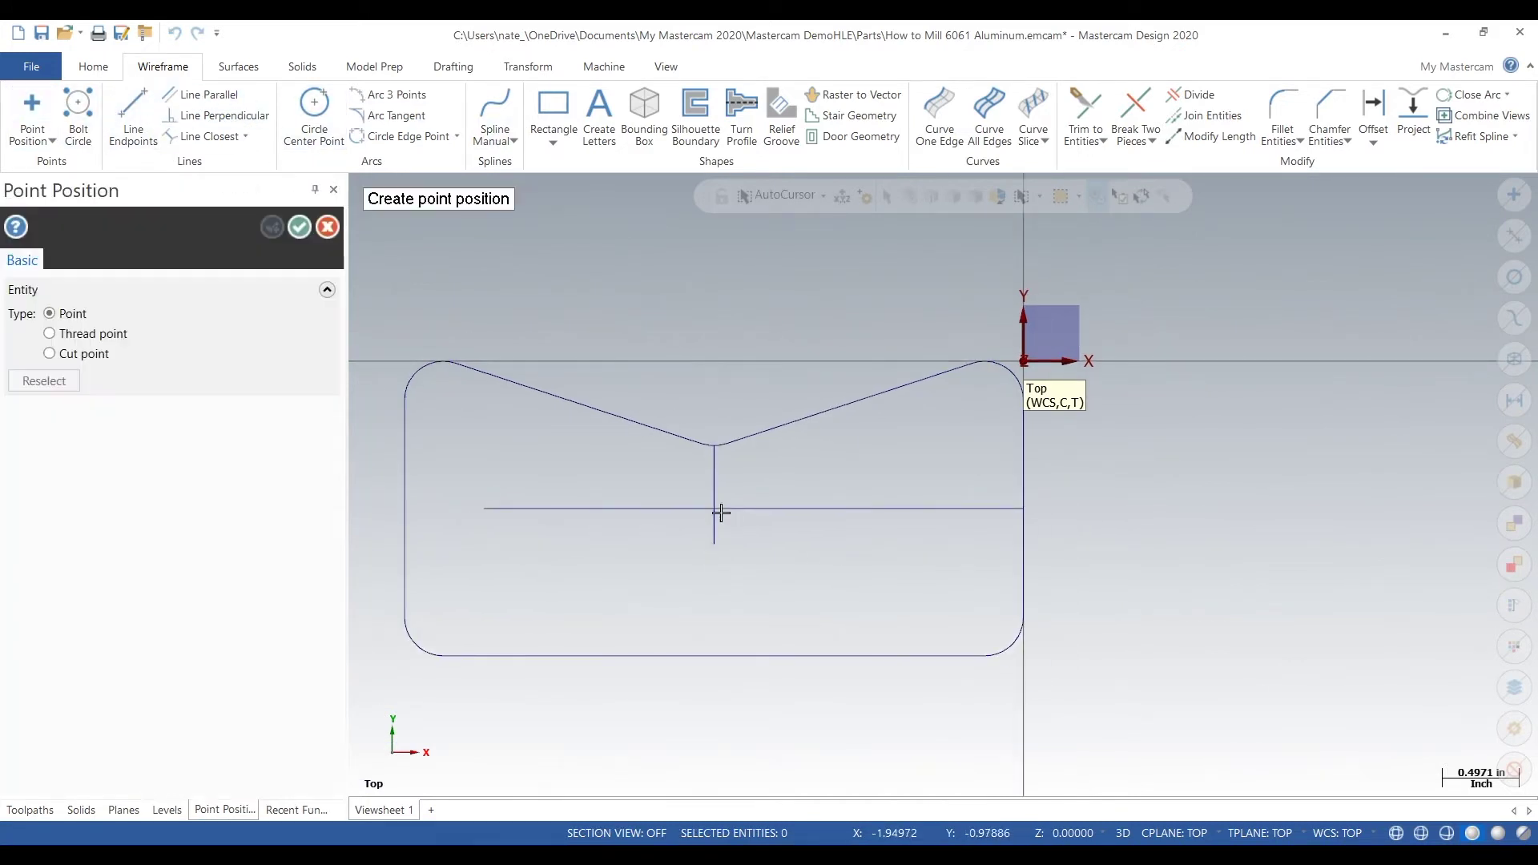
left_click(714, 494)
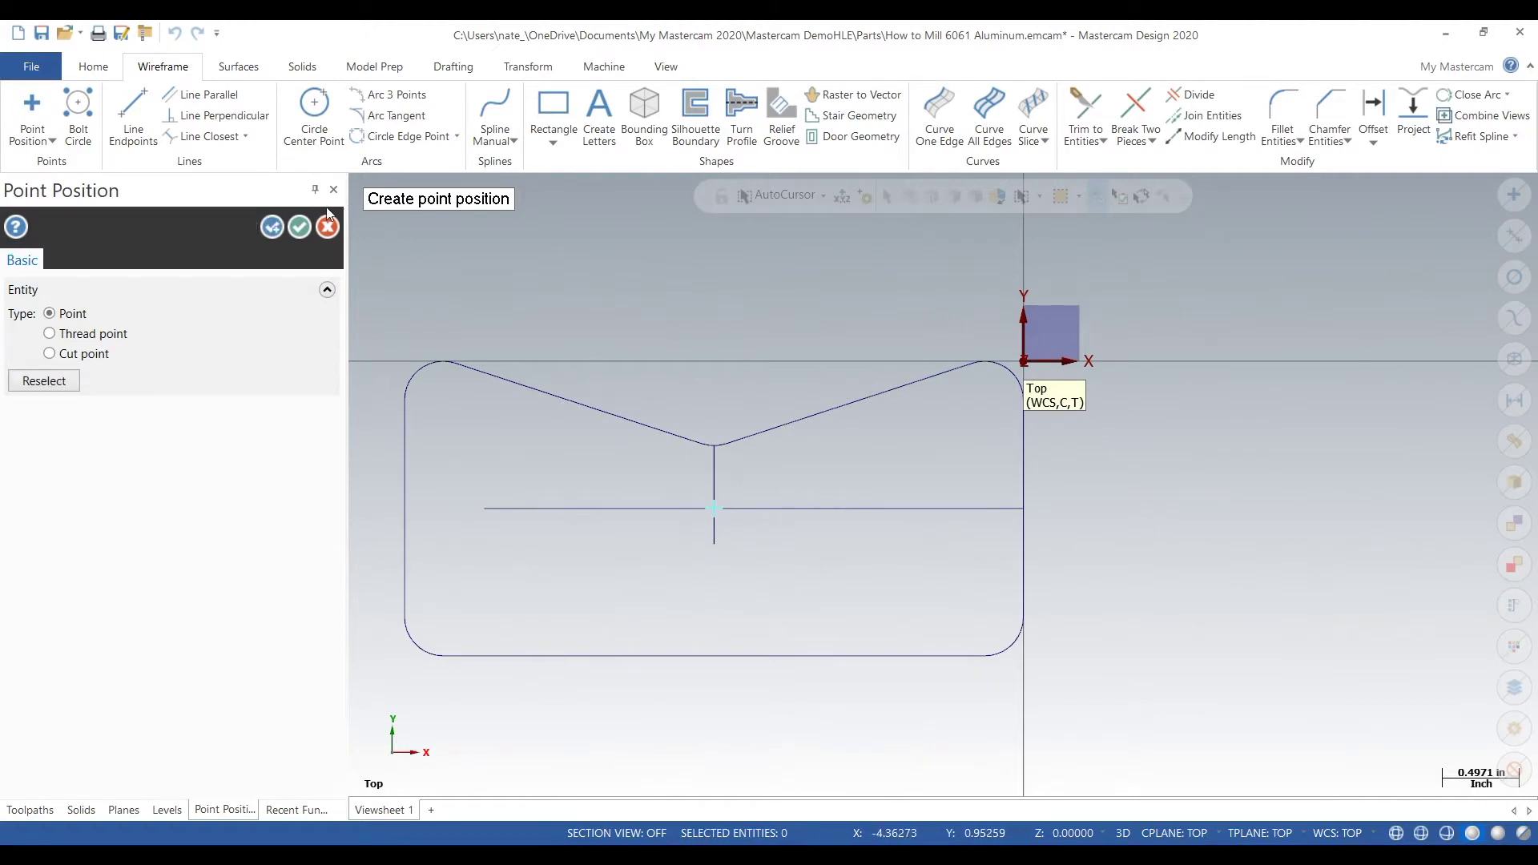
left_click(300, 227)
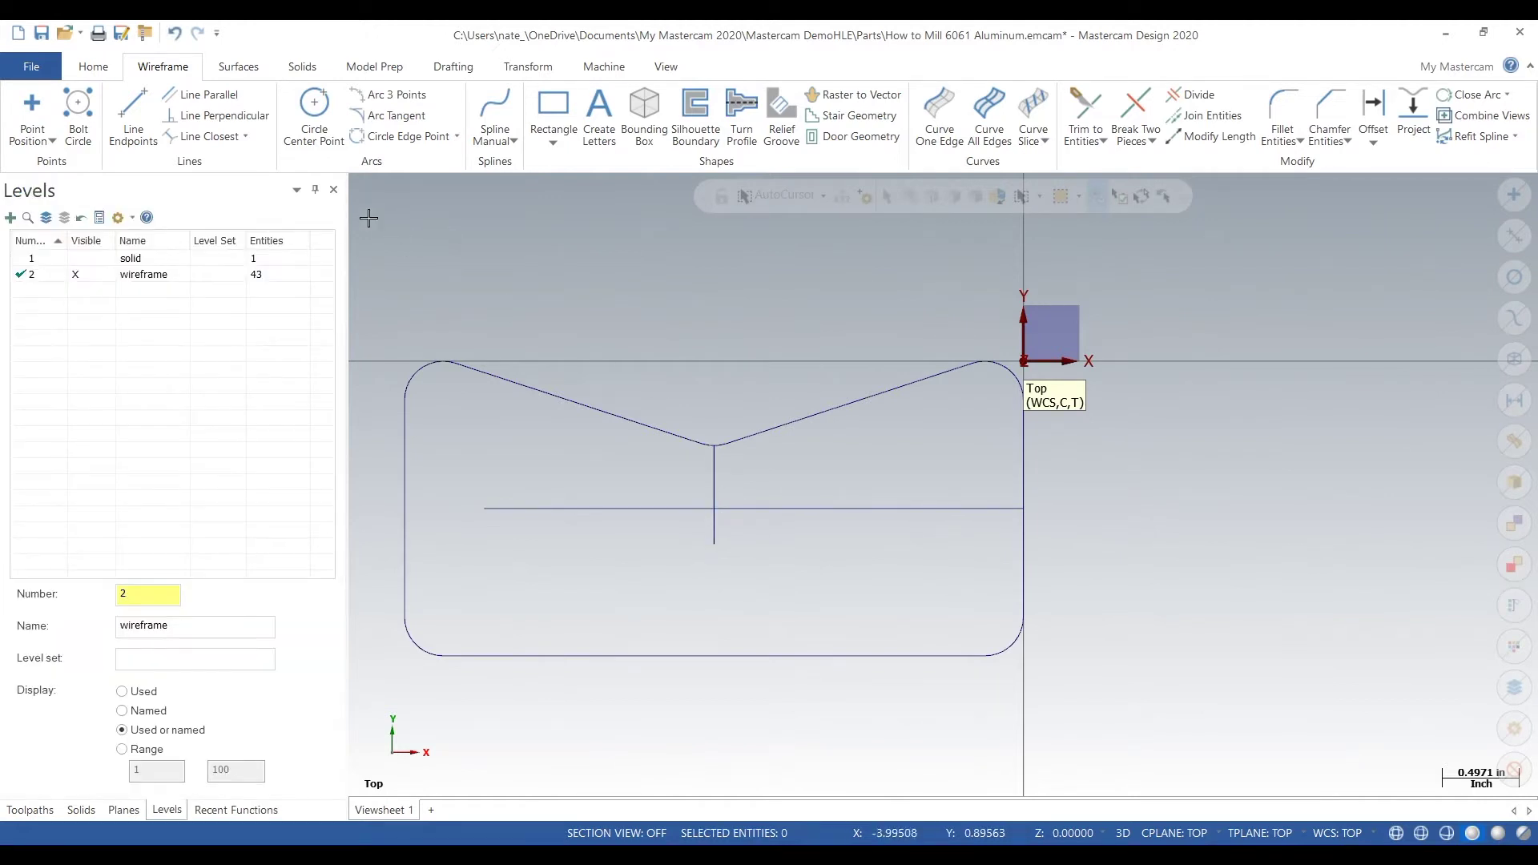
Duplicate the Top plane as Top-1 in the Planes manager.
left_click(123, 808)
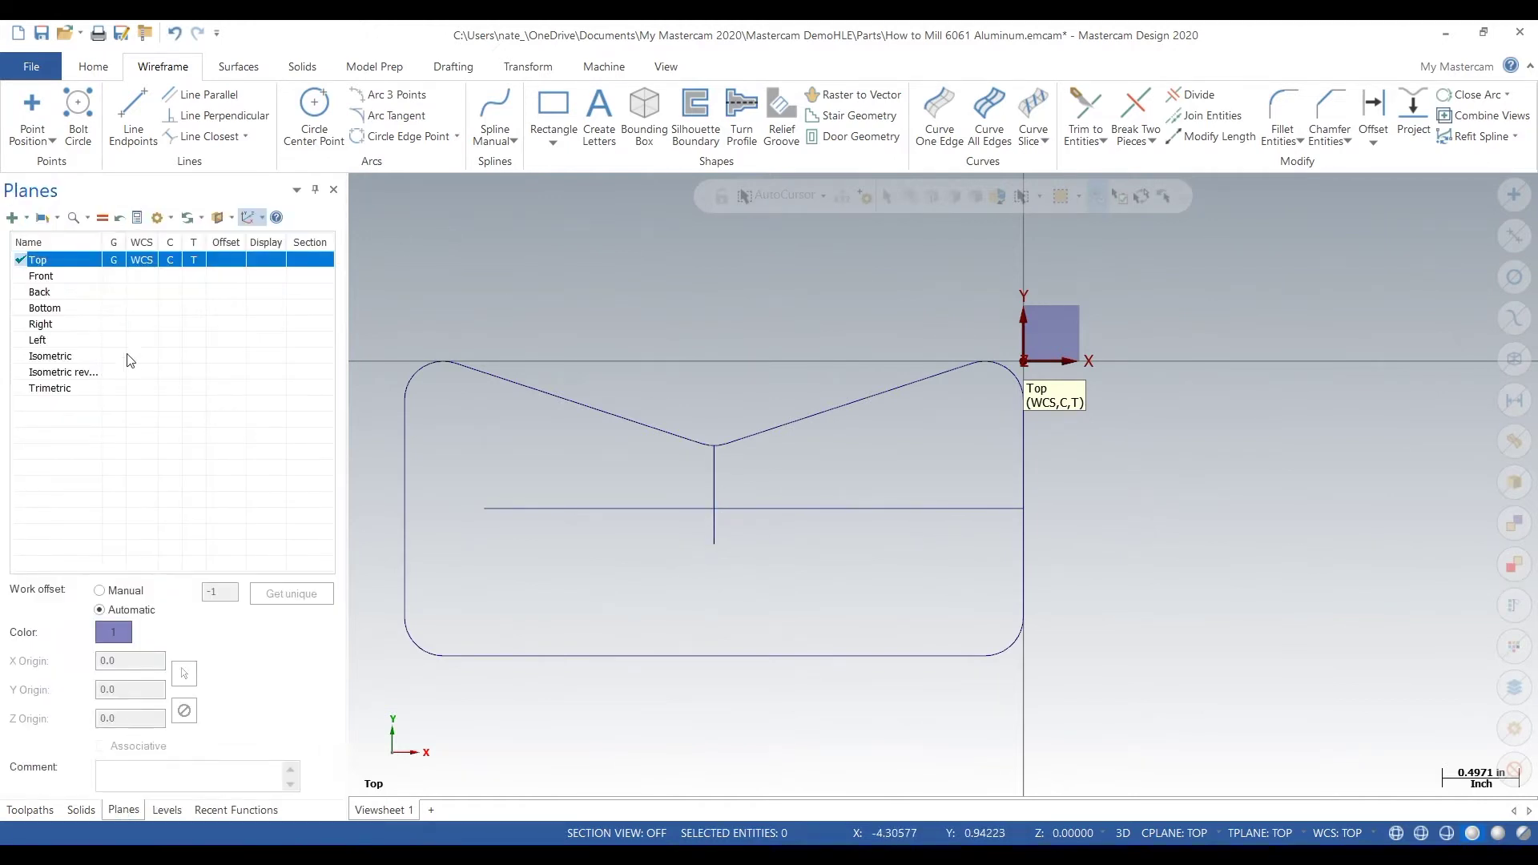
right_click(142, 263)
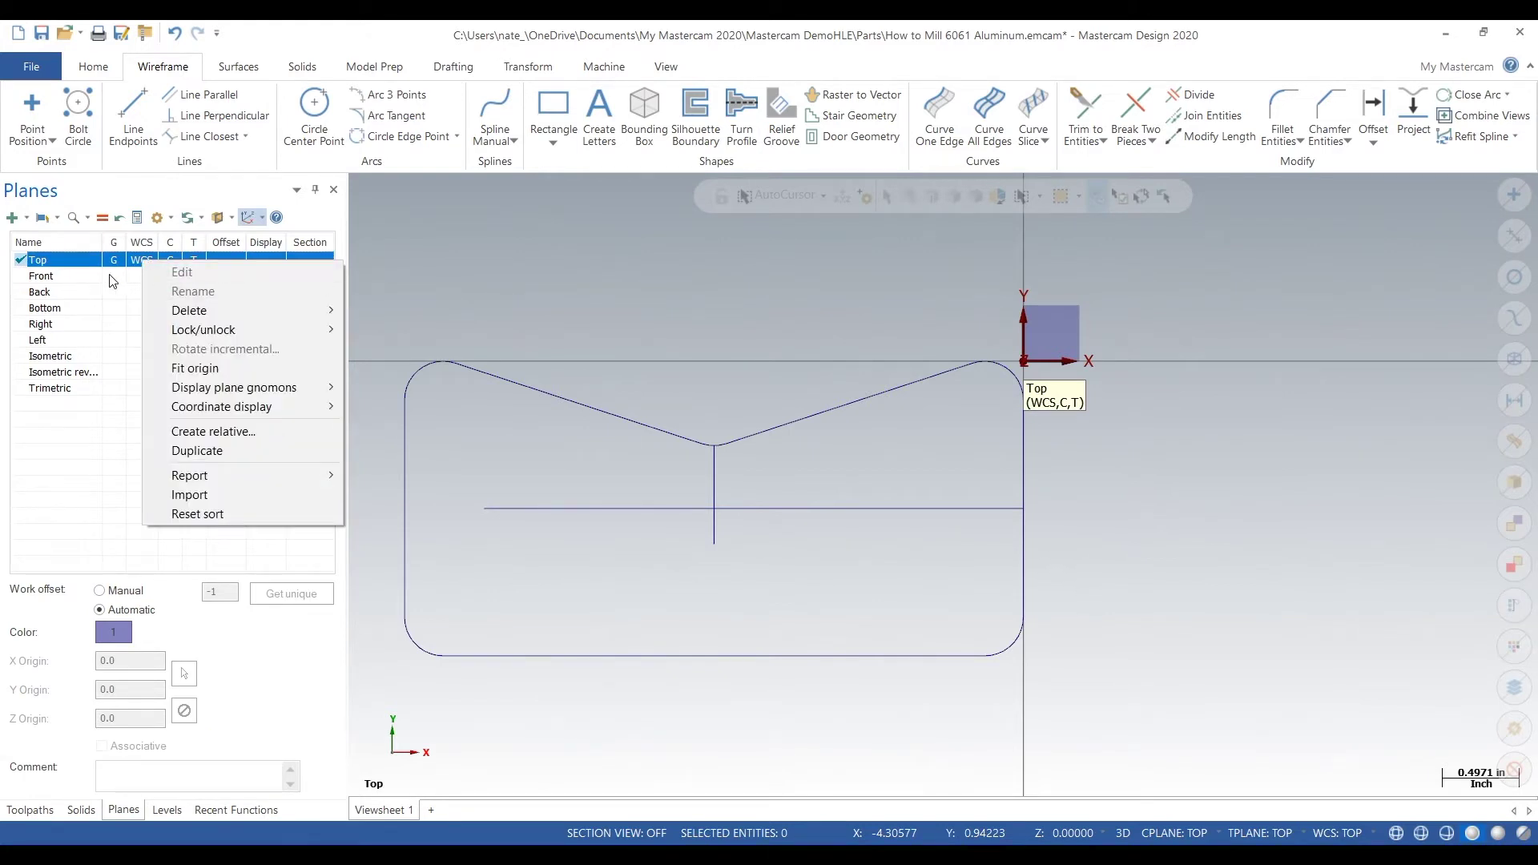
left_click(140, 267)
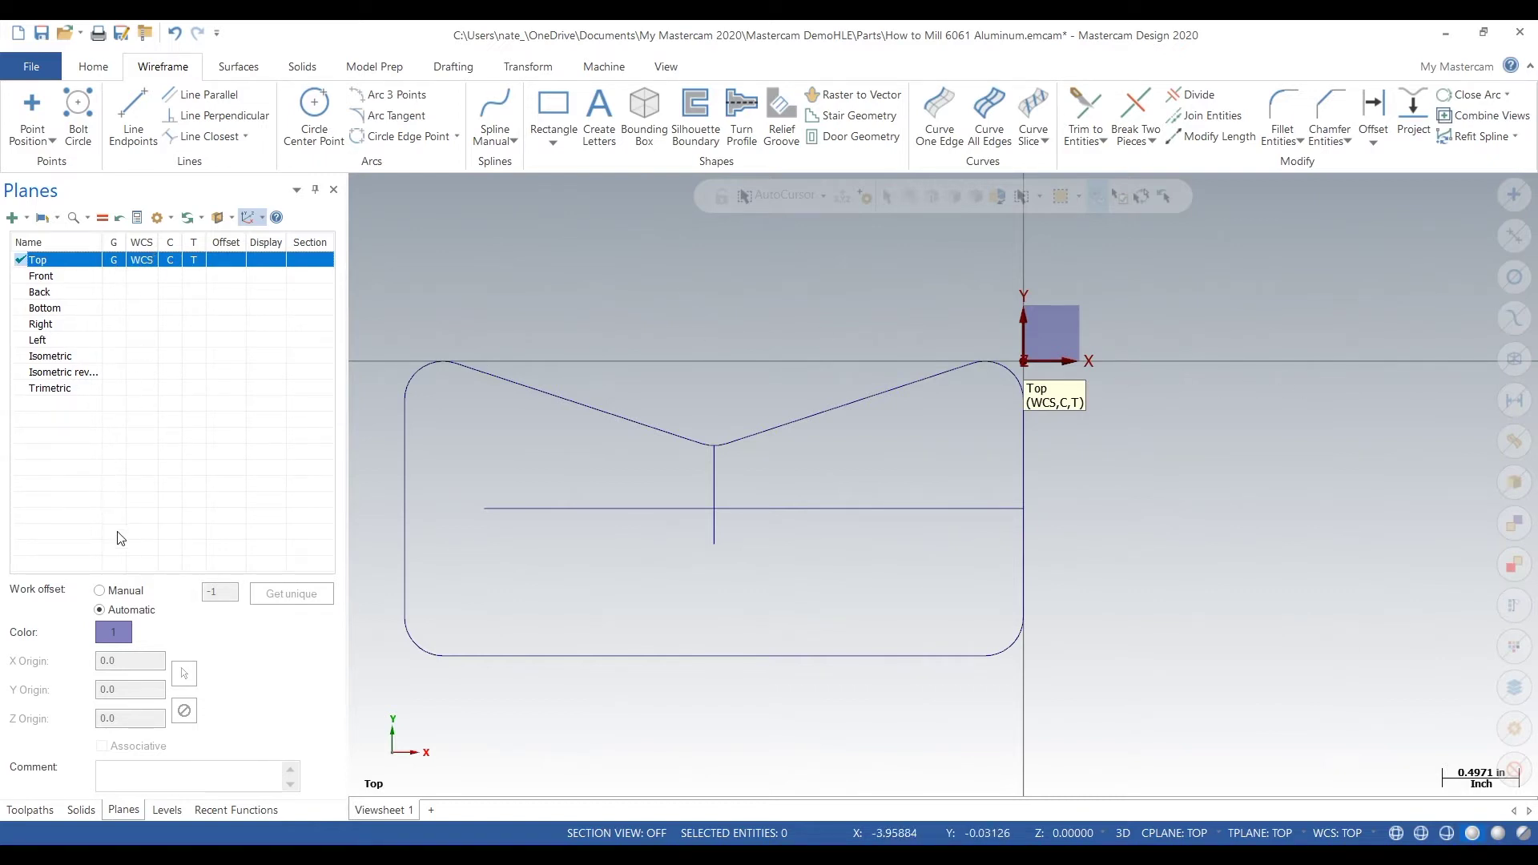
right_click(146, 264)
mouse_move(194, 319)
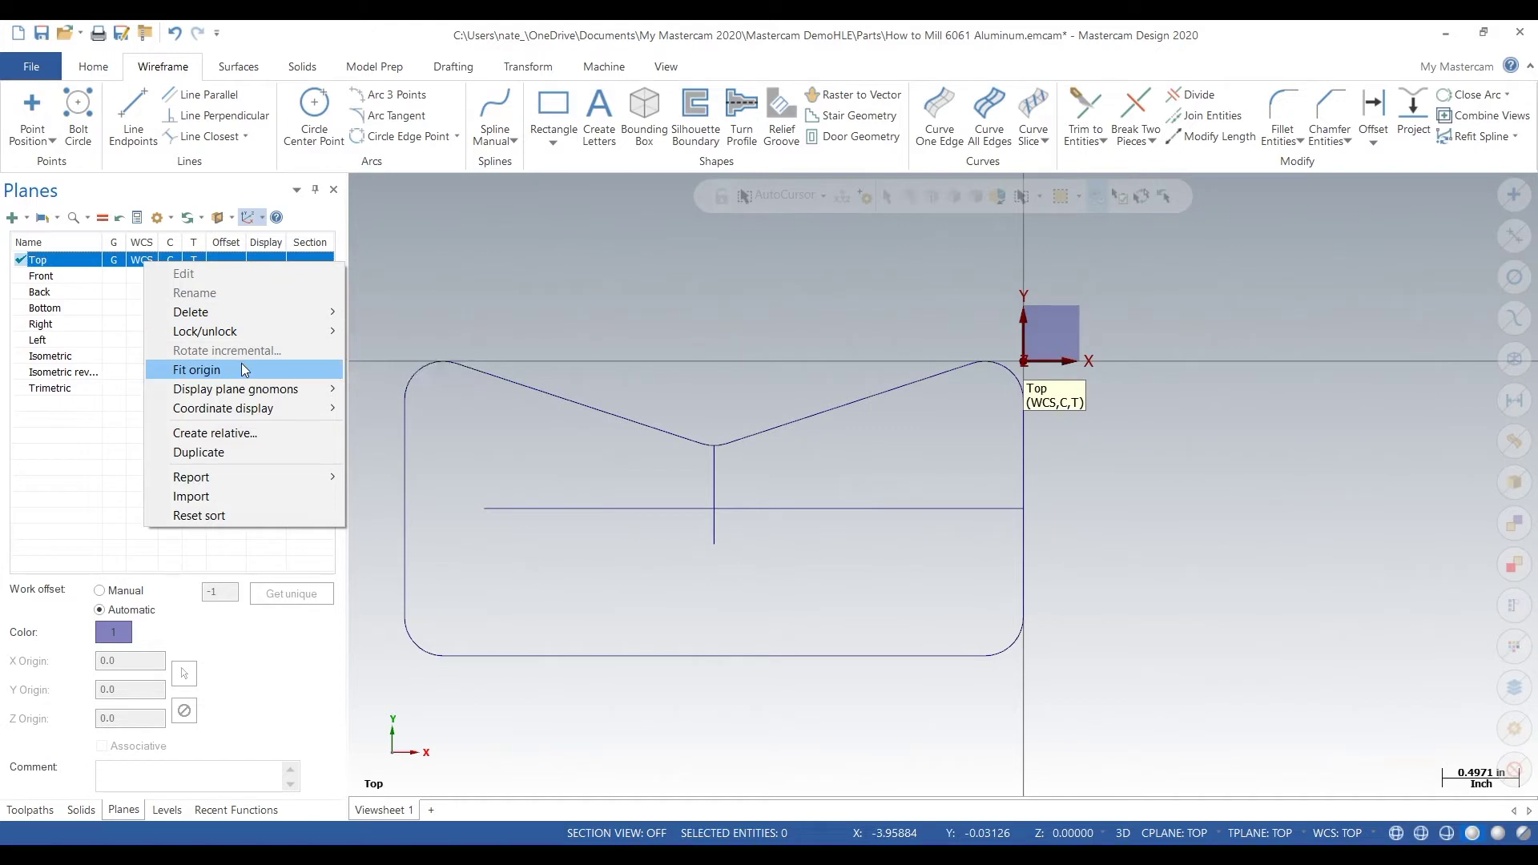
left_click(224, 449)
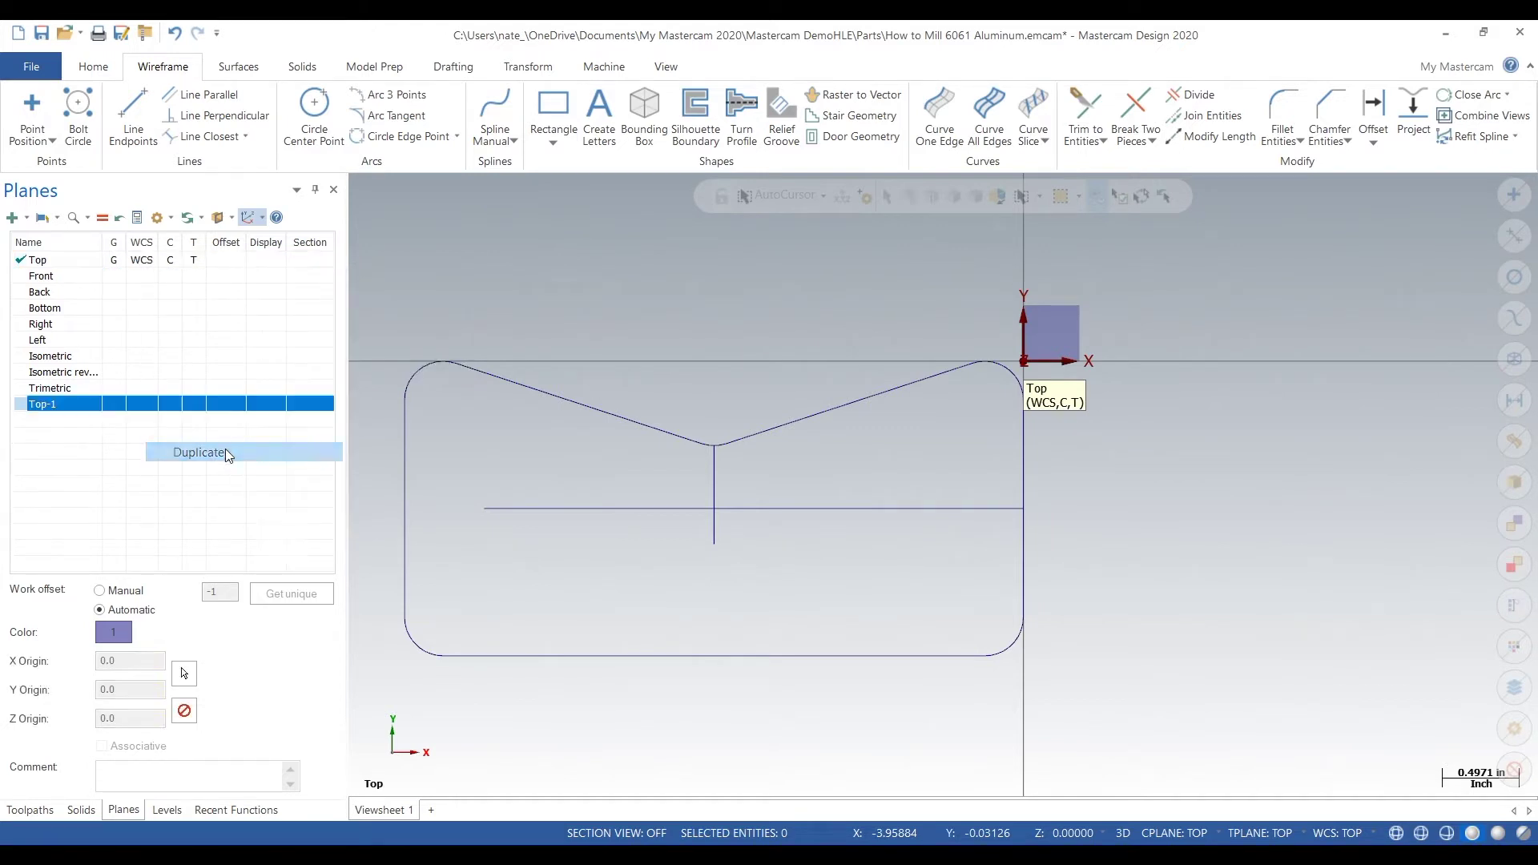
Set Top-1 as the WCS, construction plane and tool plane.
left_click(140, 409)
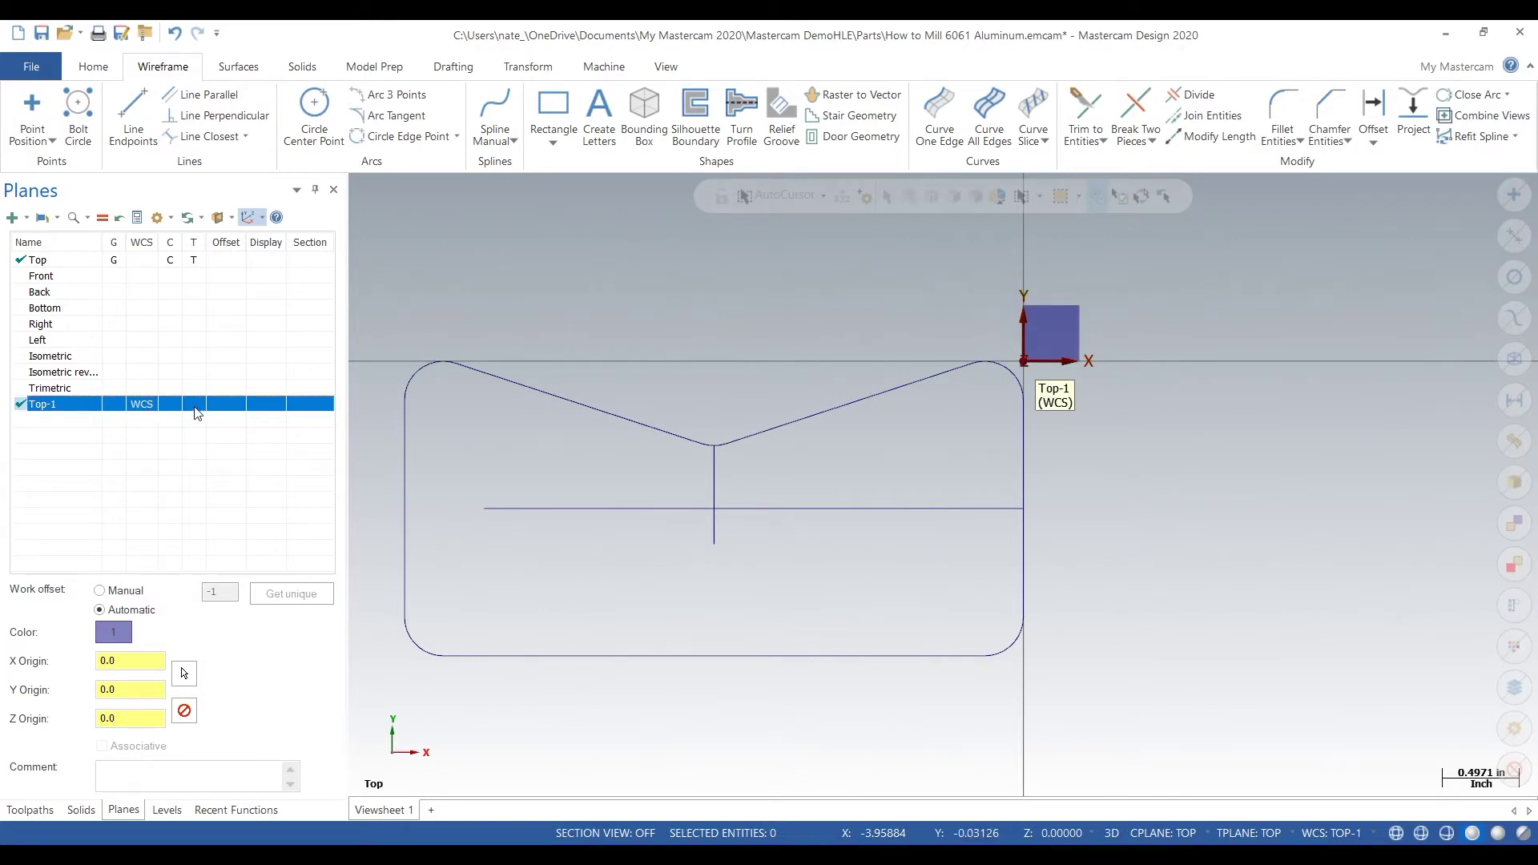
left_click(178, 406)
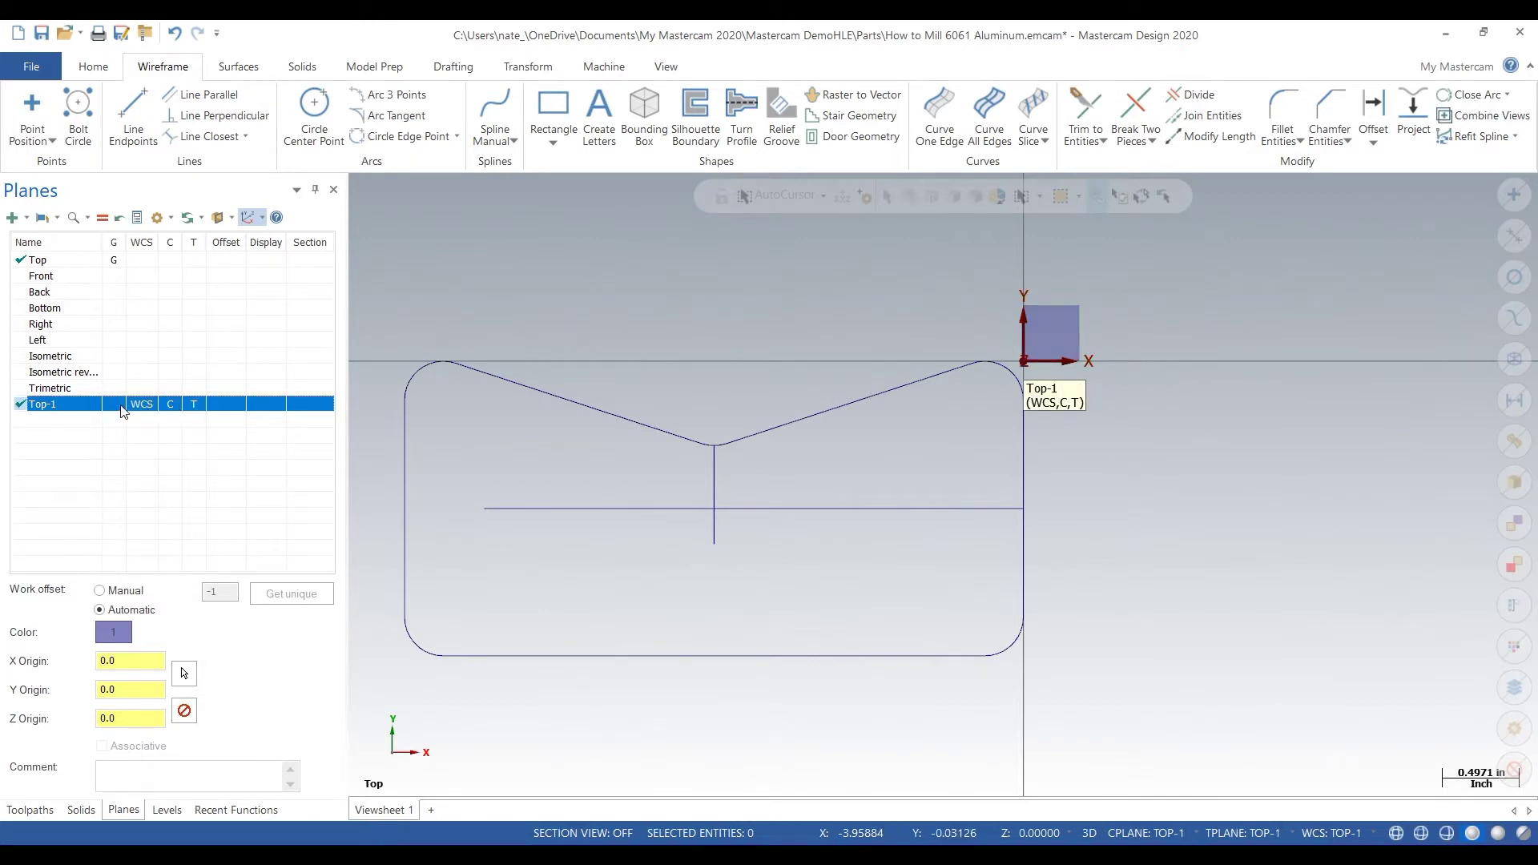
right_click(141, 411)
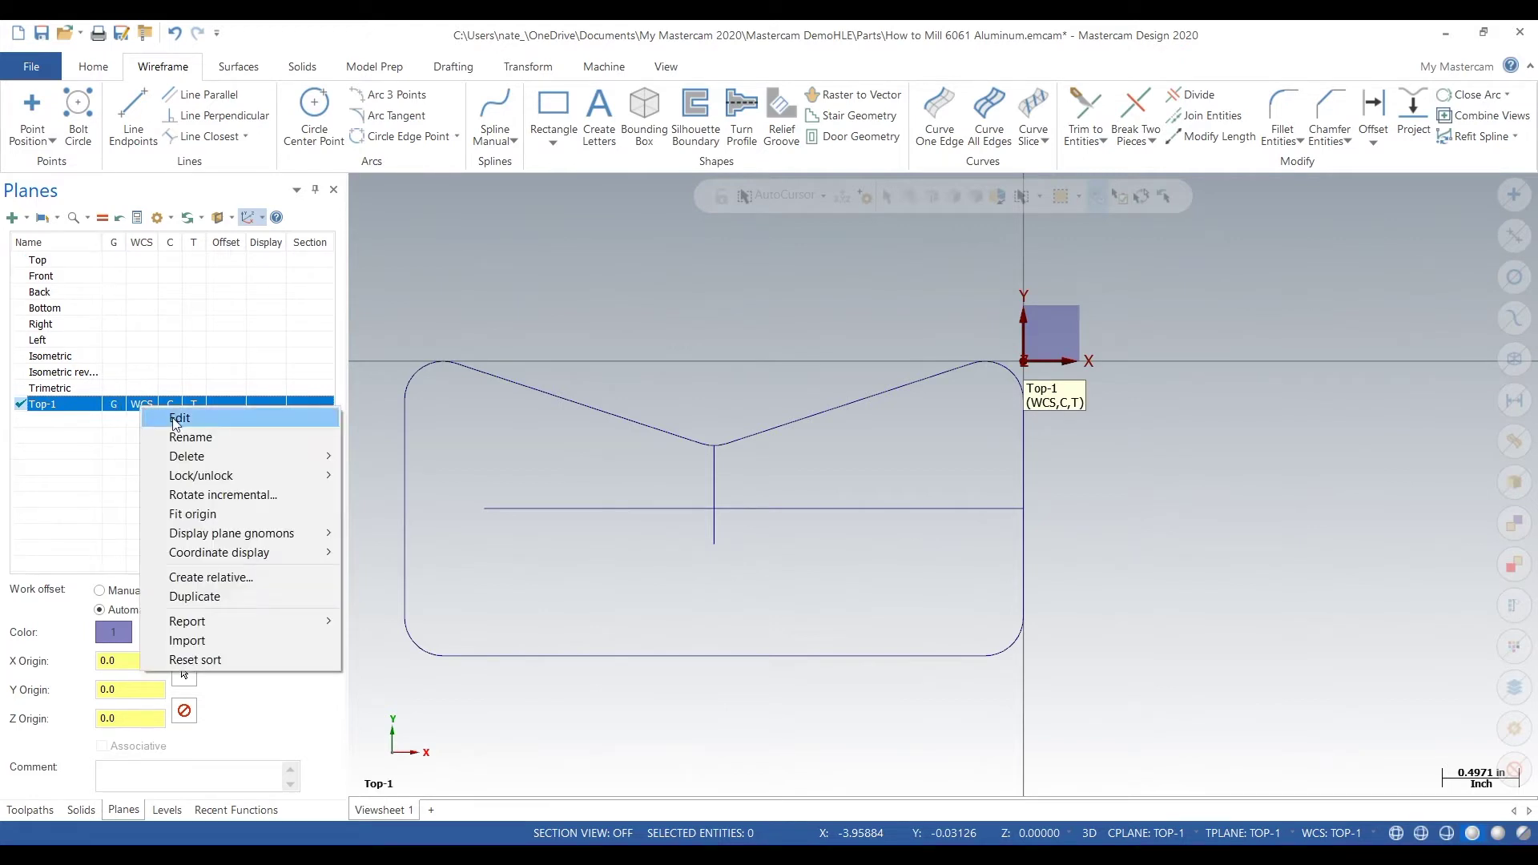
Try moving the Top-1 origin to the centre-line crossing, then cancel the plane edit.
left_click(176, 416)
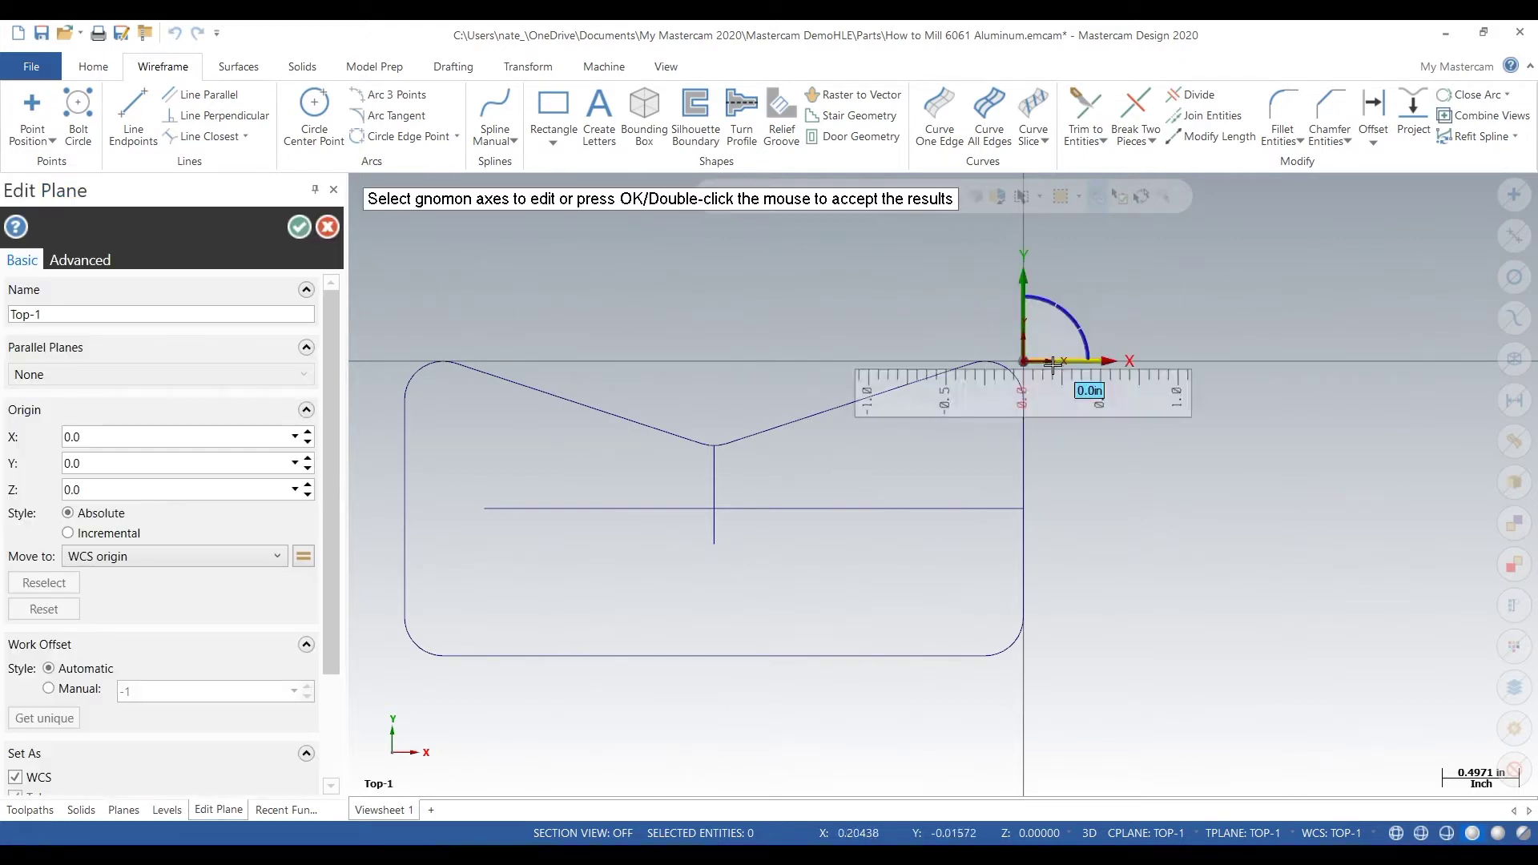
middle_click_drag(1054, 405, 1037, 341)
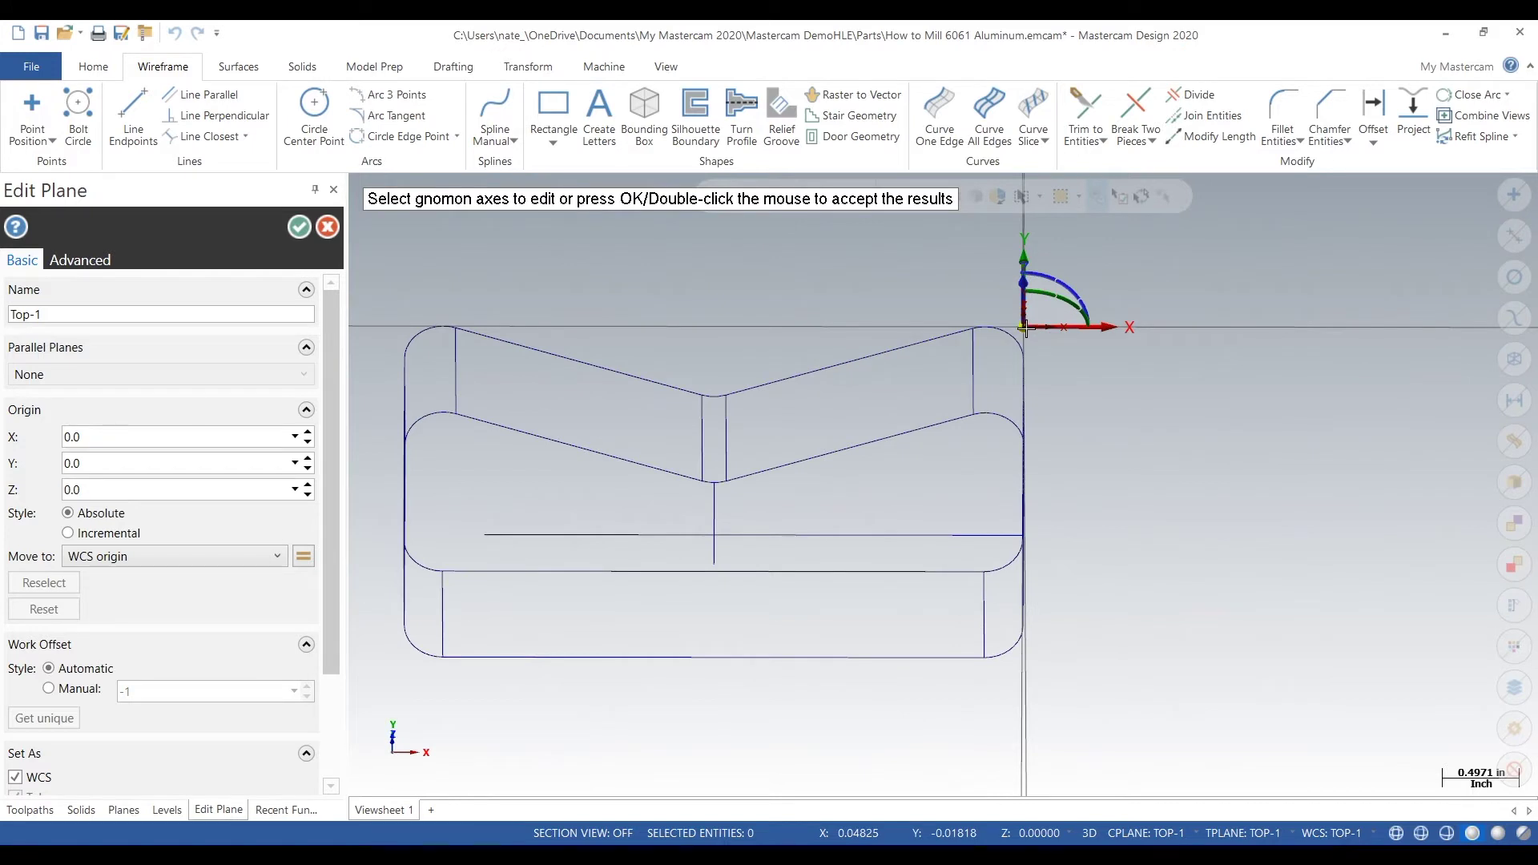
left_click(1024, 326)
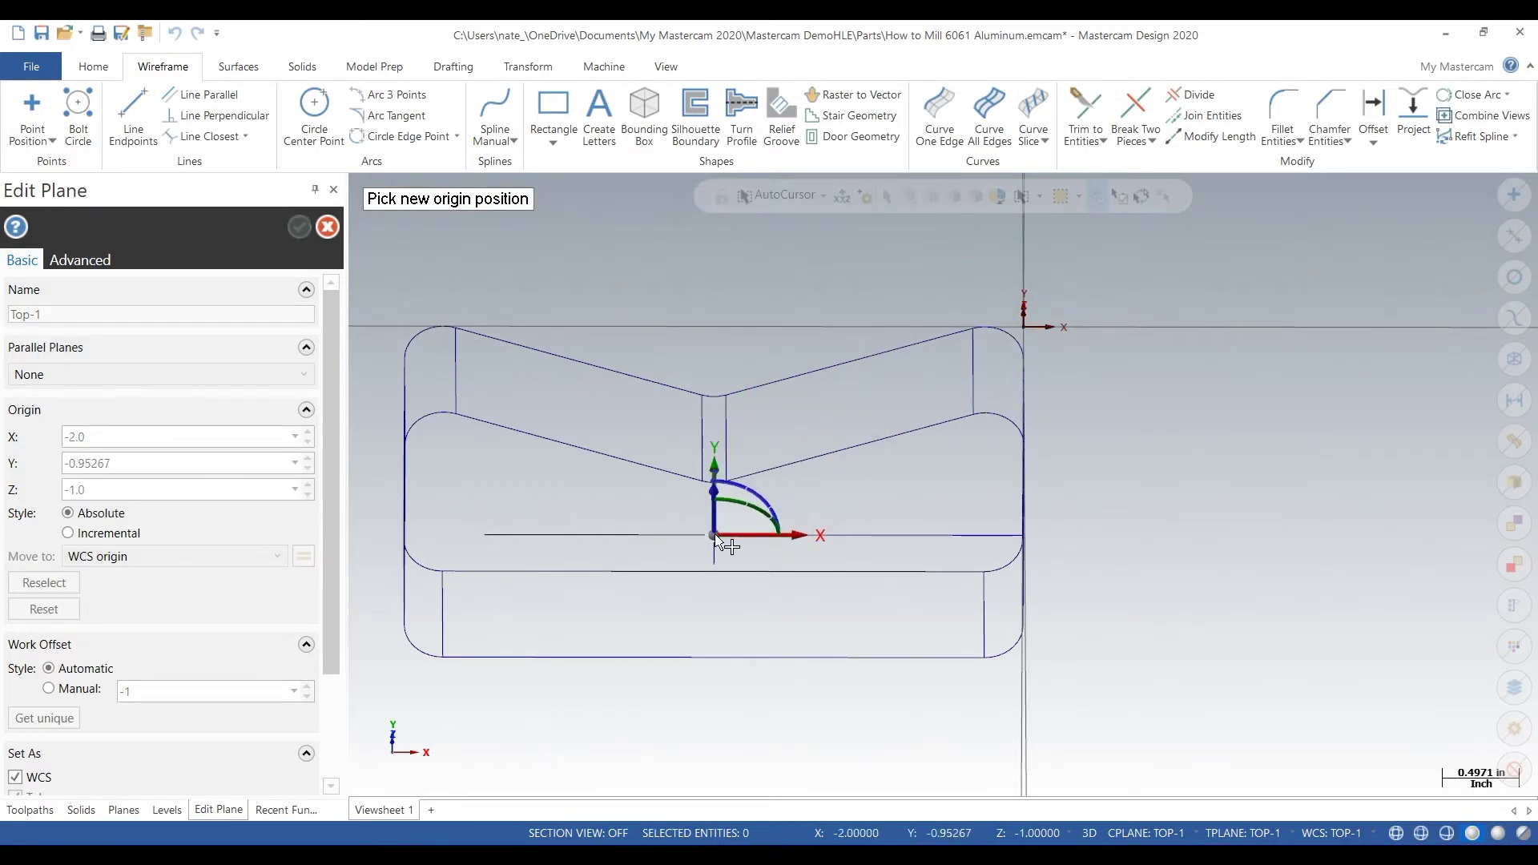
left_click(714, 535)
right_click(841, 496)
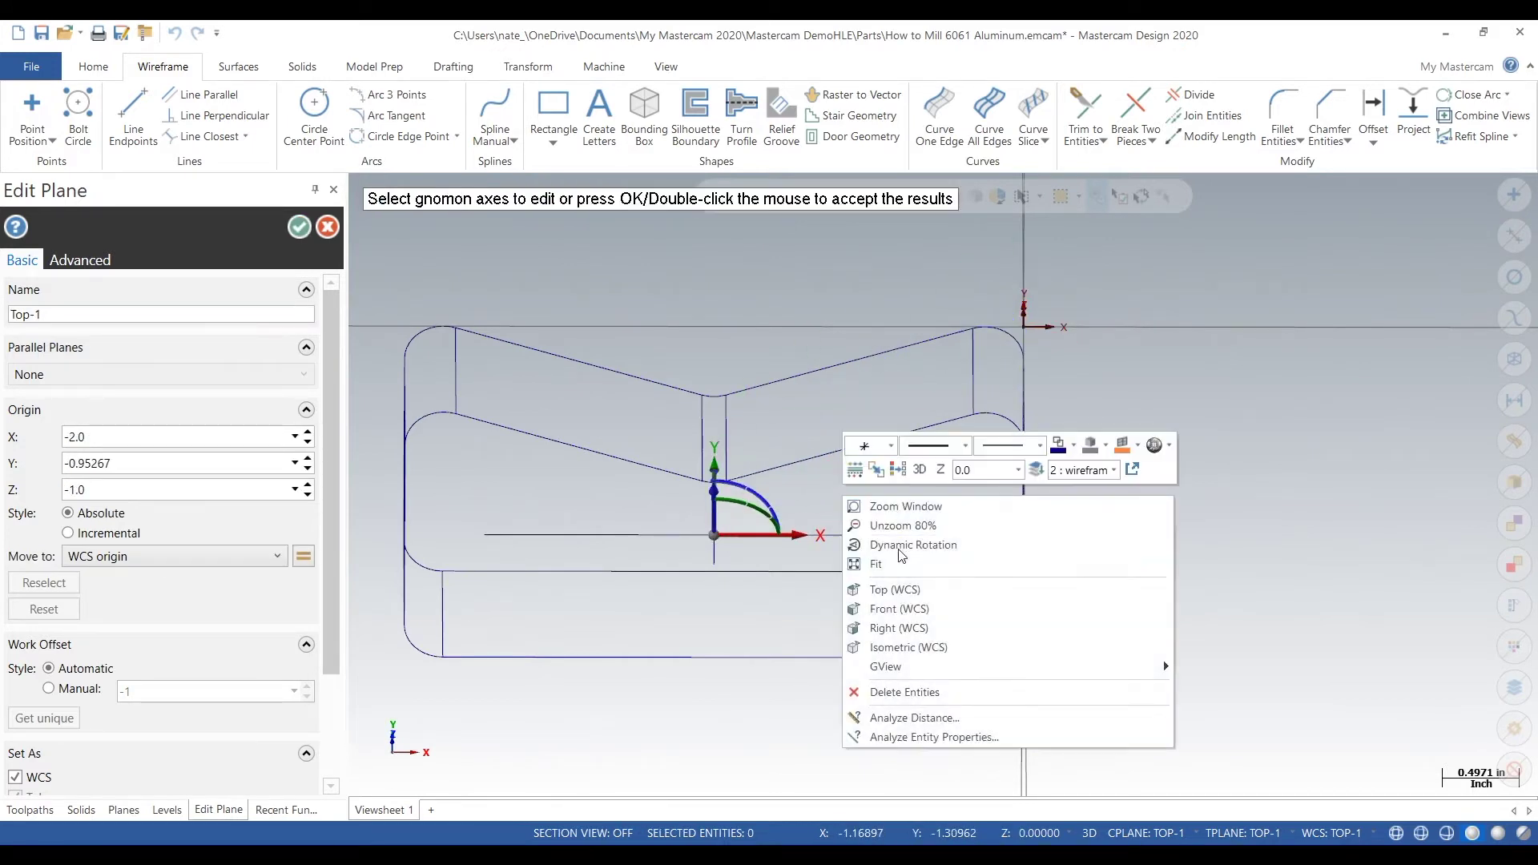
left_click(895, 590)
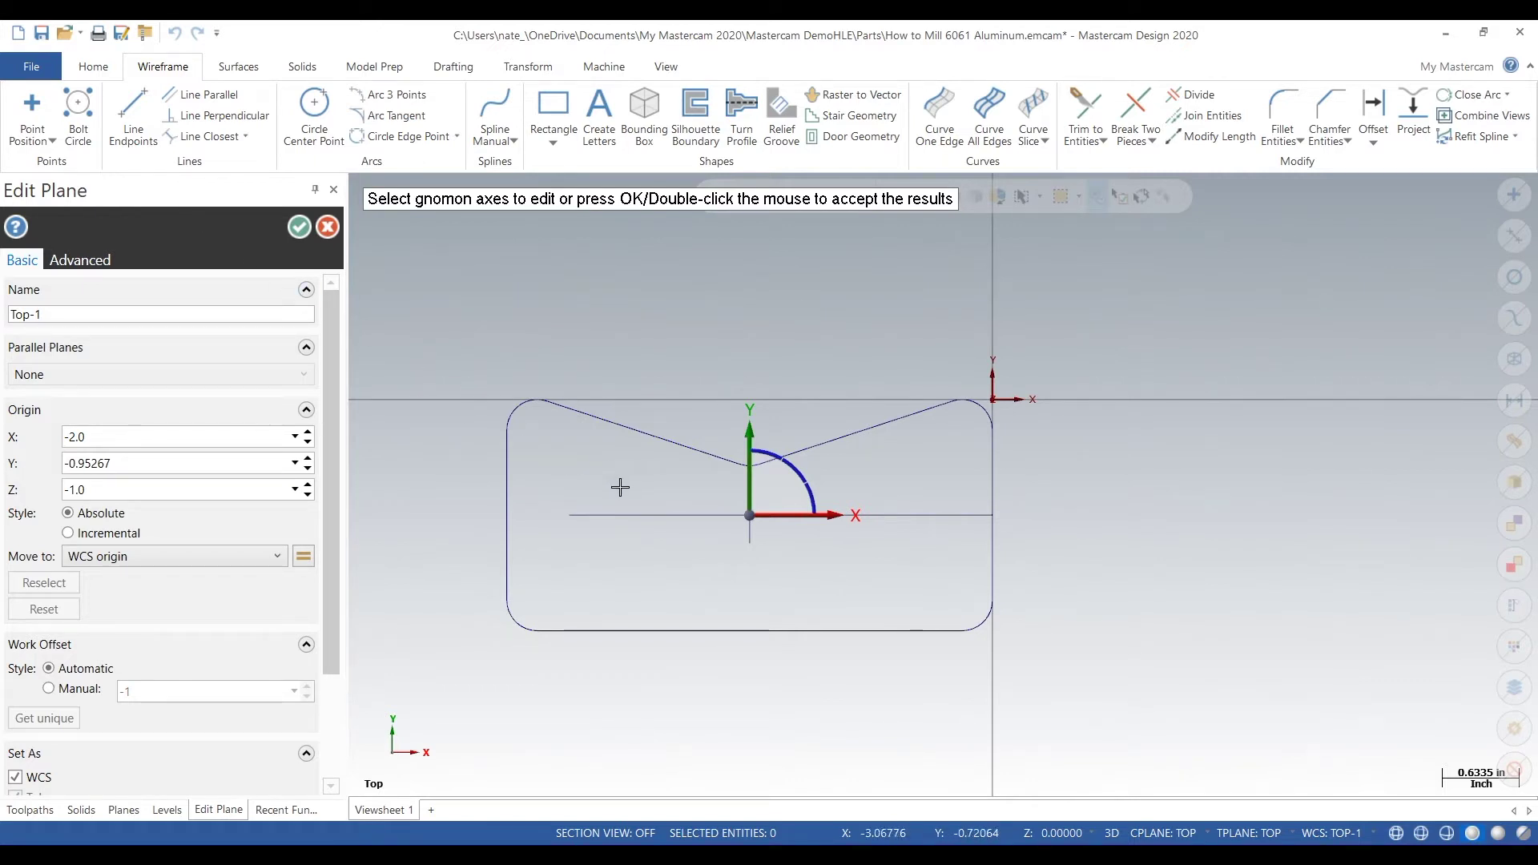
middle_click_drag(620, 487, 697, 412)
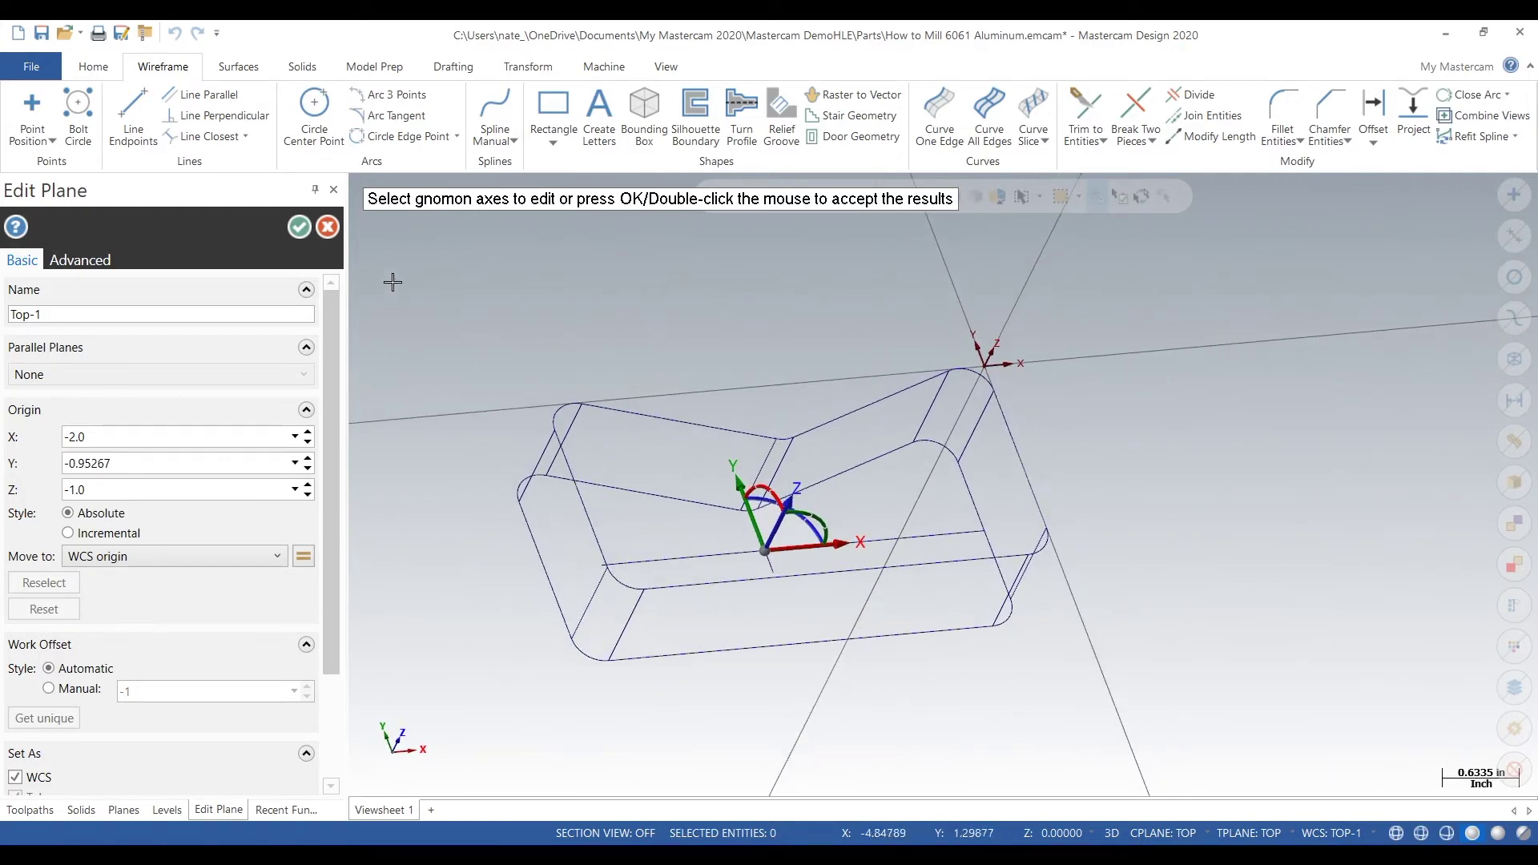
left_click(329, 228)
left_click(133, 112)
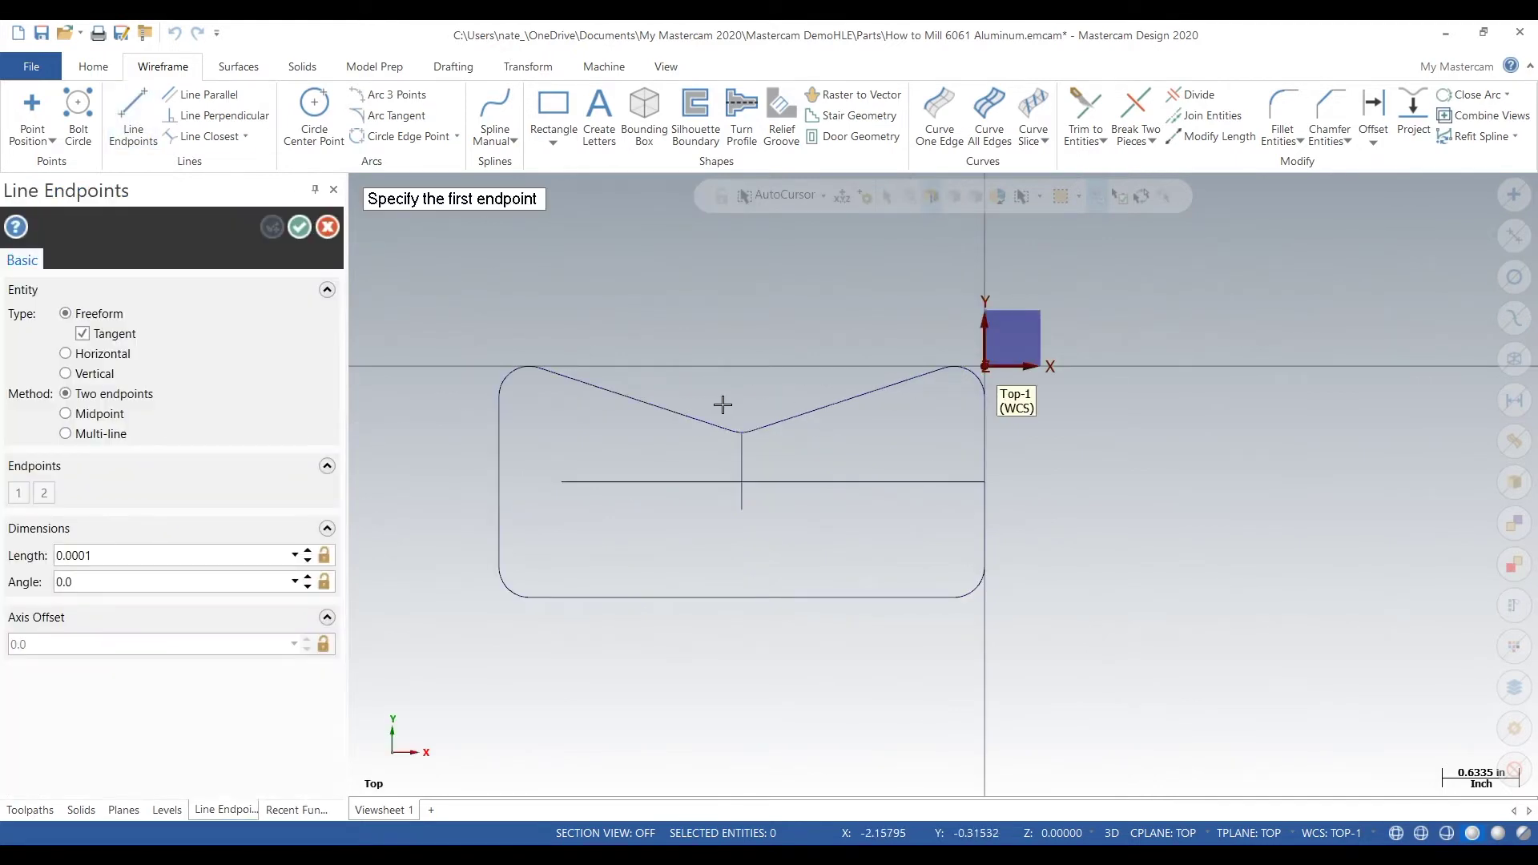
Select the horizontal centre line and the short vertical line at the part's bottom.
middle_click_drag(720, 405, 800, 365)
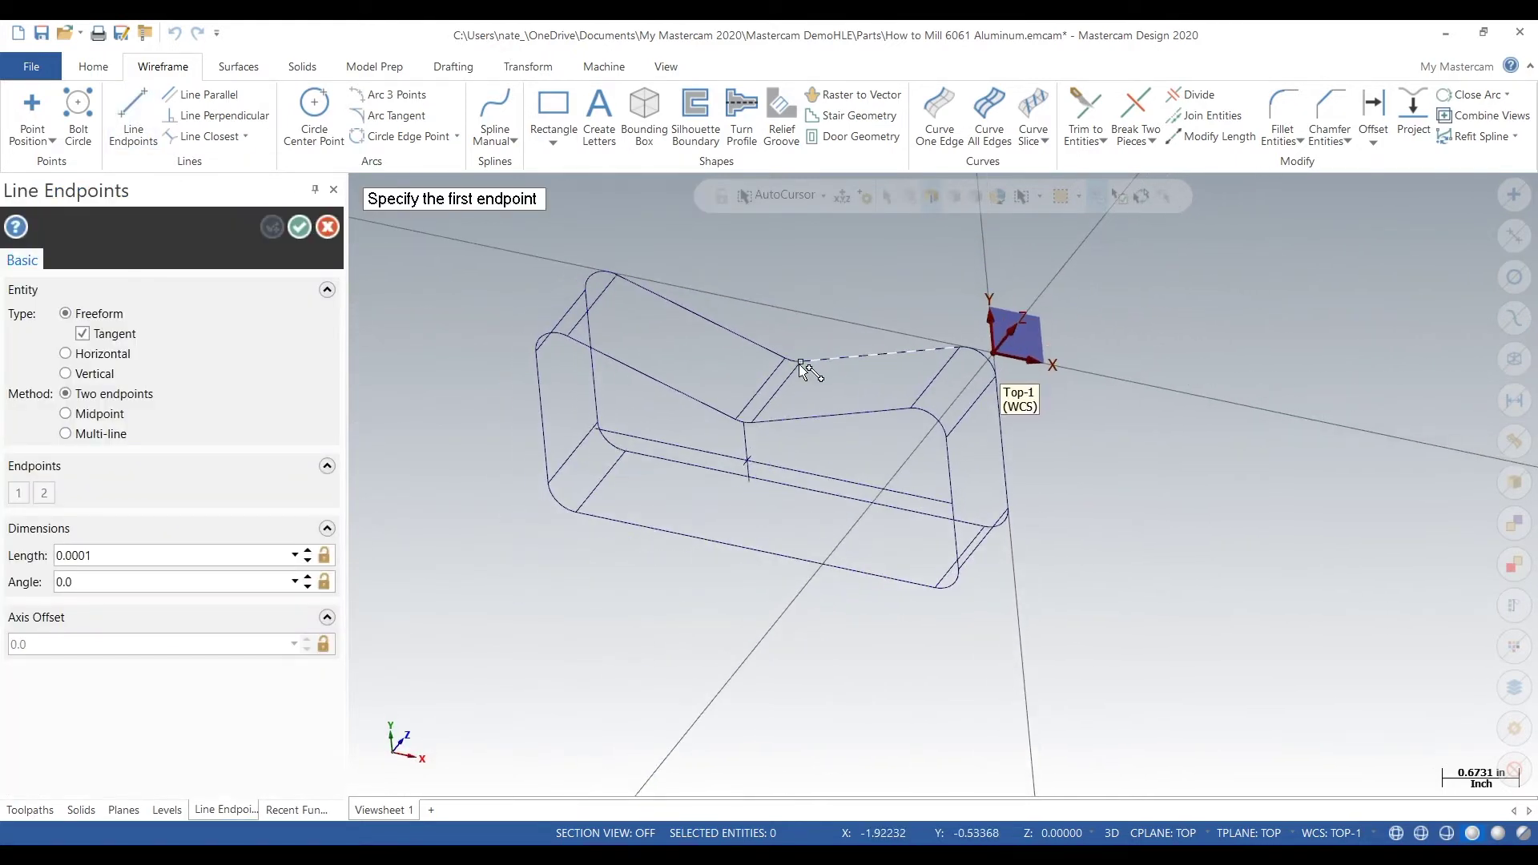
left_click(792, 367)
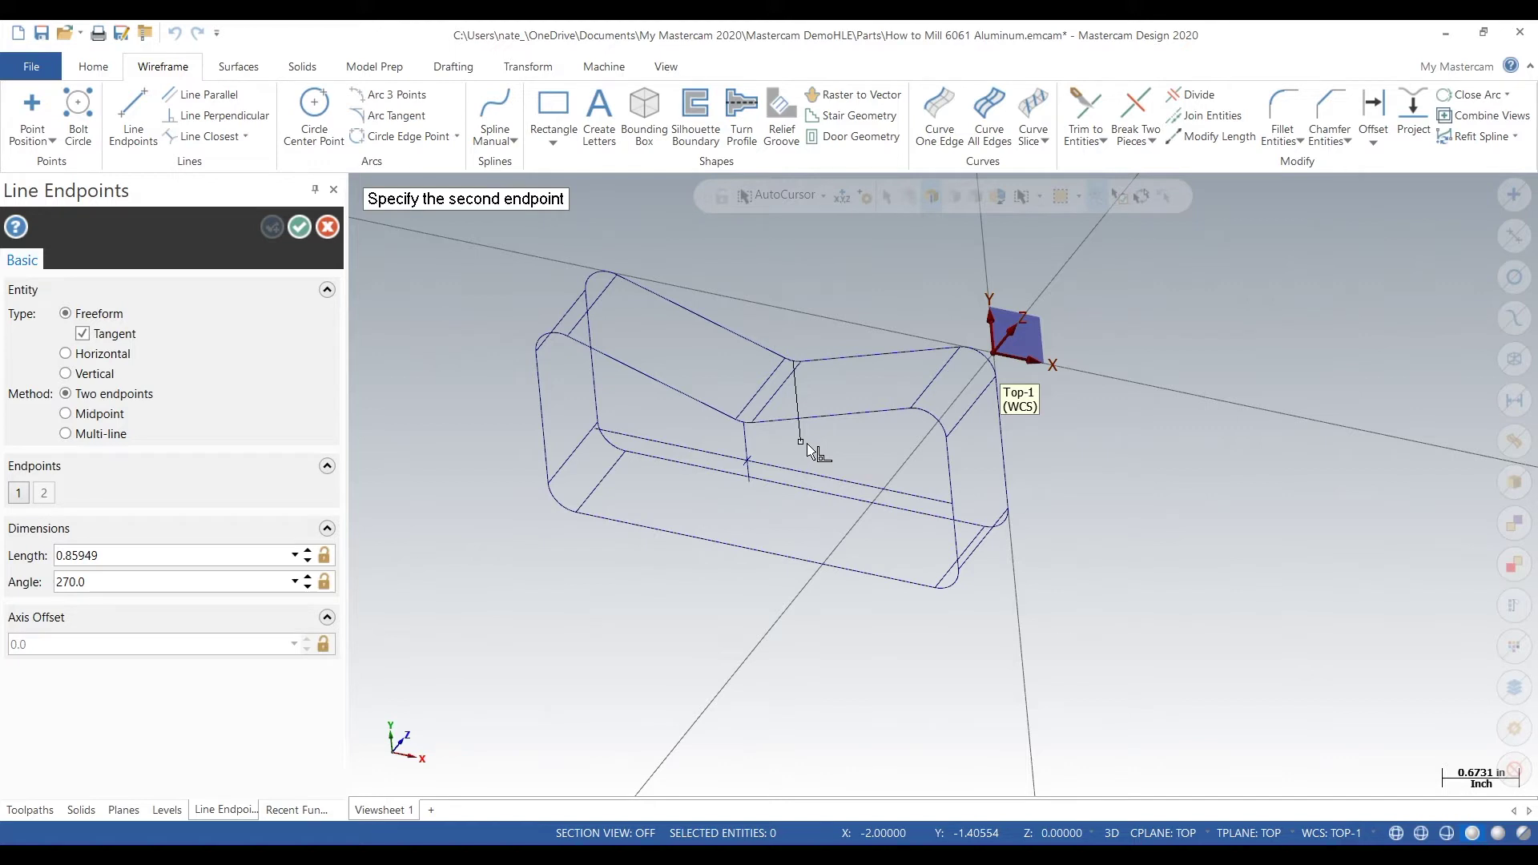
key("Escape")
left_click(789, 466)
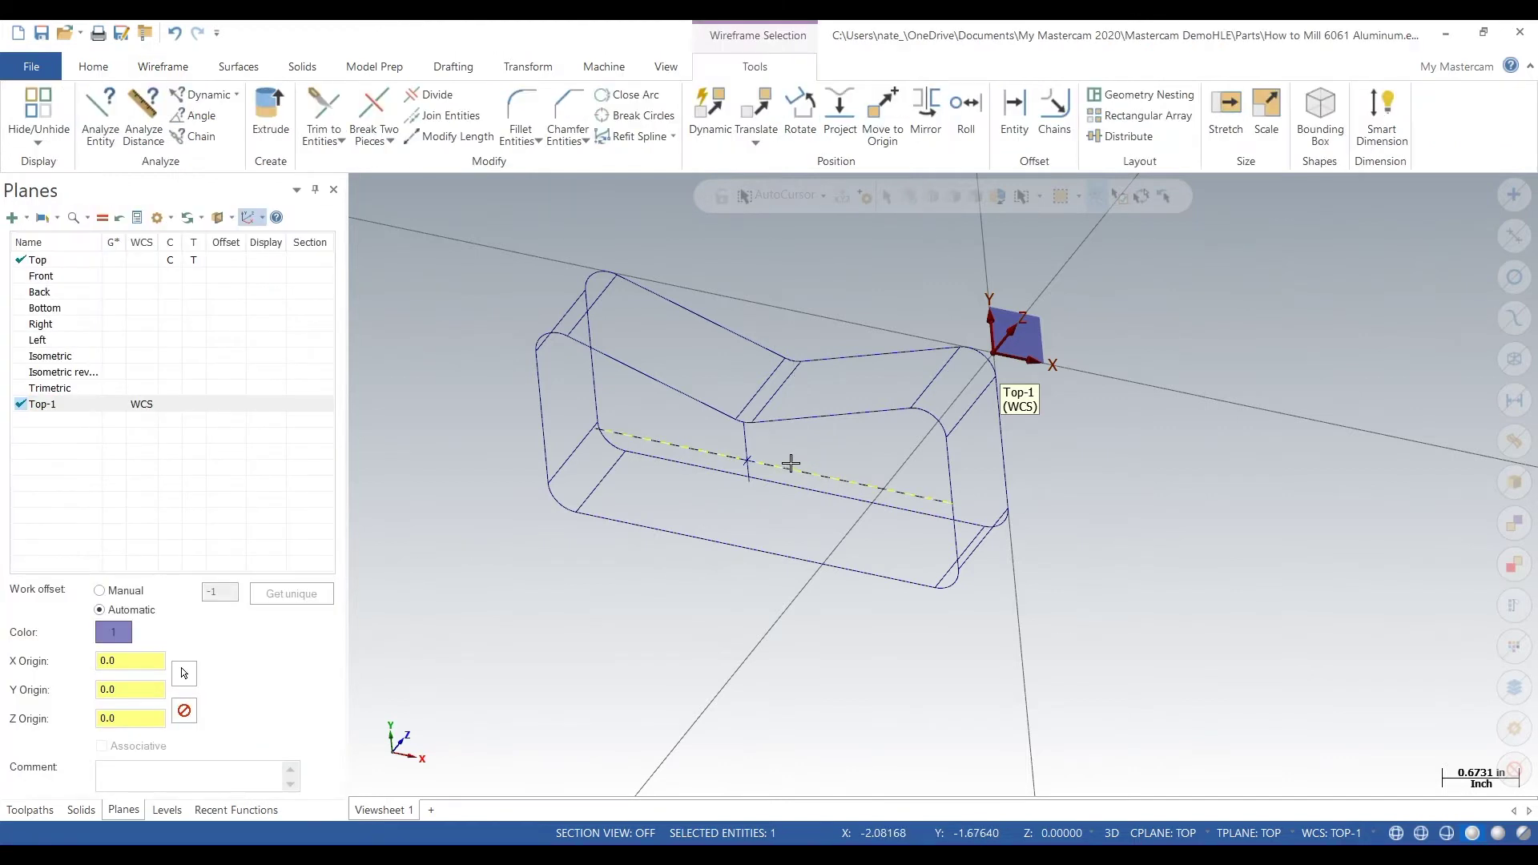
left_click(745, 444)
left_click(508, 72)
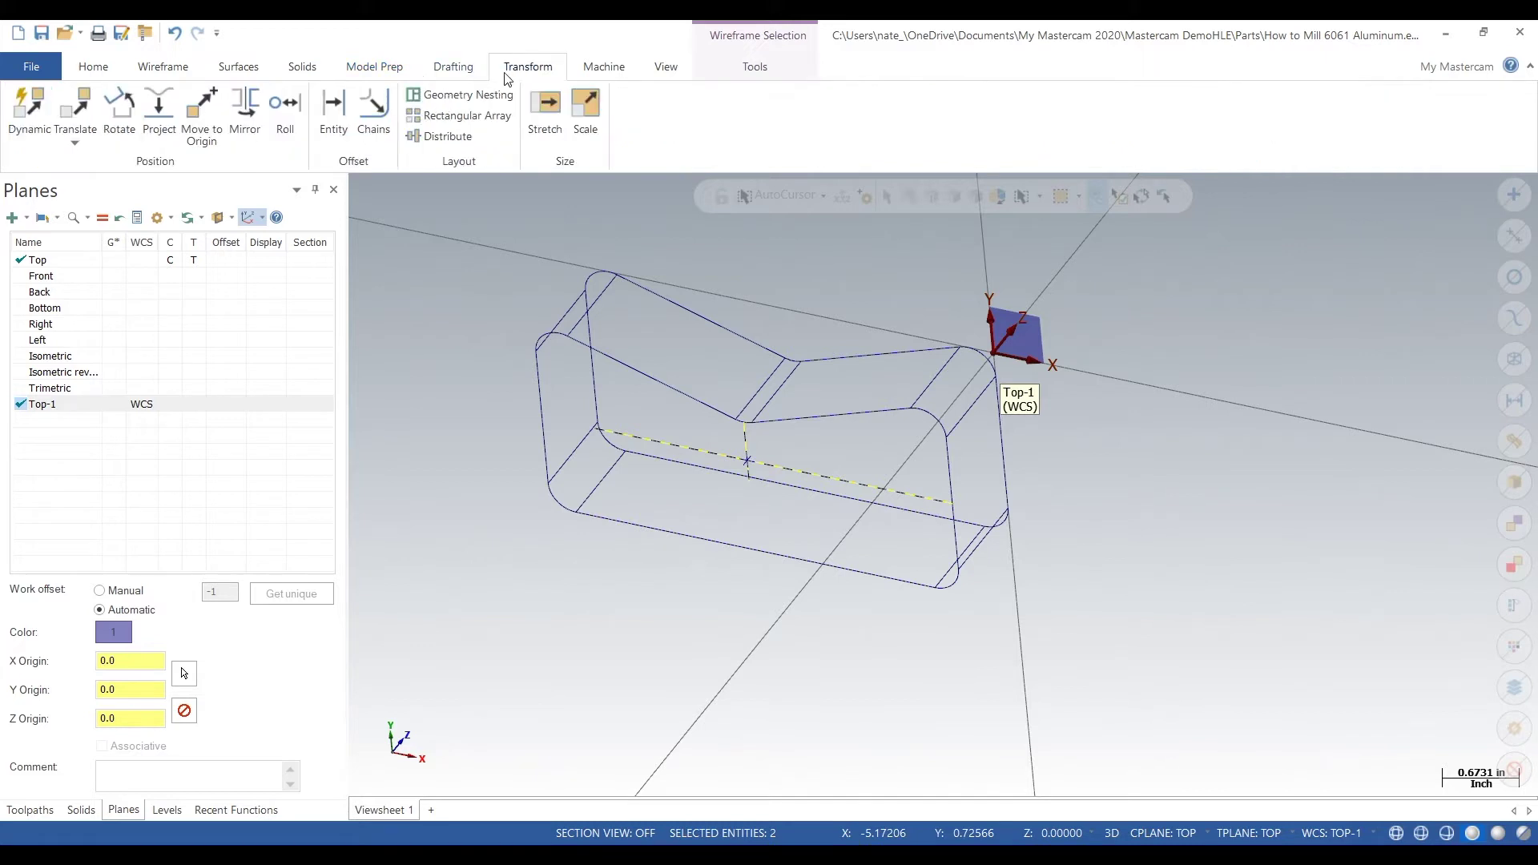
Translate the two selected lines +1.0 inch along Z to the part's top.
left_click(75, 110)
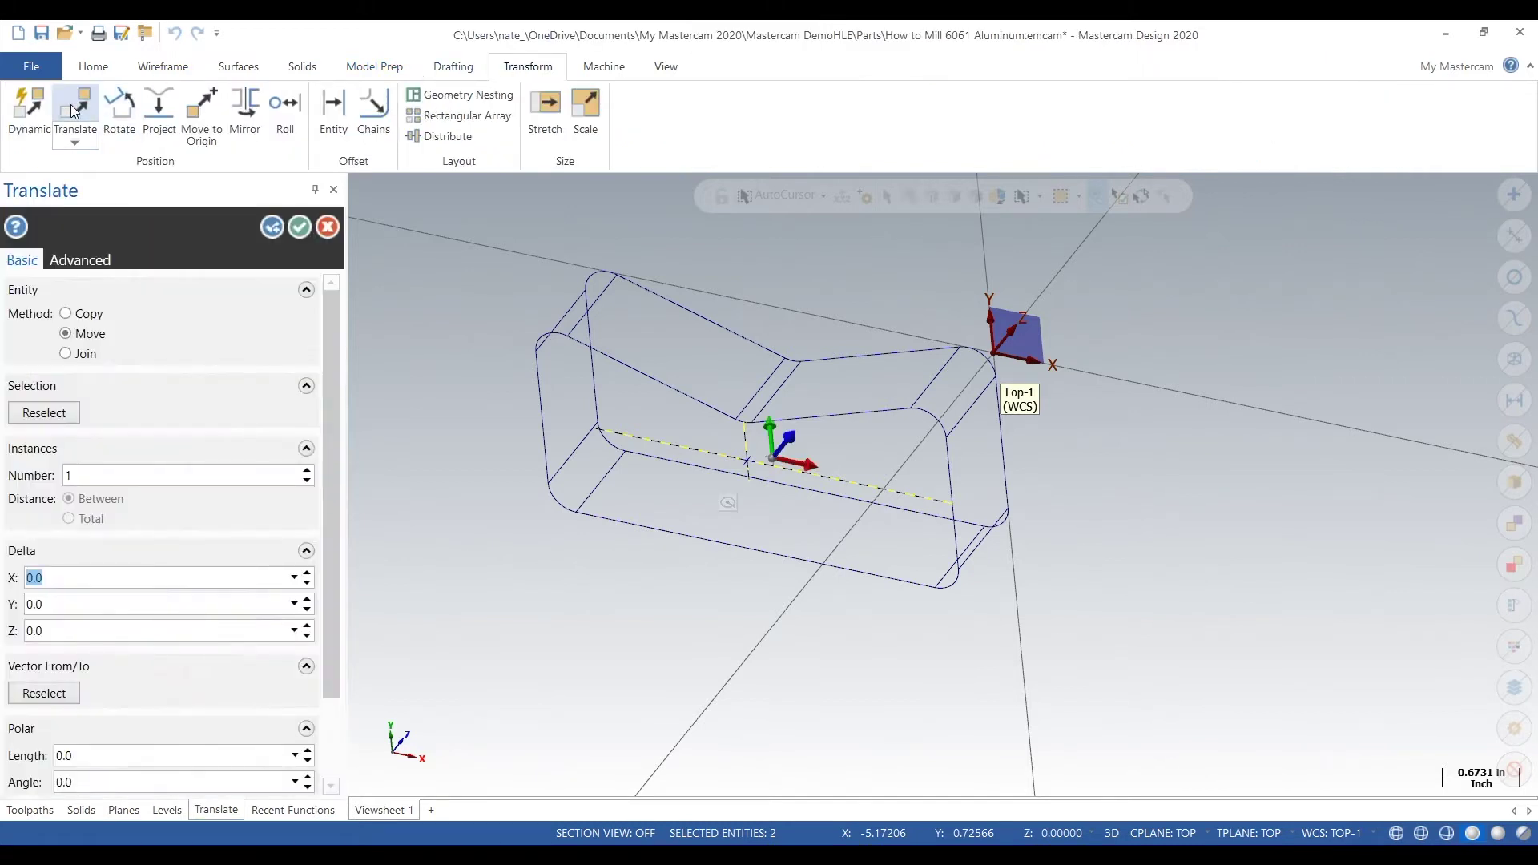
left_click(116, 630)
type("1")
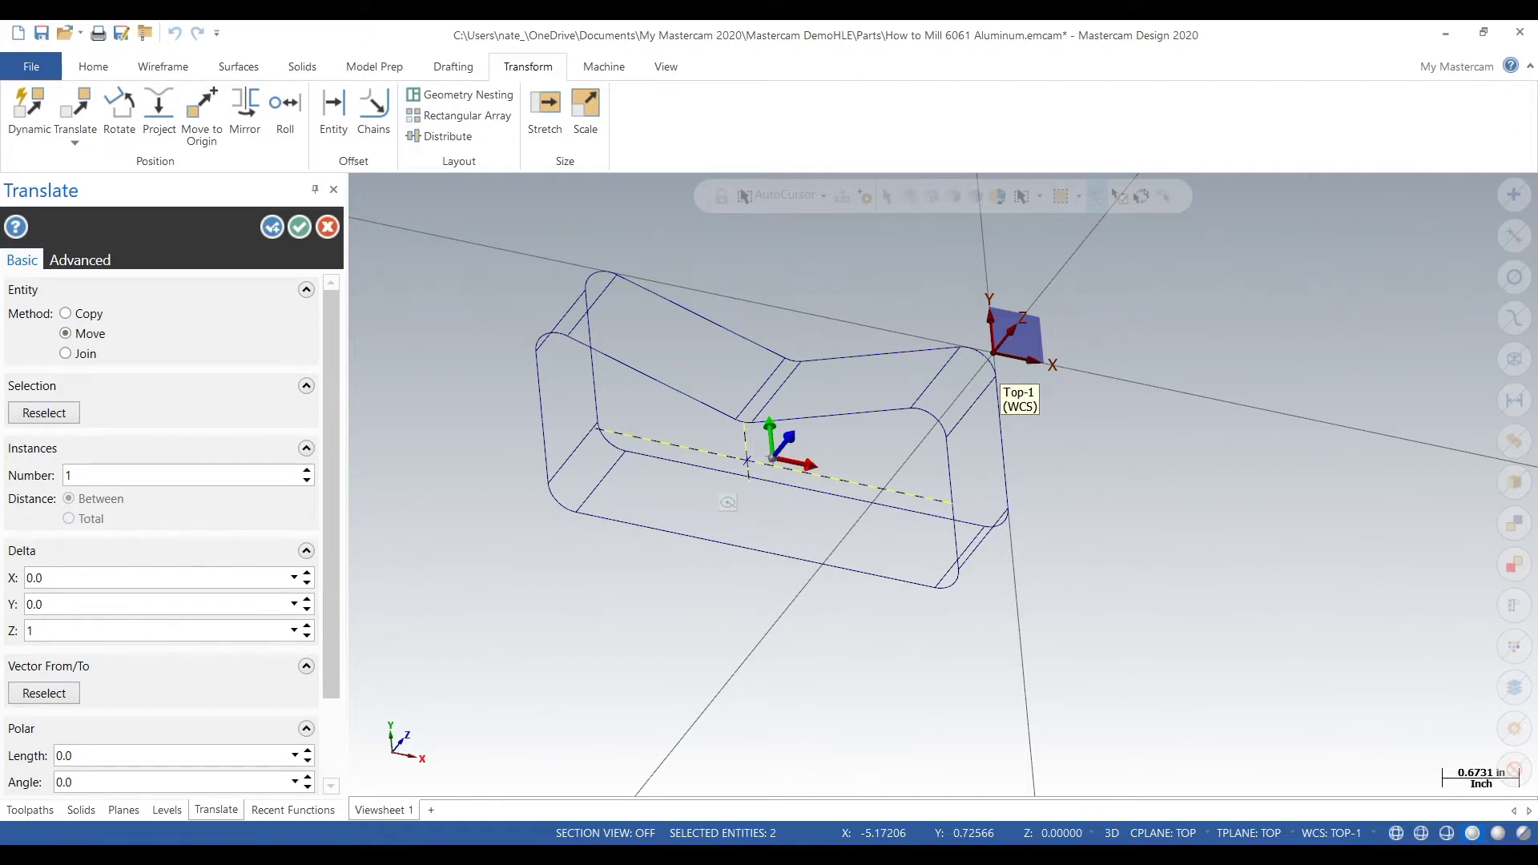
key("Tab")
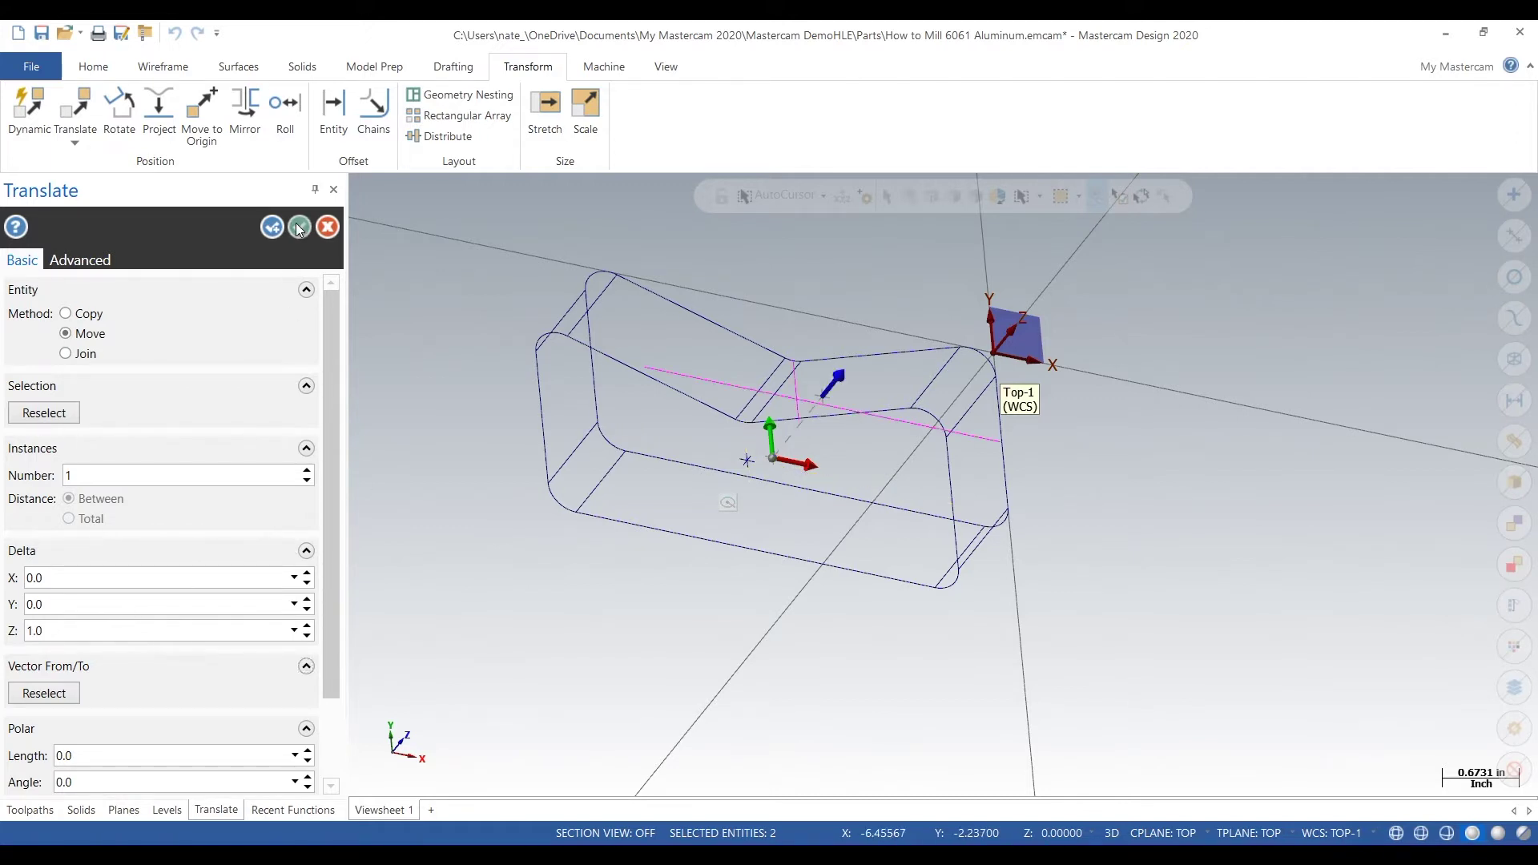
left_click(298, 229)
middle_click_drag(868, 683, 834, 622)
middle_click_drag(611, 518, 607, 645)
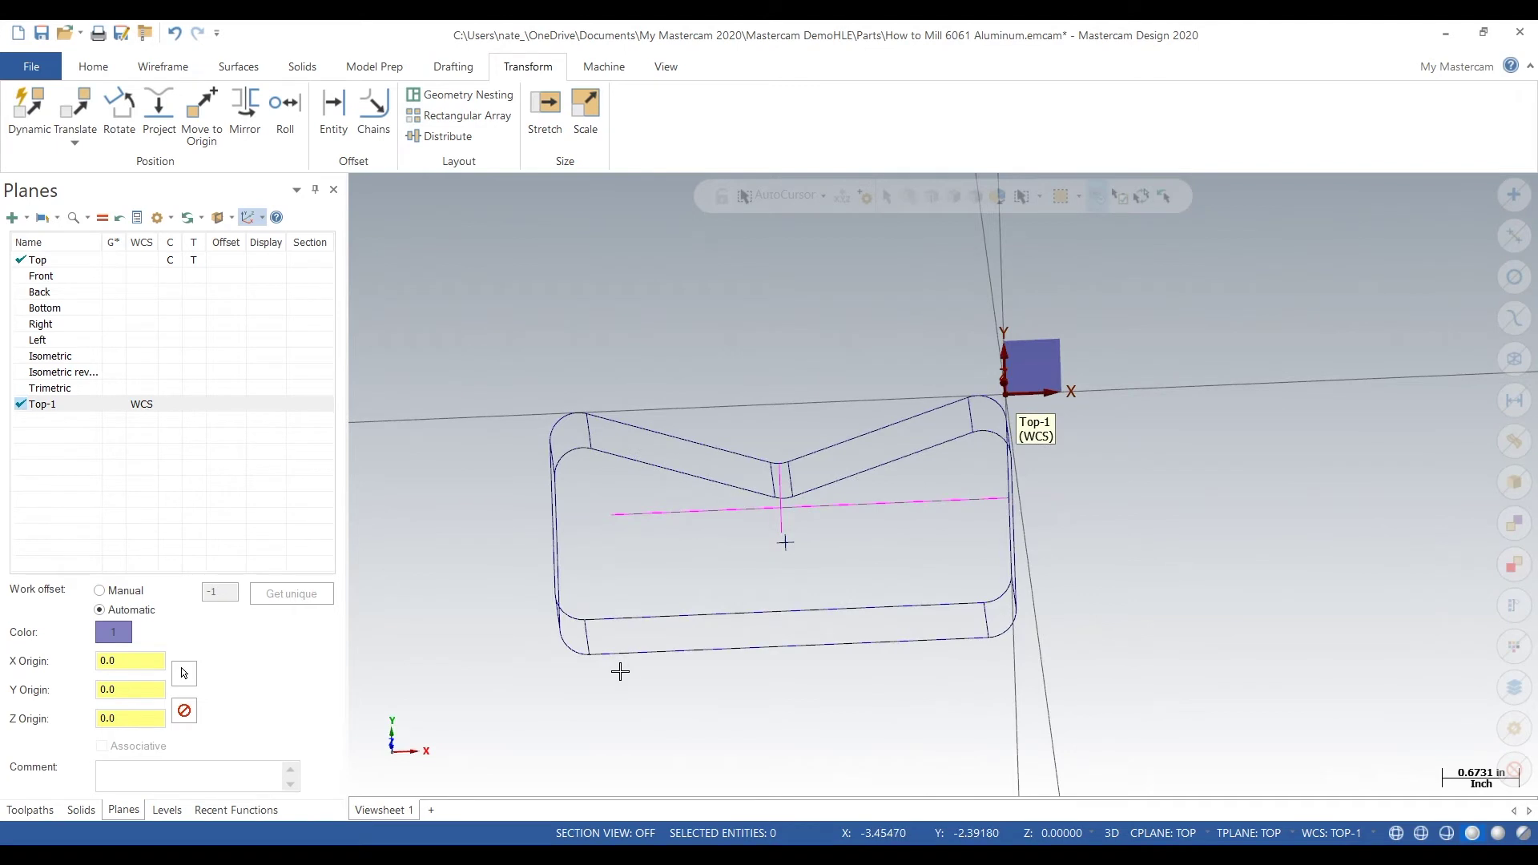
right_click(576, 377)
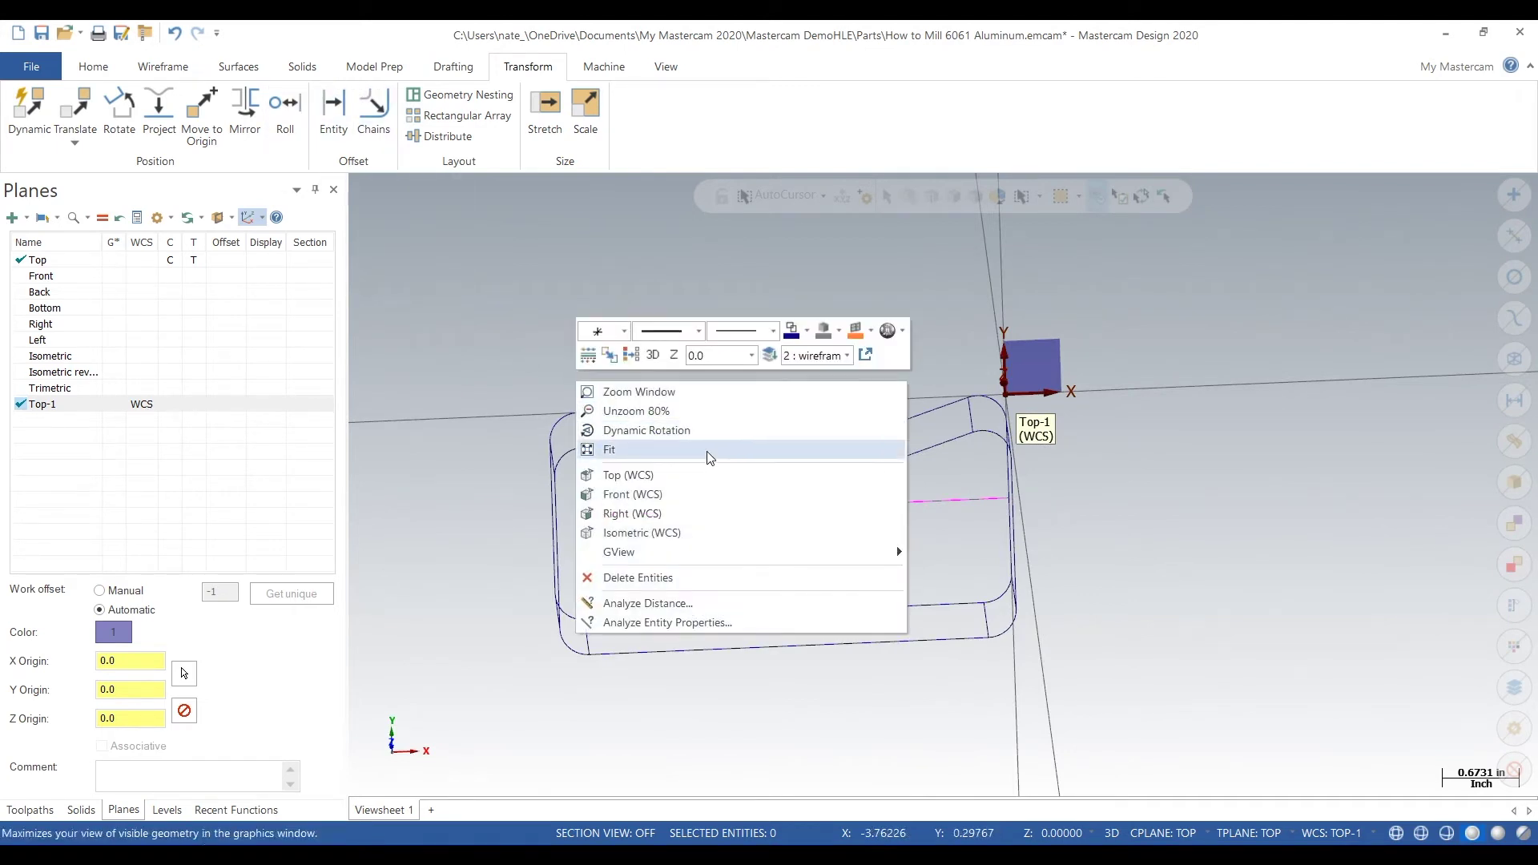
Edit Top-1 to put its origin at the raised lines' crossing (X -2.0, Y -0.9527).
left_click(633, 355)
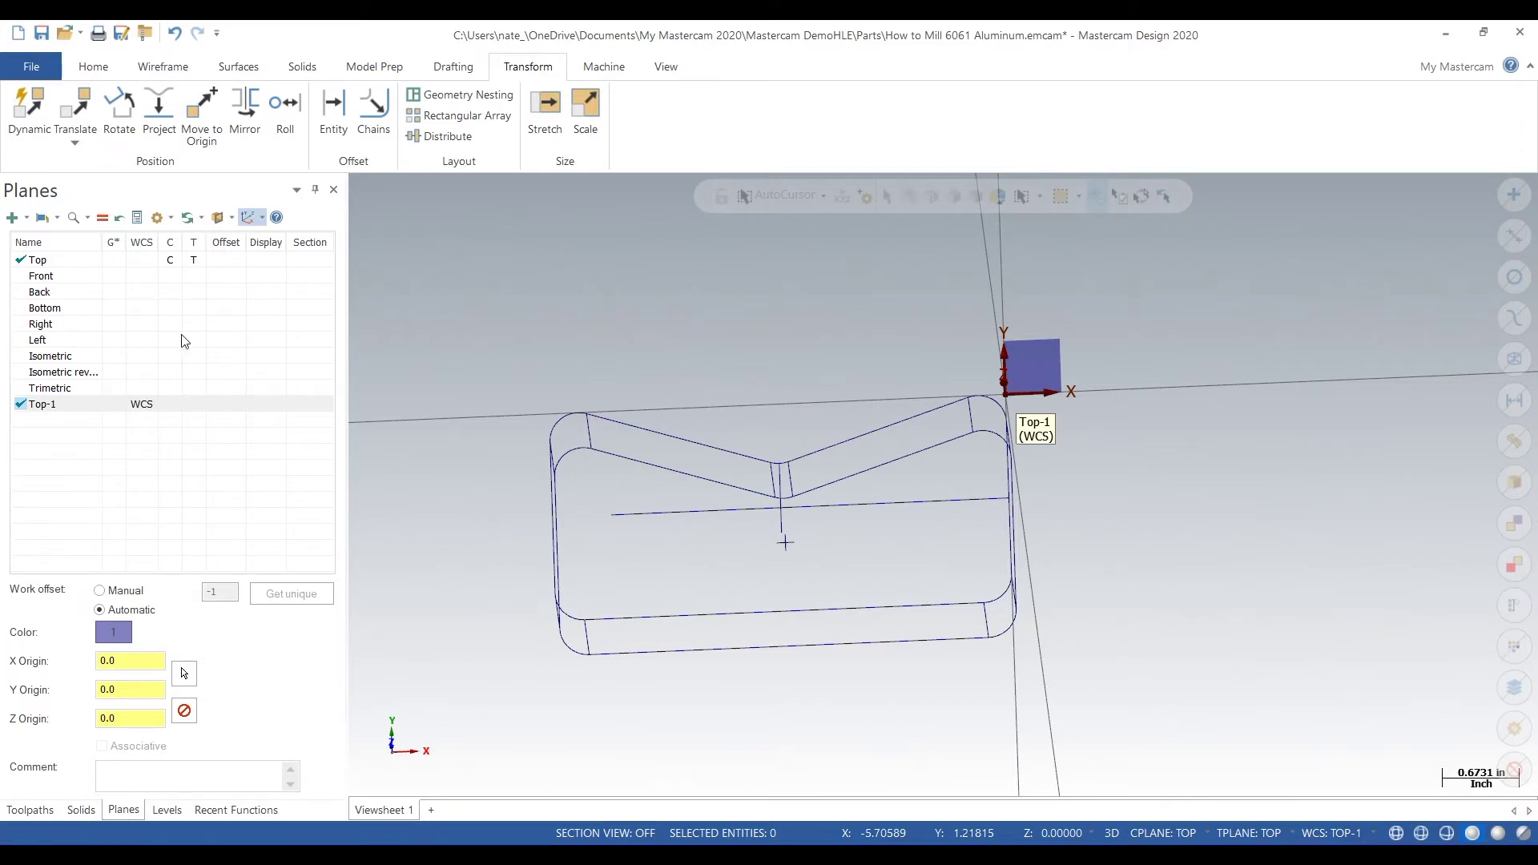
left_click(139, 408)
right_click(140, 409)
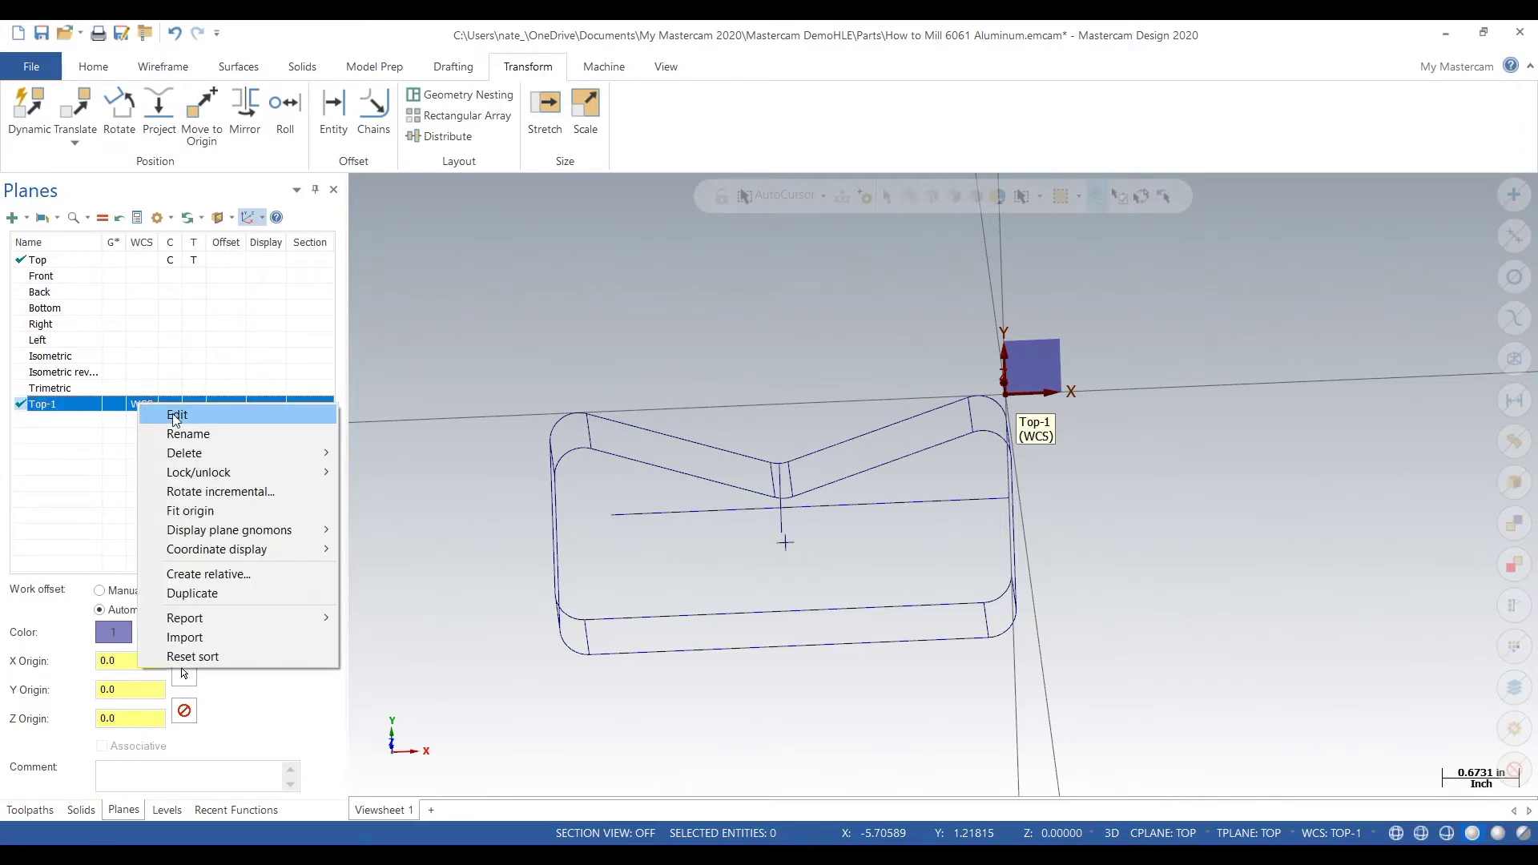
left_click(171, 414)
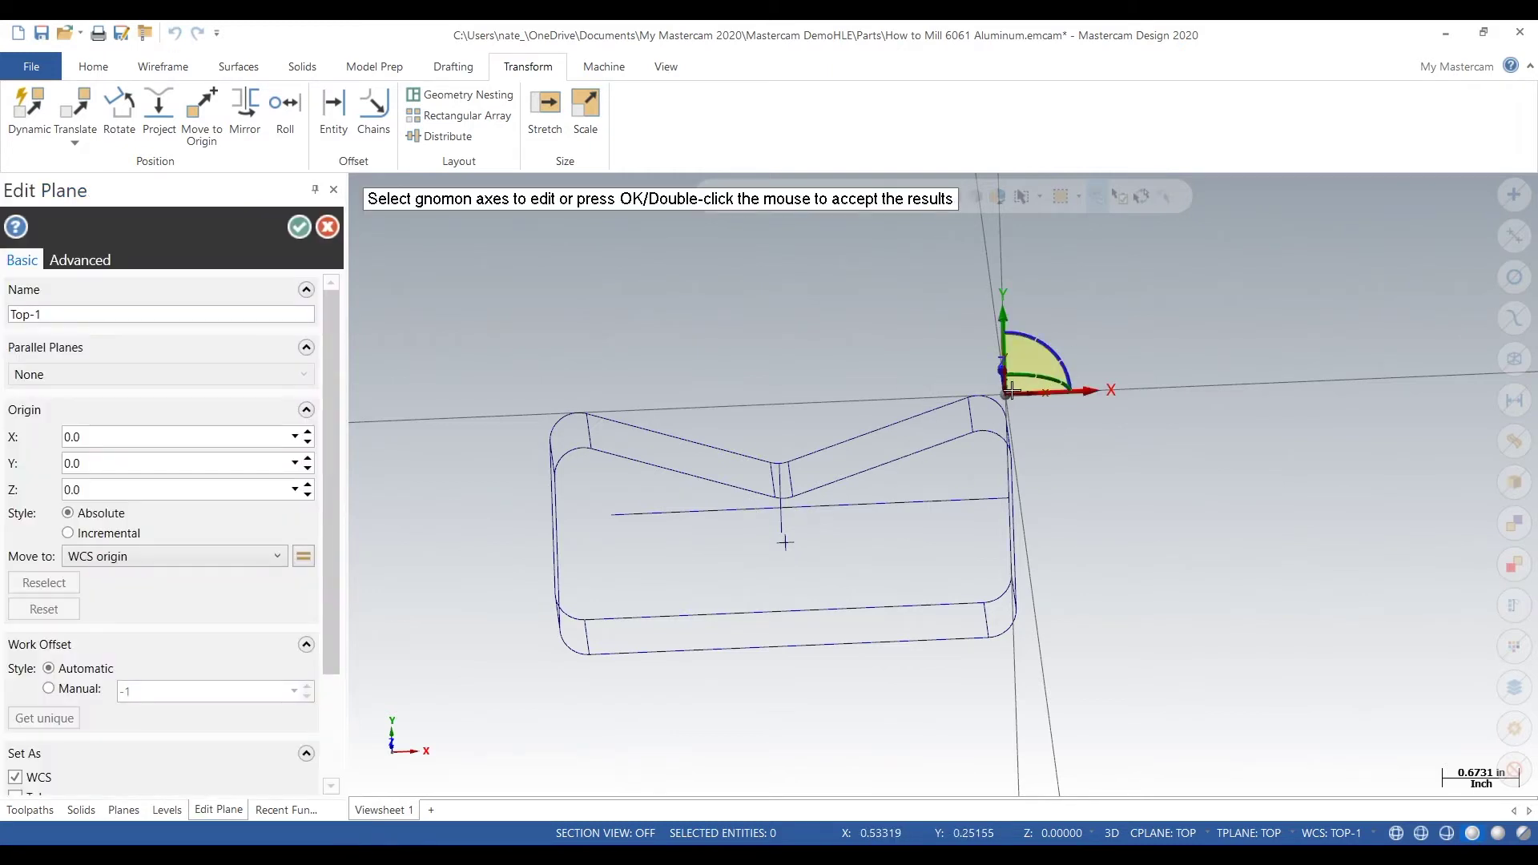
left_click(1006, 395)
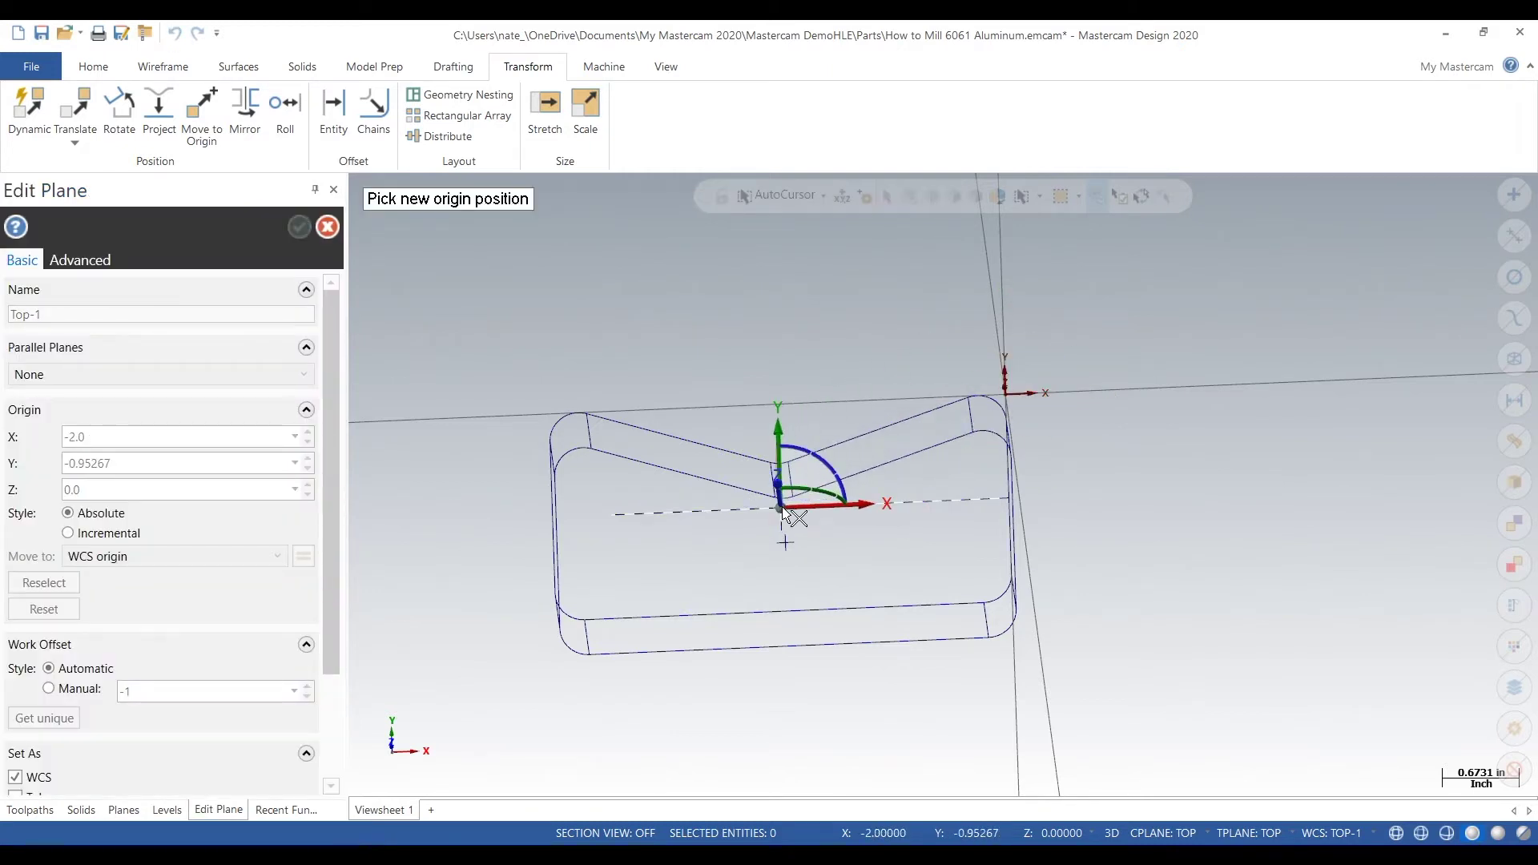
left_click(783, 510)
mouse_move(842, 607)
middle_mouse_down()
mouse_move(918, 563)
mouse_move(868, 510)
mouse_move(855, 596)
middle_mouse_up()
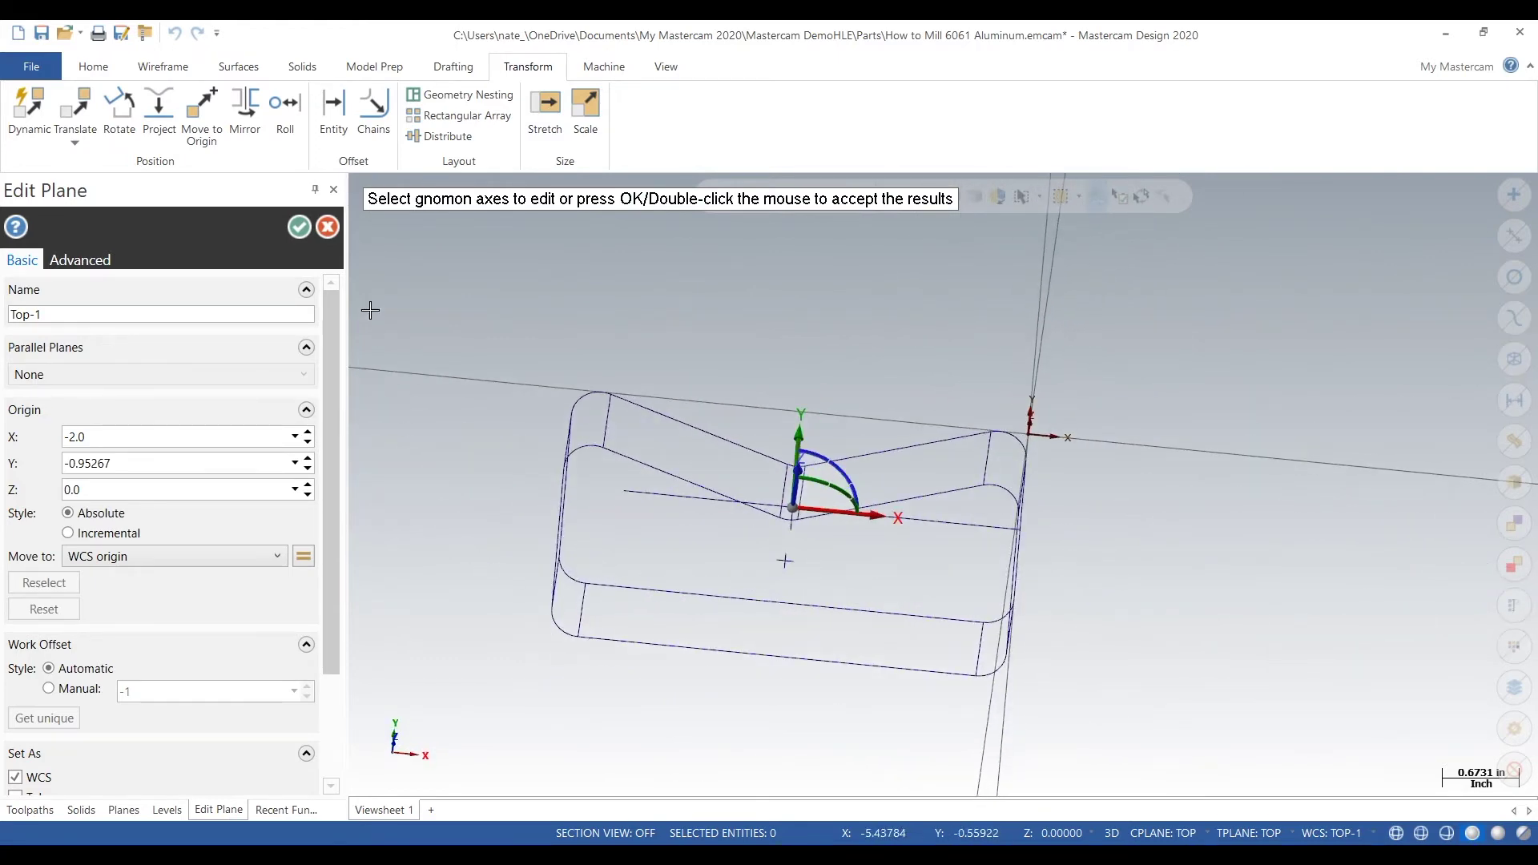
left_click(299, 227)
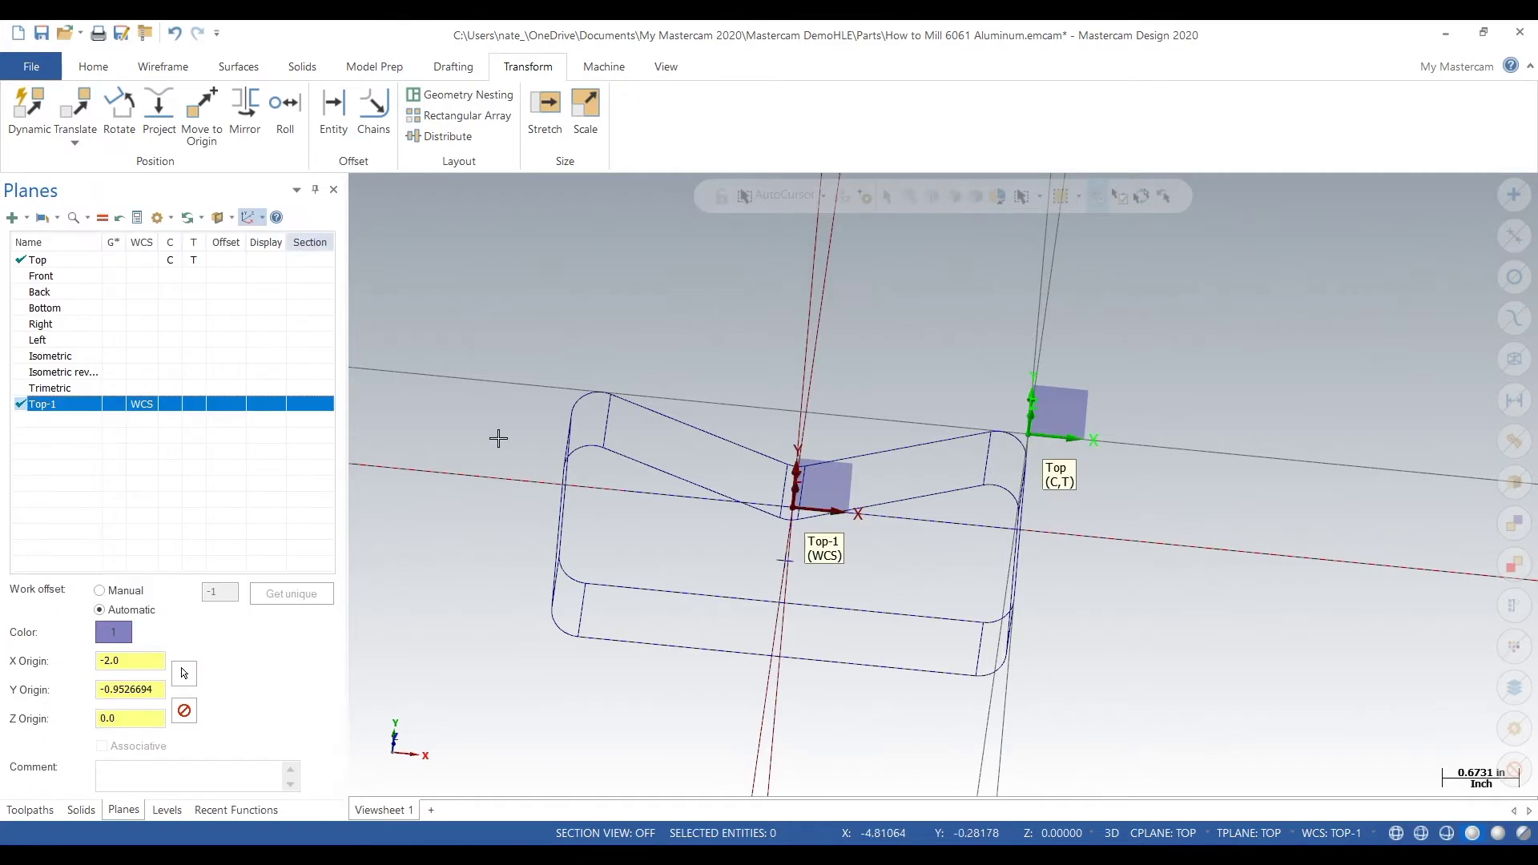
Switch the view to look straight down from Top-1.
right_click(667, 526)
left_click(696, 627)
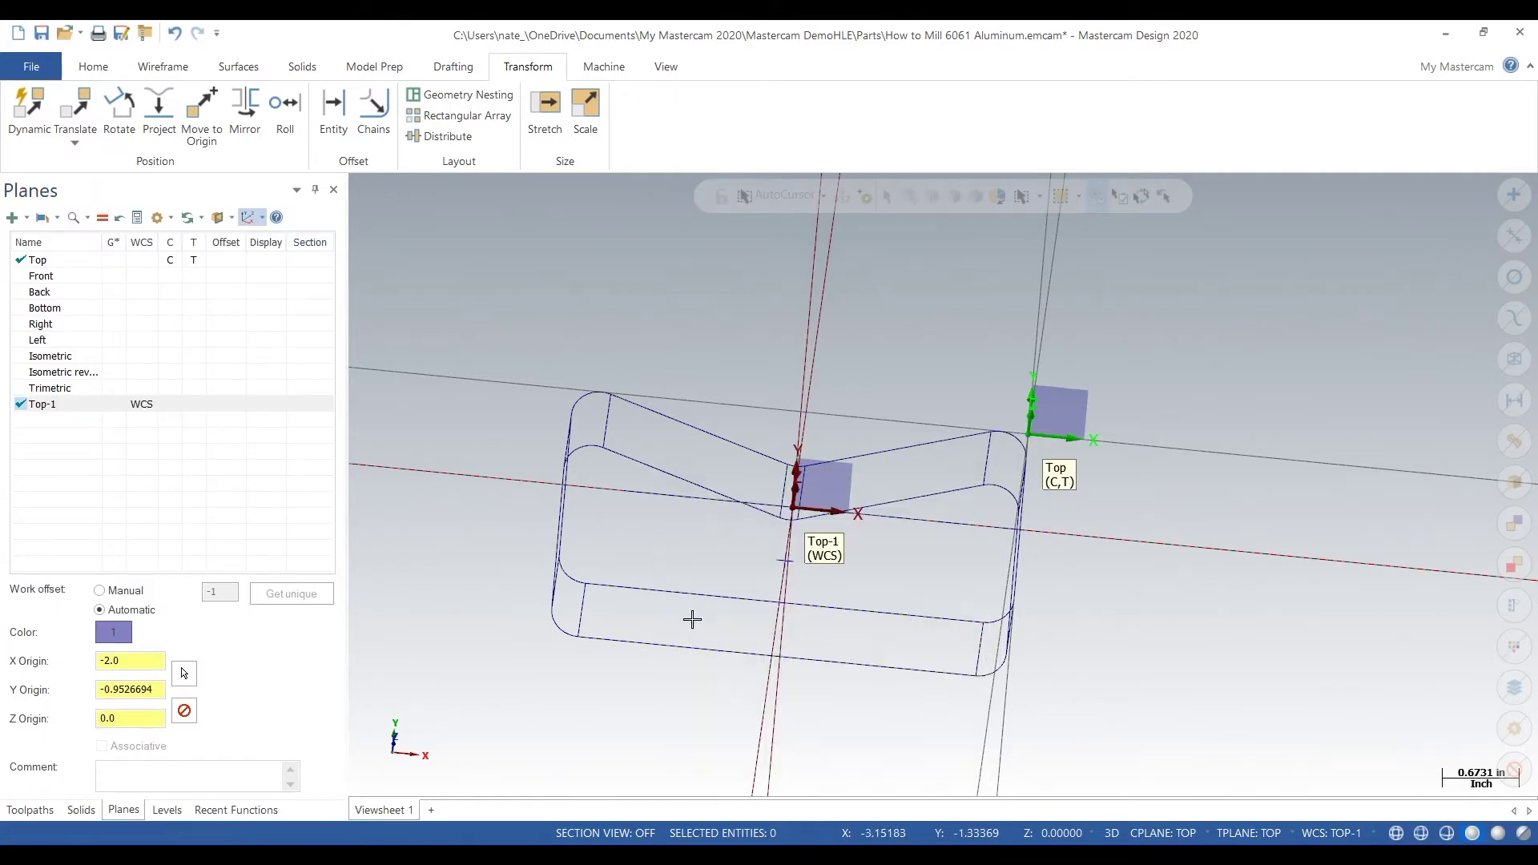
scroll(659, 491, "down", 4)
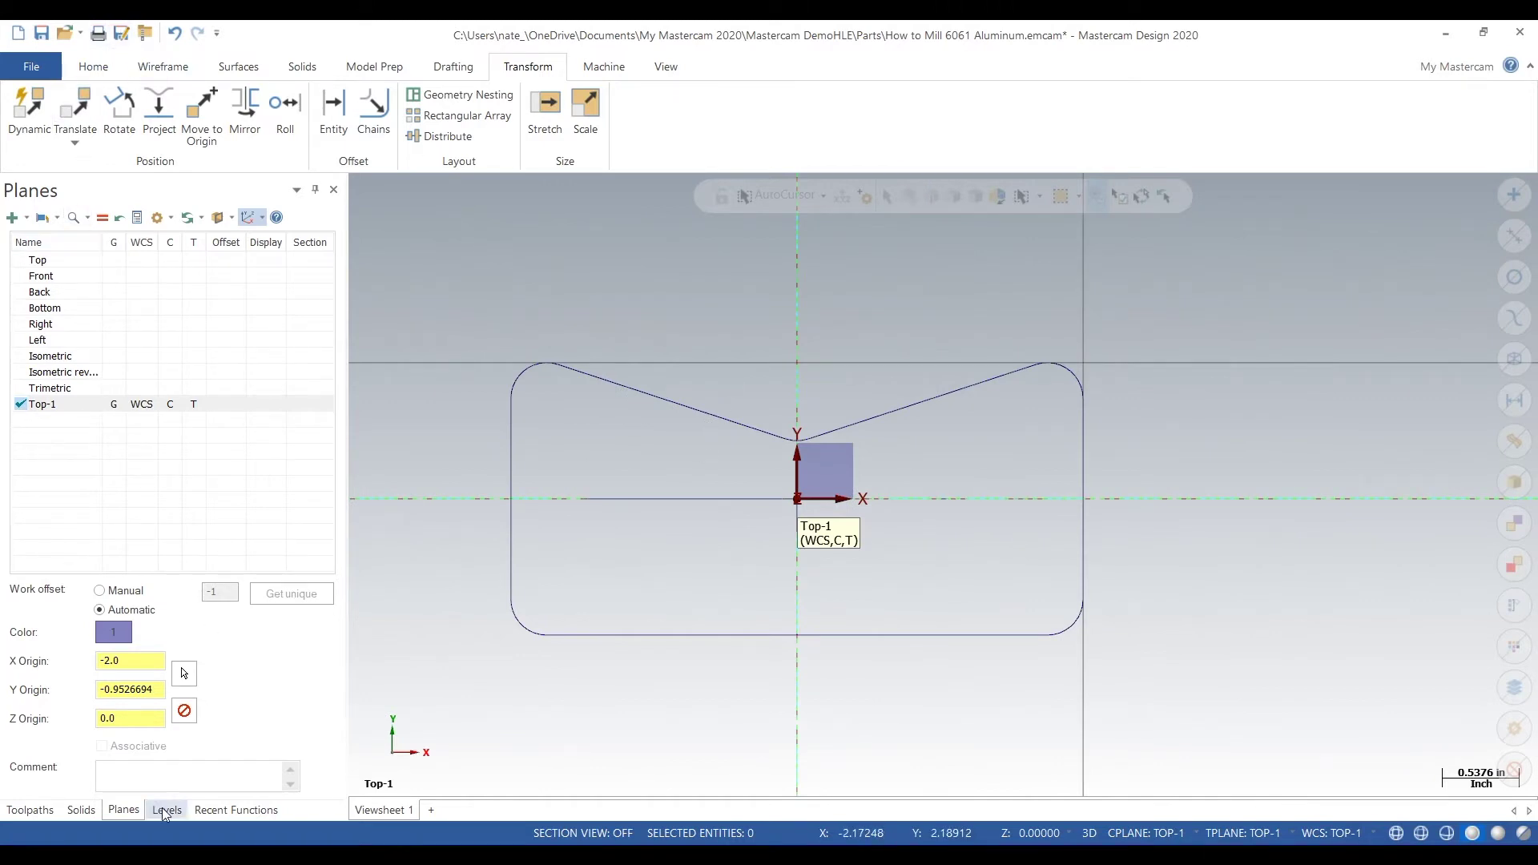
Create level 3 named 'stock' and make it the active level.
left_click(166, 810)
left_click(149, 599)
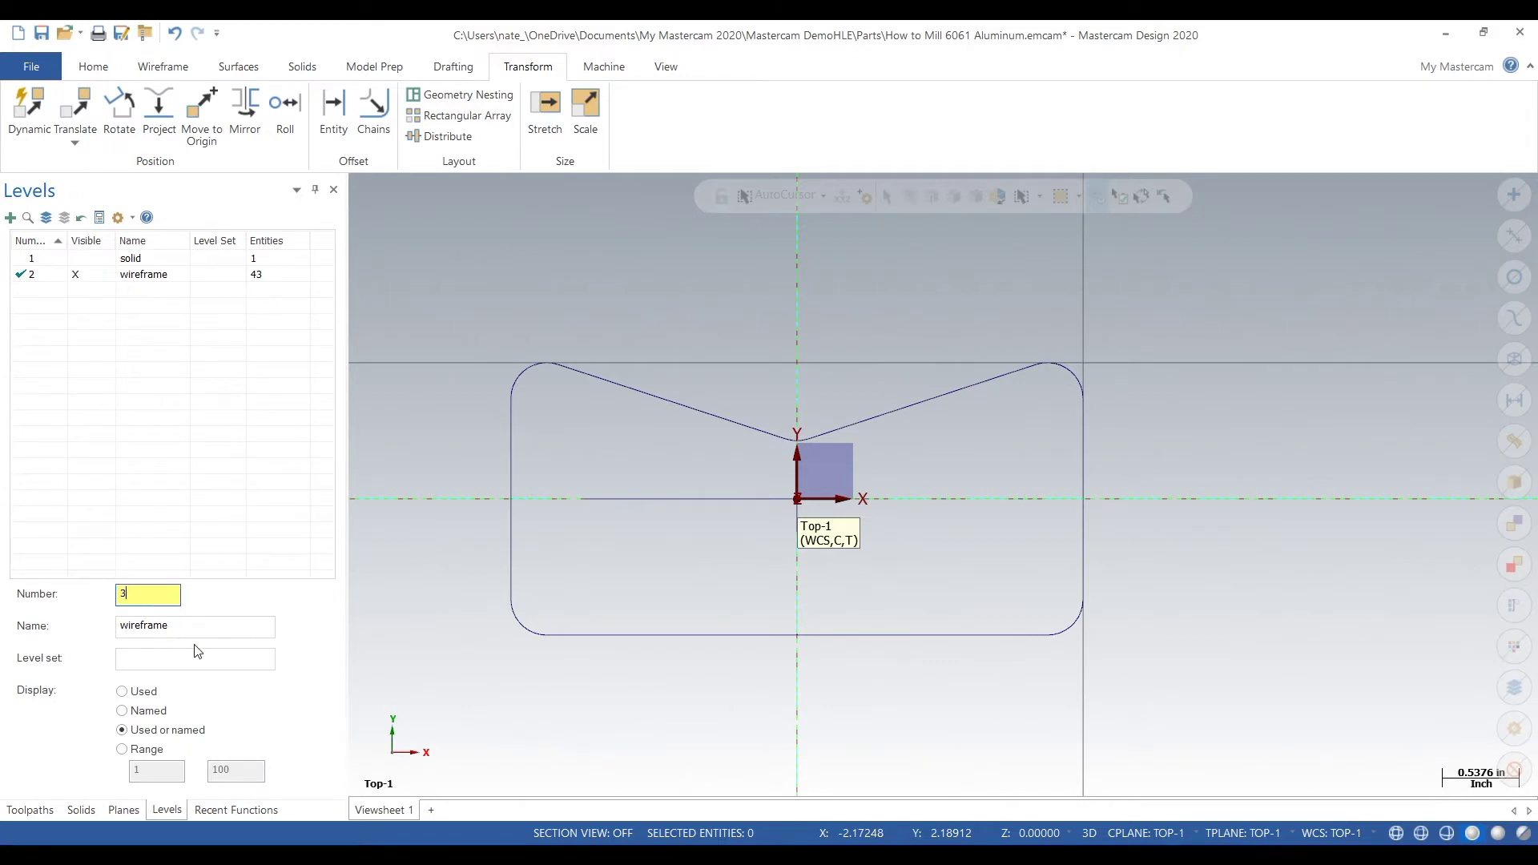
left_click(167, 632)
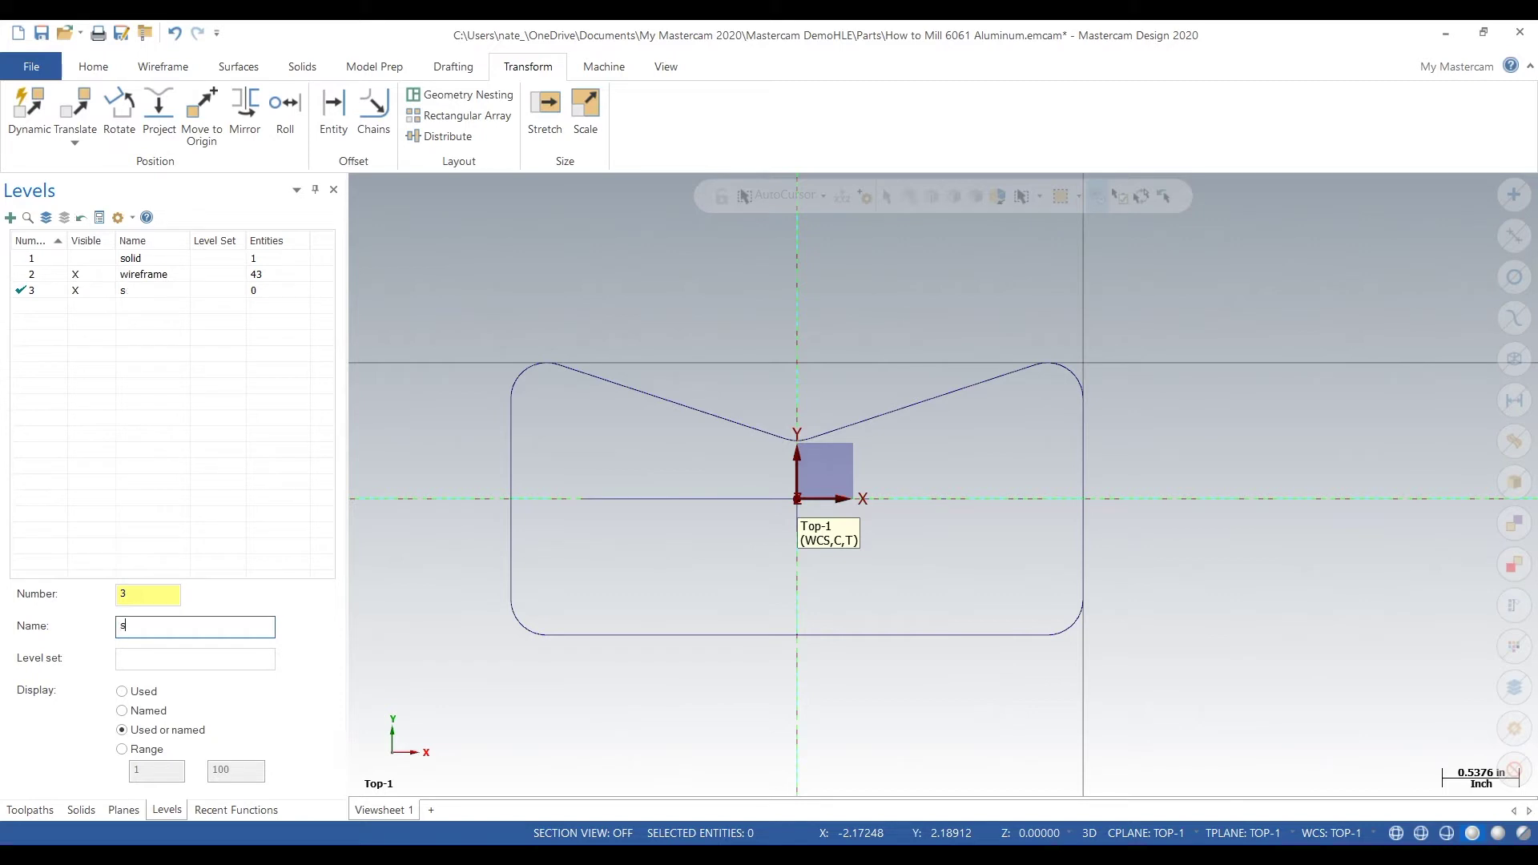
type("stock")
left_click(53, 298)
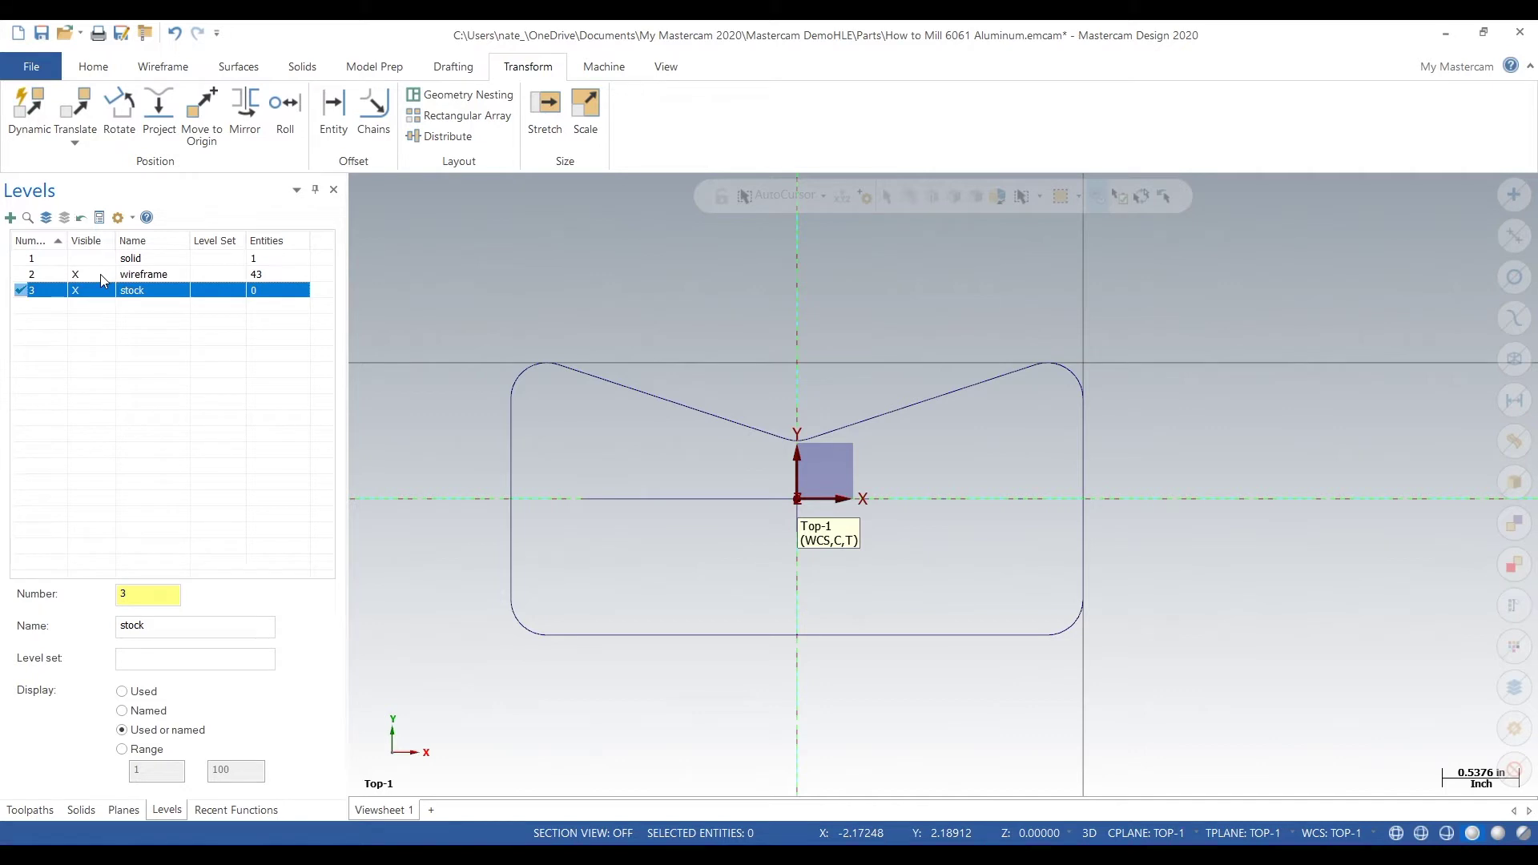
left_click(168, 71)
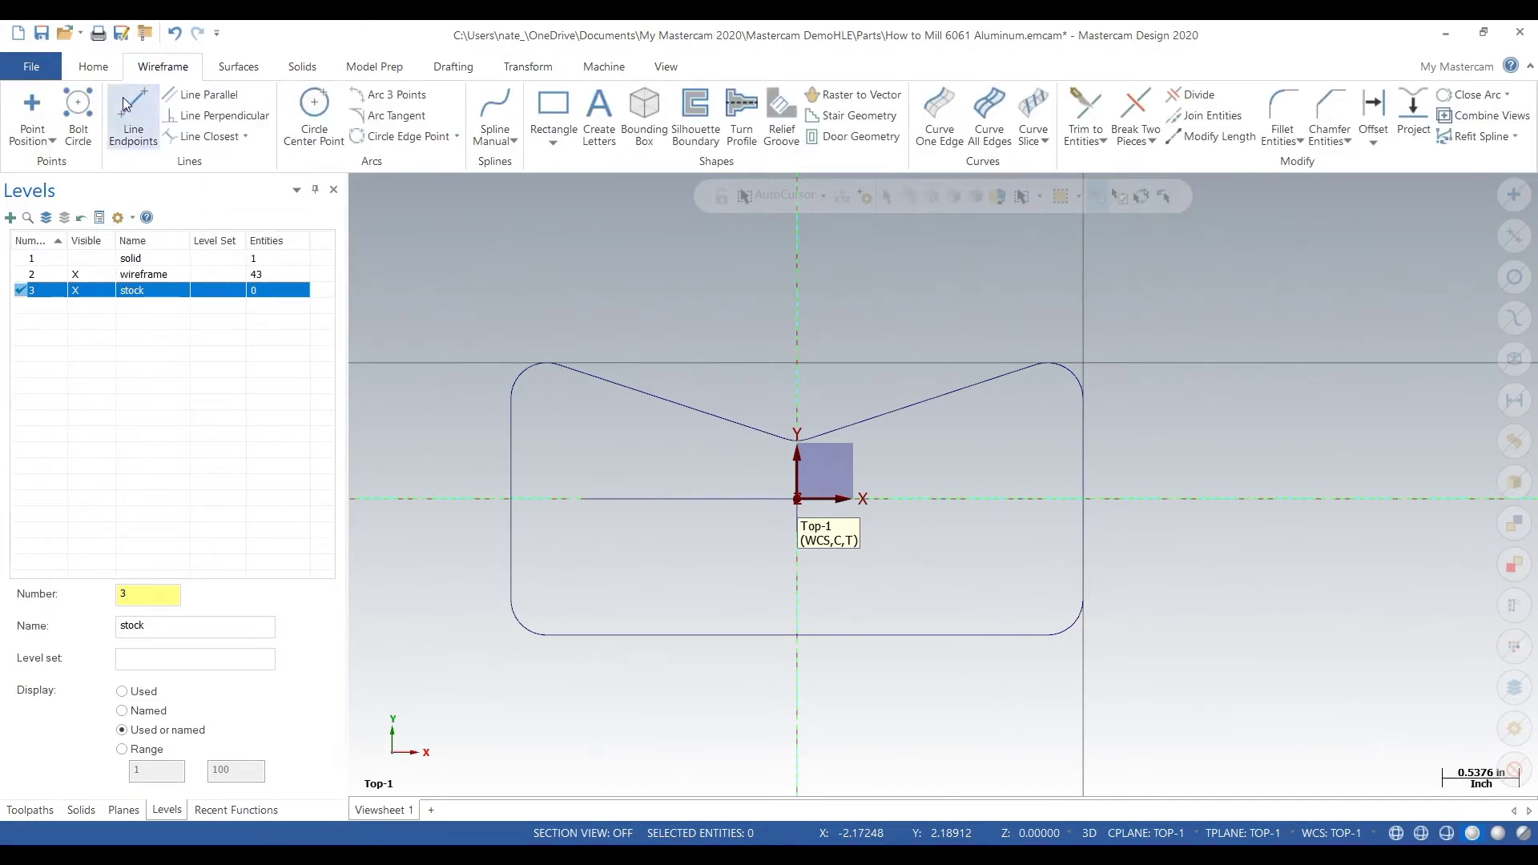
Draw a center-anchored 4.5 by 2 stock rectangle at the origin.
left_click(554, 106)
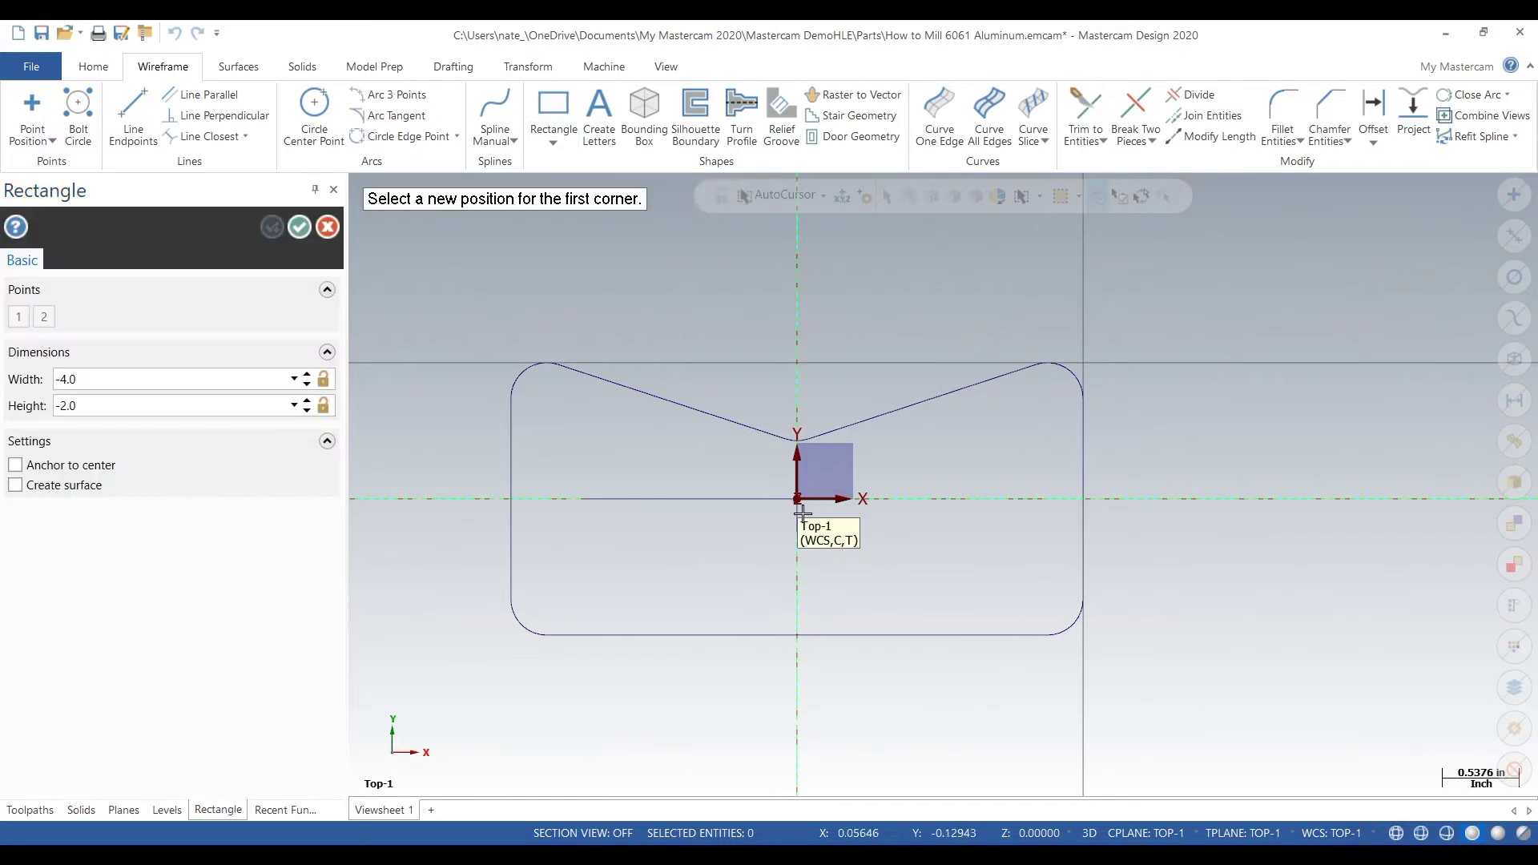
left_click(881, 467)
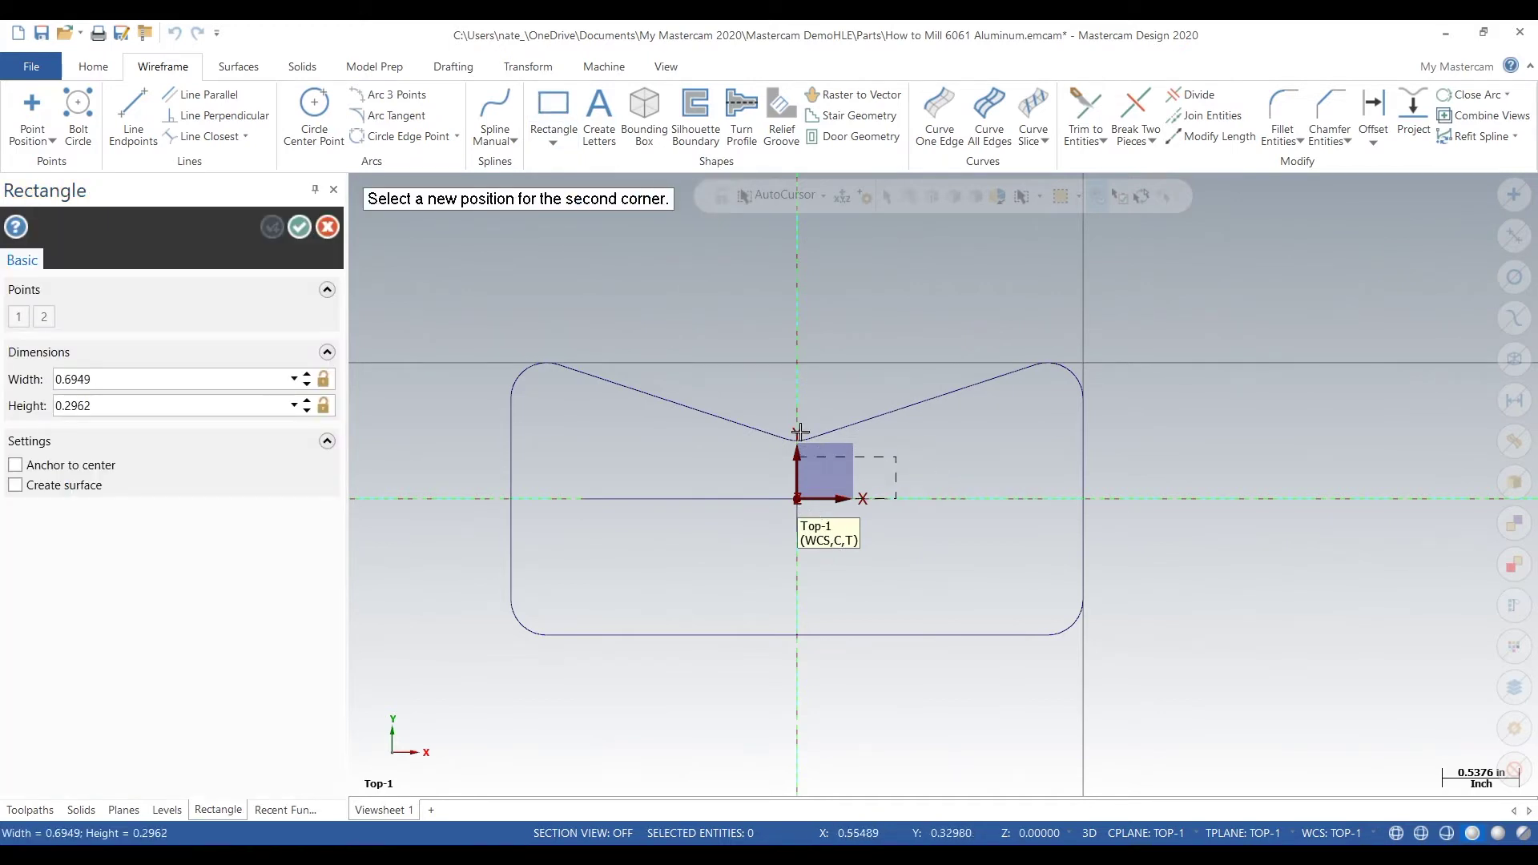
left_click(14, 466)
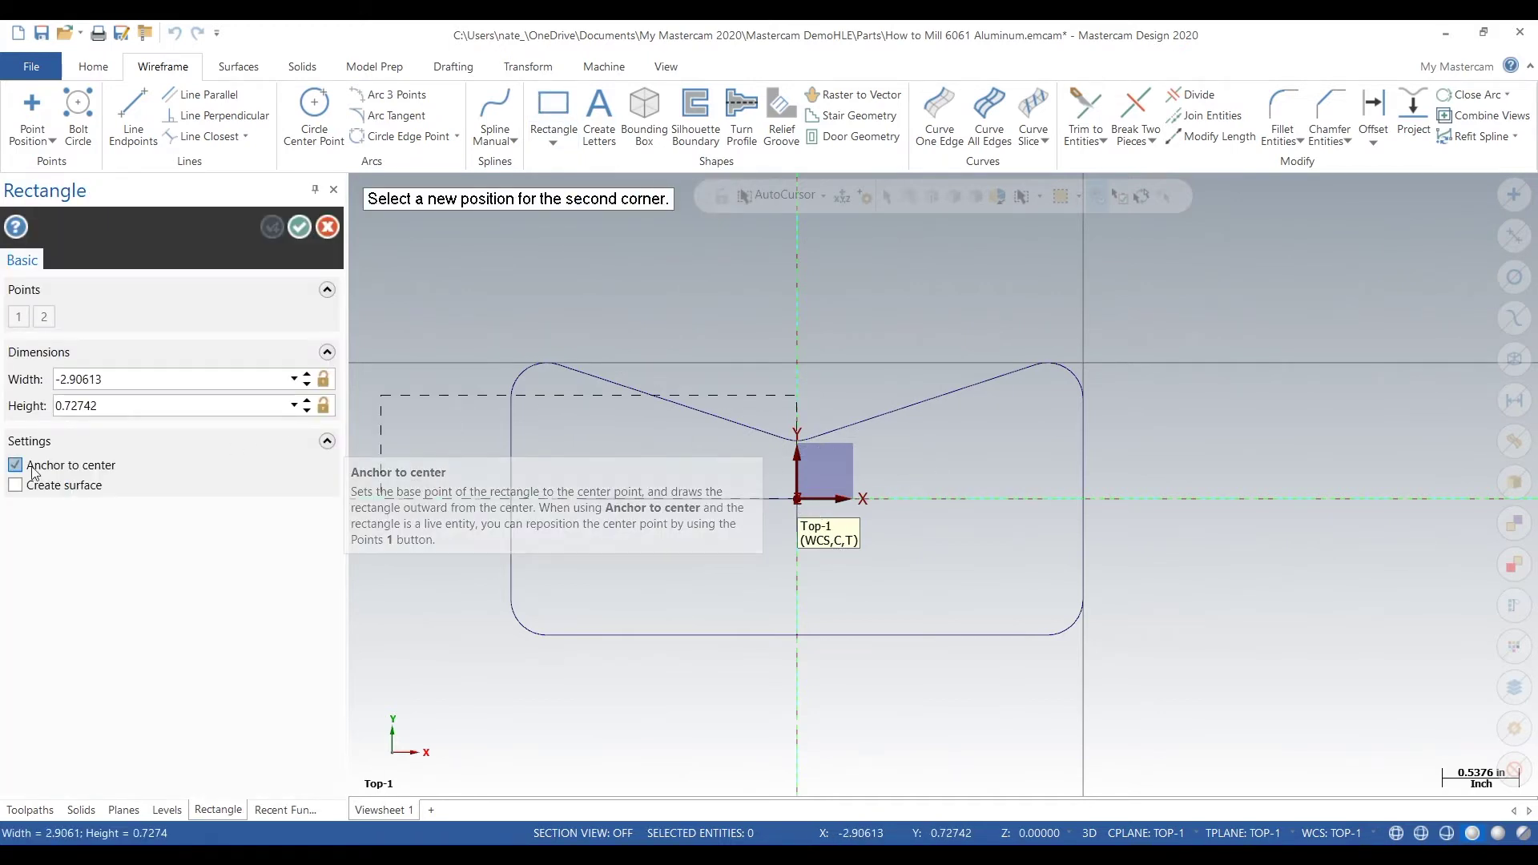
left_click(1122, 321)
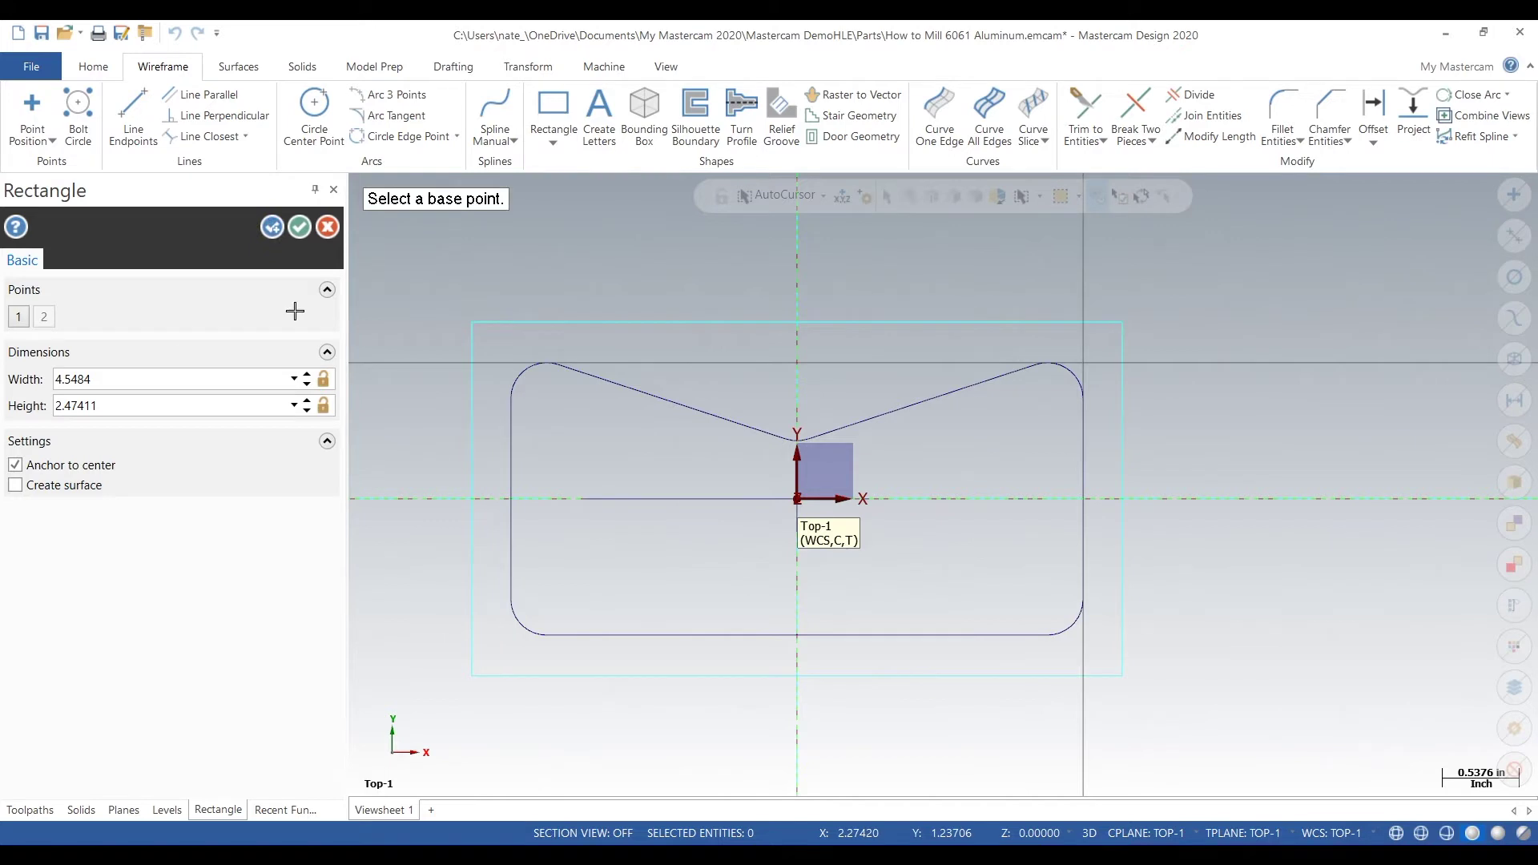
left_click(163, 375)
type("4")
key("Tab")
type("2")
left_click(304, 226)
middle_click_drag(395, 248, 745, 431)
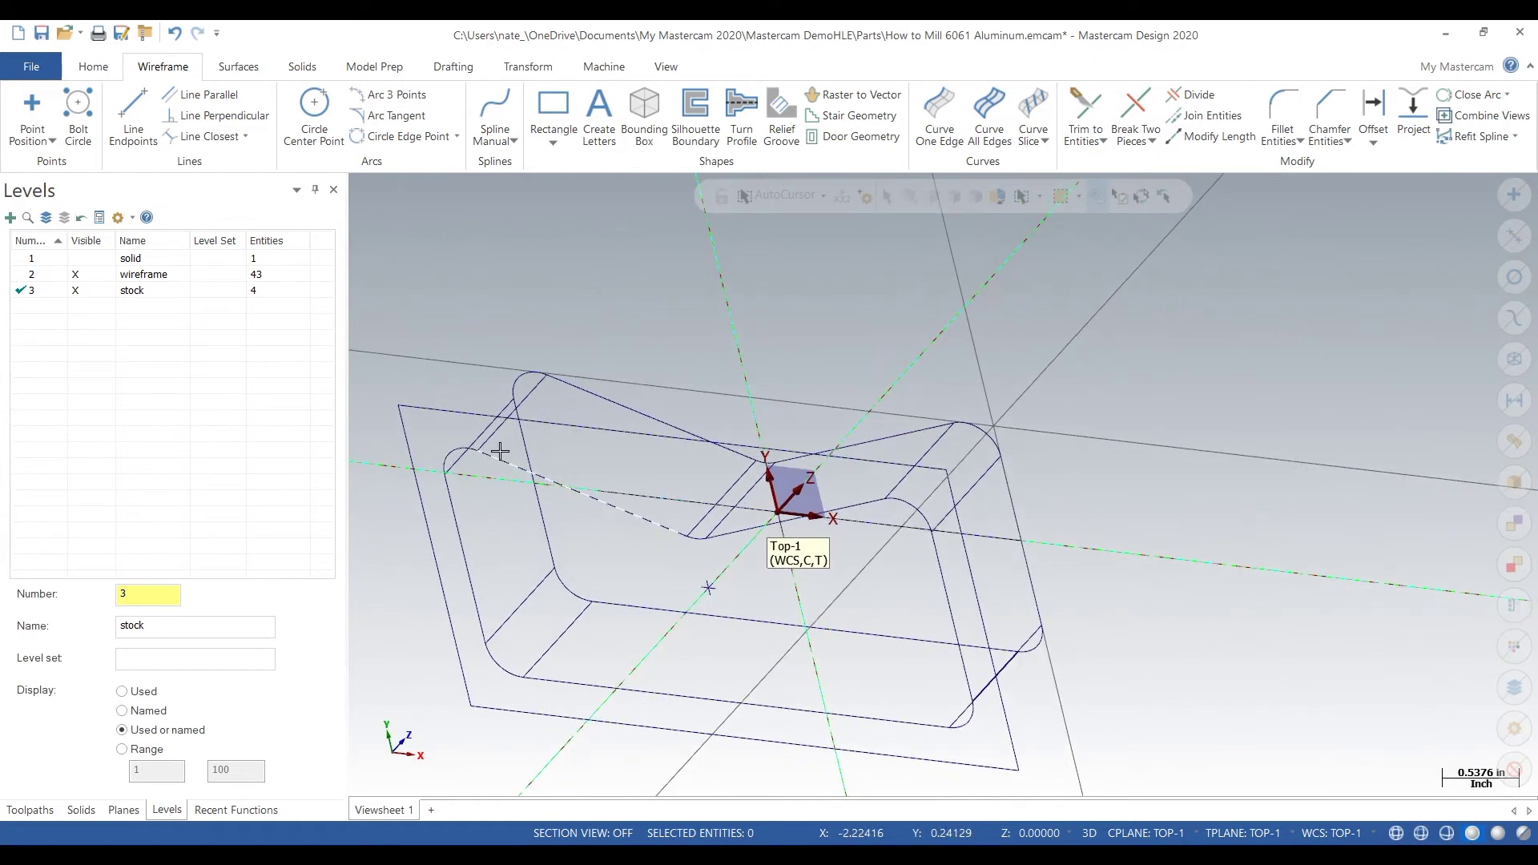
left_click(431, 411)
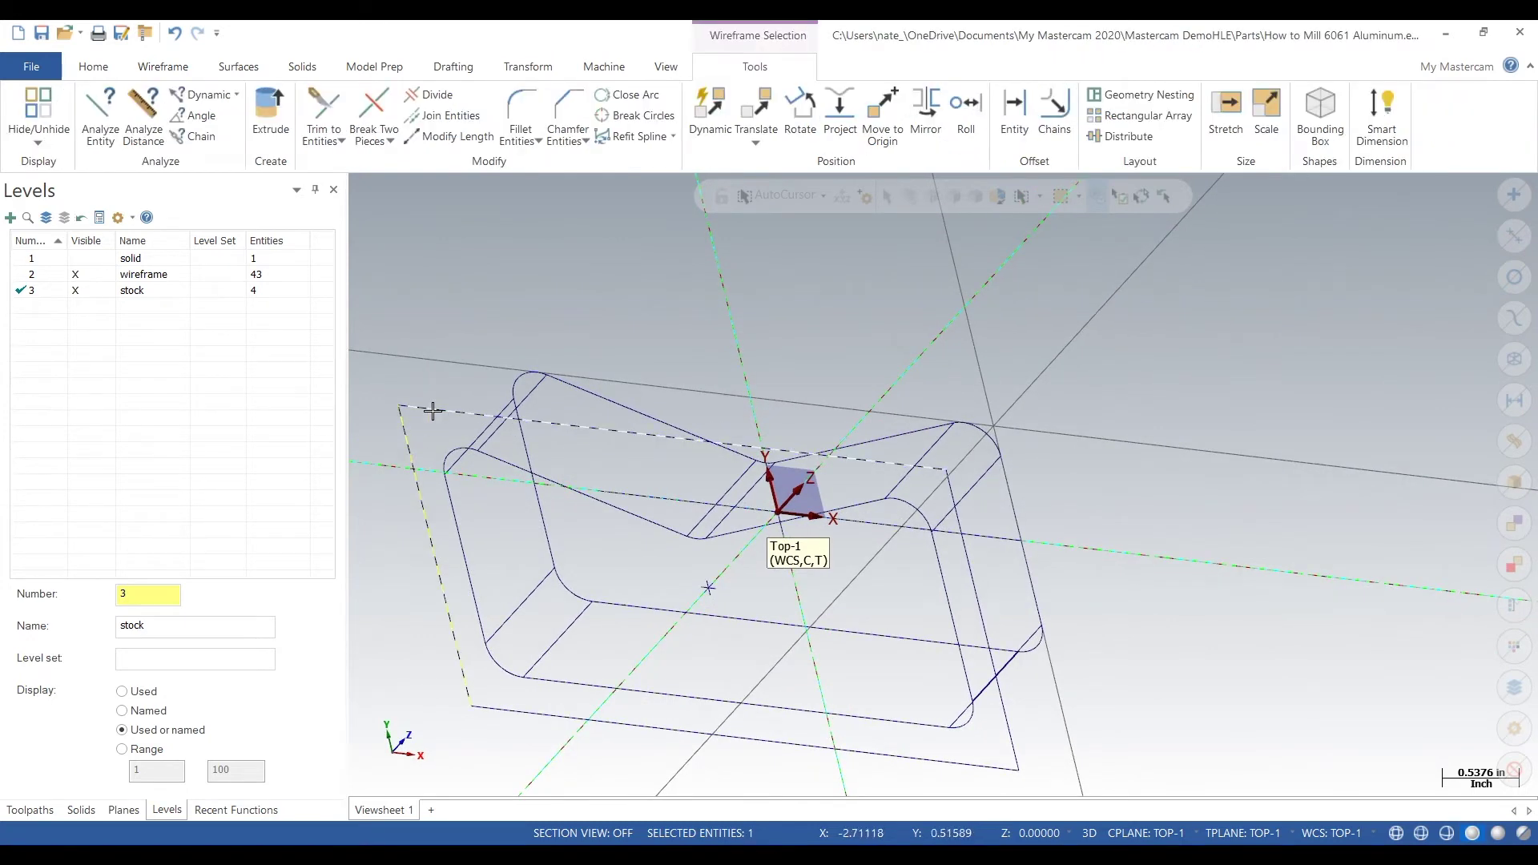
Select the stock rectangle's edges and move them up 1.0 in Z with Translate.
left_click(617, 720)
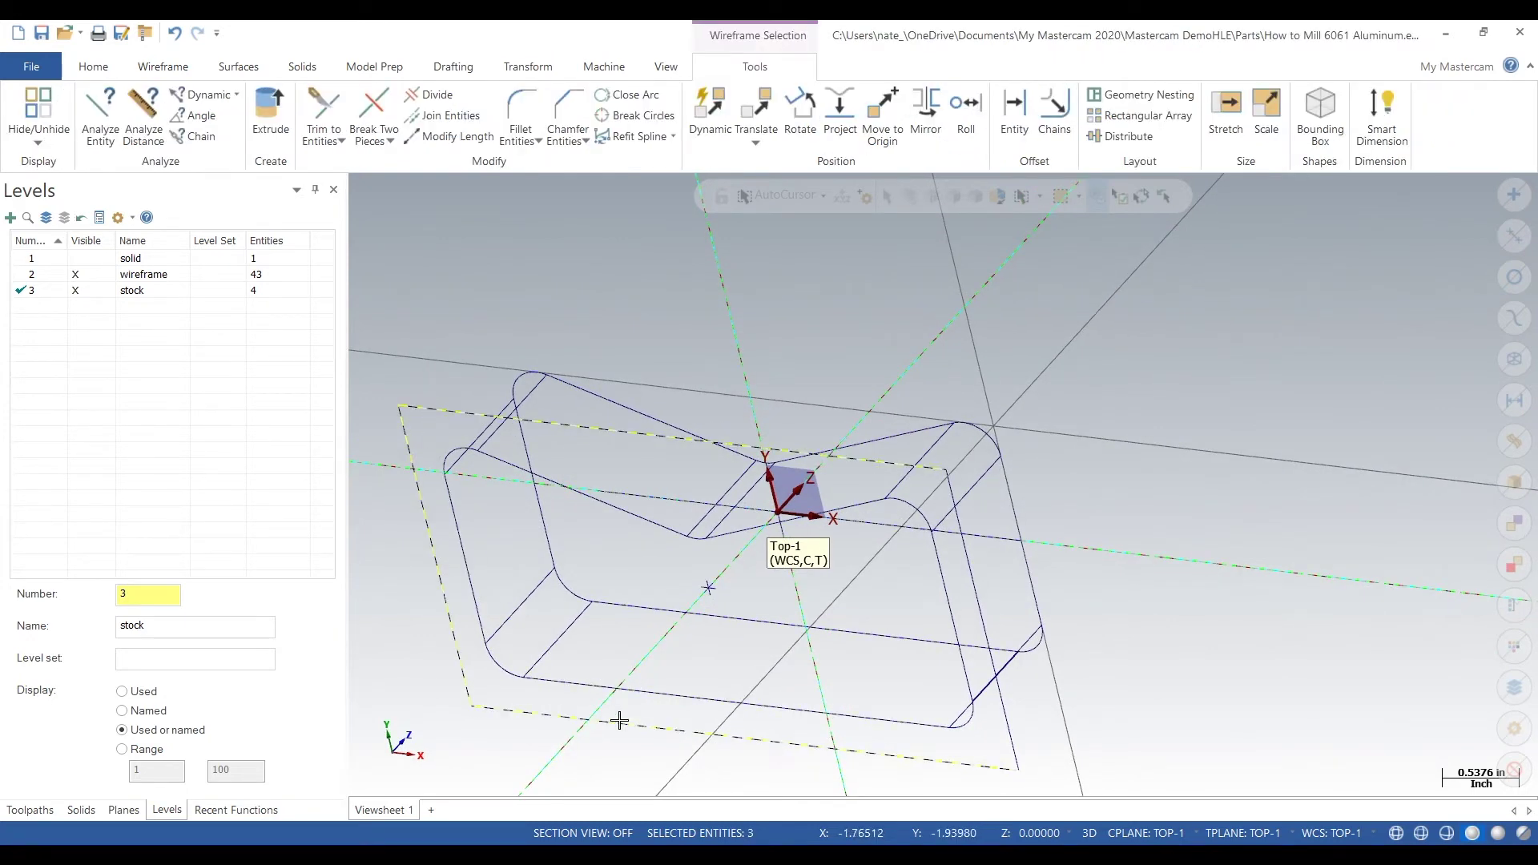
left_click(1011, 733)
right_click(540, 284)
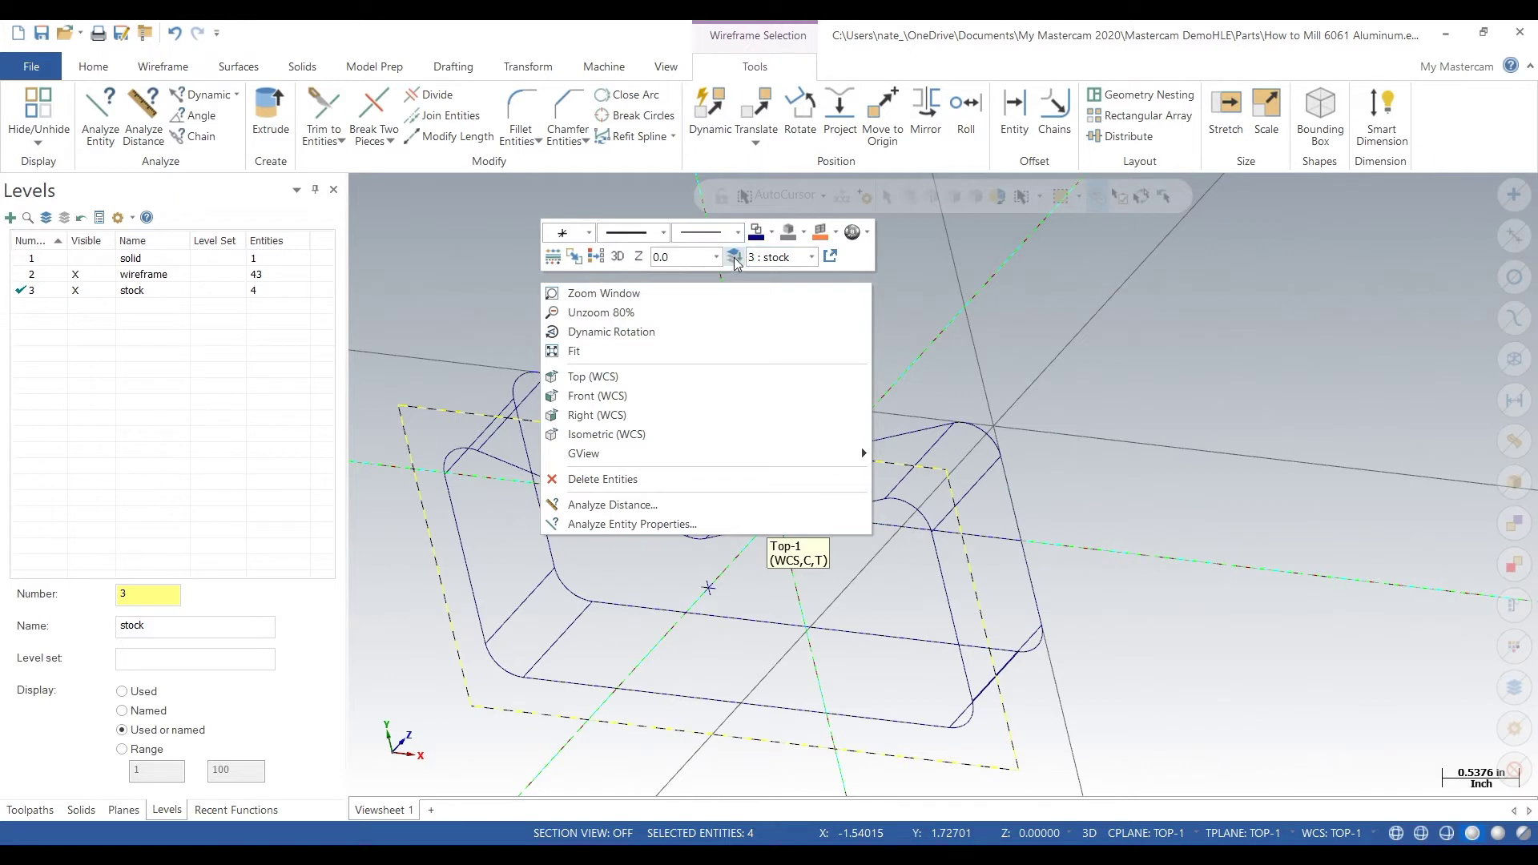
left_click(392, 235)
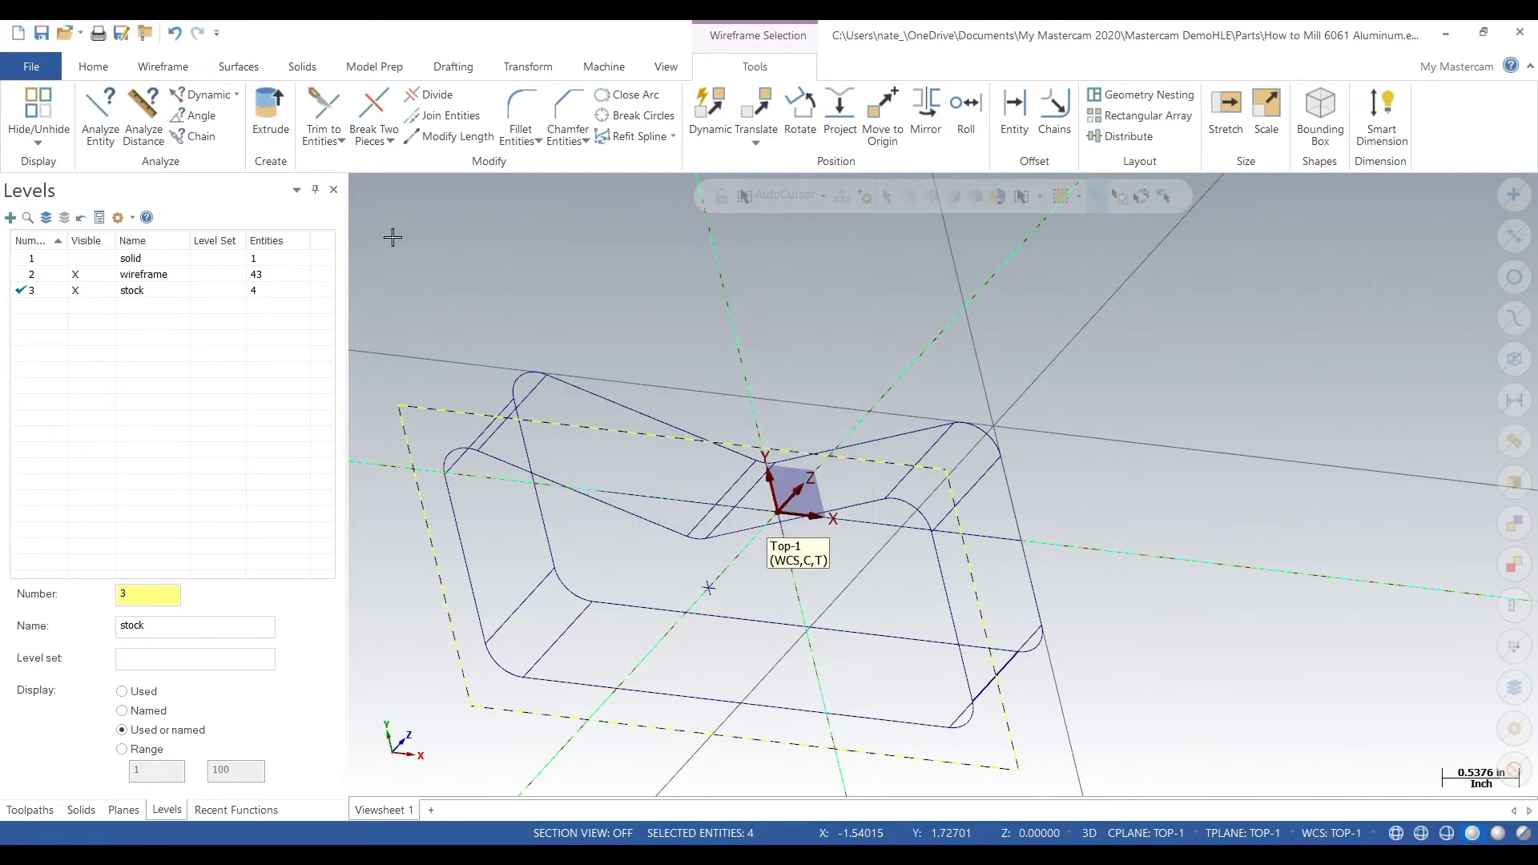
left_click(517, 70)
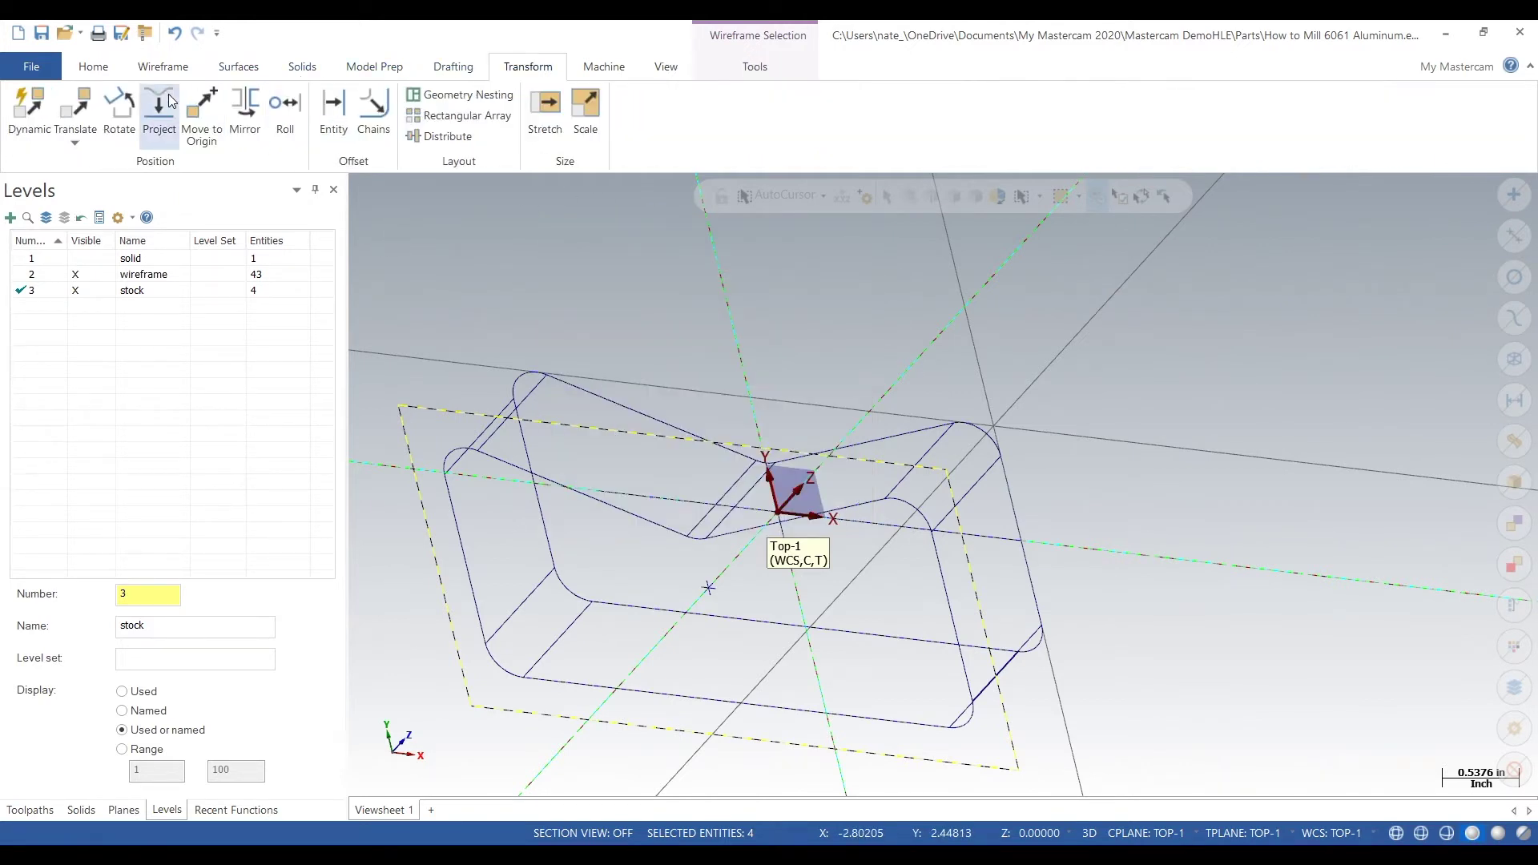
left_click(75, 108)
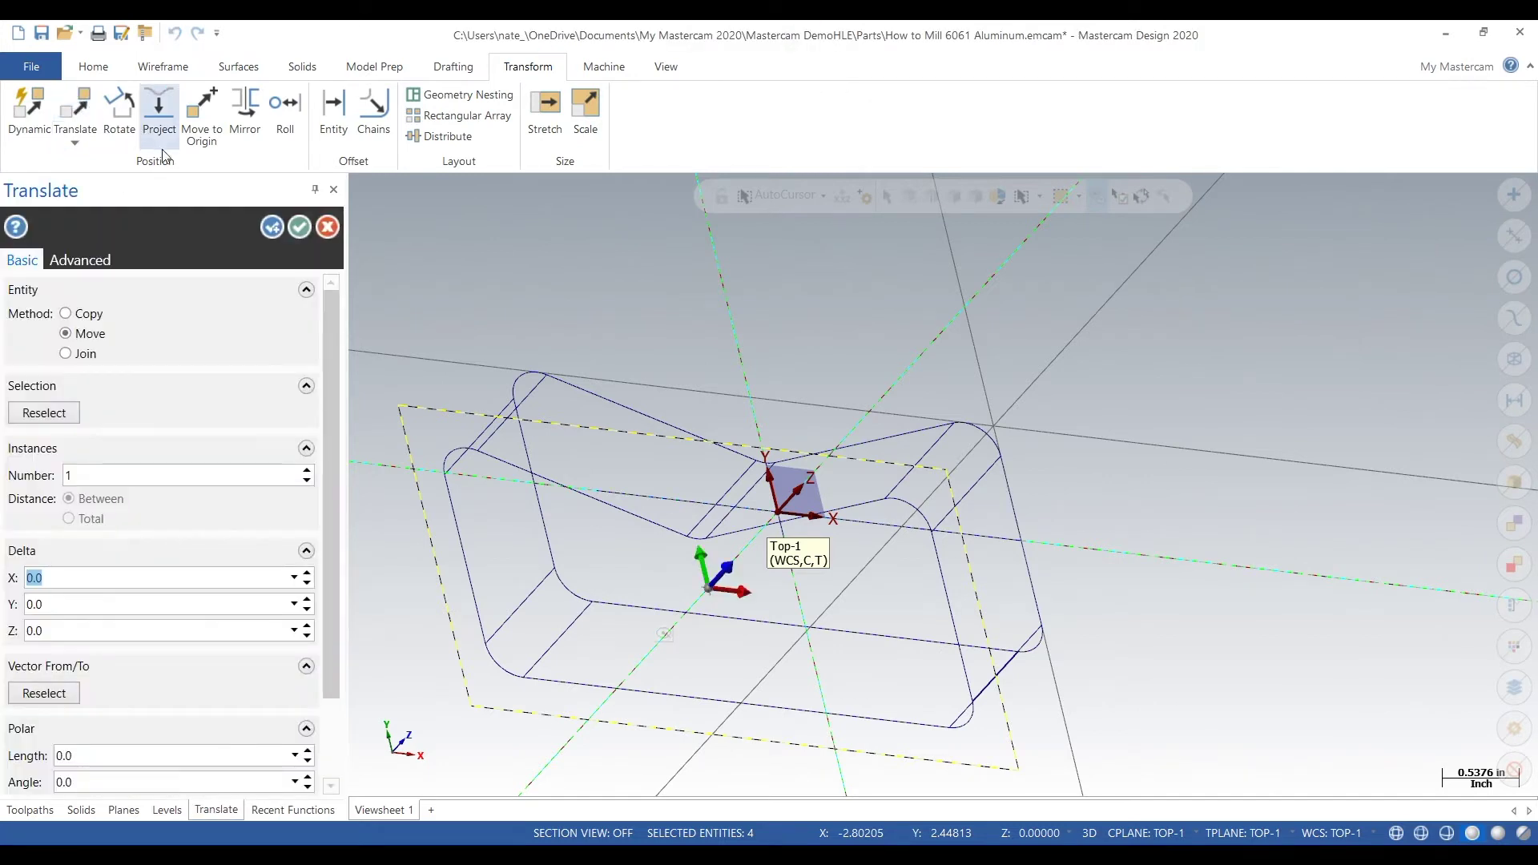
left_click(95, 628)
type("1")
key("Tab")
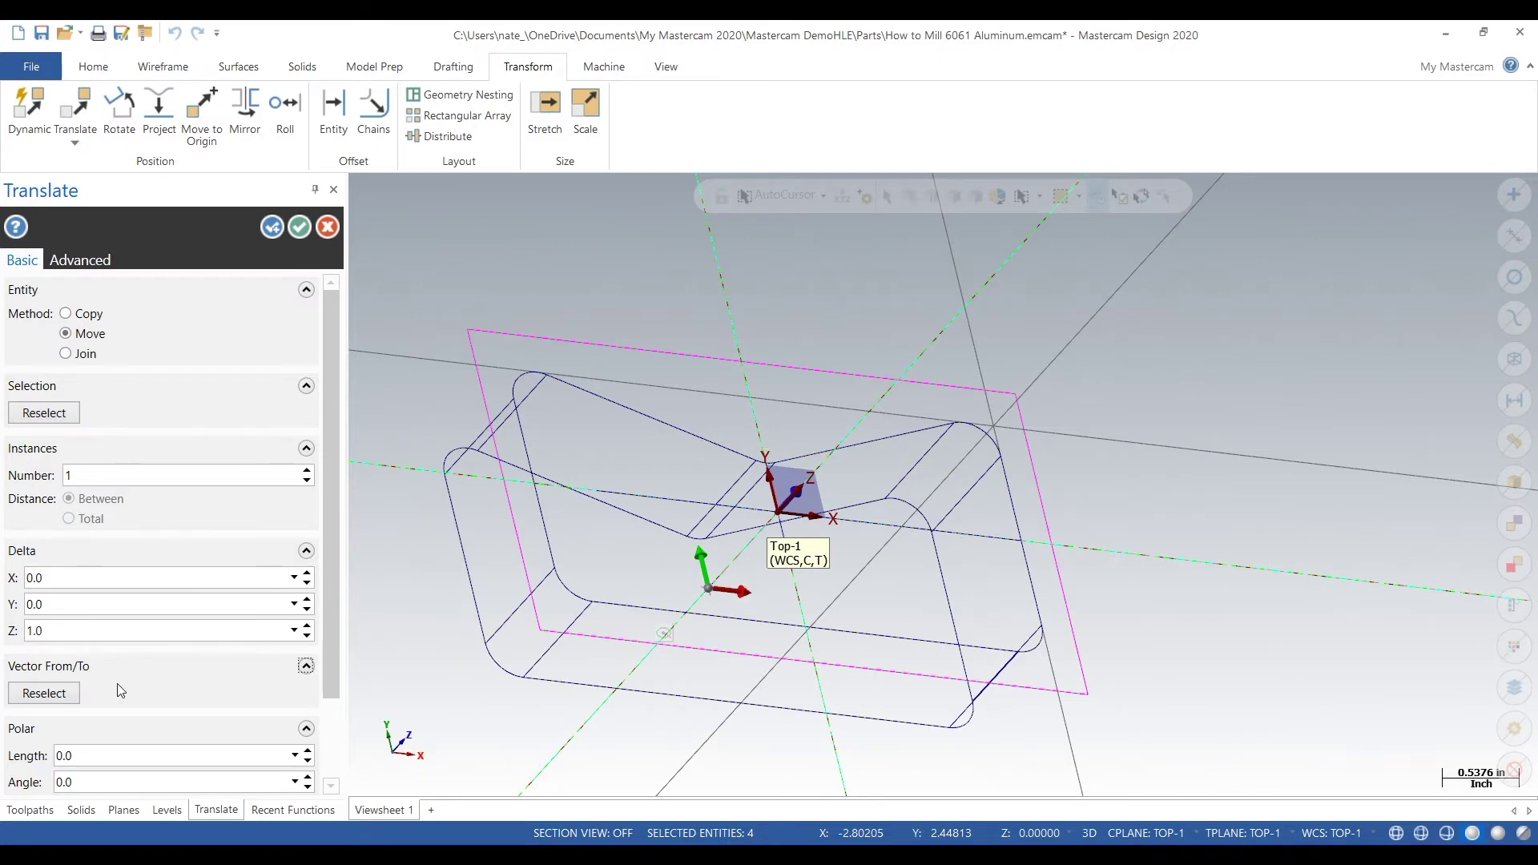
left_click(299, 227)
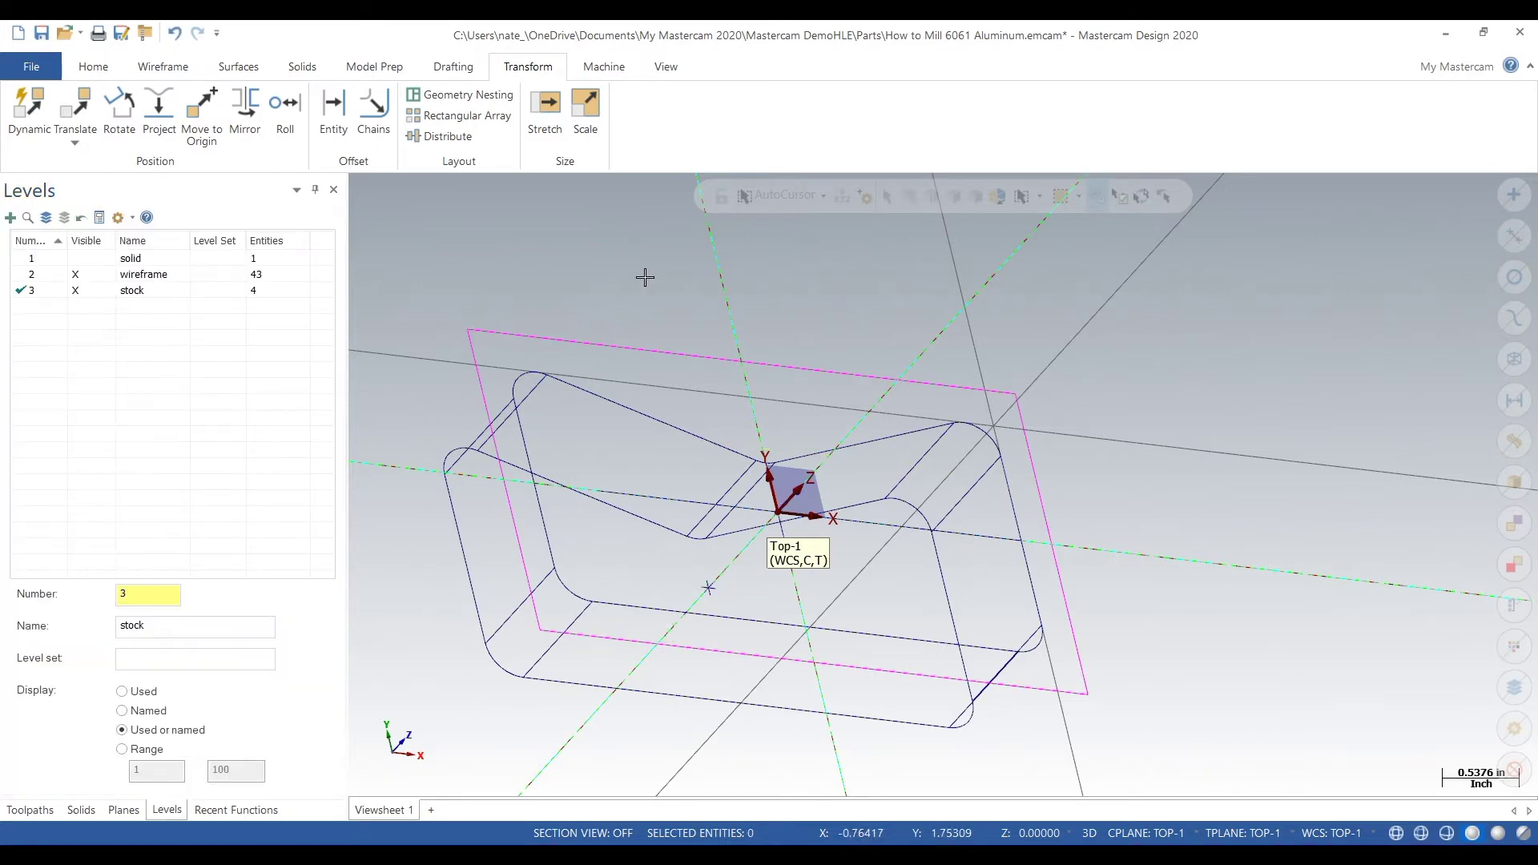
Switch to the Top view and clear the highlight colours on the geometry.
right_click(620, 260)
left_click(673, 354)
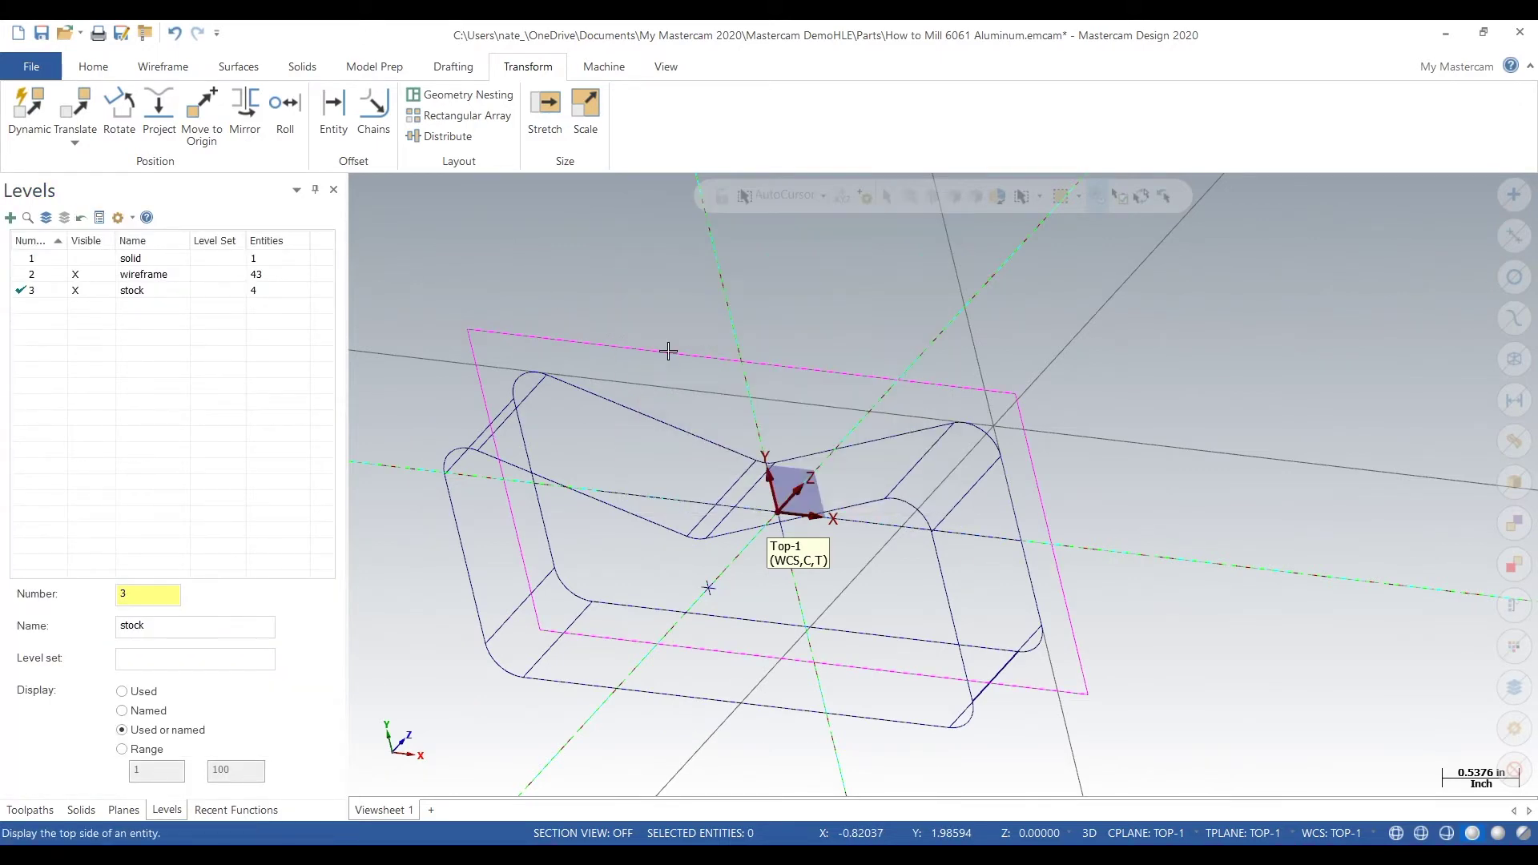
scroll(663, 279, "down", 1)
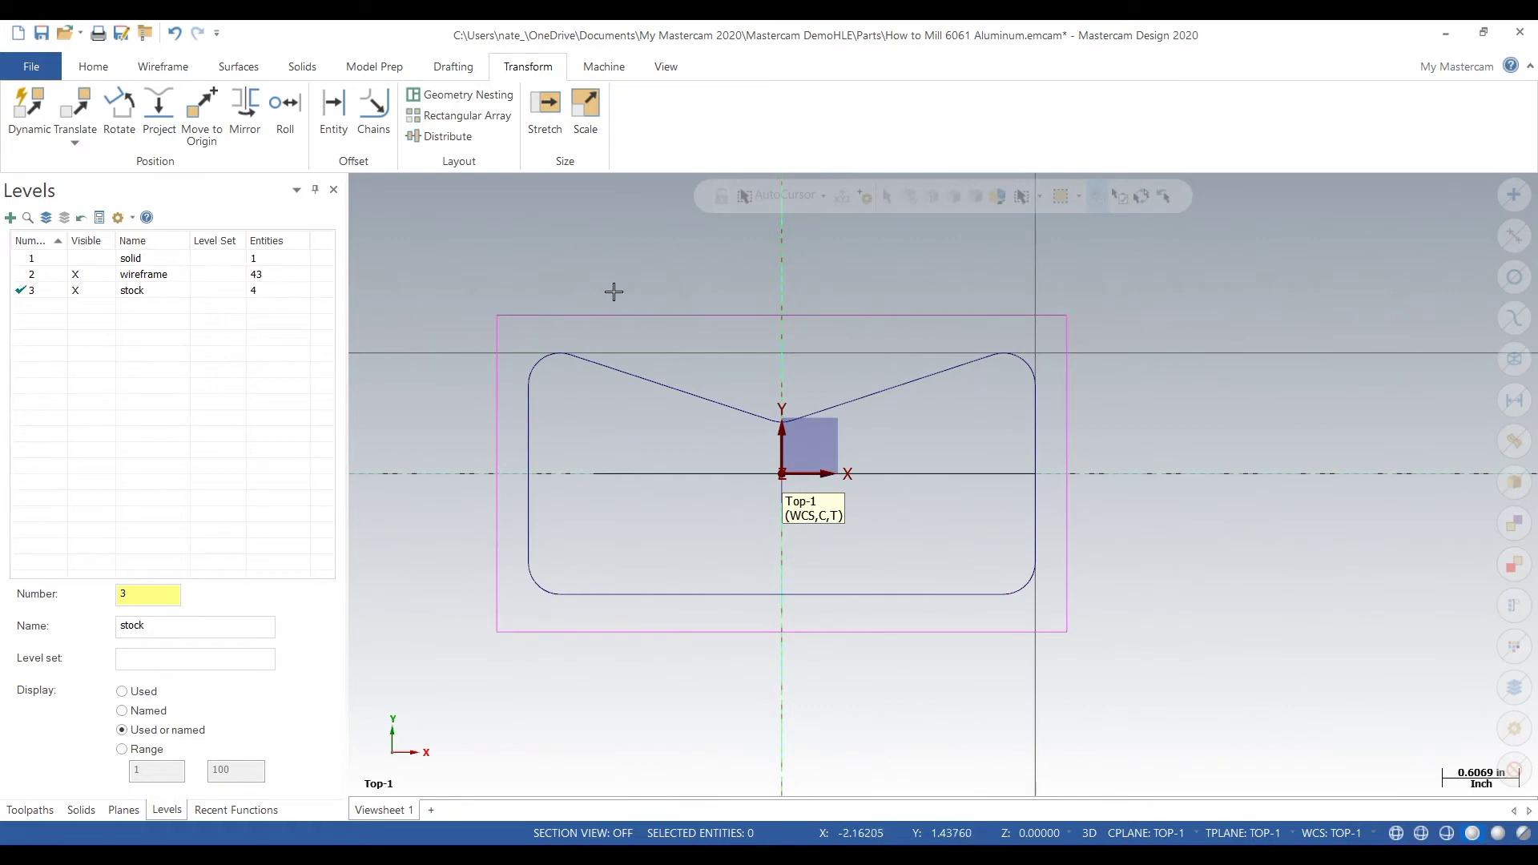
right_click(589, 264)
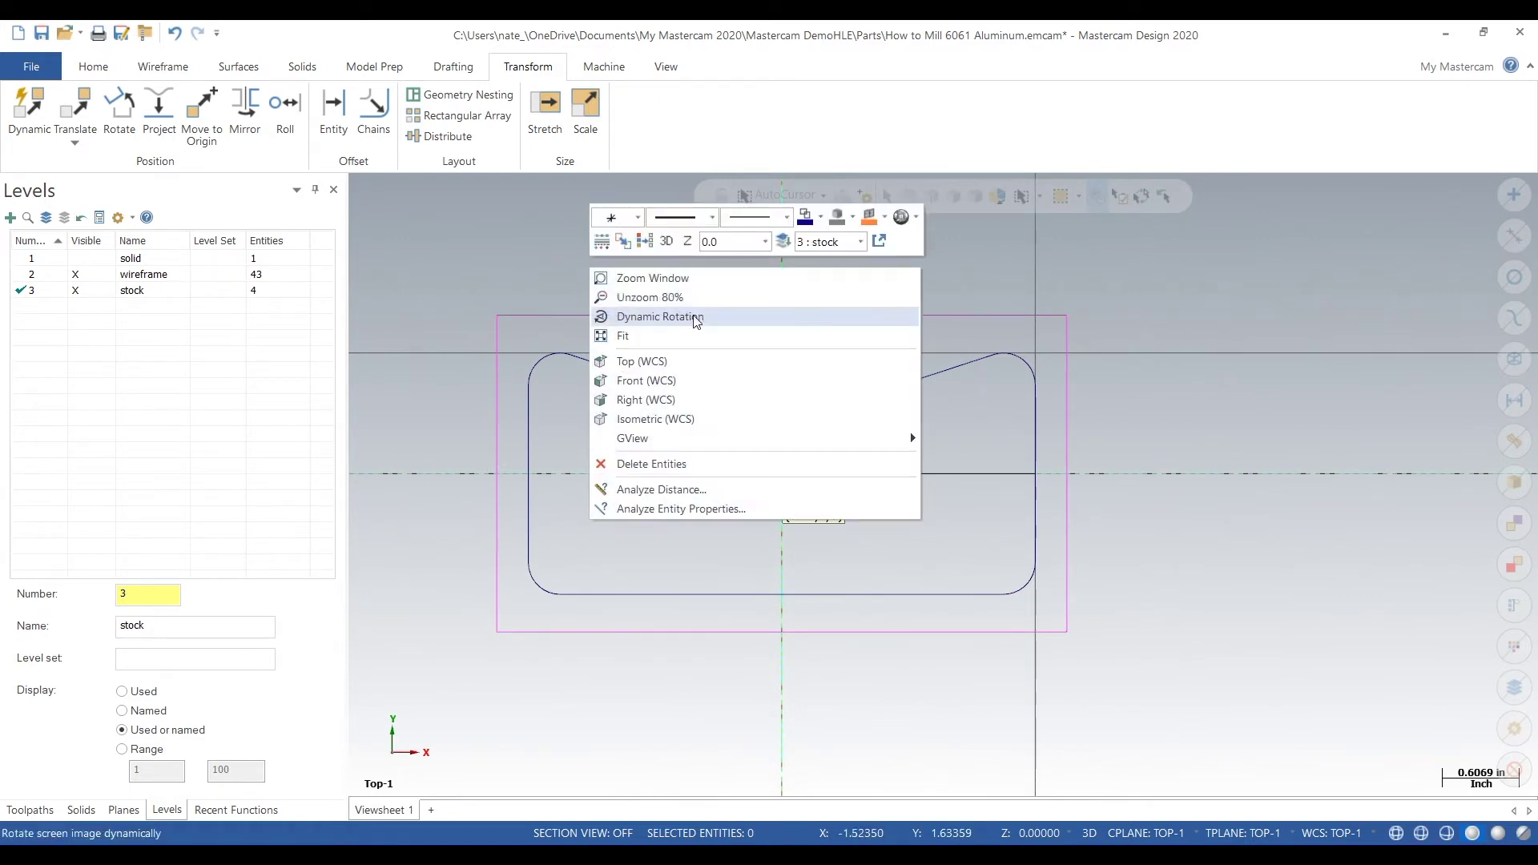
left_click(646, 244)
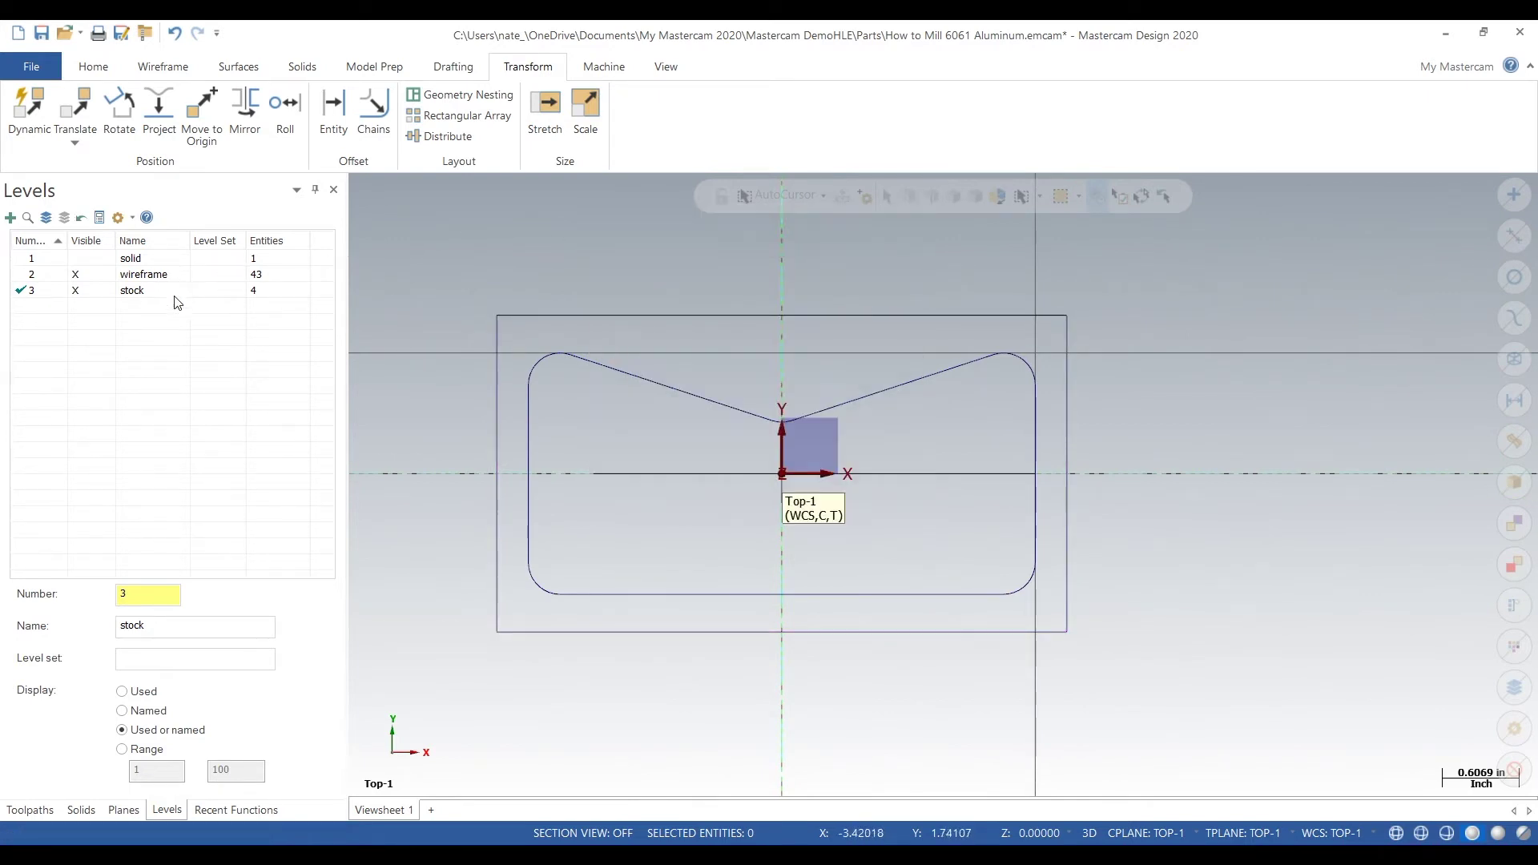
Toggle the wireframe level's visibility off and on, leaving it visible.
left_click(76, 274)
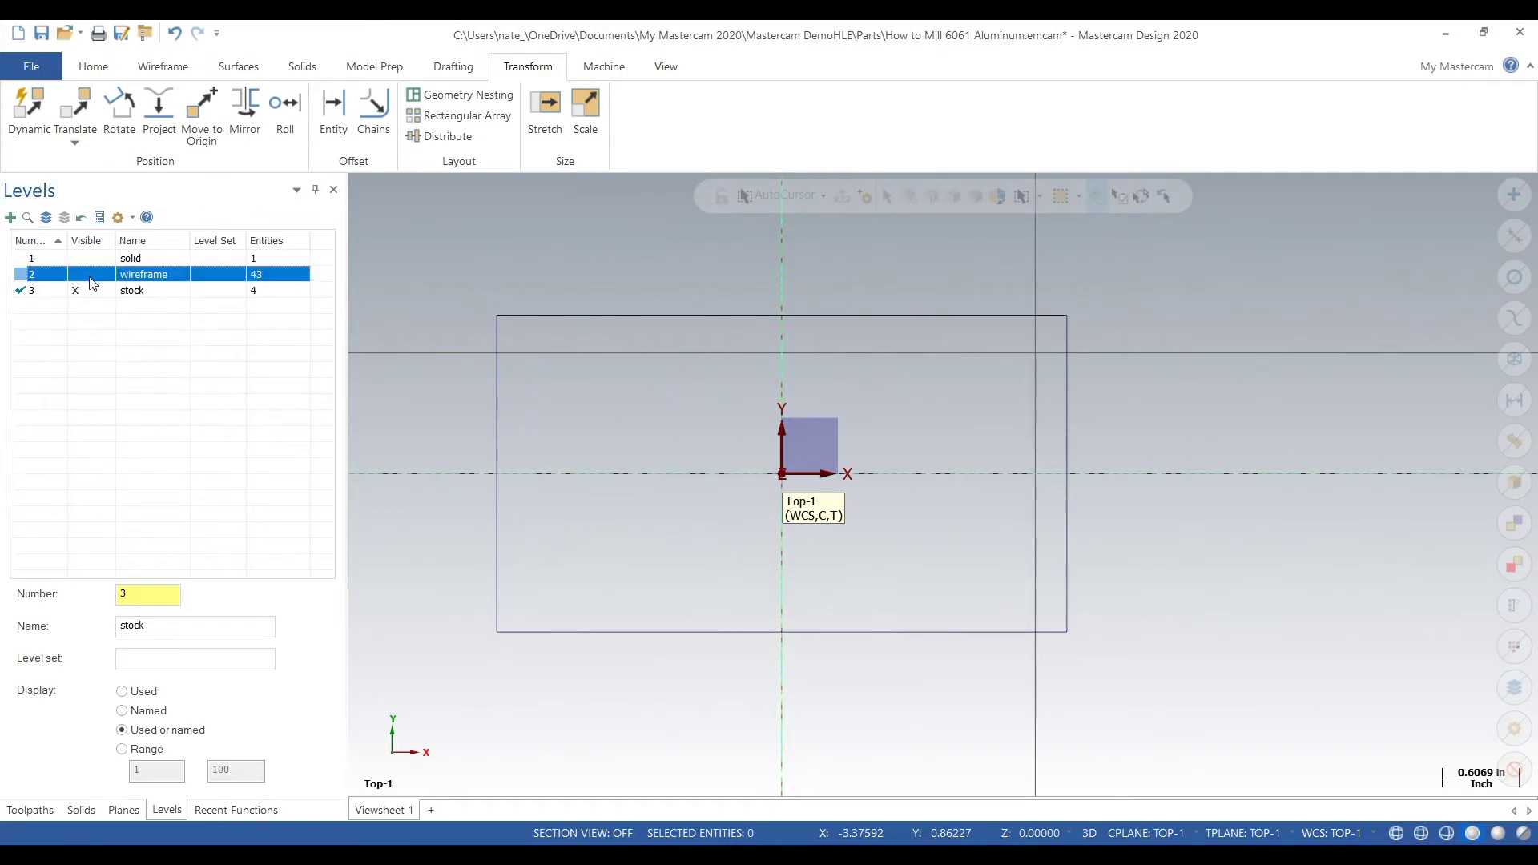
left_click(89, 276)
left_click(88, 276)
left_click(89, 276)
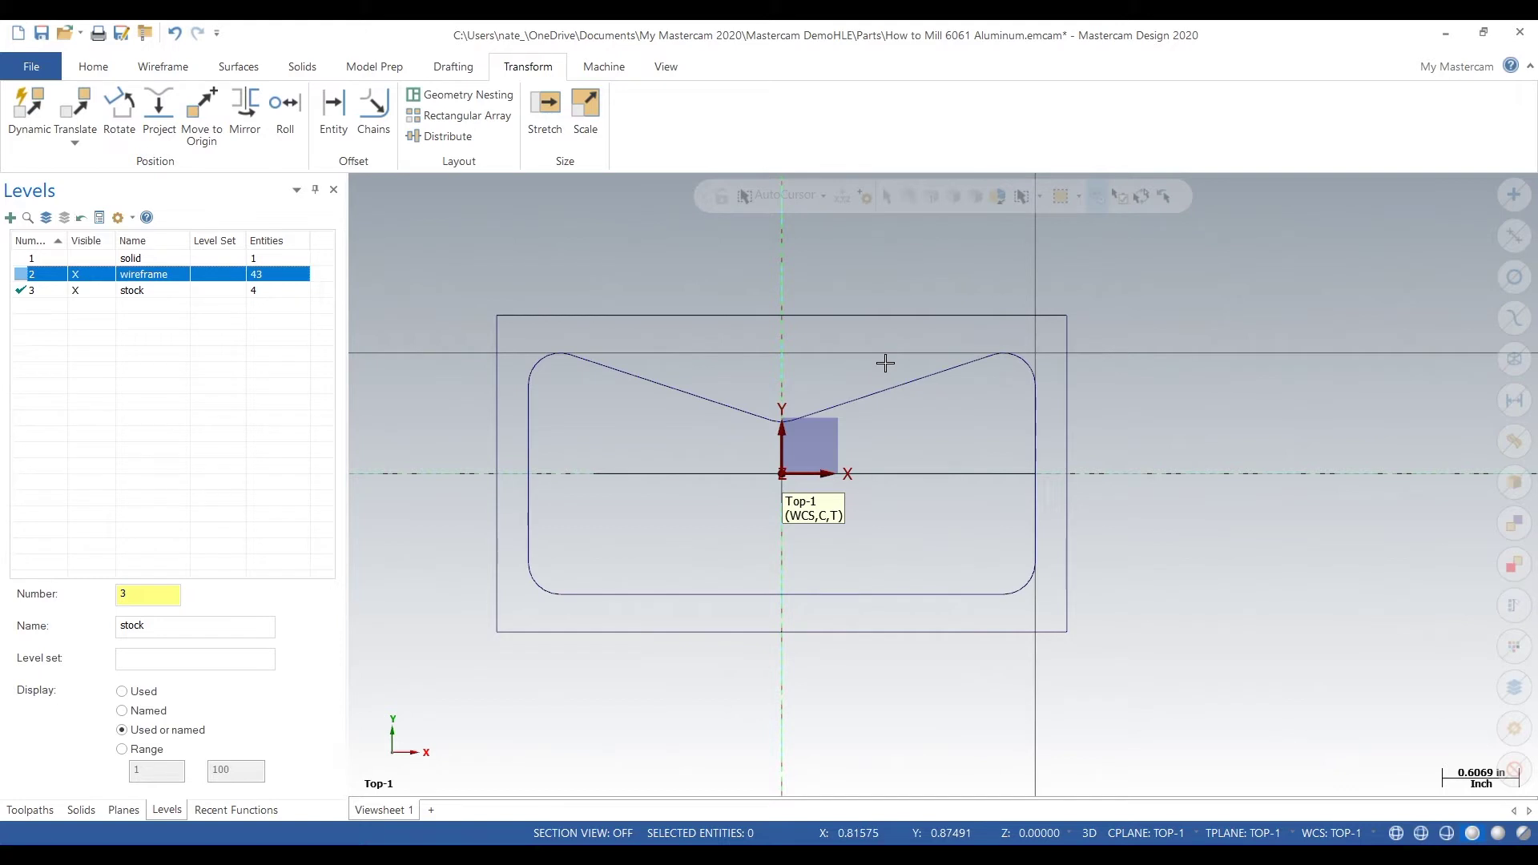
scroll(807, 363, "down", 1)
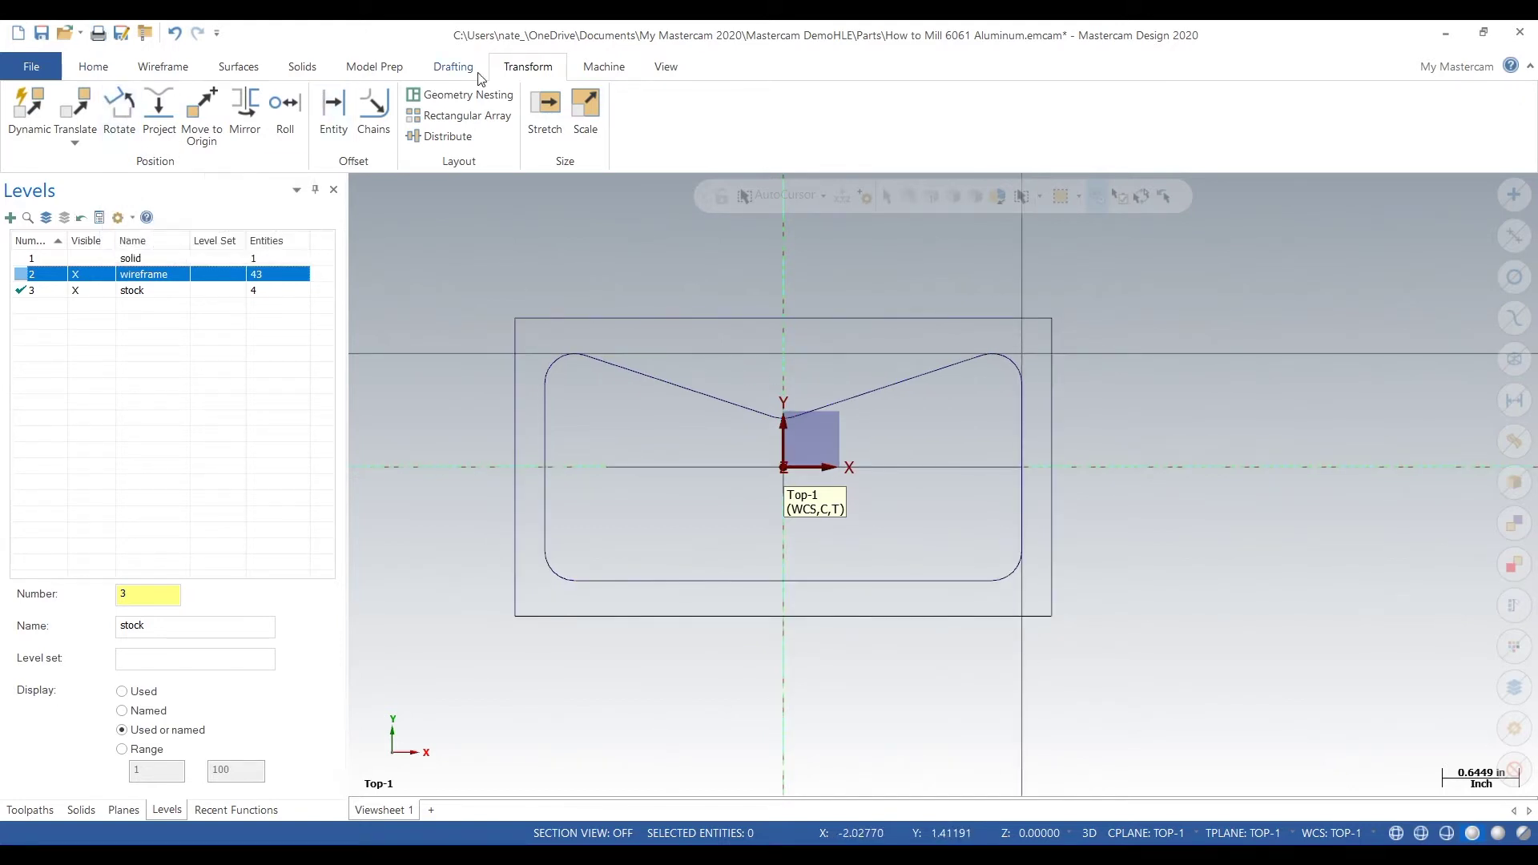
left_click(578, 67)
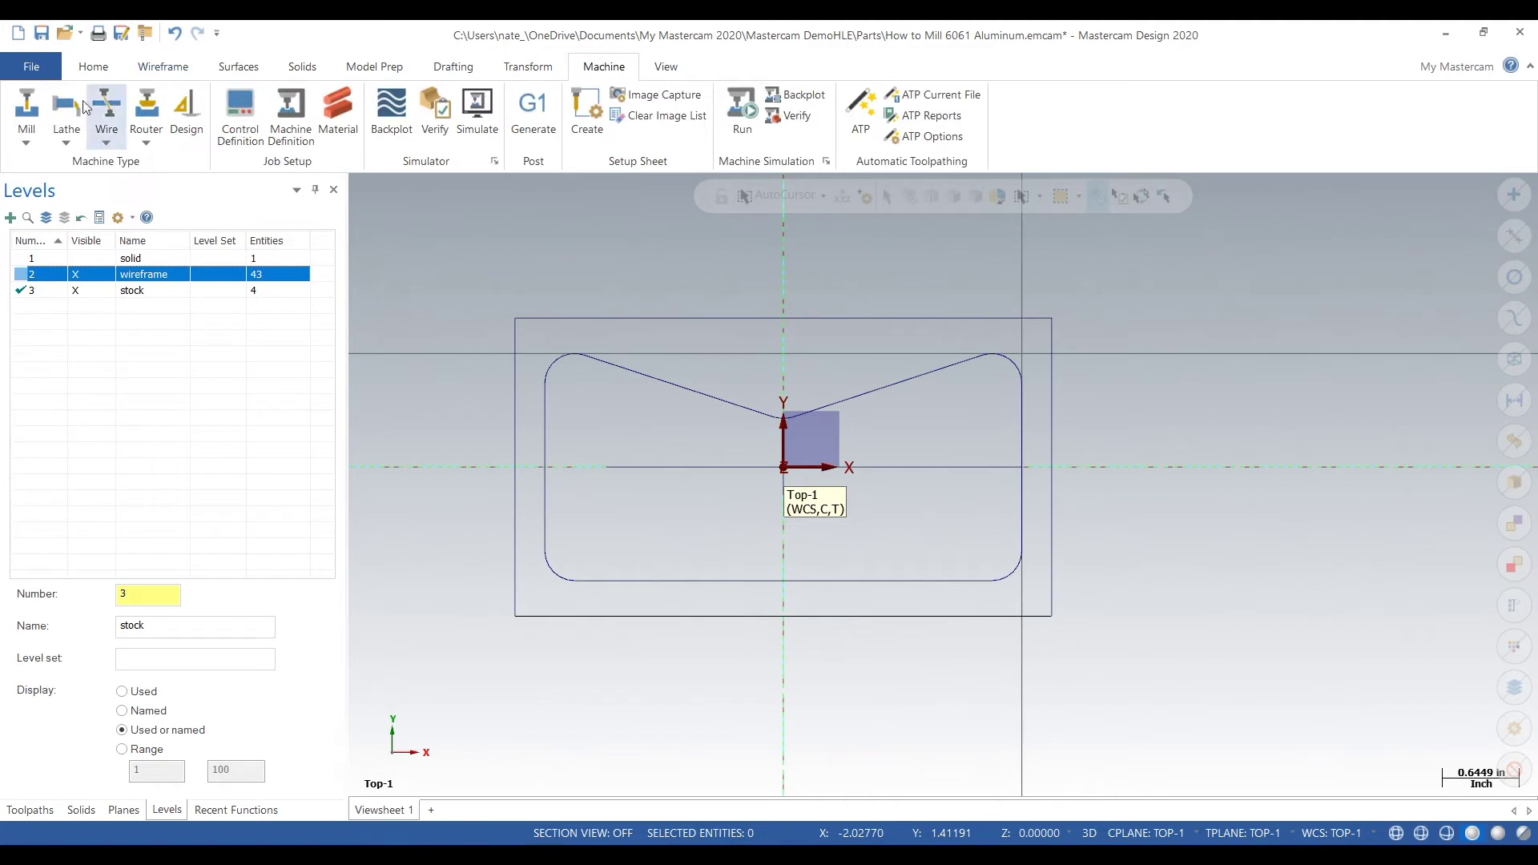
Load the Default Mill machine and expand the 2D toolpath gallery in the Toolpaths manager.
left_click(38, 140)
left_click(52, 162)
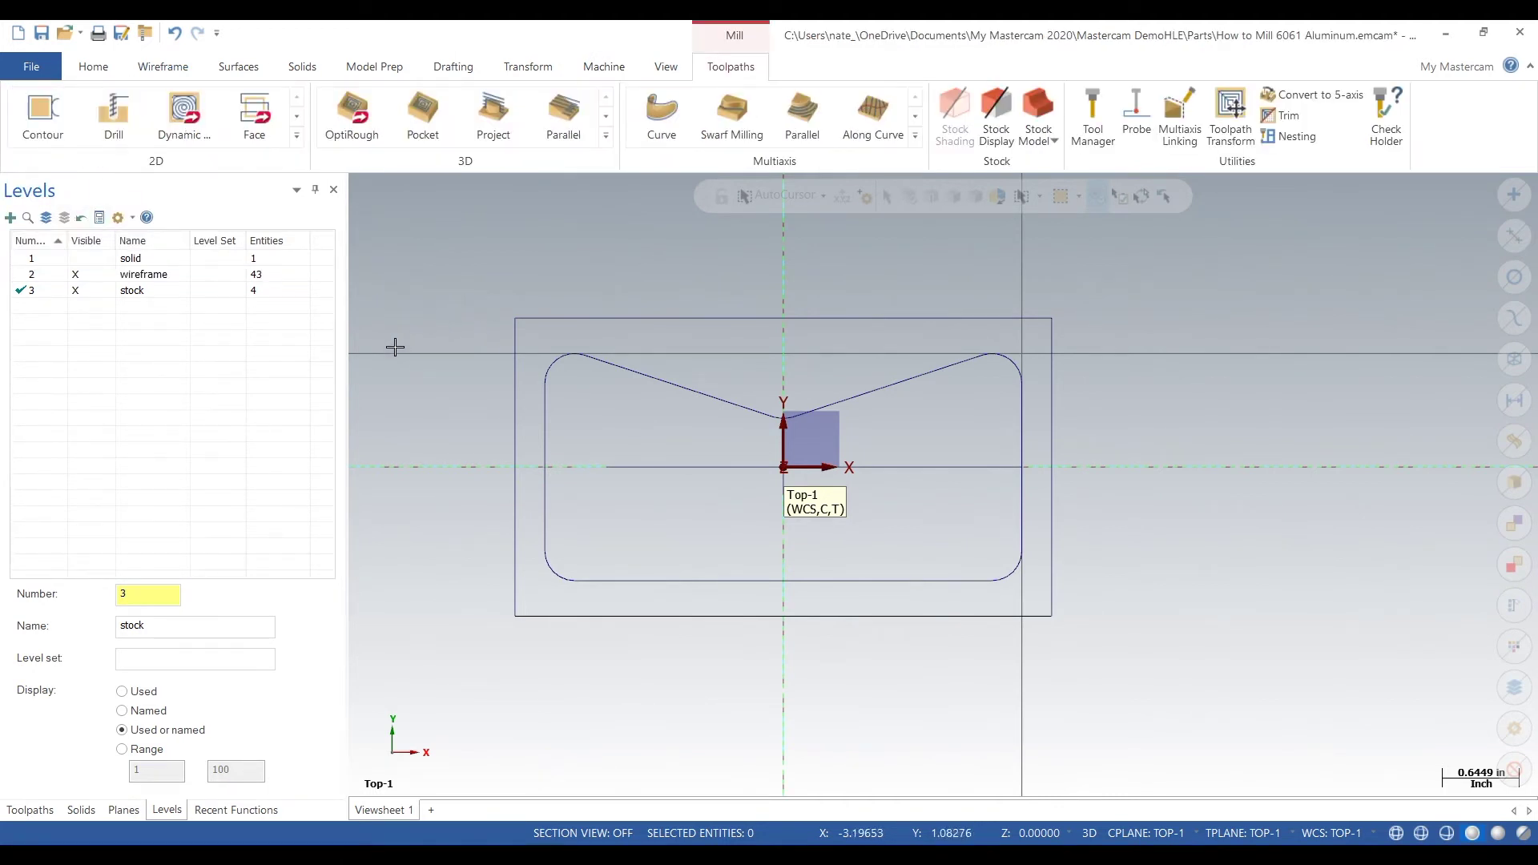
left_click(30, 810)
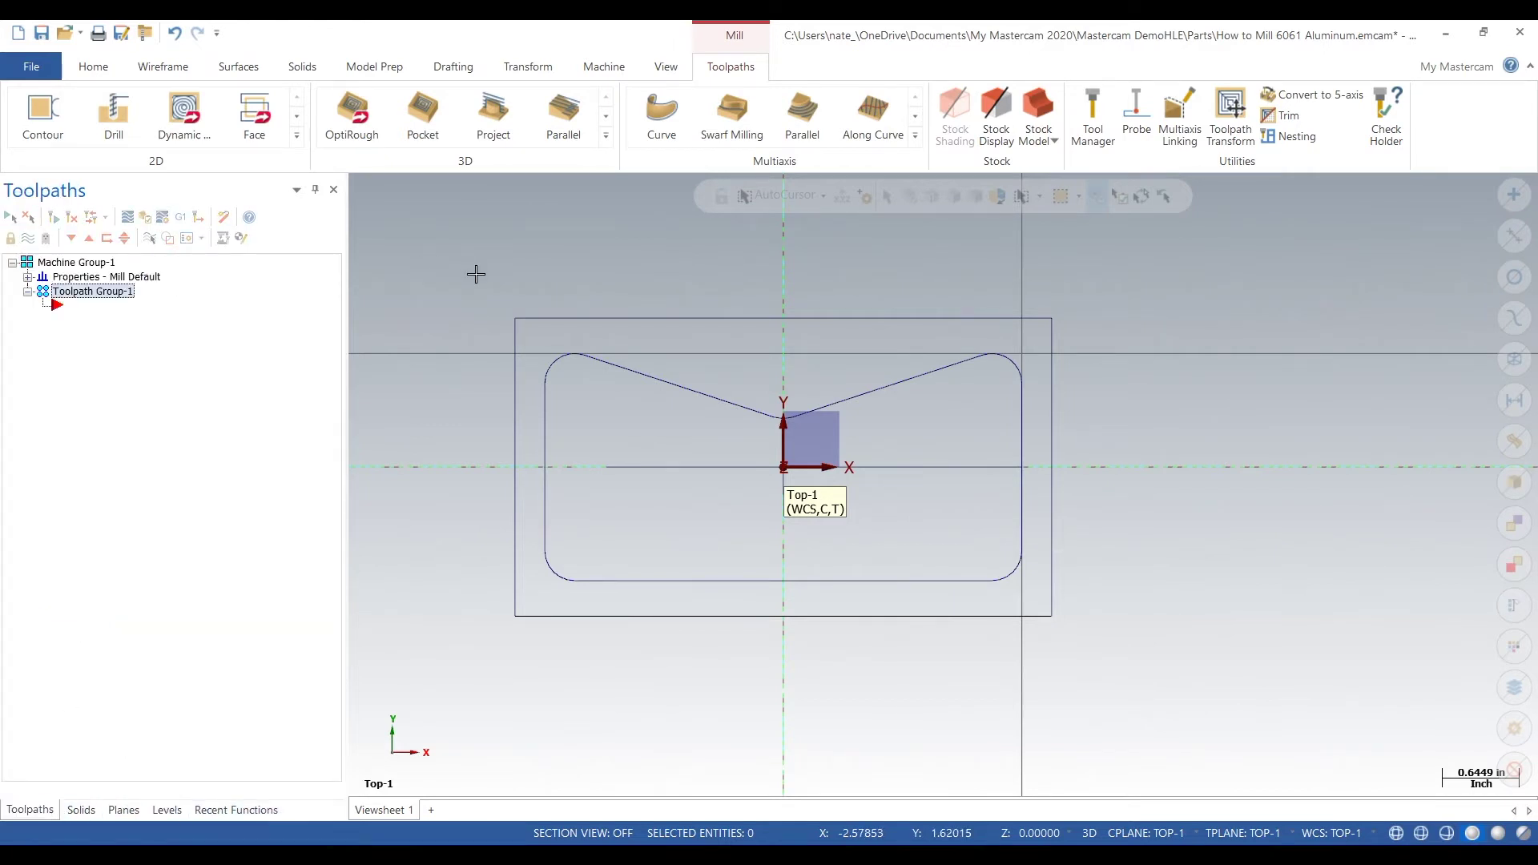
left_click(297, 135)
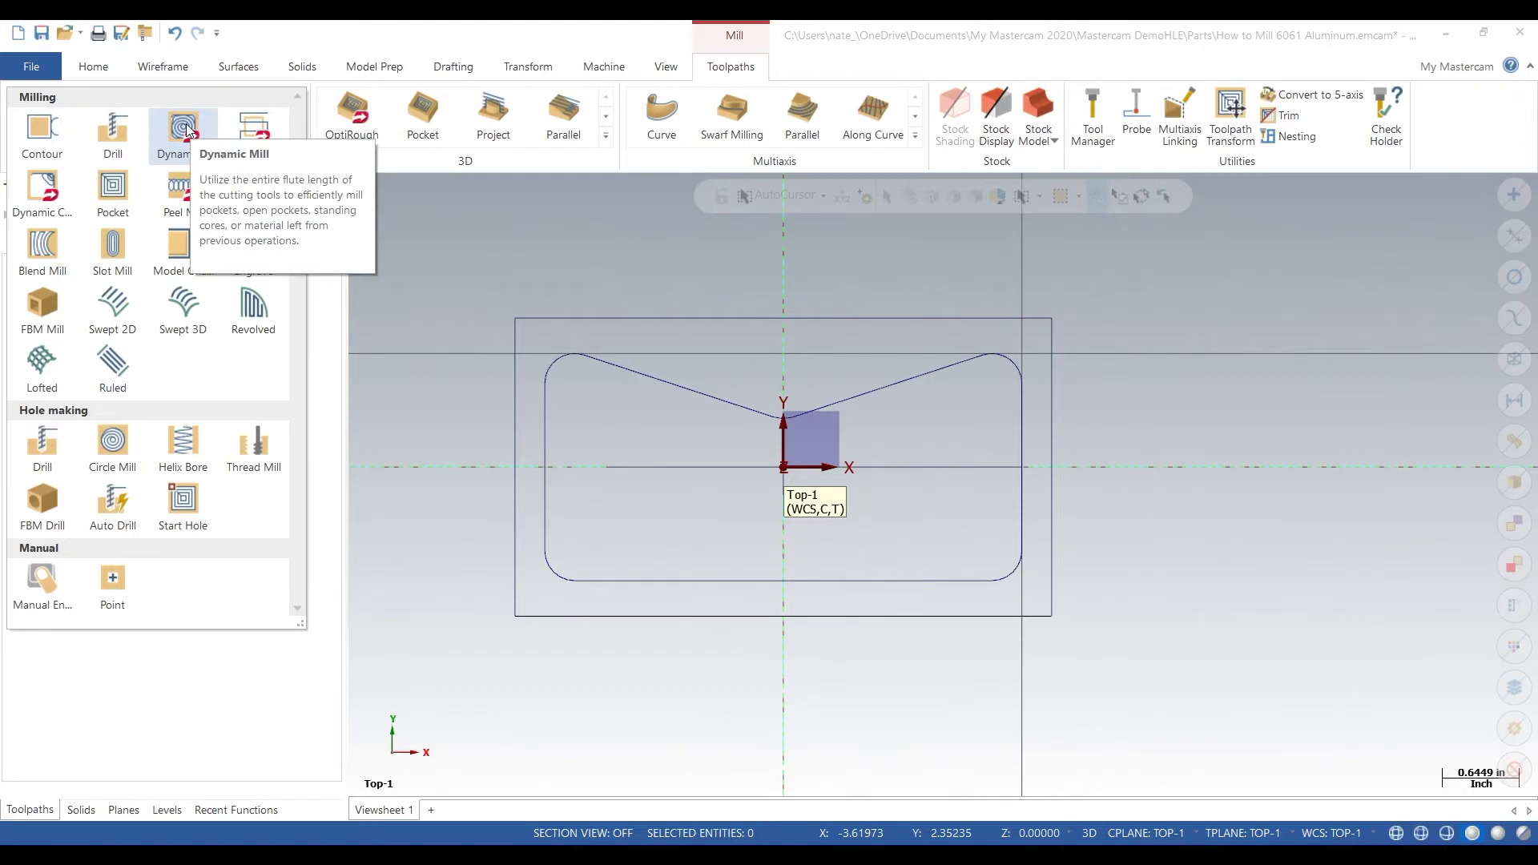
Start a Contour toolpath and begin the chain at the part's left edge, reversing its direction.
left_click(41, 133)
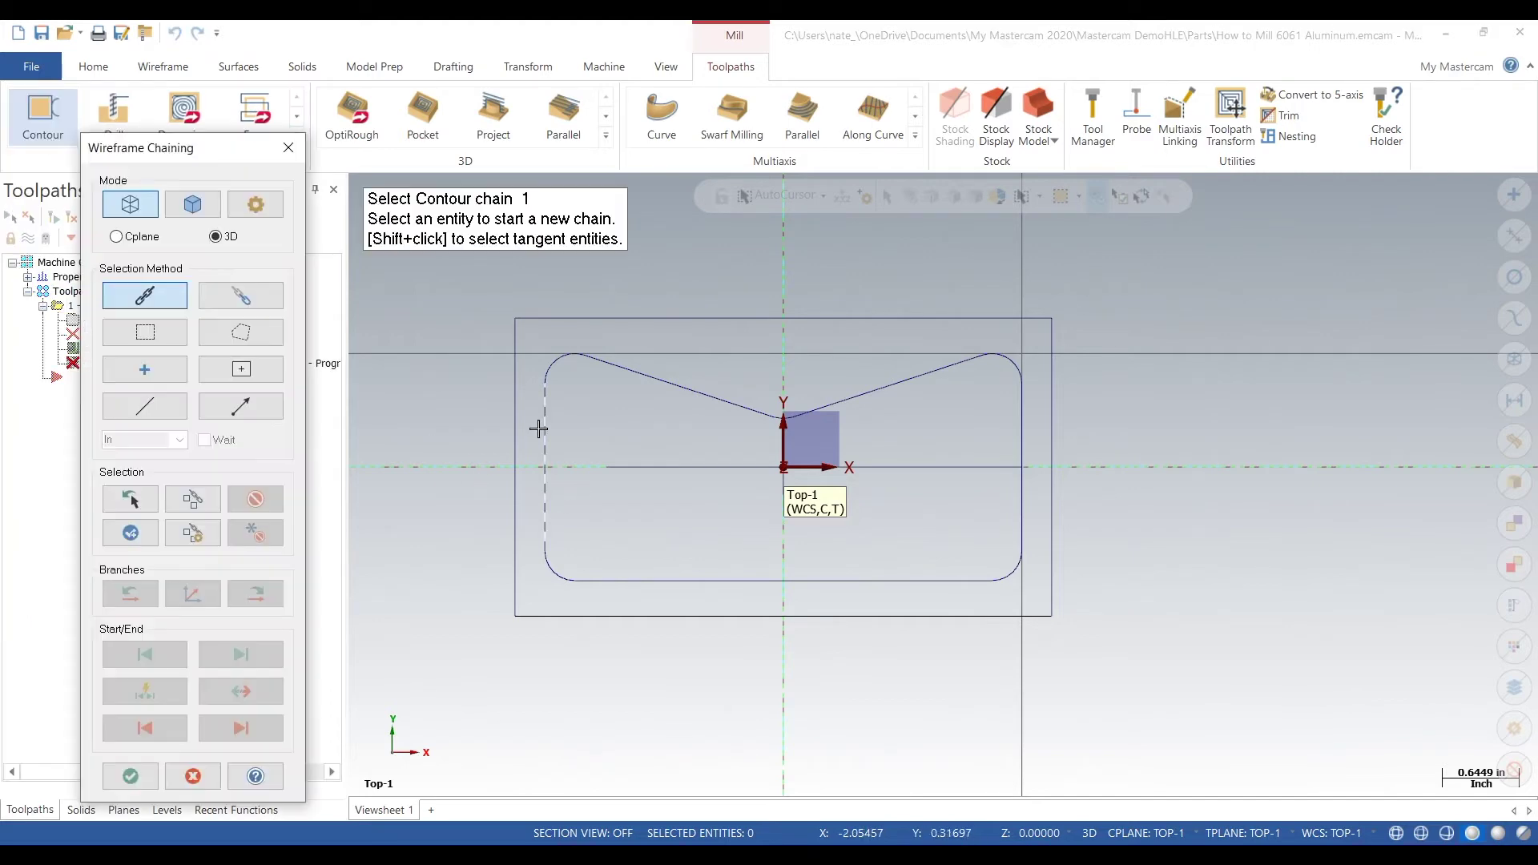
middle_click_drag(627, 462, 705, 444)
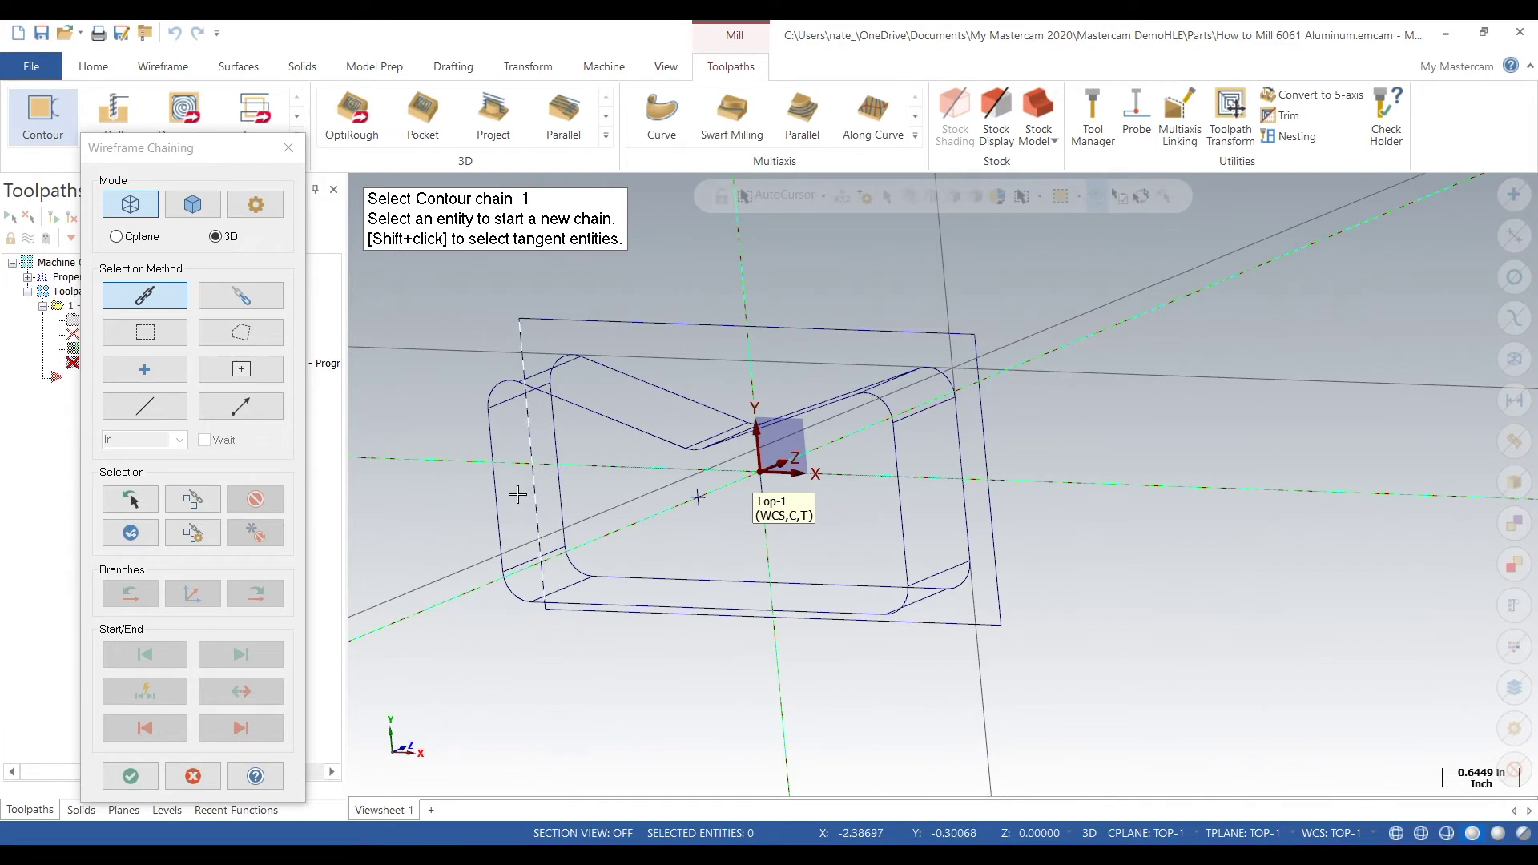
left_click(498, 477)
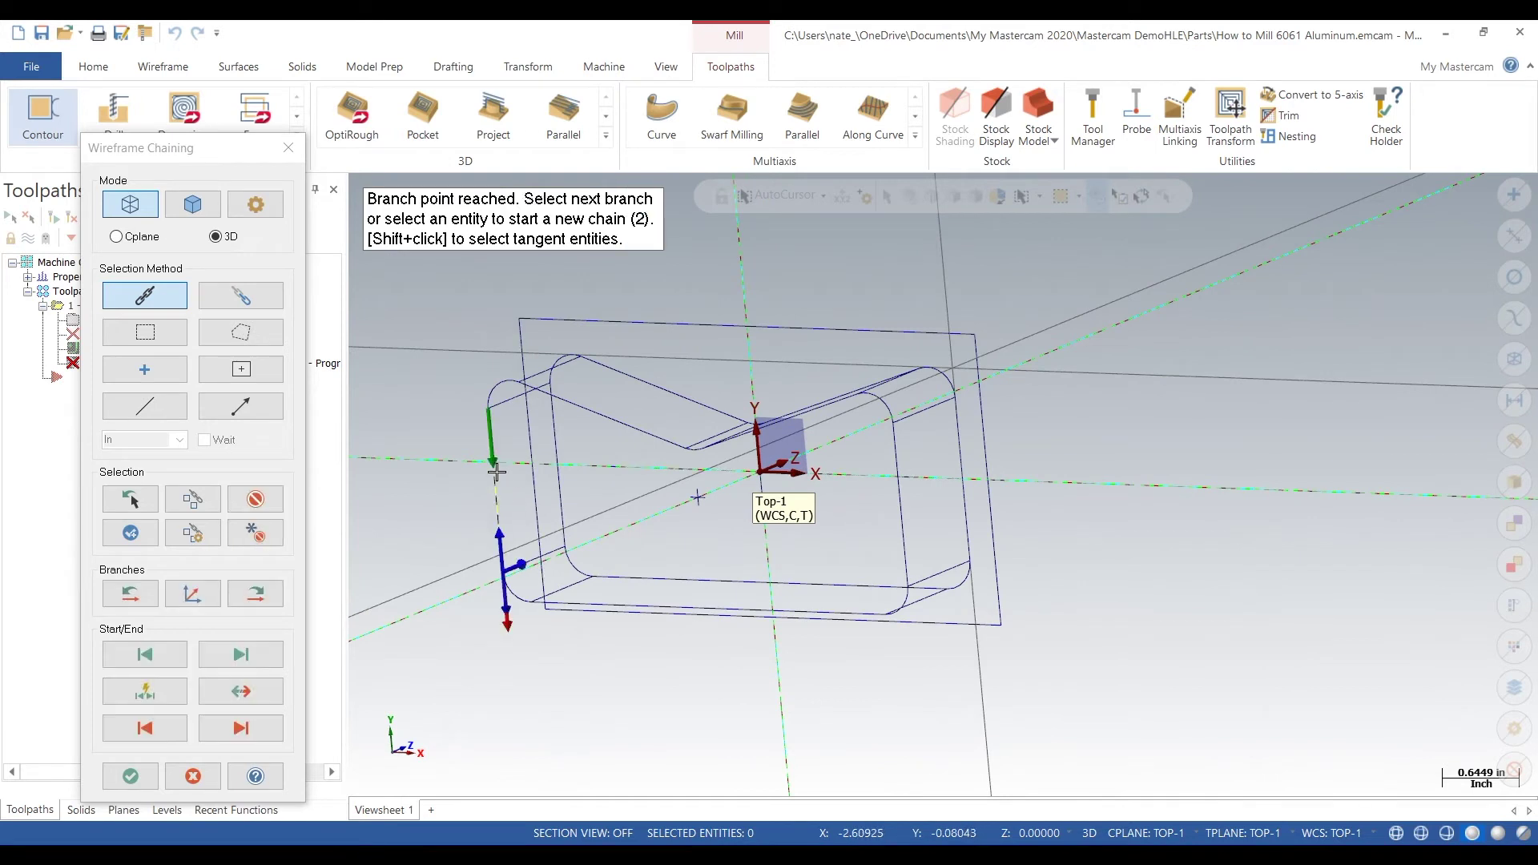
left_click(245, 694)
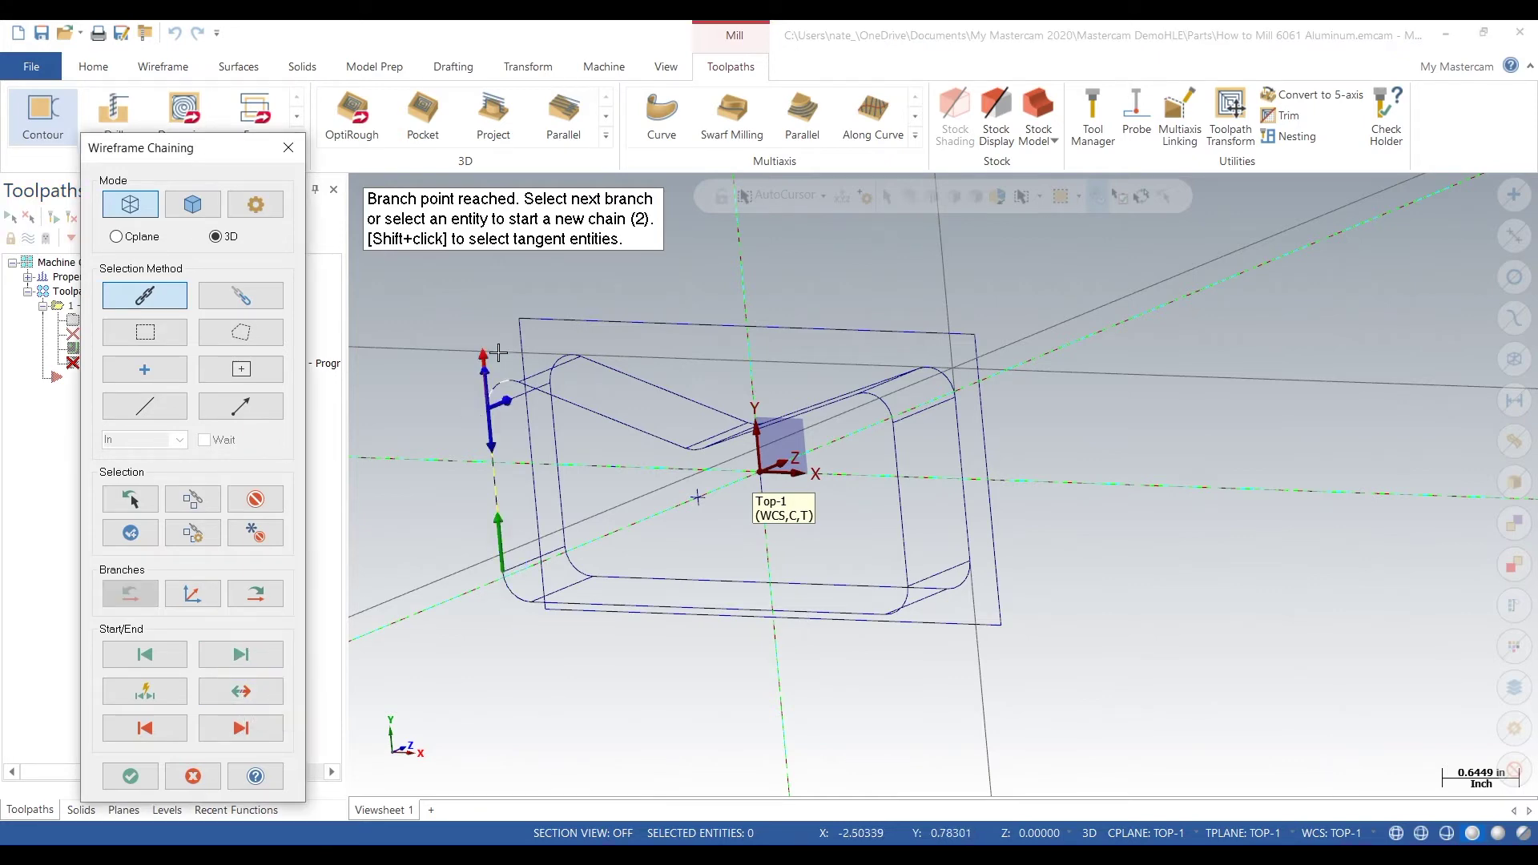
scroll(494, 400, "up", 2)
left_click(686, 456)
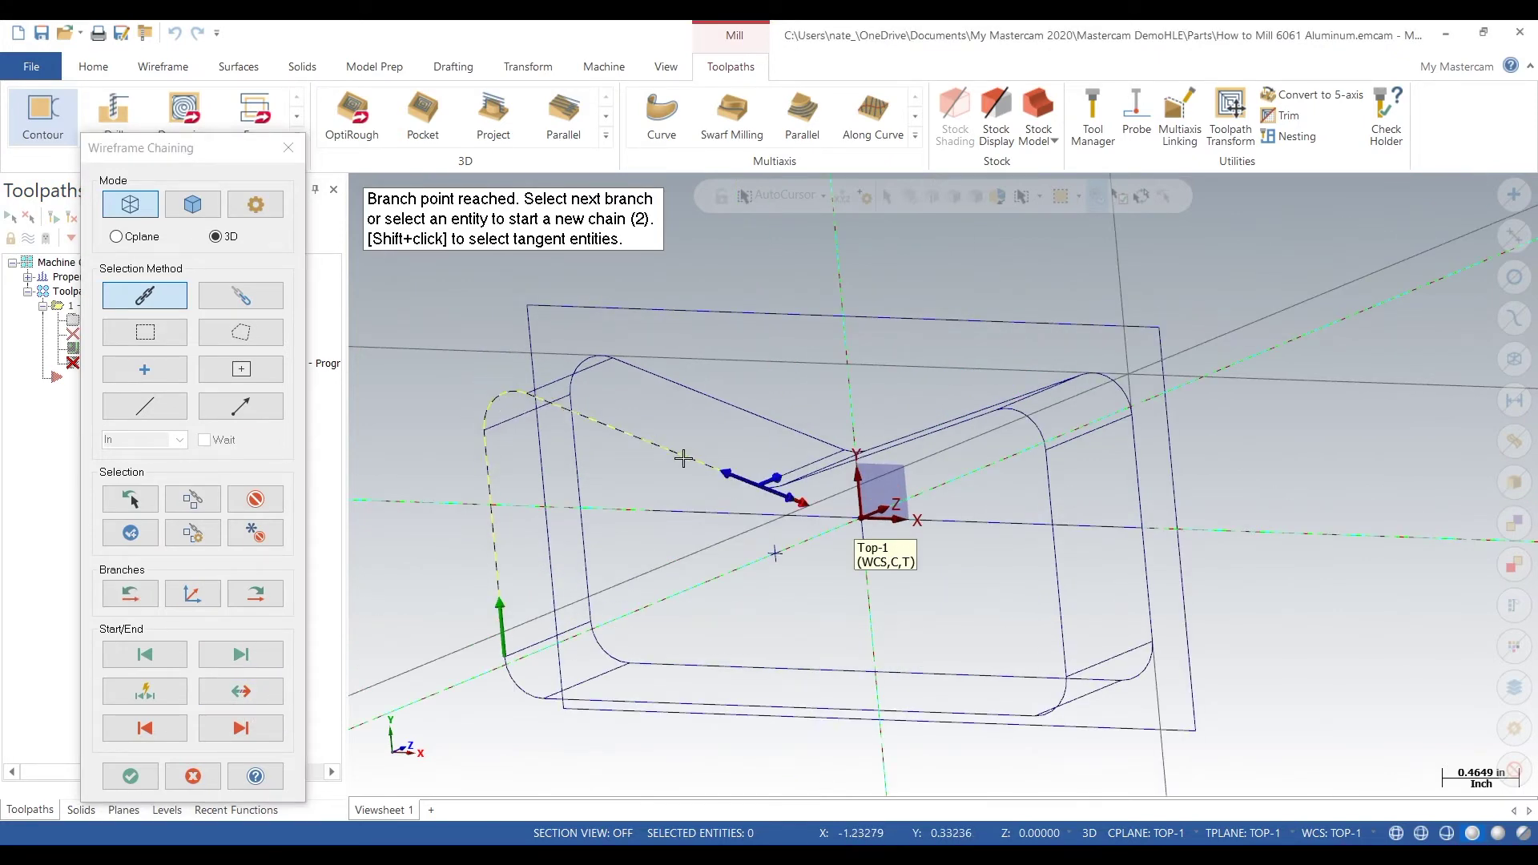
middle_click_drag(687, 457, 621, 444)
scroll(769, 493, "up", 3)
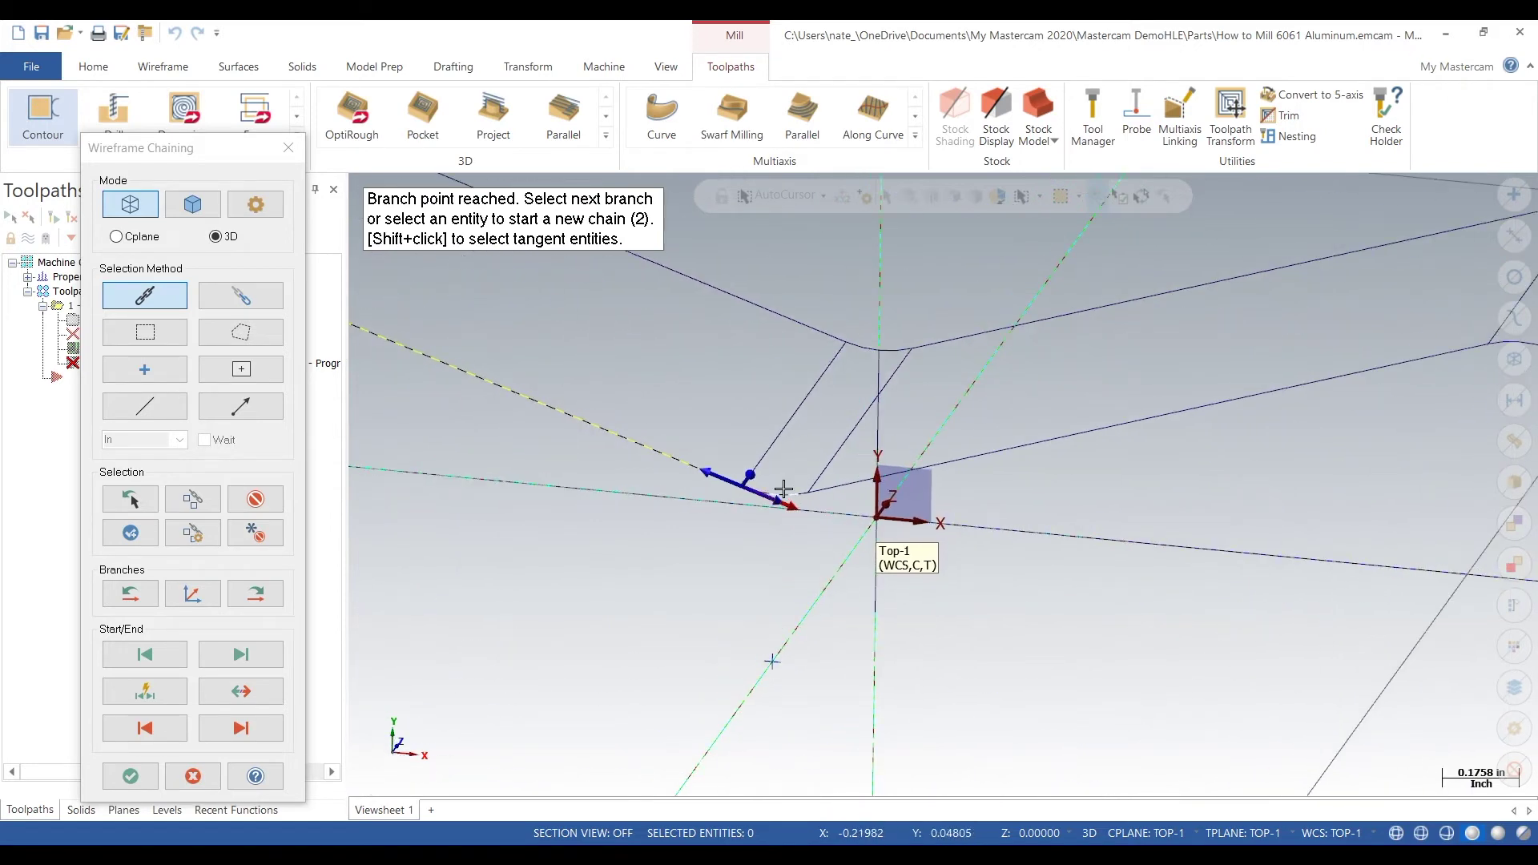
Extend the chain around the corner arcs, right side and whole bottom edge, then accept it.
left_click(1008, 448)
scroll(1006, 447, "down", 2)
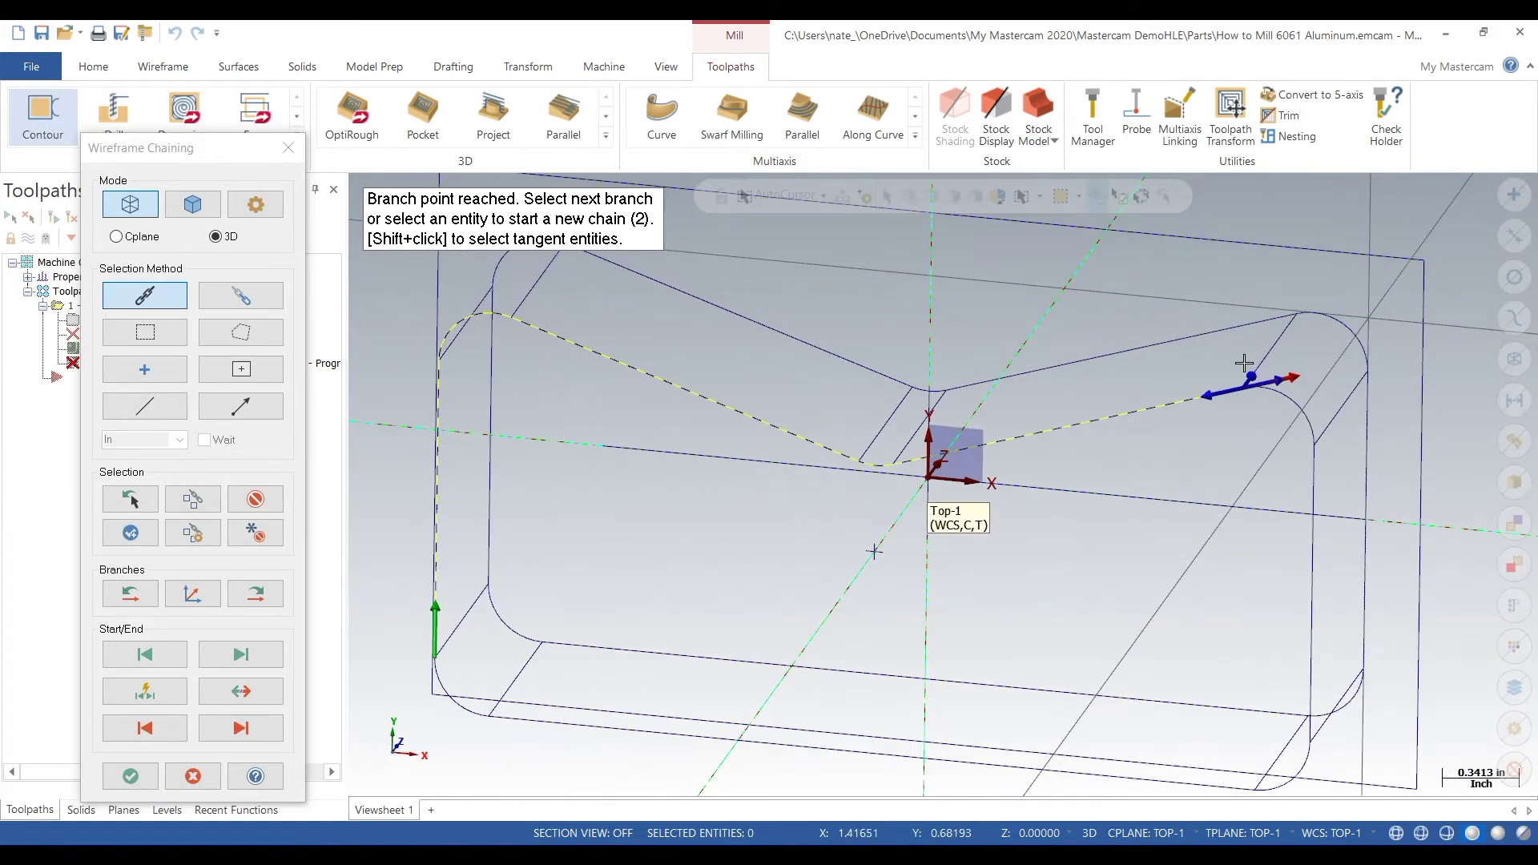
left_click(1292, 400)
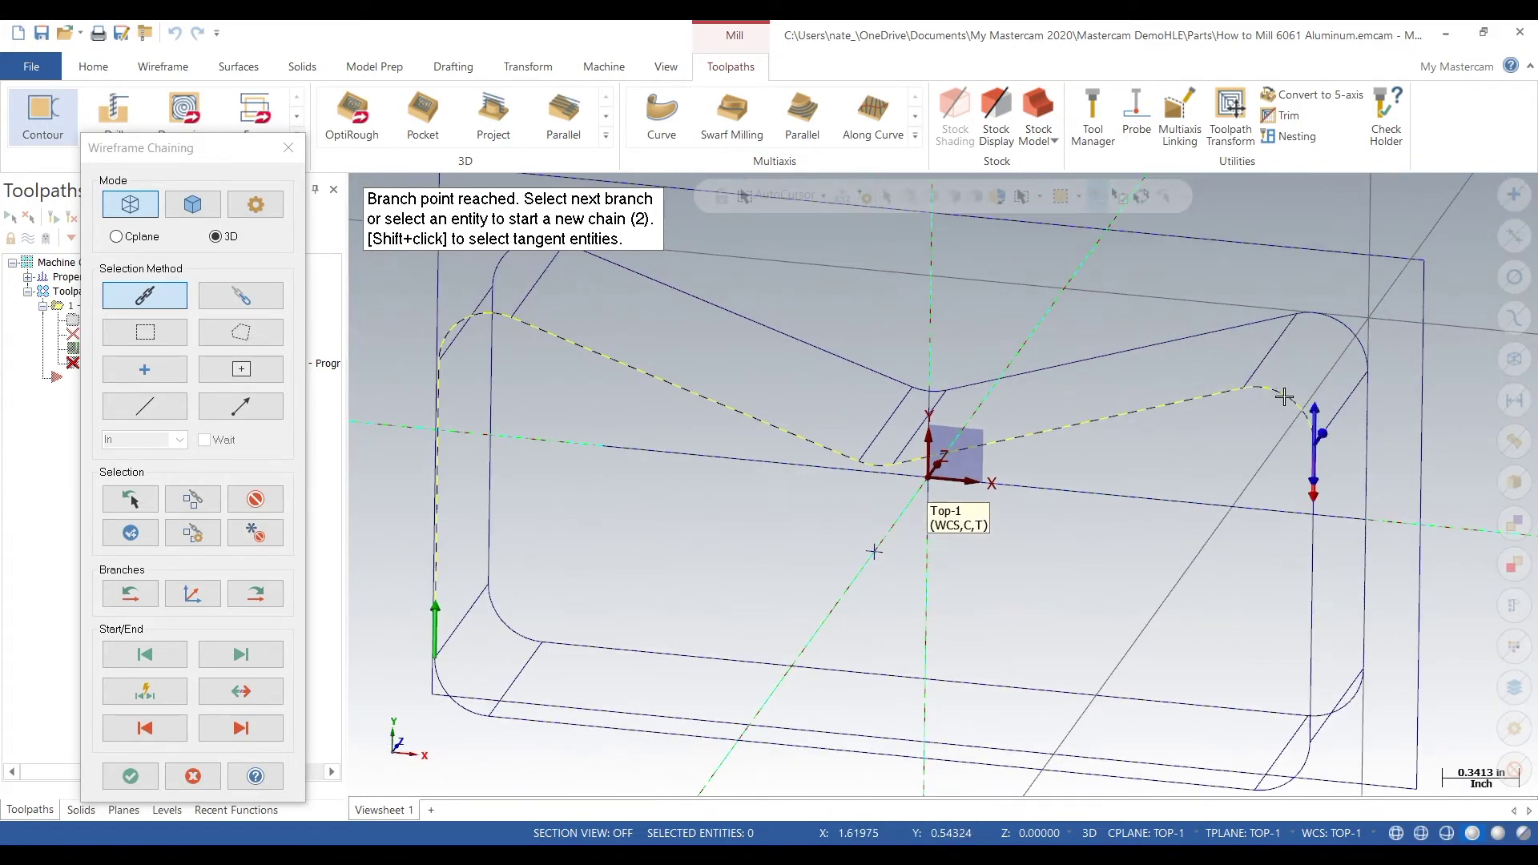
left_click(1314, 550)
scroll(1314, 470, "down", 1)
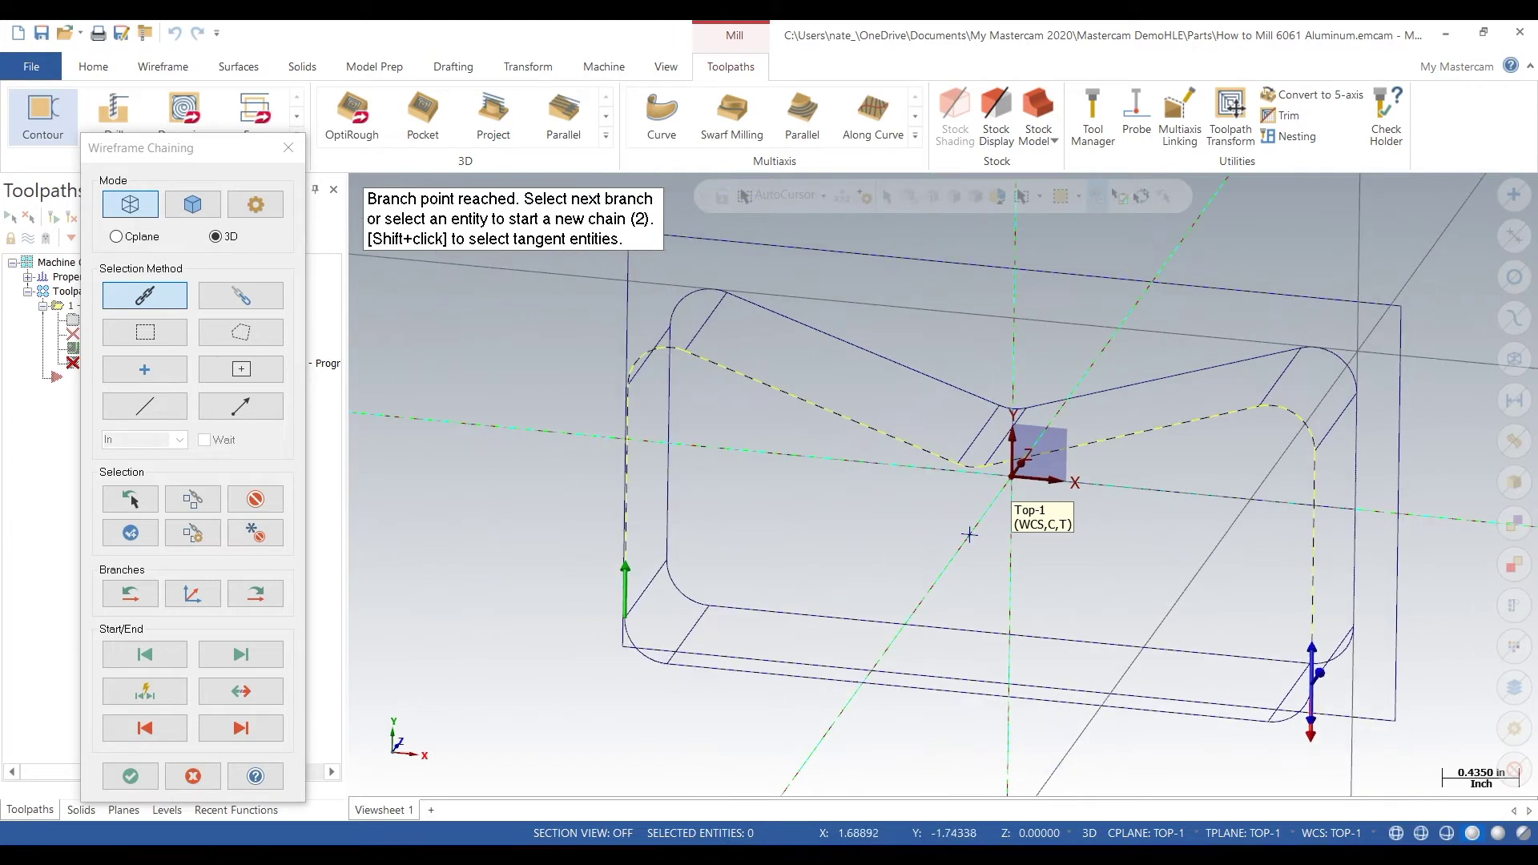
left_click(1286, 719)
left_click(1049, 705)
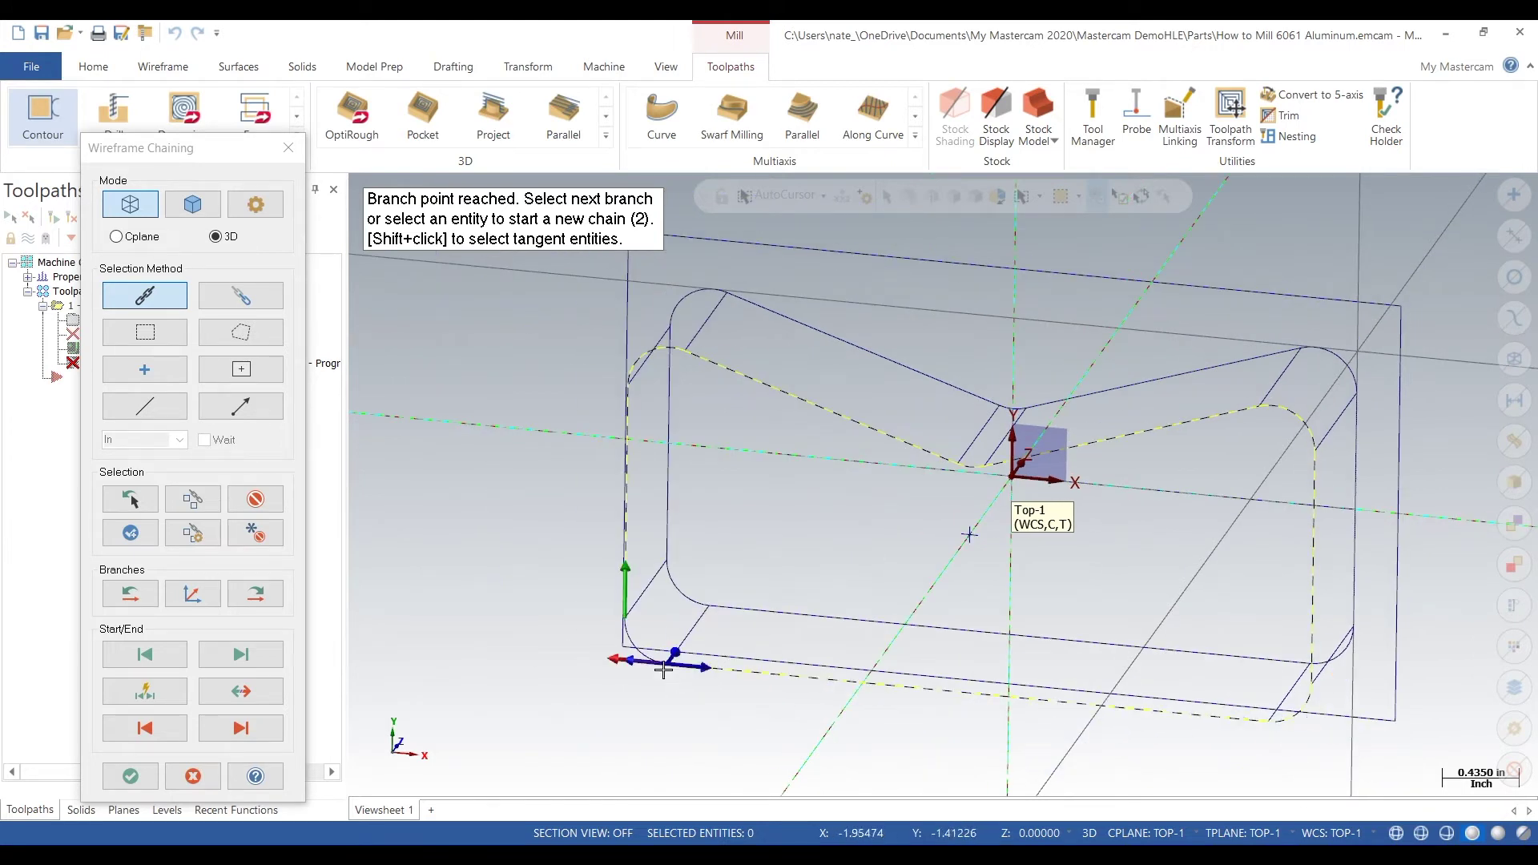
scroll(632, 650, "up", 4)
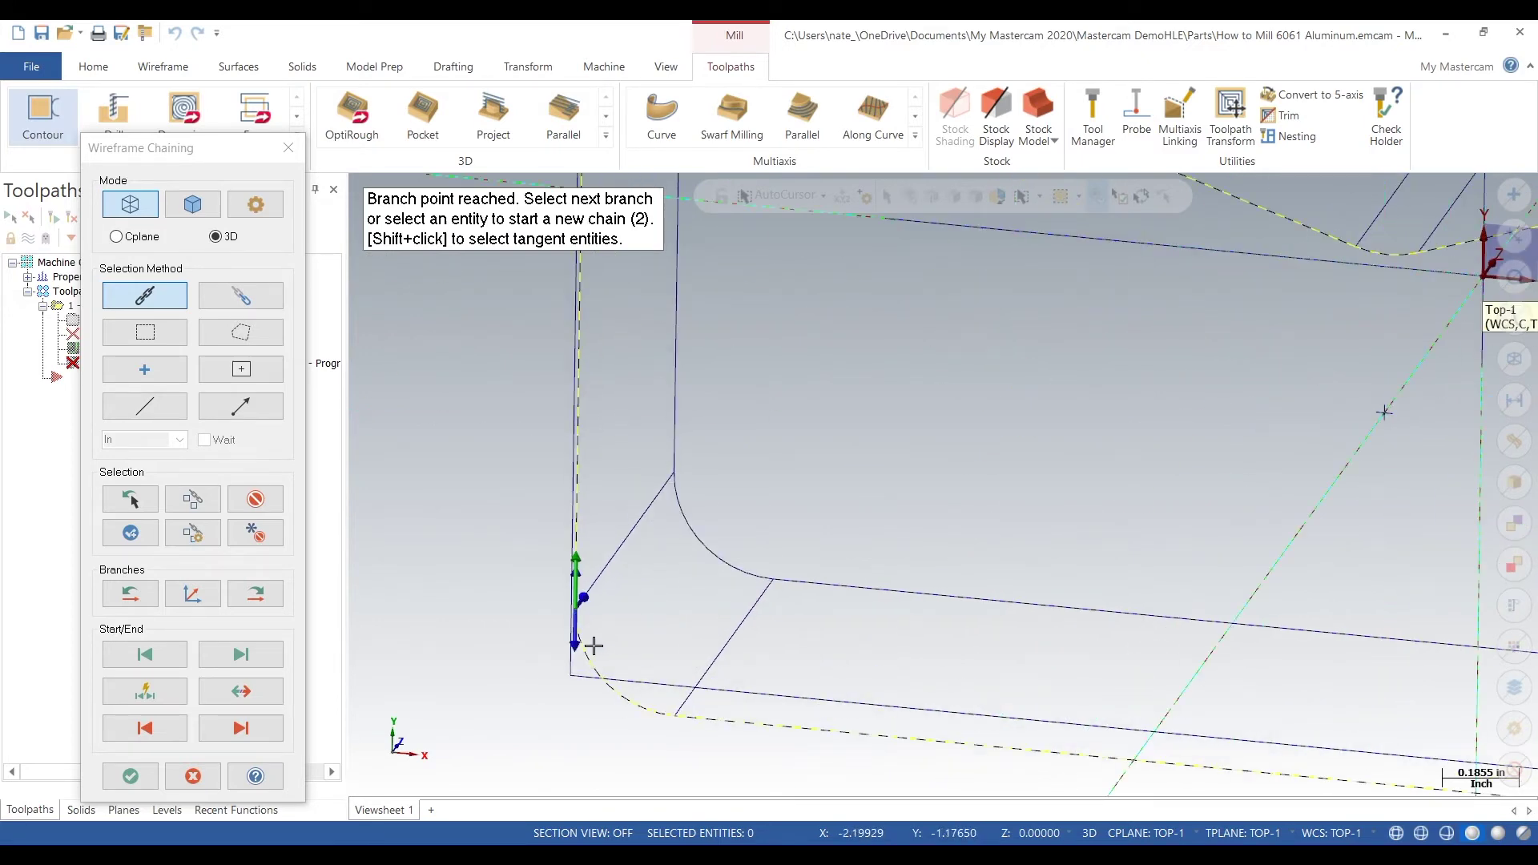
middle_click_drag(590, 645, 924, 523)
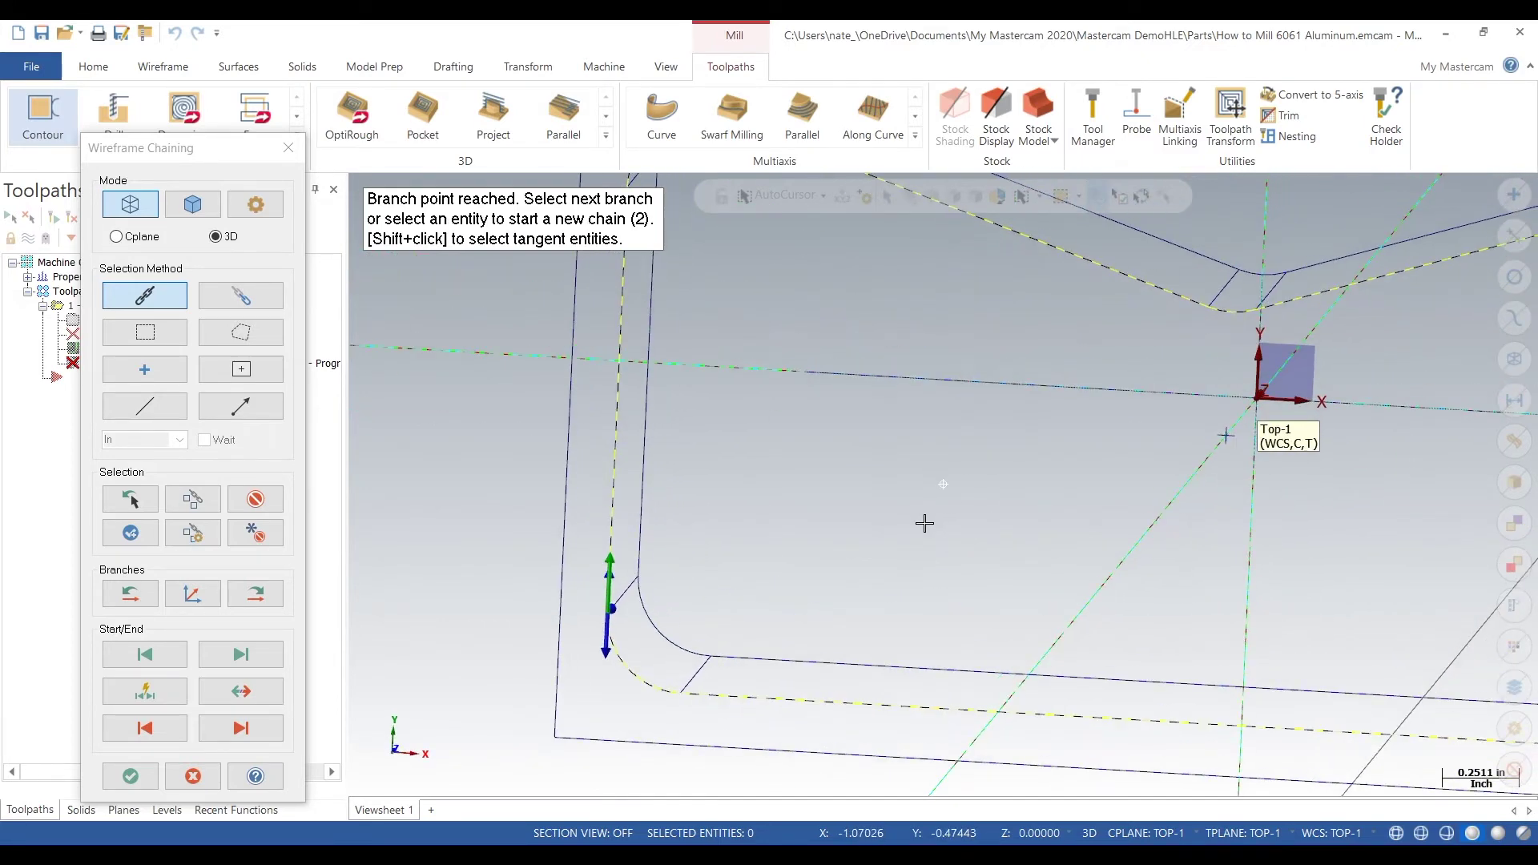
scroll(844, 473, "down", 4)
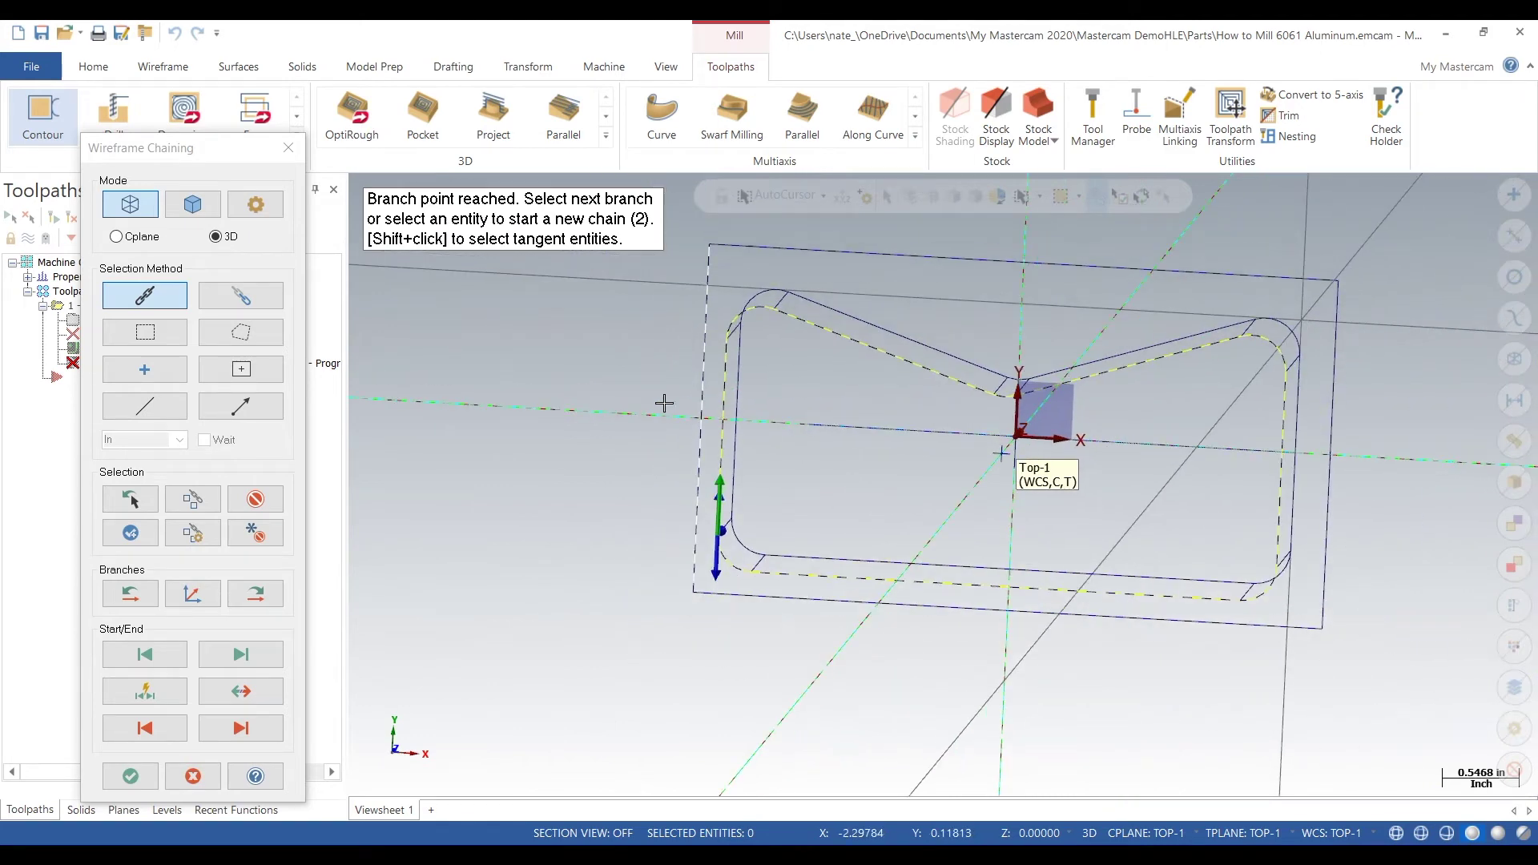
left_click(130, 775)
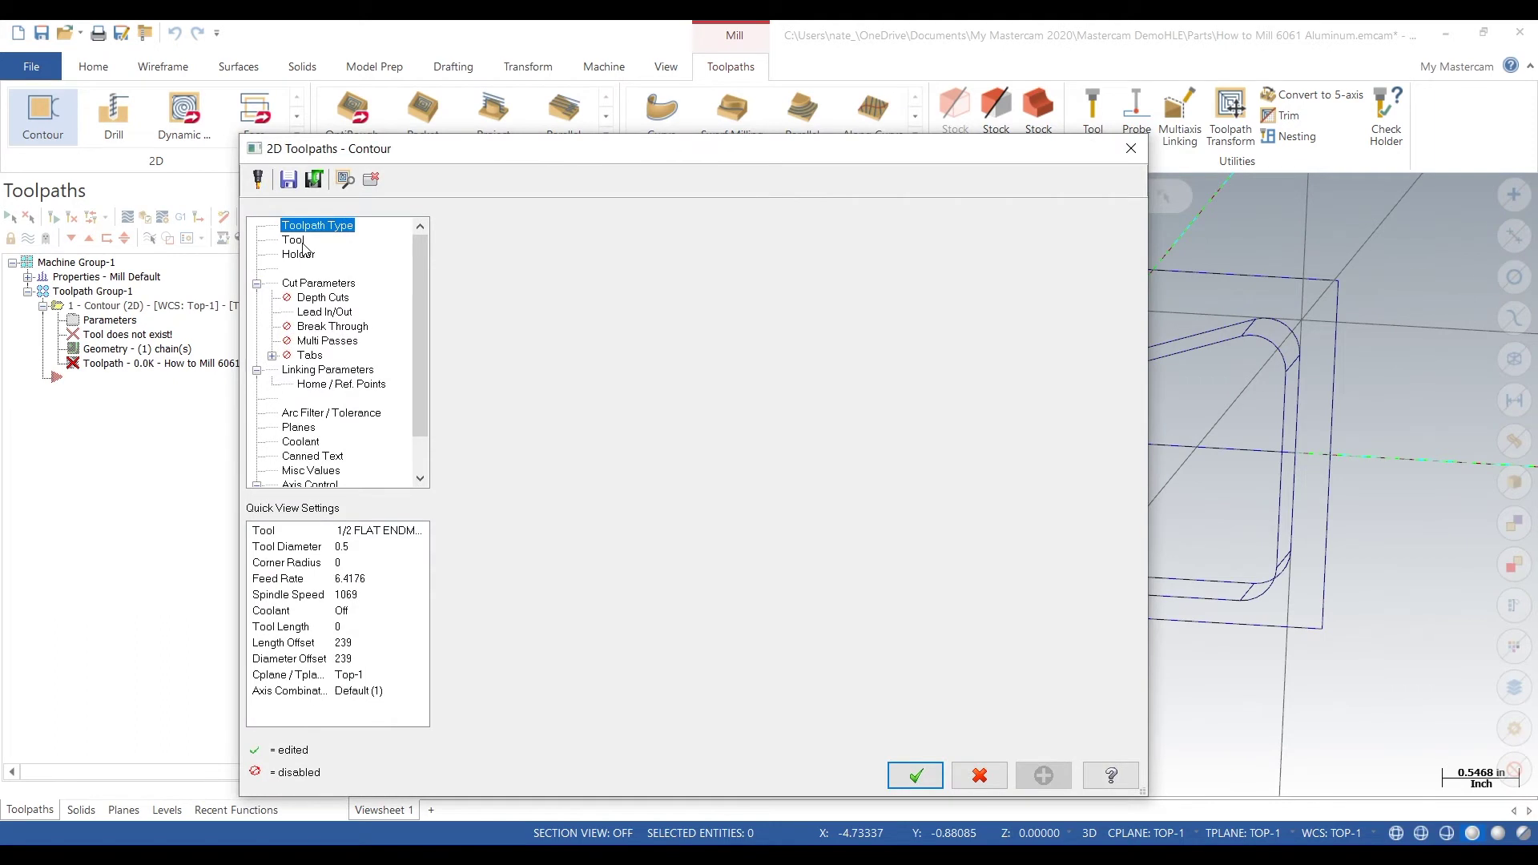
Set Tool # 1, Length offset 1 and Diameter offset 1 on the contour's Tool page.
left_click(292, 240)
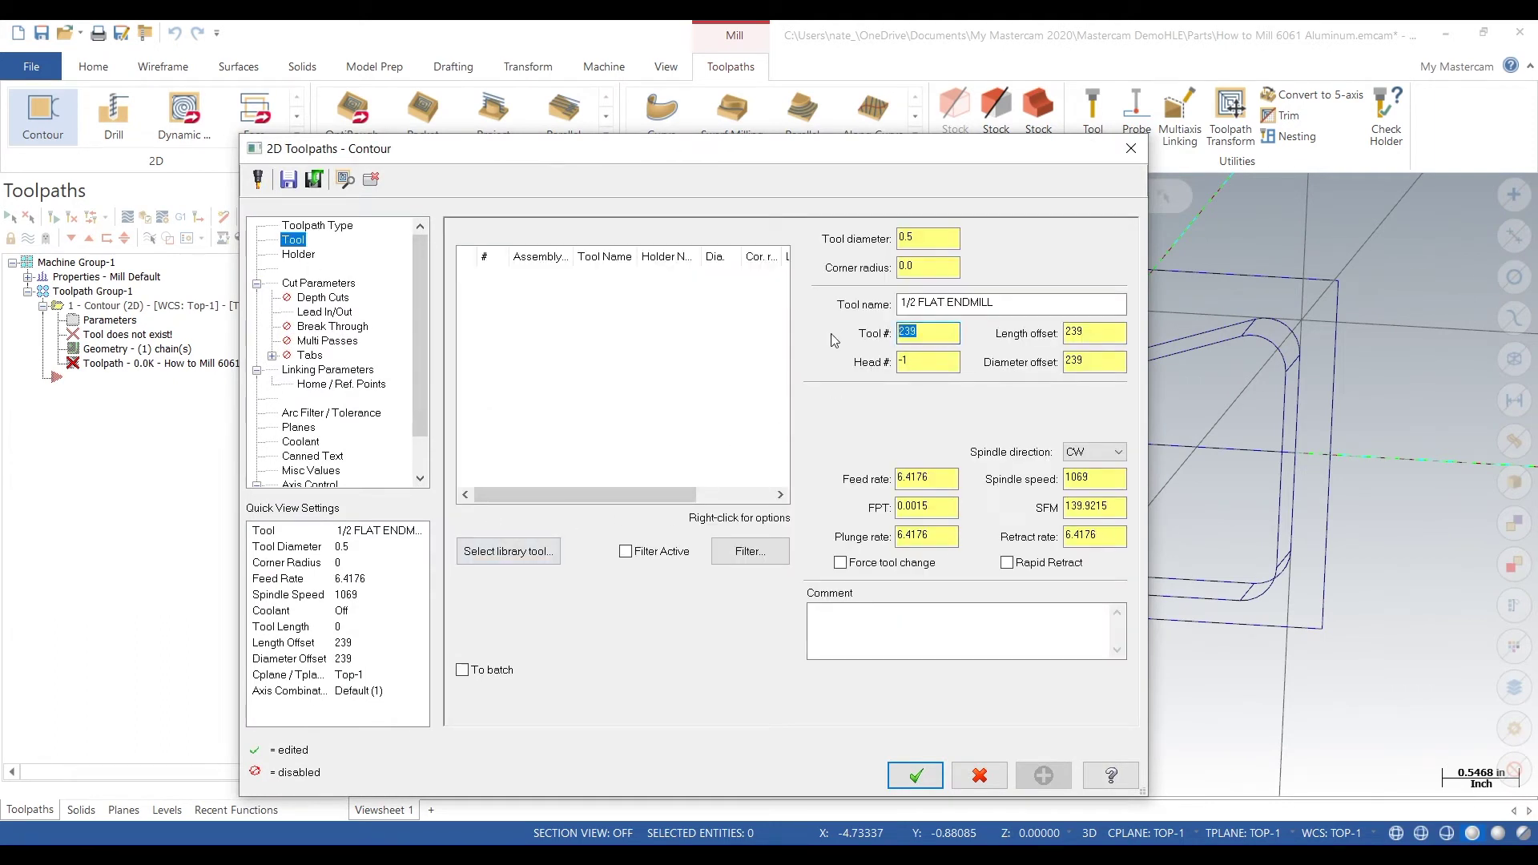
type("1")
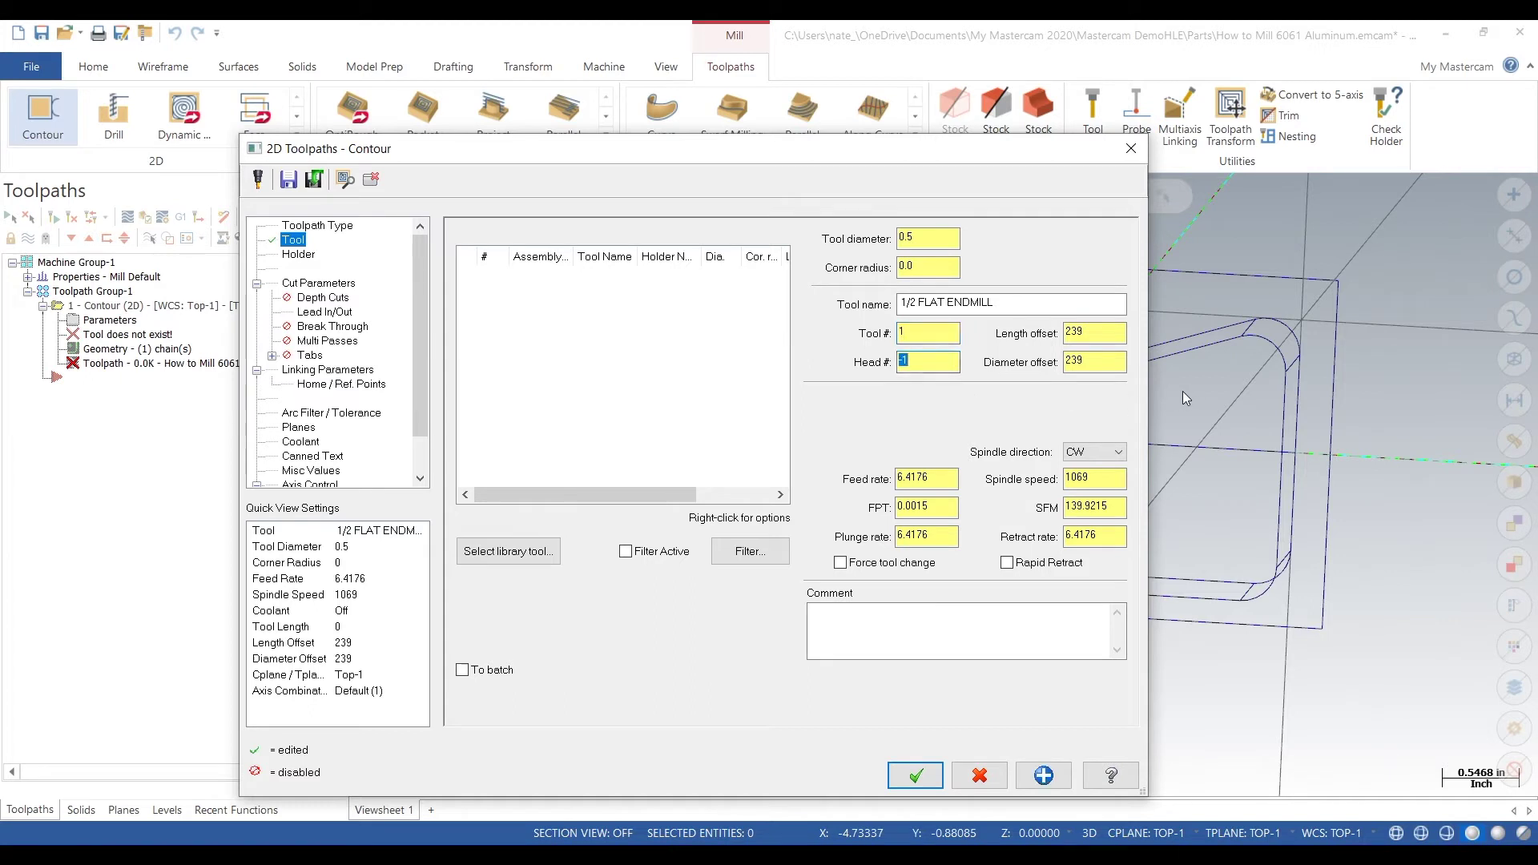
left_click(1090, 340)
left_click_drag(1090, 340, 1008, 348)
type("1")
key("Tab")
type("1")
left_click(1100, 478)
In the milling speed calculator, enter 225 SFM, 0.5 diameter, 5 teeth and 0.0012 IPT.
mouse_move(704, 840)
left_click(712, 813)
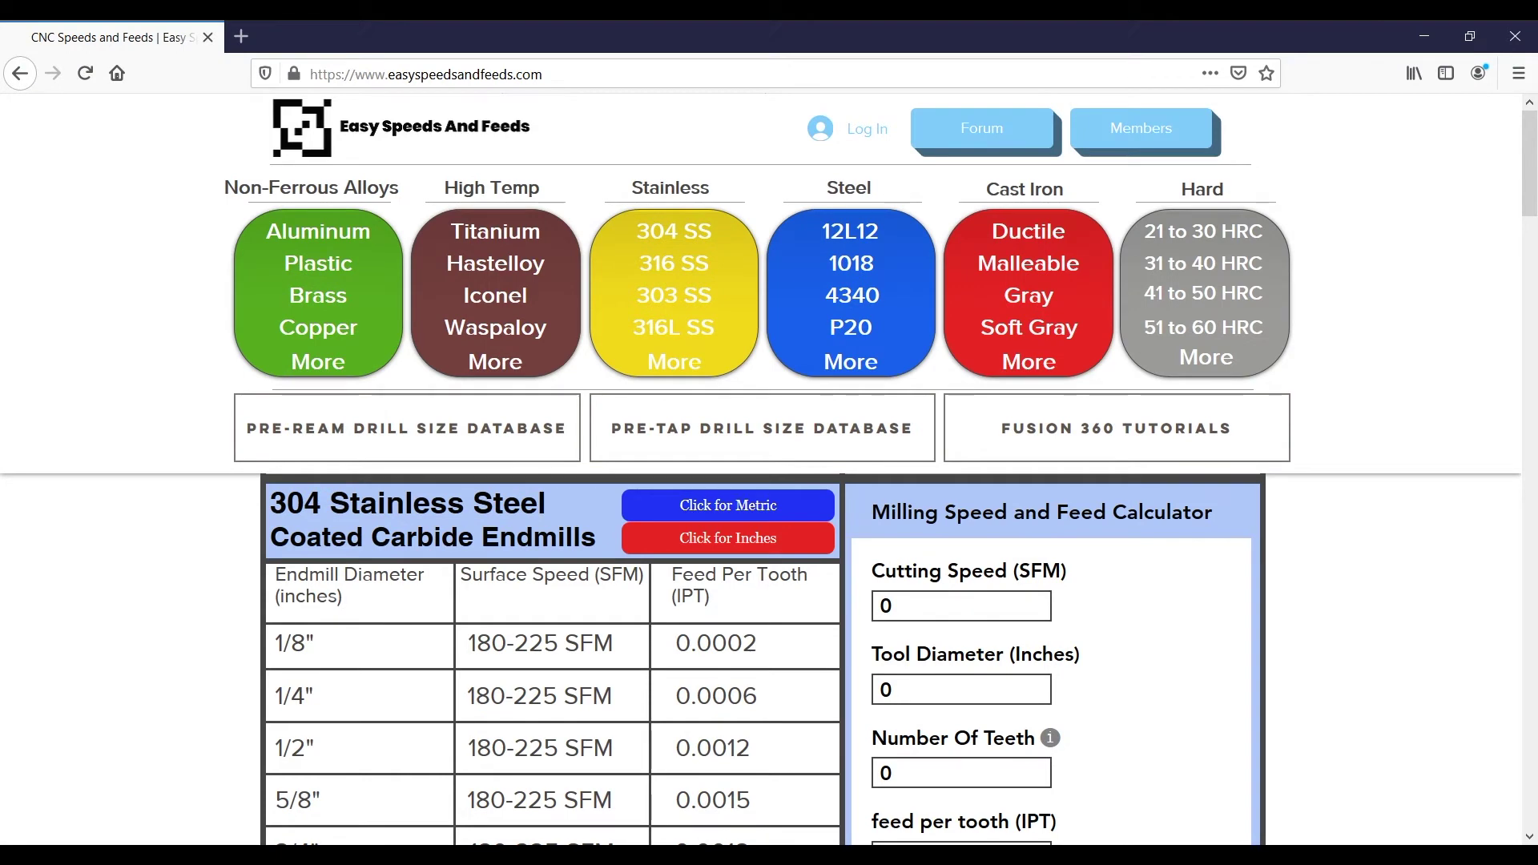
scroll(570, 474, "down", 1)
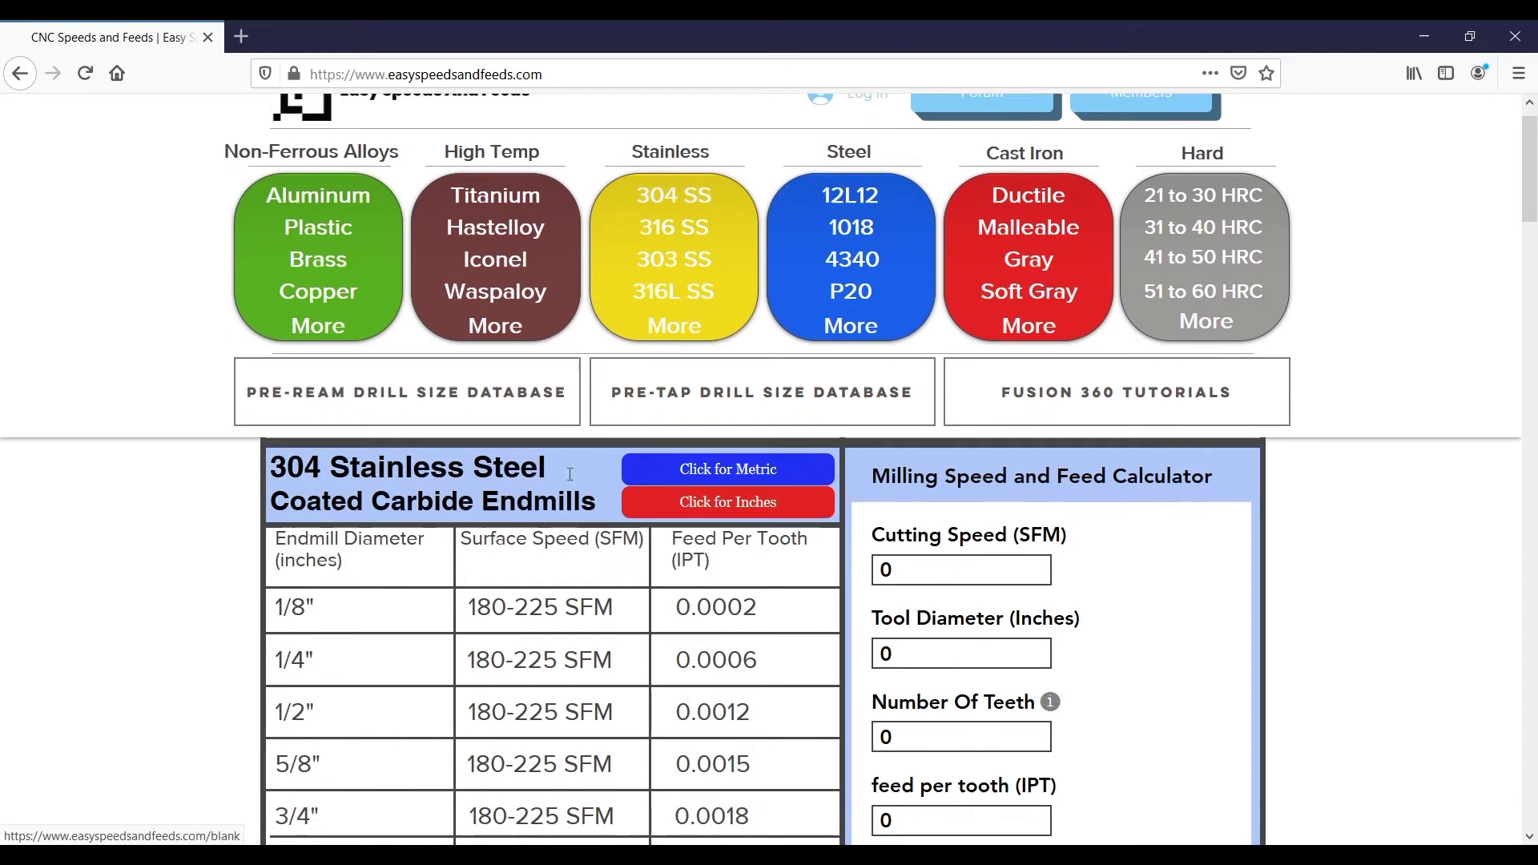
scroll(569, 473, "down", 3)
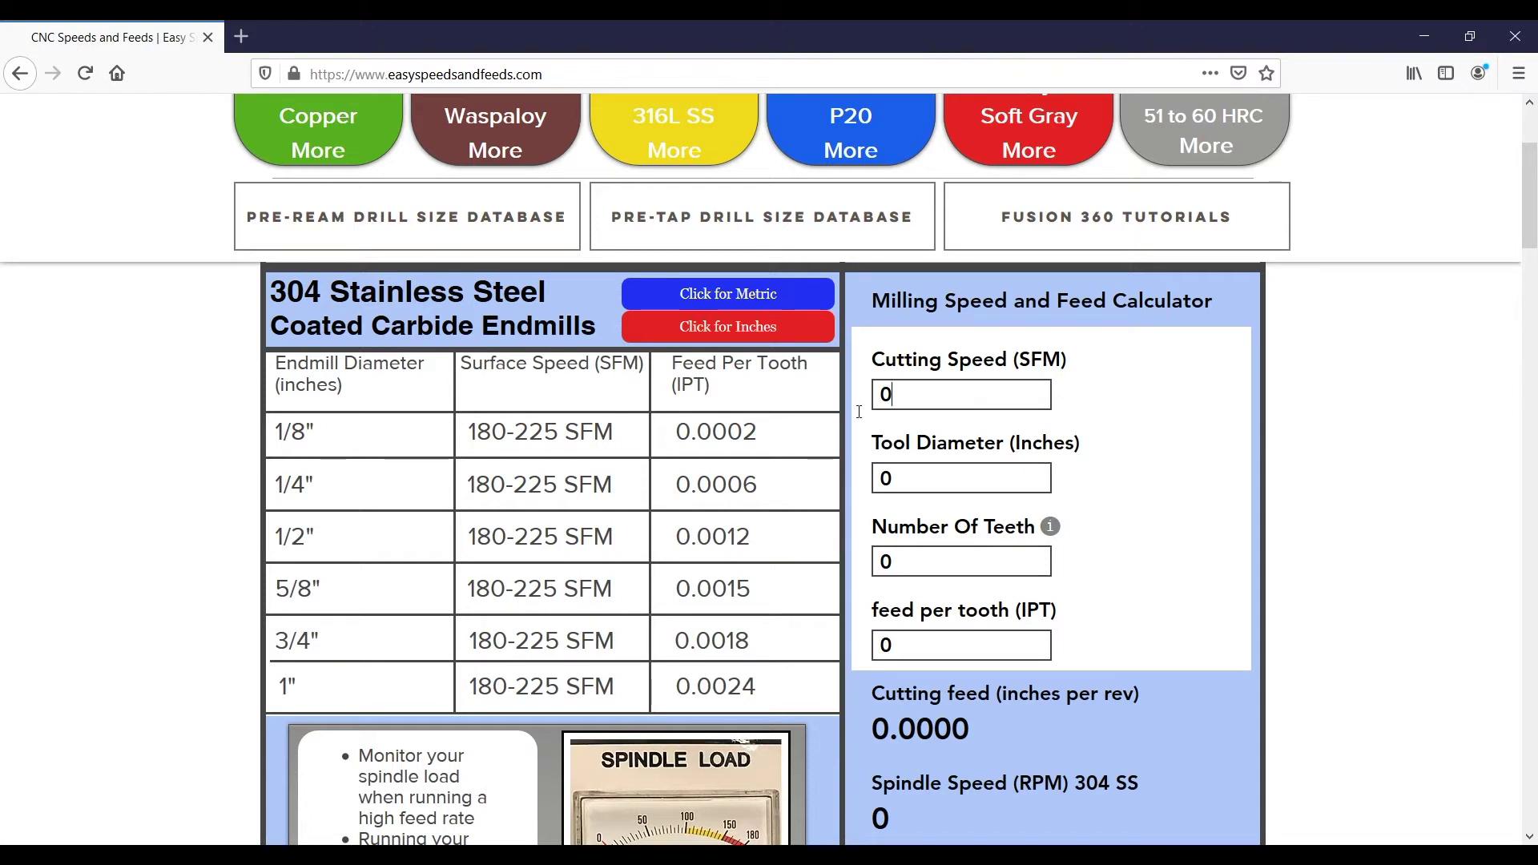
key("ctrl+a")
type("22")
key("Tab")
type("0.5")
key("Tab")
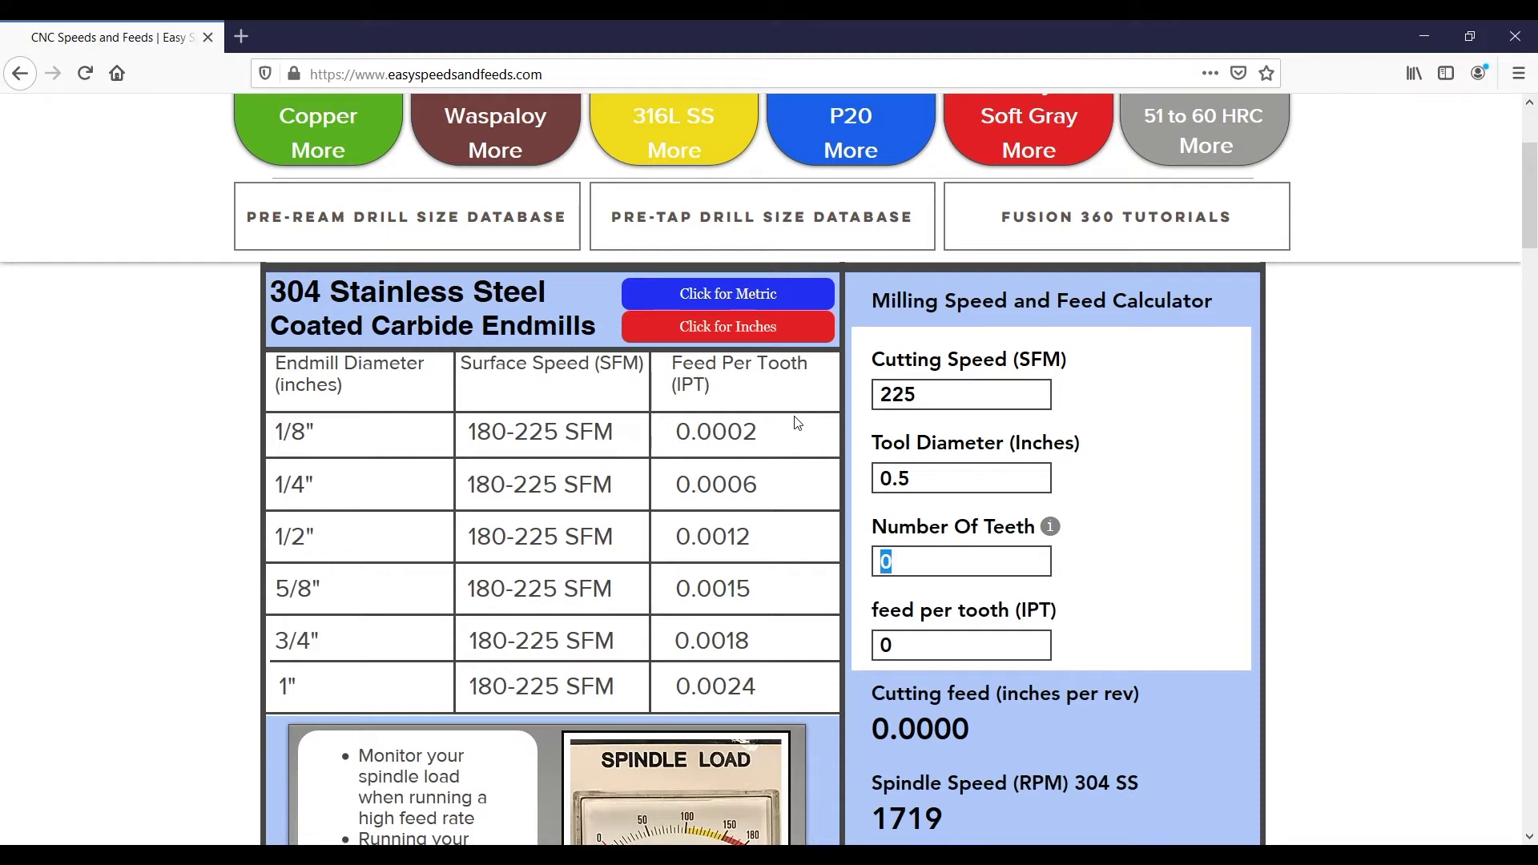
type("5")
key("Tab")
type("0.0012")
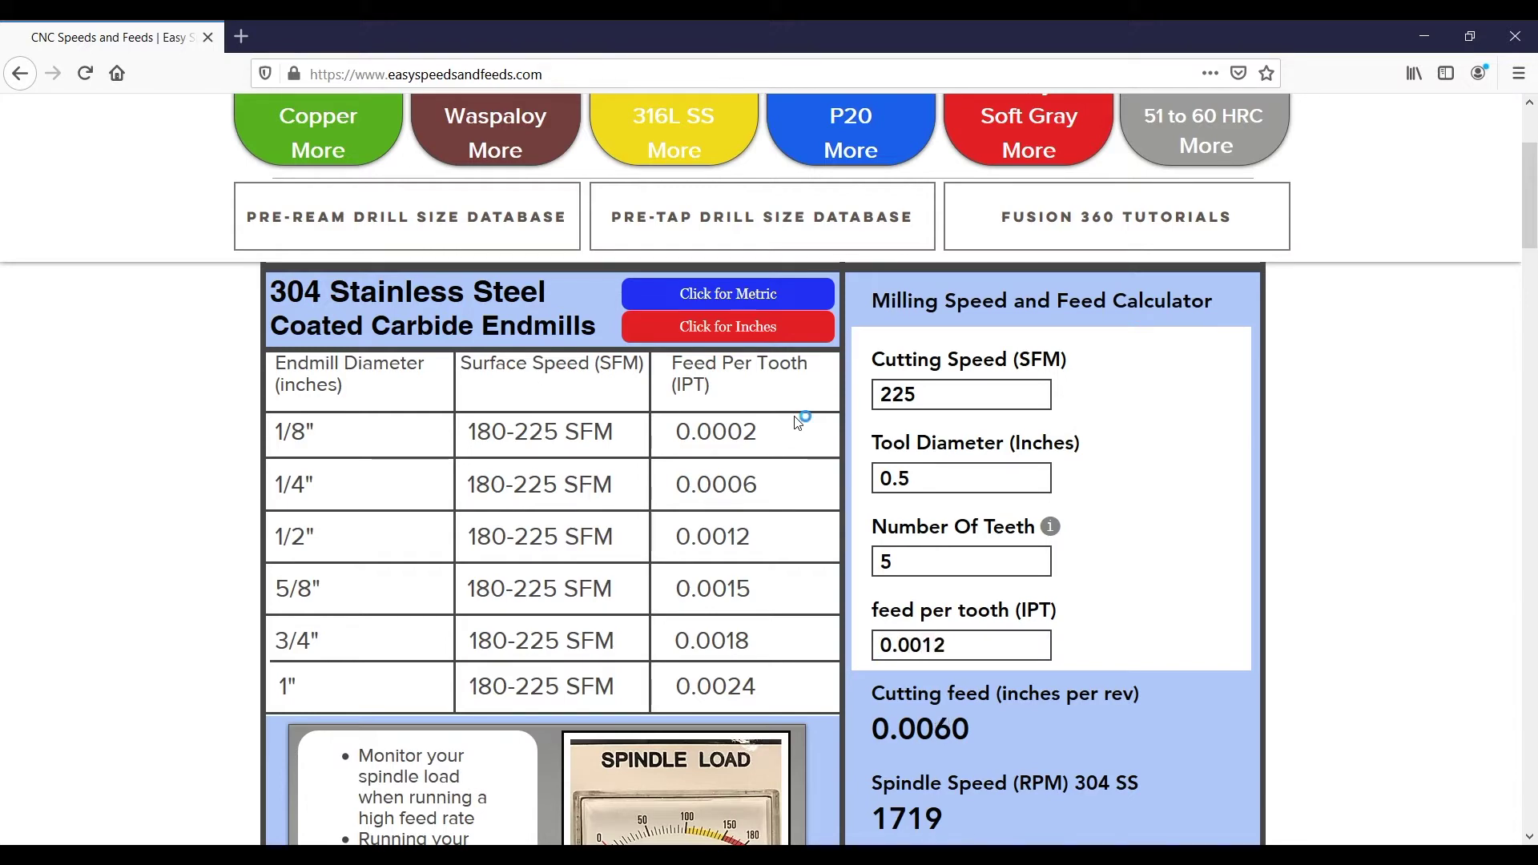
Enter 0.006 ipr and 1719 RPM to get a 10.31 in/min feed rate.
key("Tab")
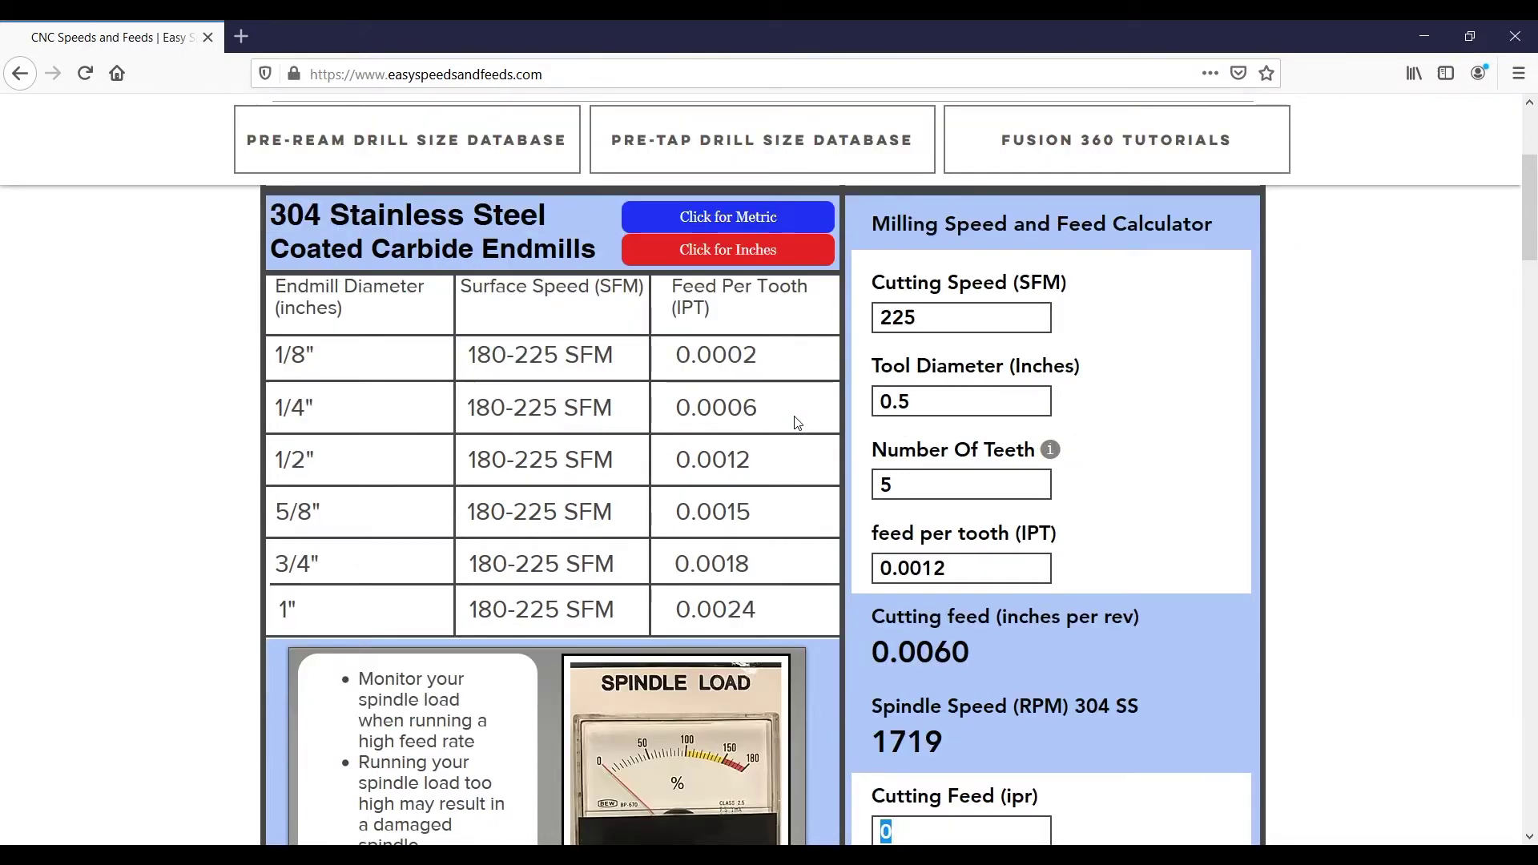
scroll(1002, 474, "down", 3)
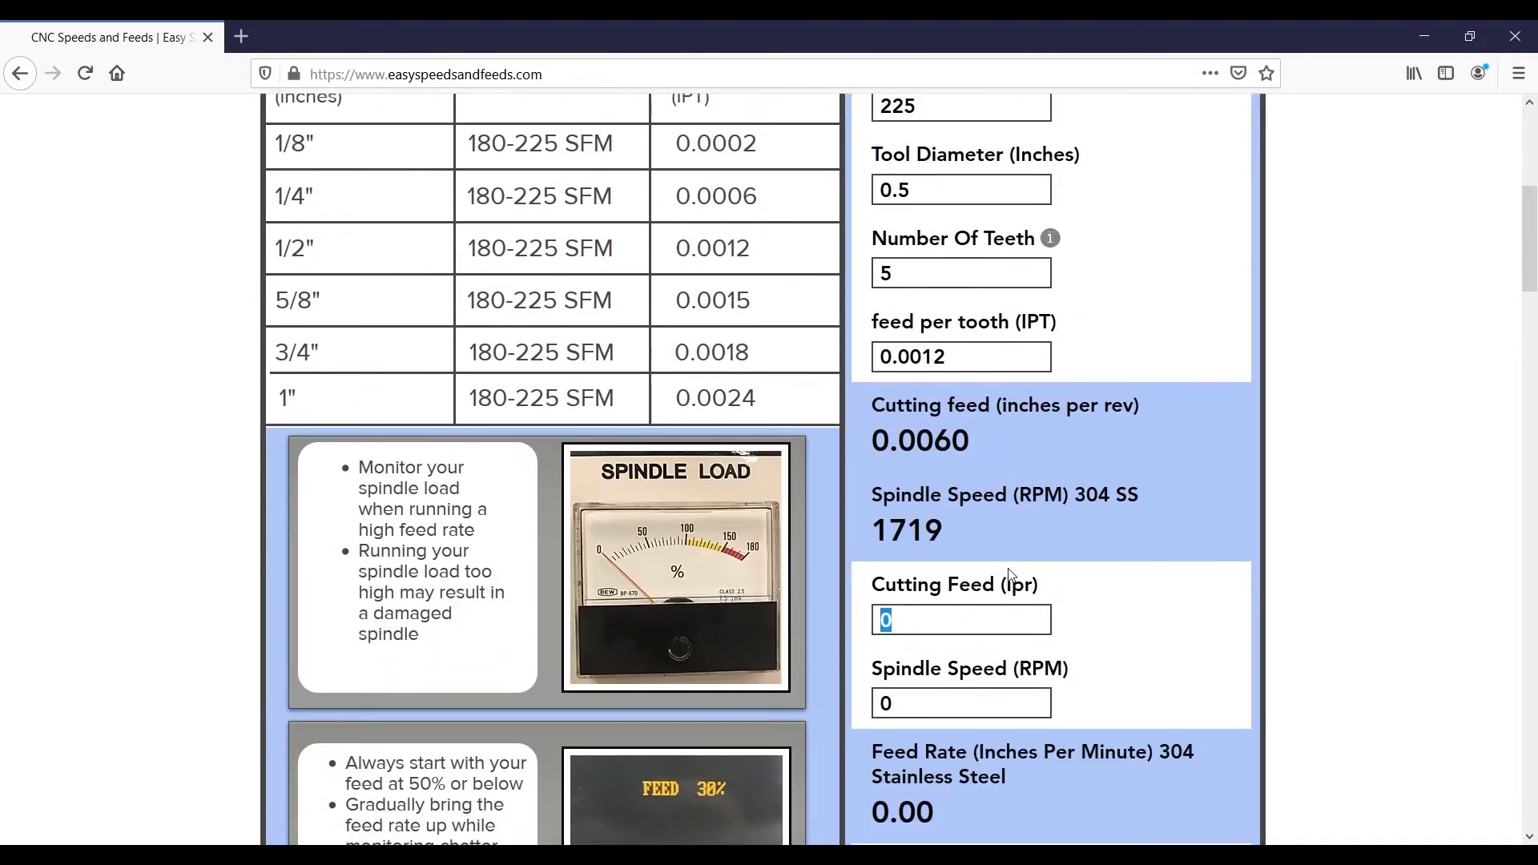
type("0.006")
key("Tab")
type("1719")
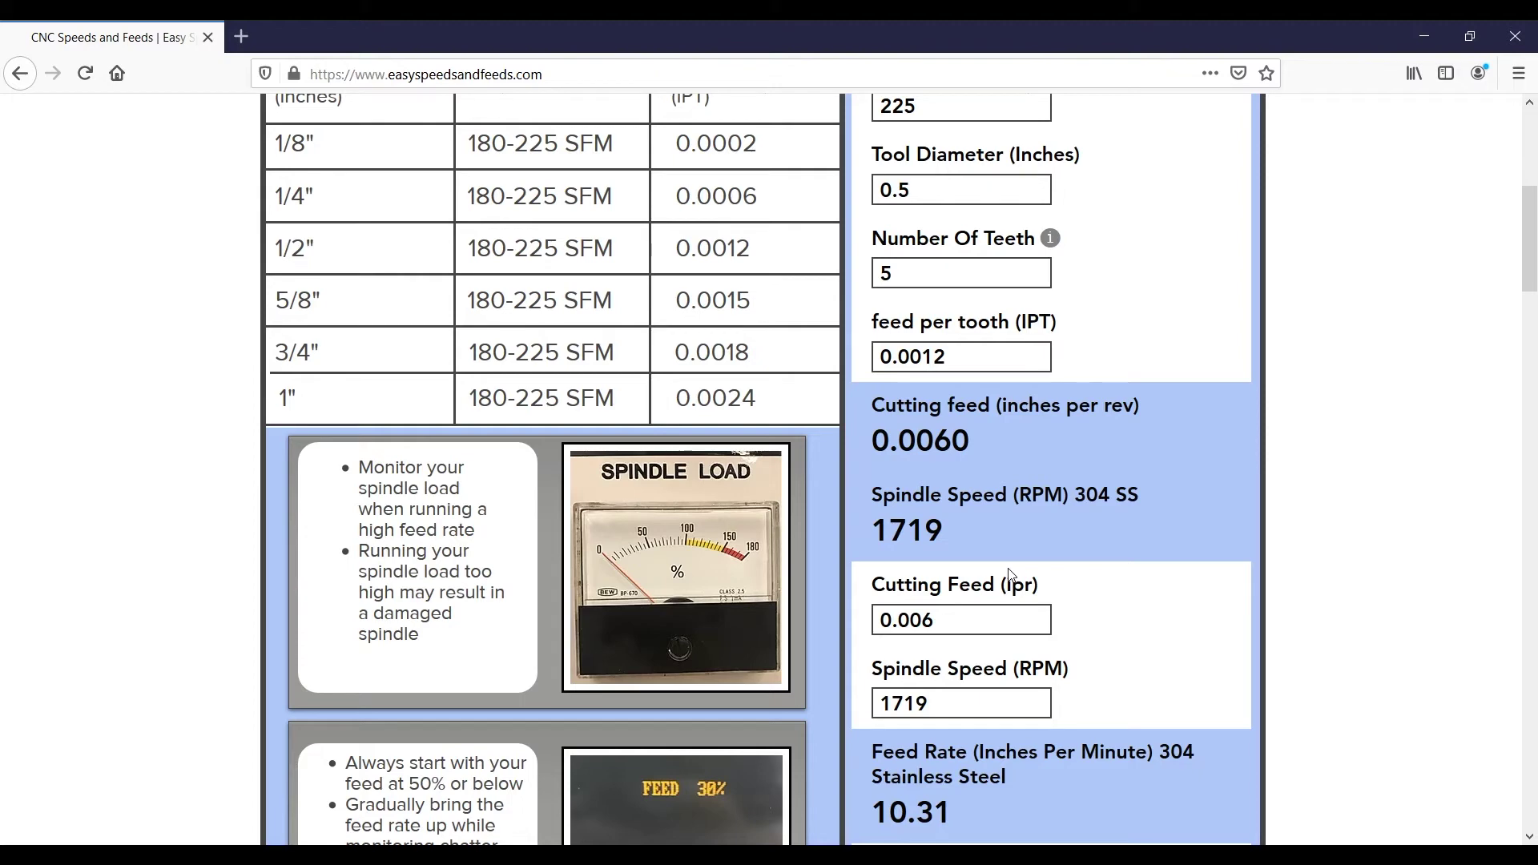
scroll(951, 511, "down", 3)
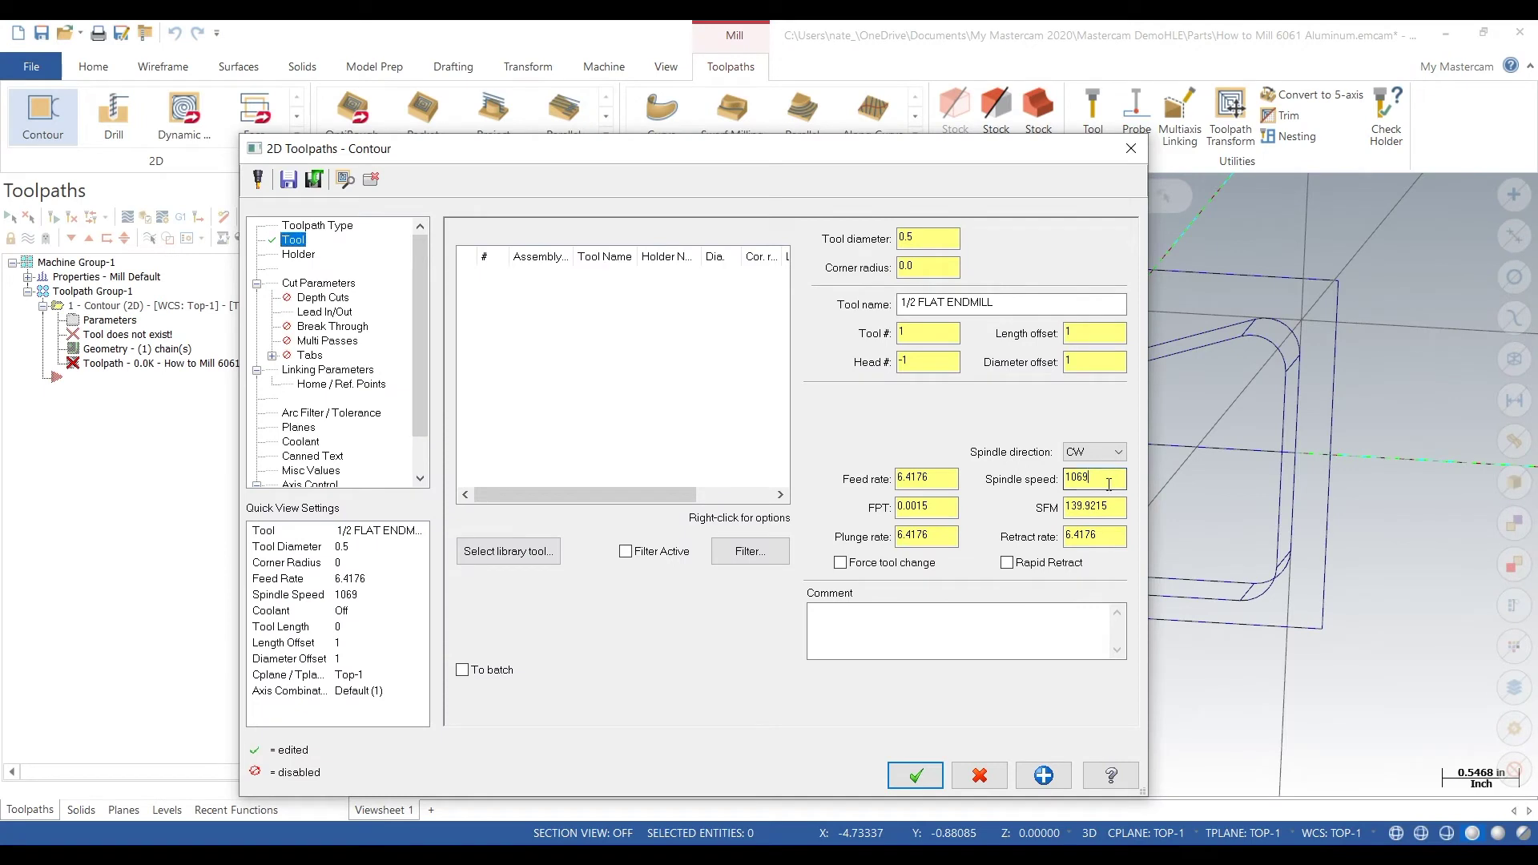
Set spindle speed 1719, feed and plunge rates of 10, and rapid retract for the contour.
double_click(1108, 478)
type("1")
double_click(921, 478)
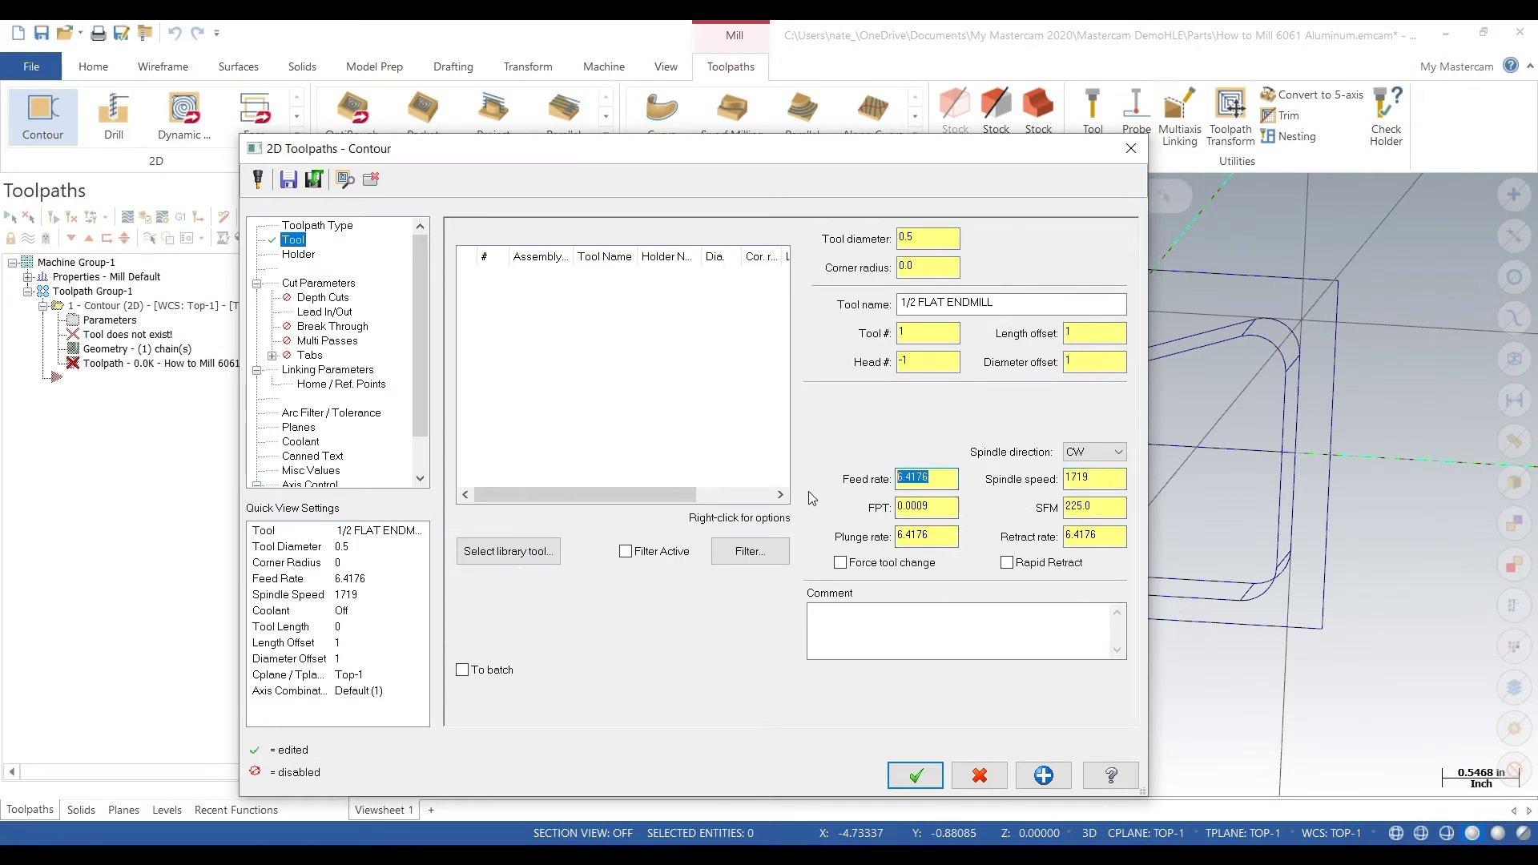
type("10")
key("Tab")
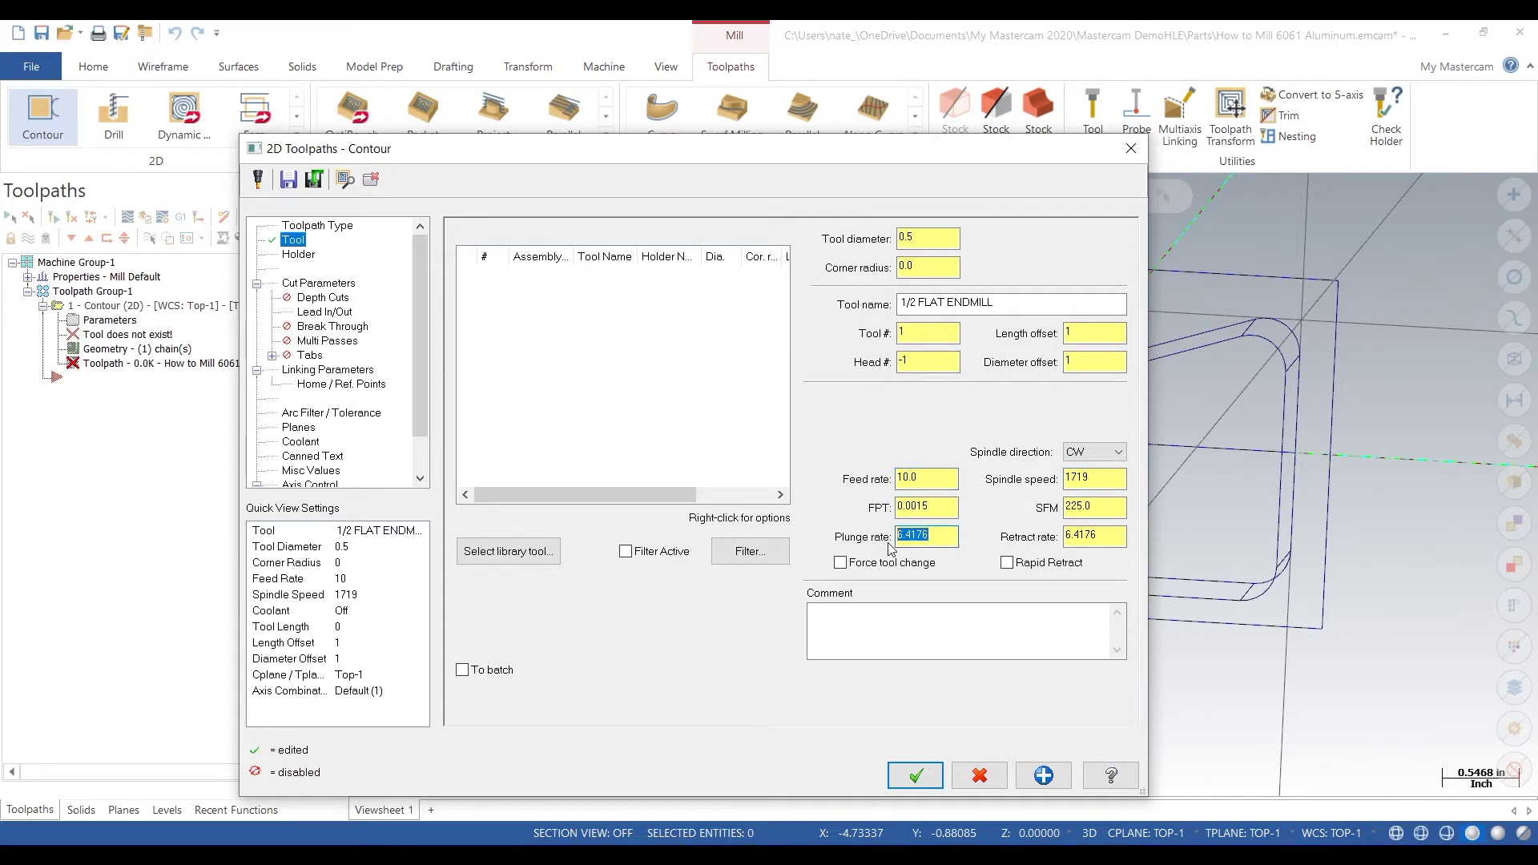
type("10")
key("Tab")
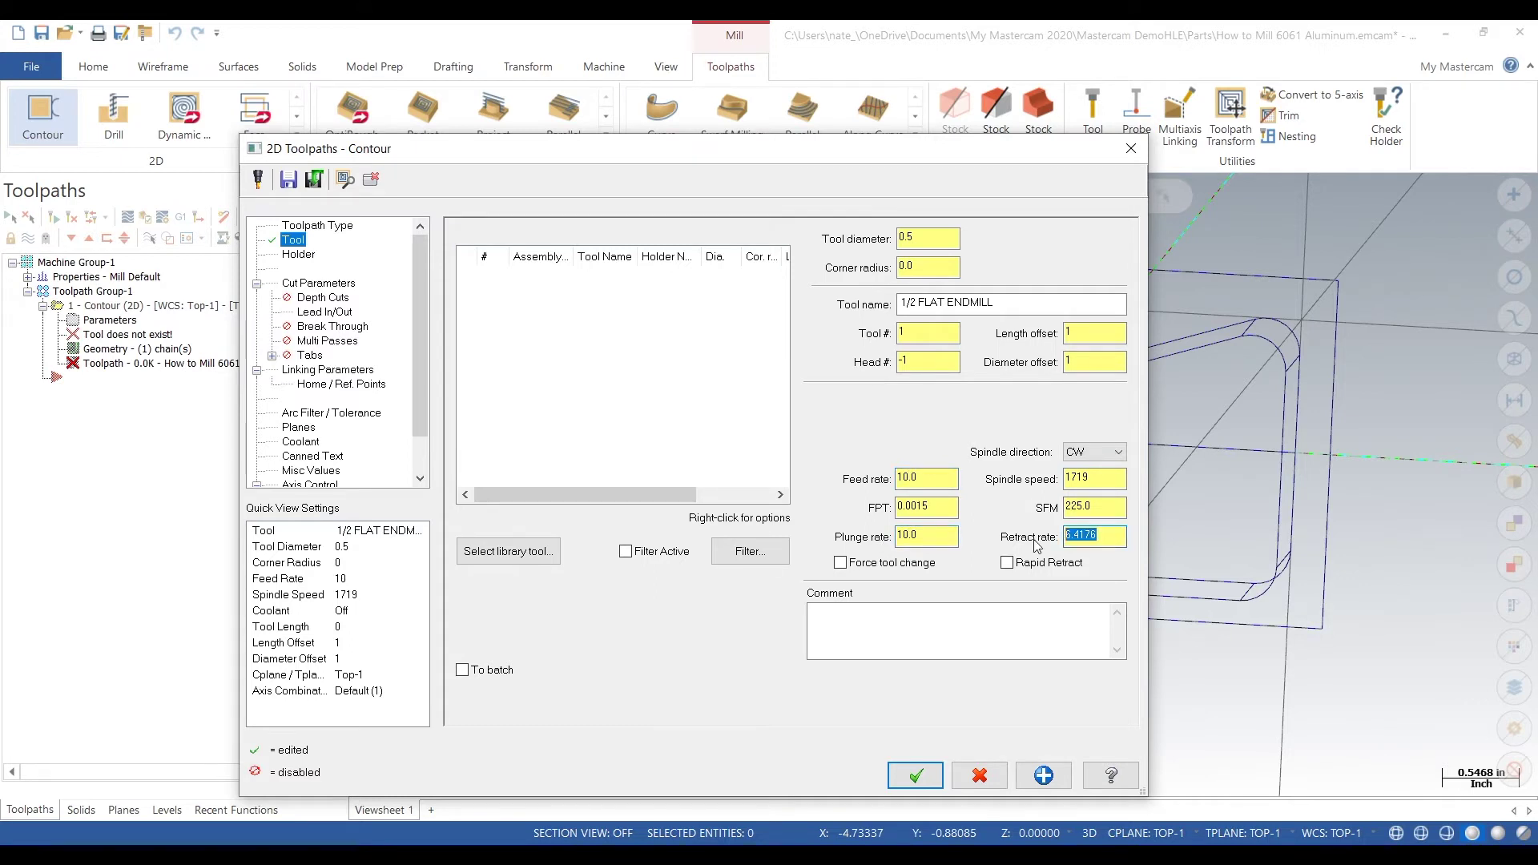
left_click(1006, 564)
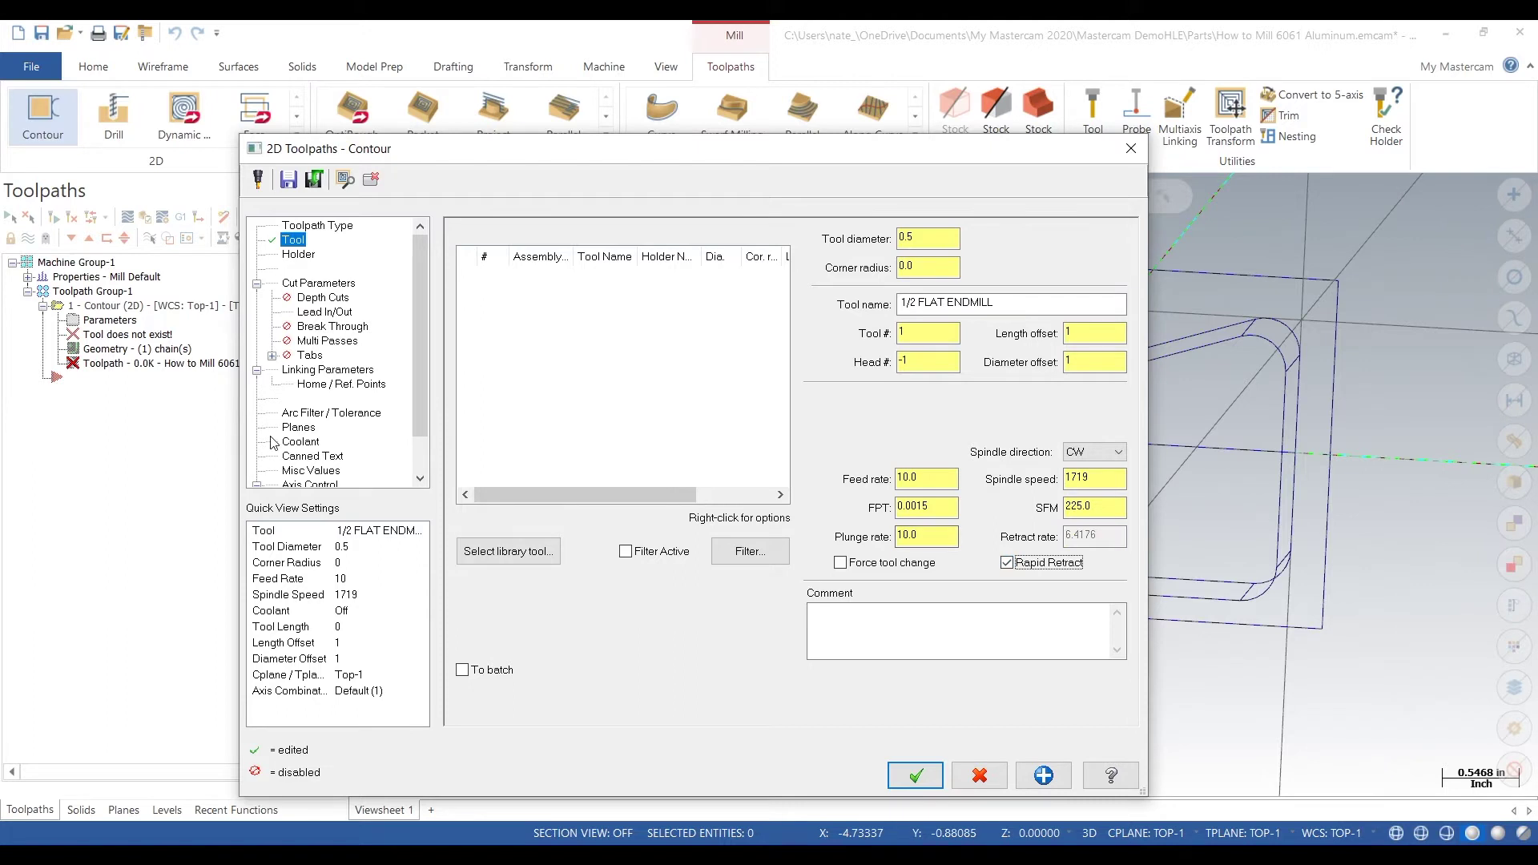
left_click(326, 370)
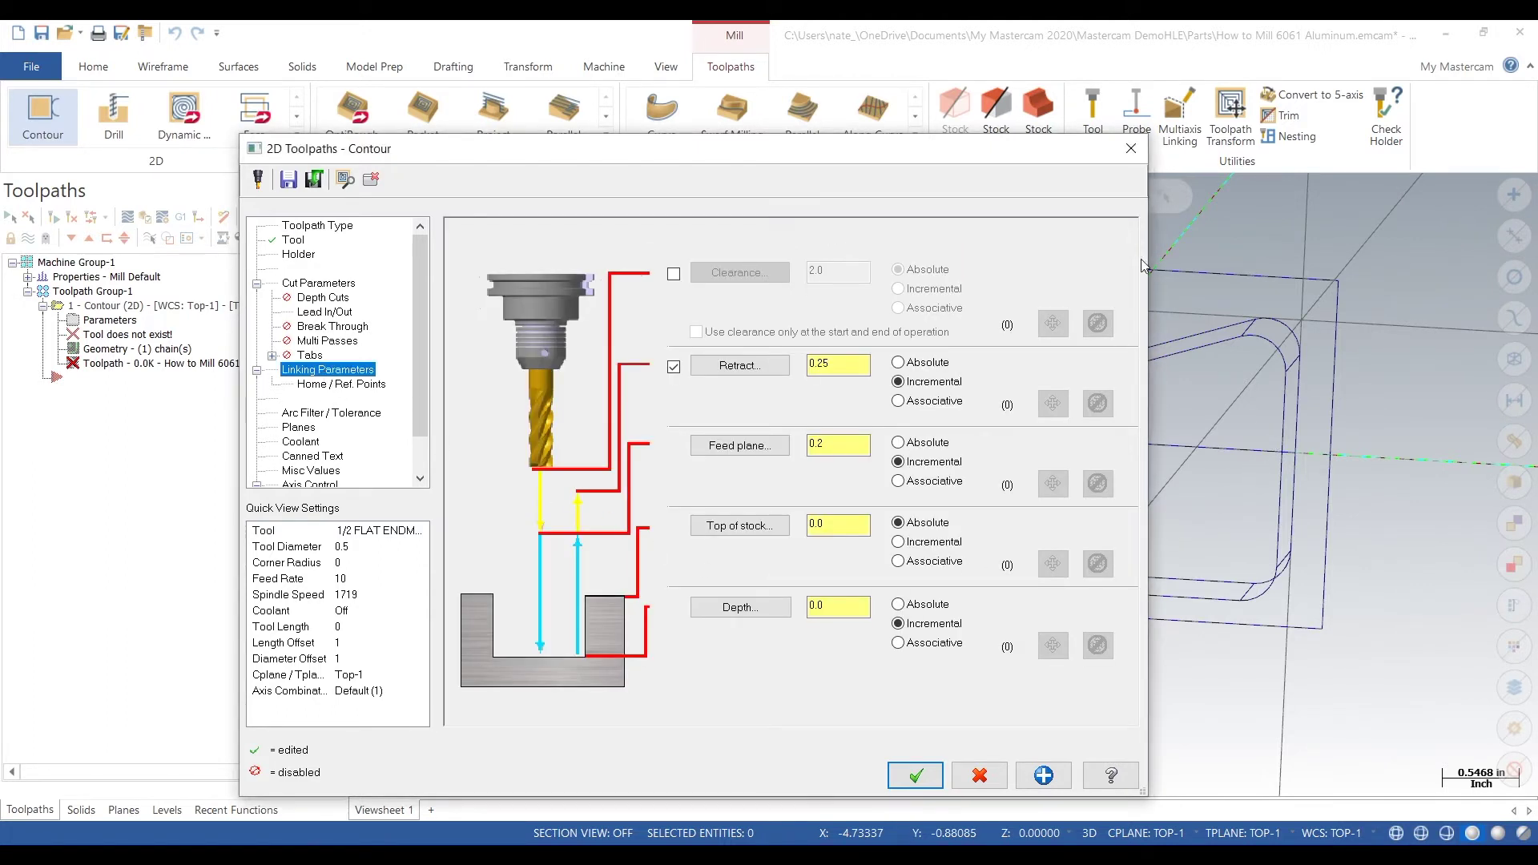
Set the contour depth to -1.0 absolute from the part's bottom corner, with an absolute feed plane.
left_click(756, 615)
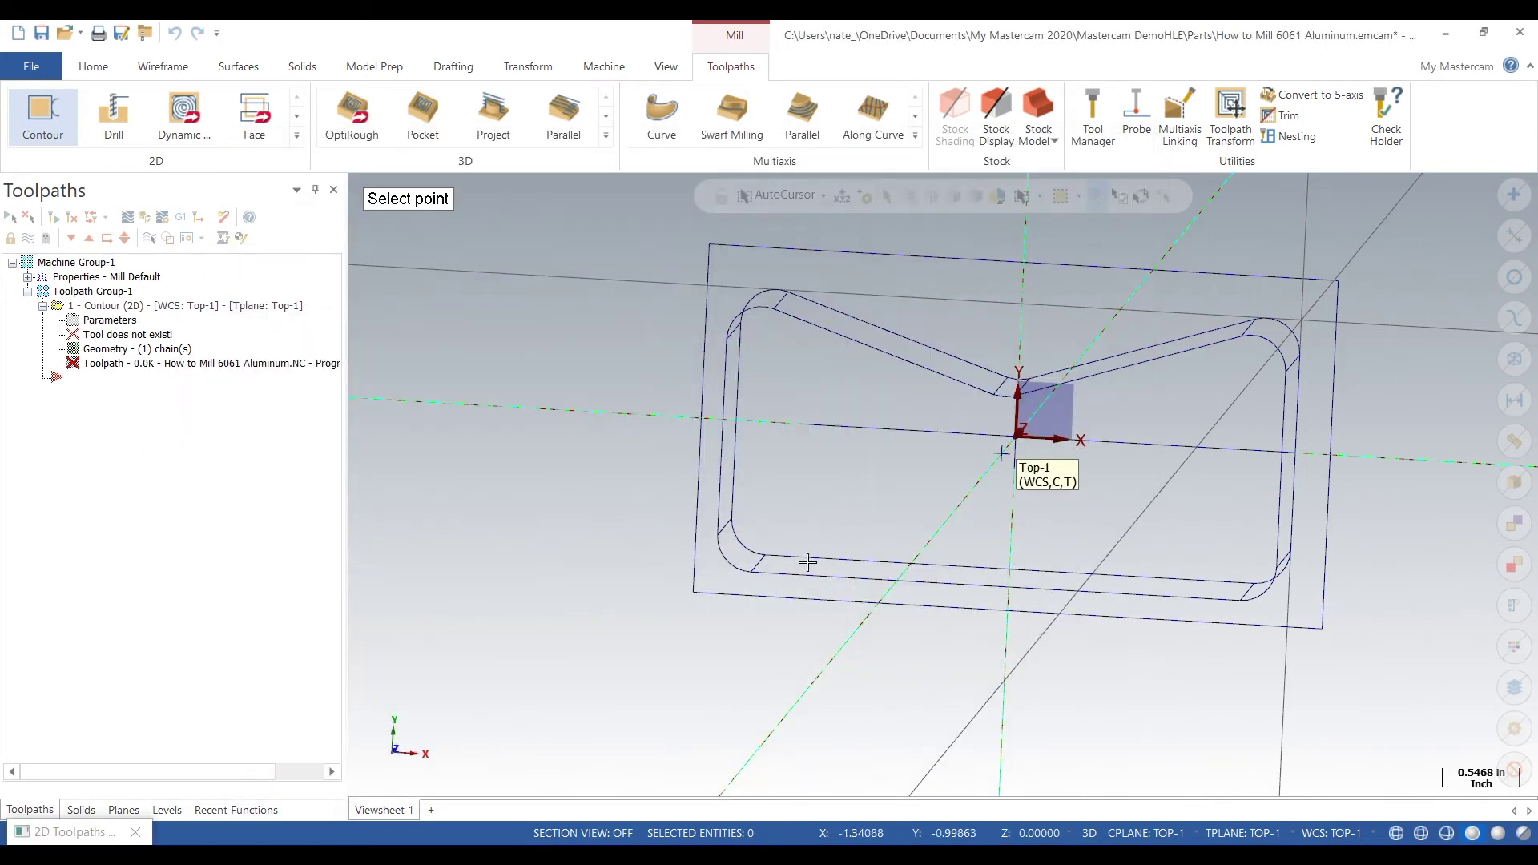
left_click(750, 571)
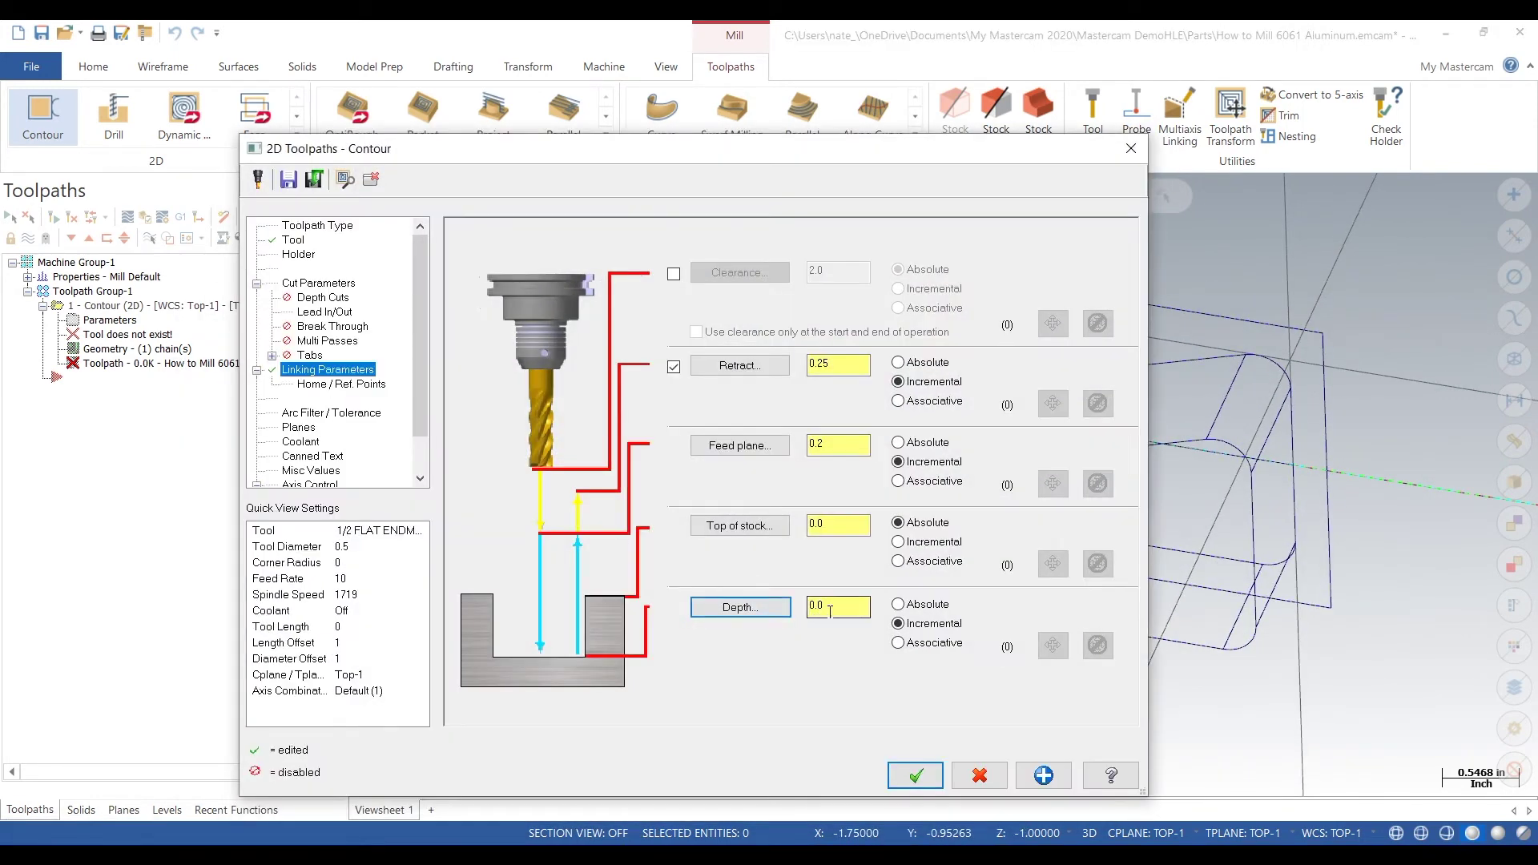
left_click(897, 605)
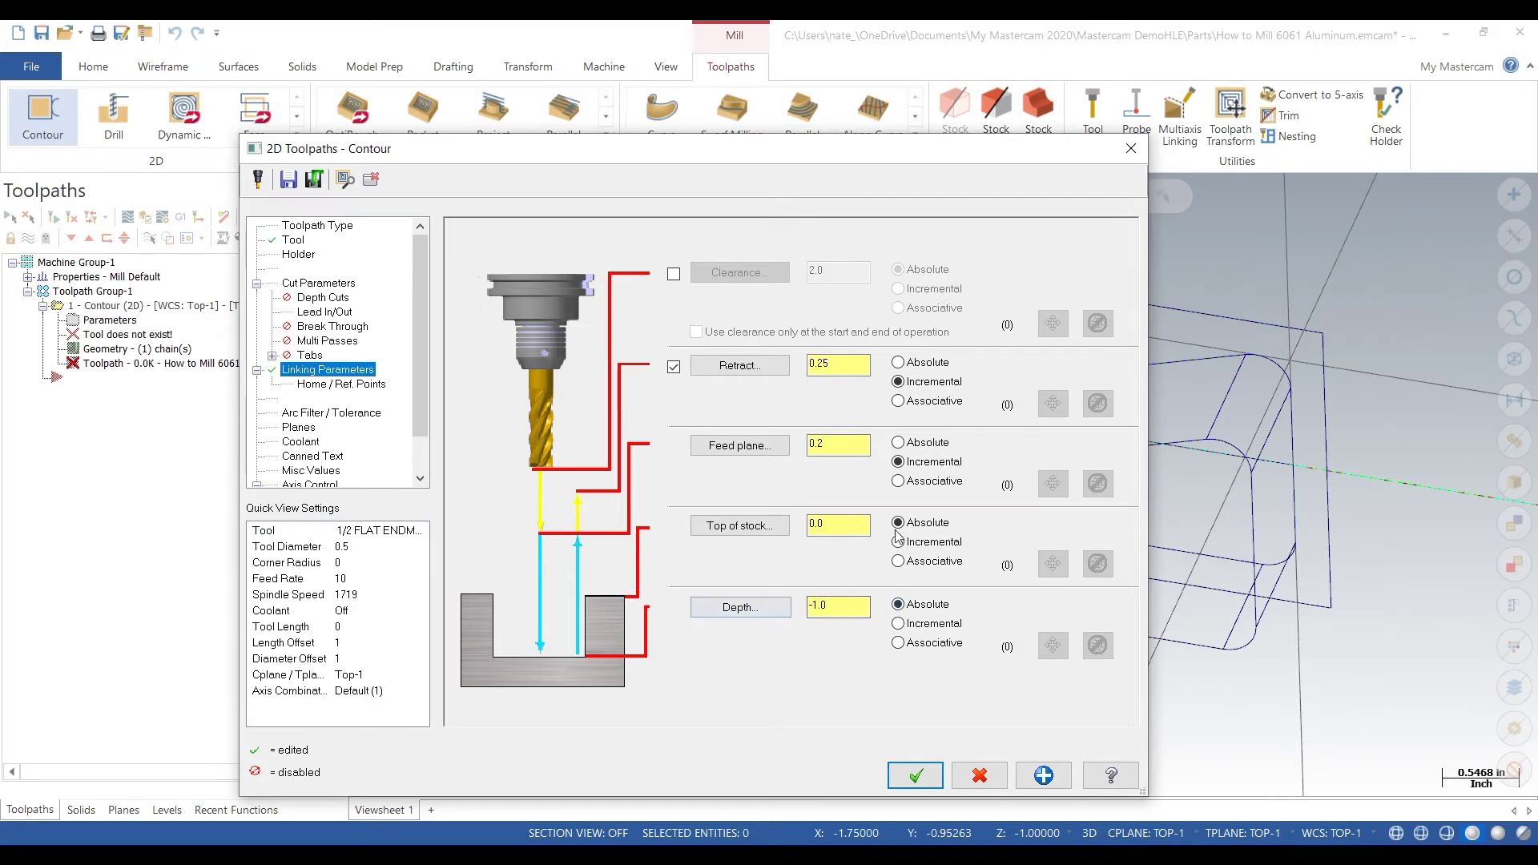
left_click(898, 444)
Turn on Multi Passes under Cut Parameters, review the pages, and accept the contour.
left_click(330, 285)
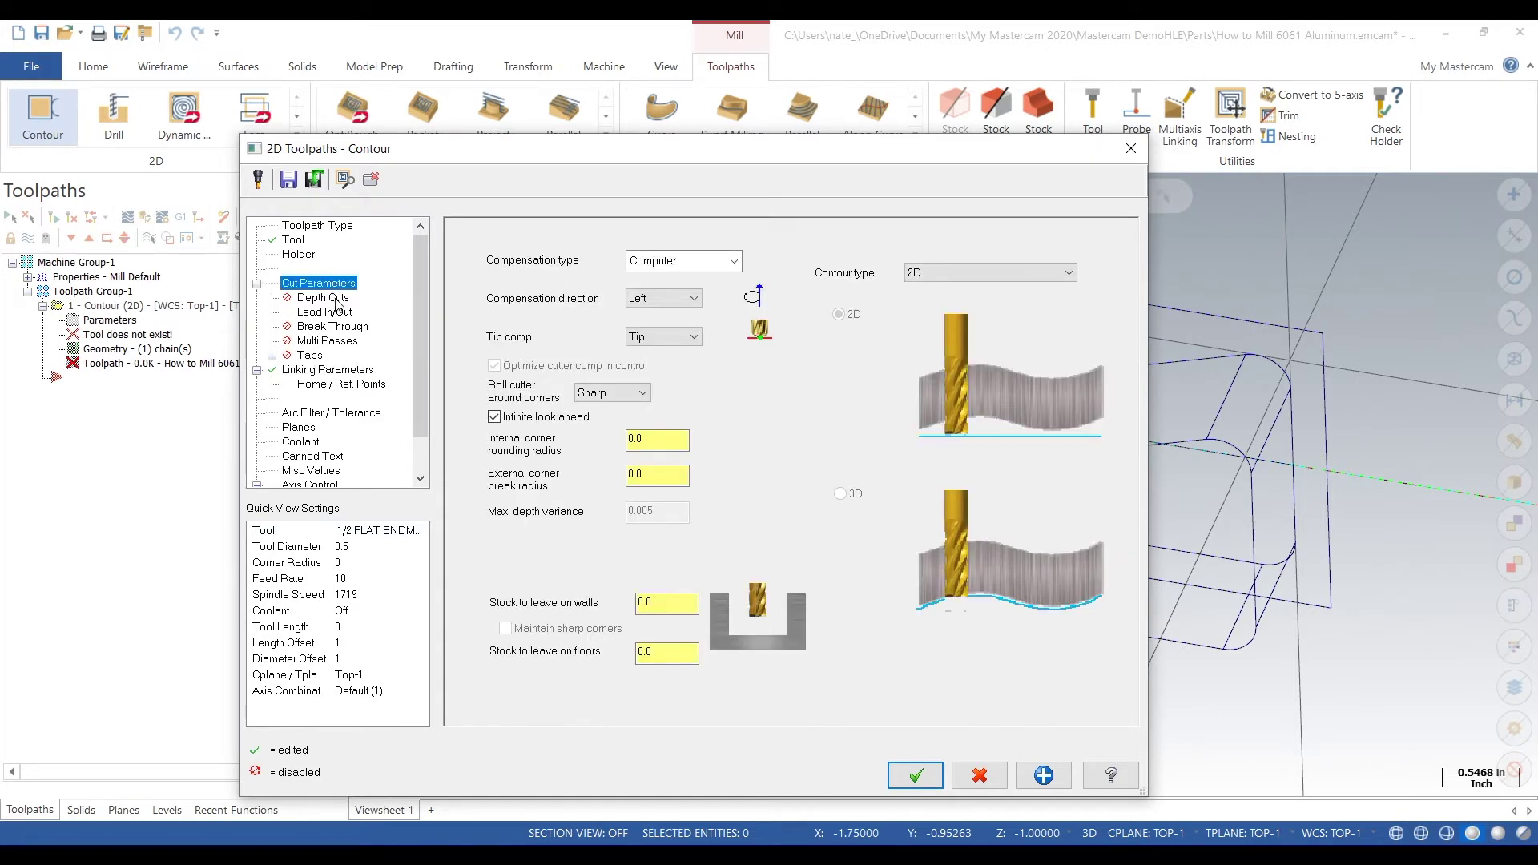
left_click(327, 342)
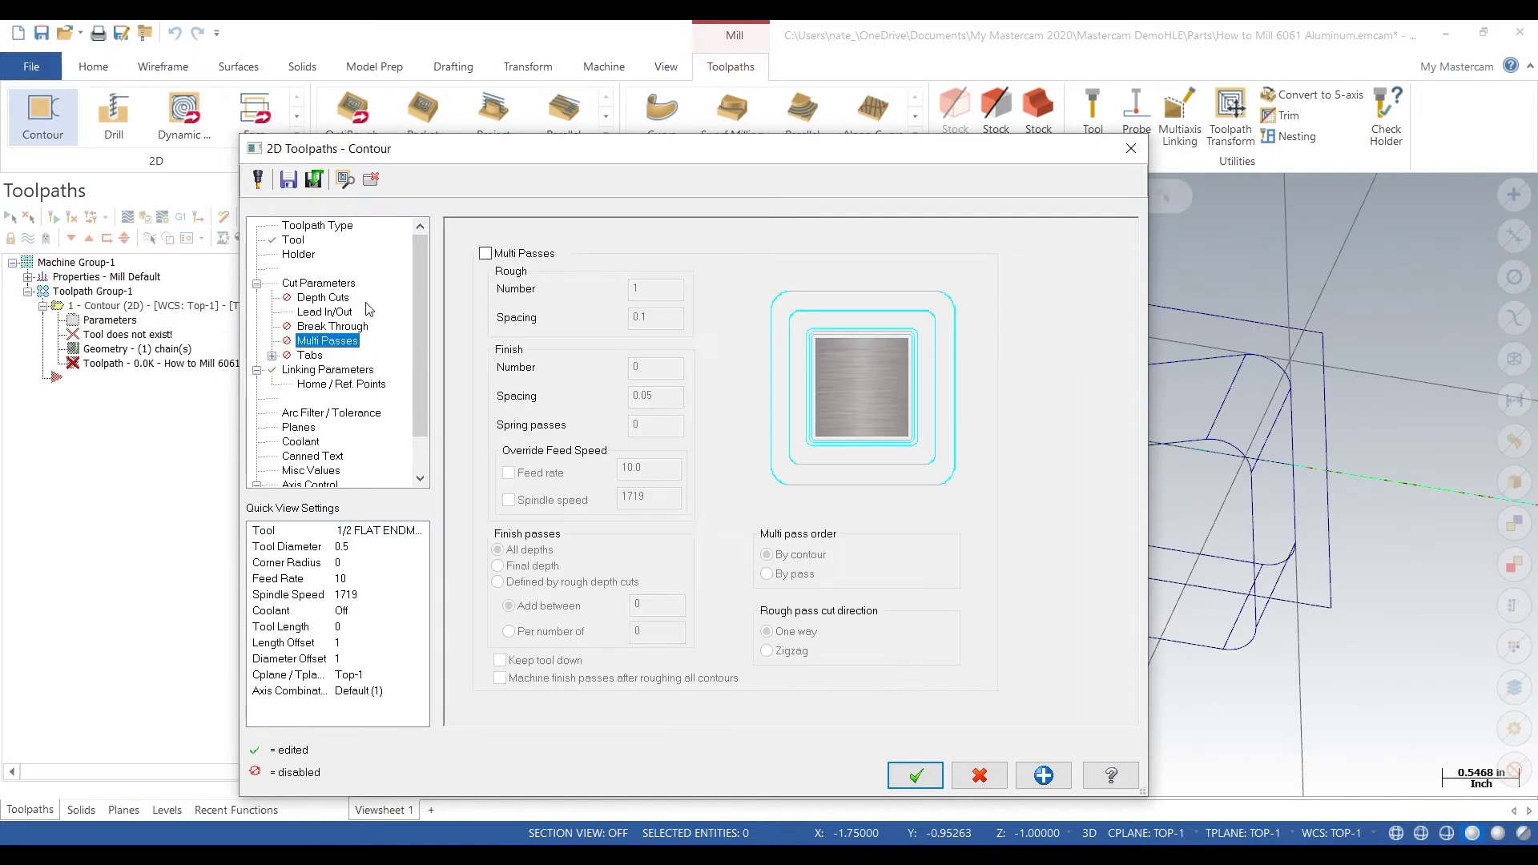
left_click(484, 254)
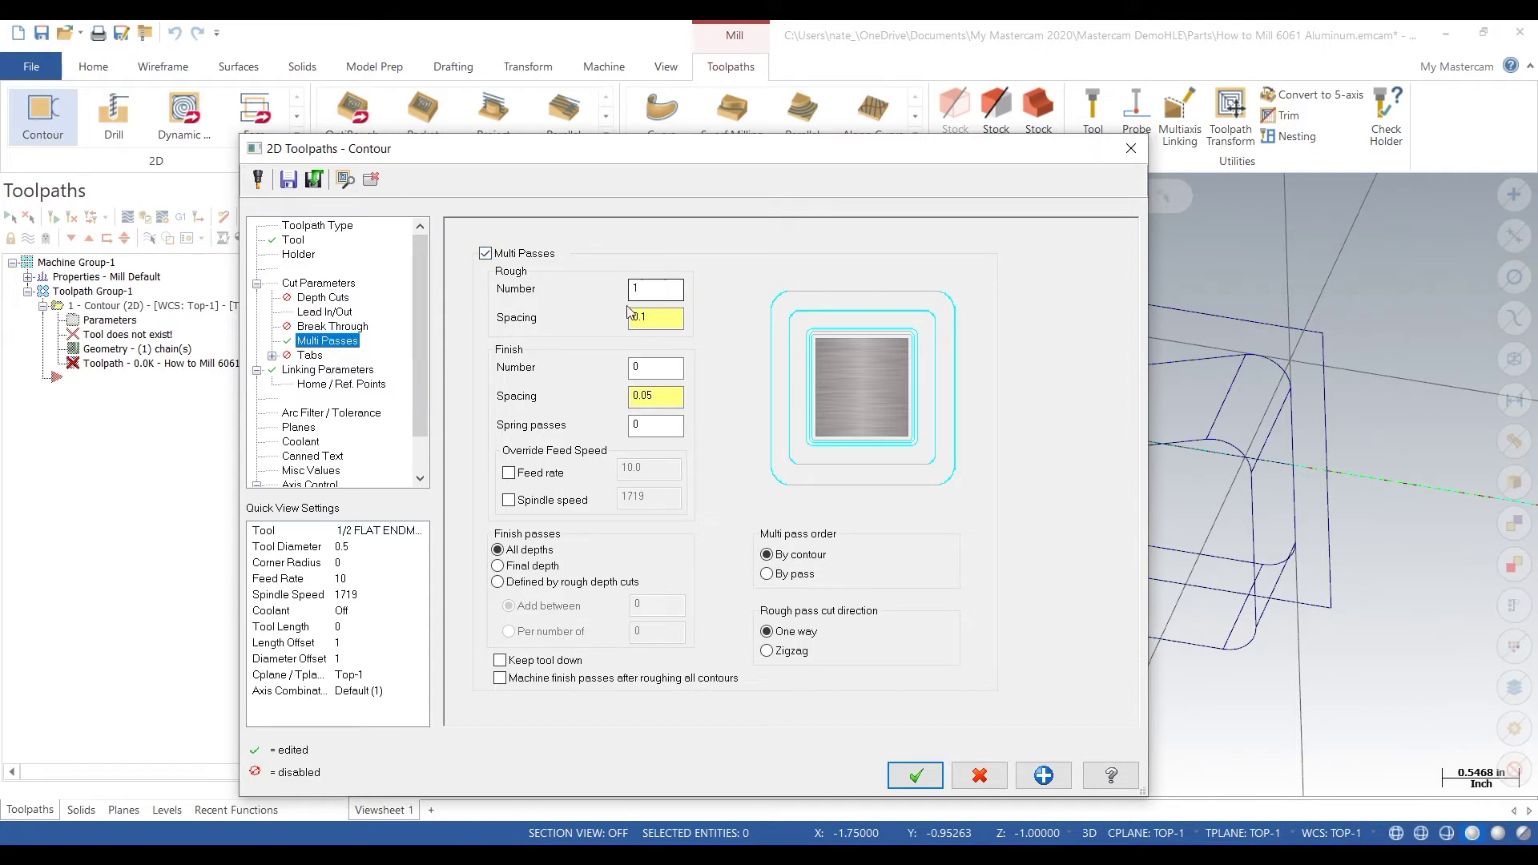
left_click(319, 287)
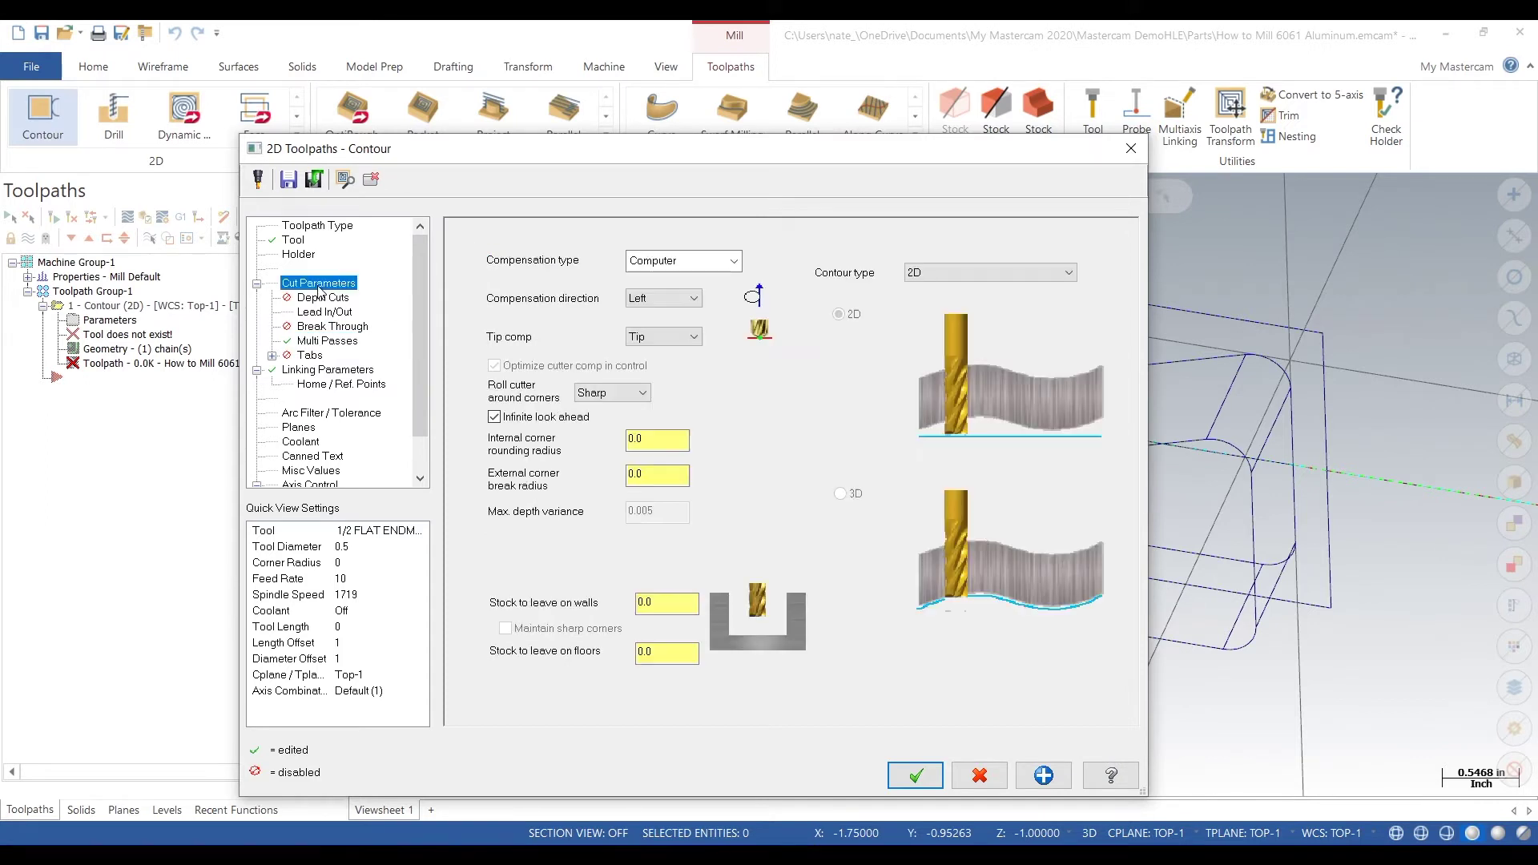
left_click(295, 241)
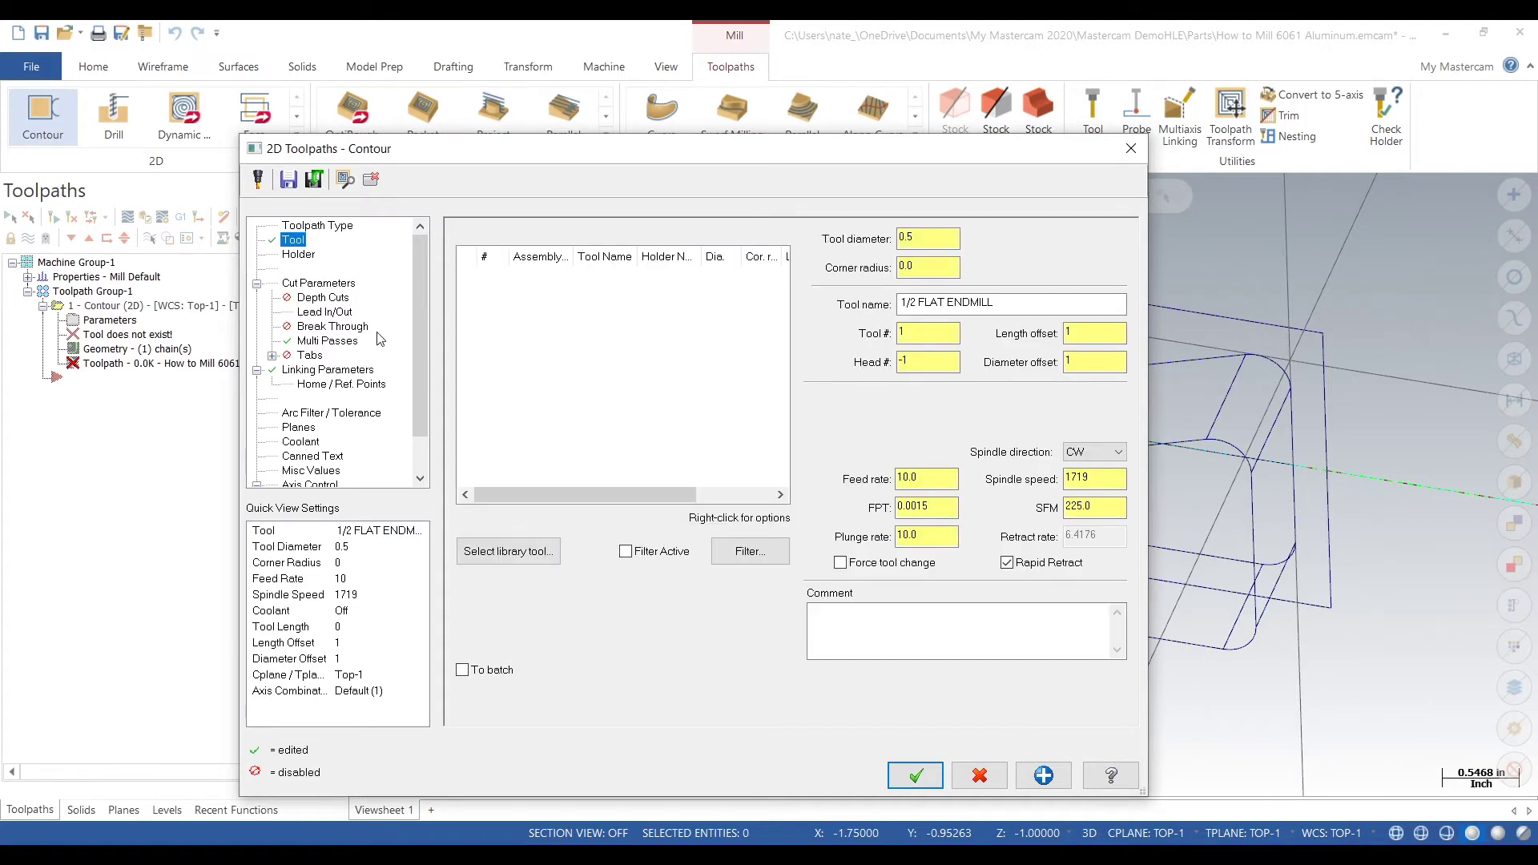
left_click(312, 371)
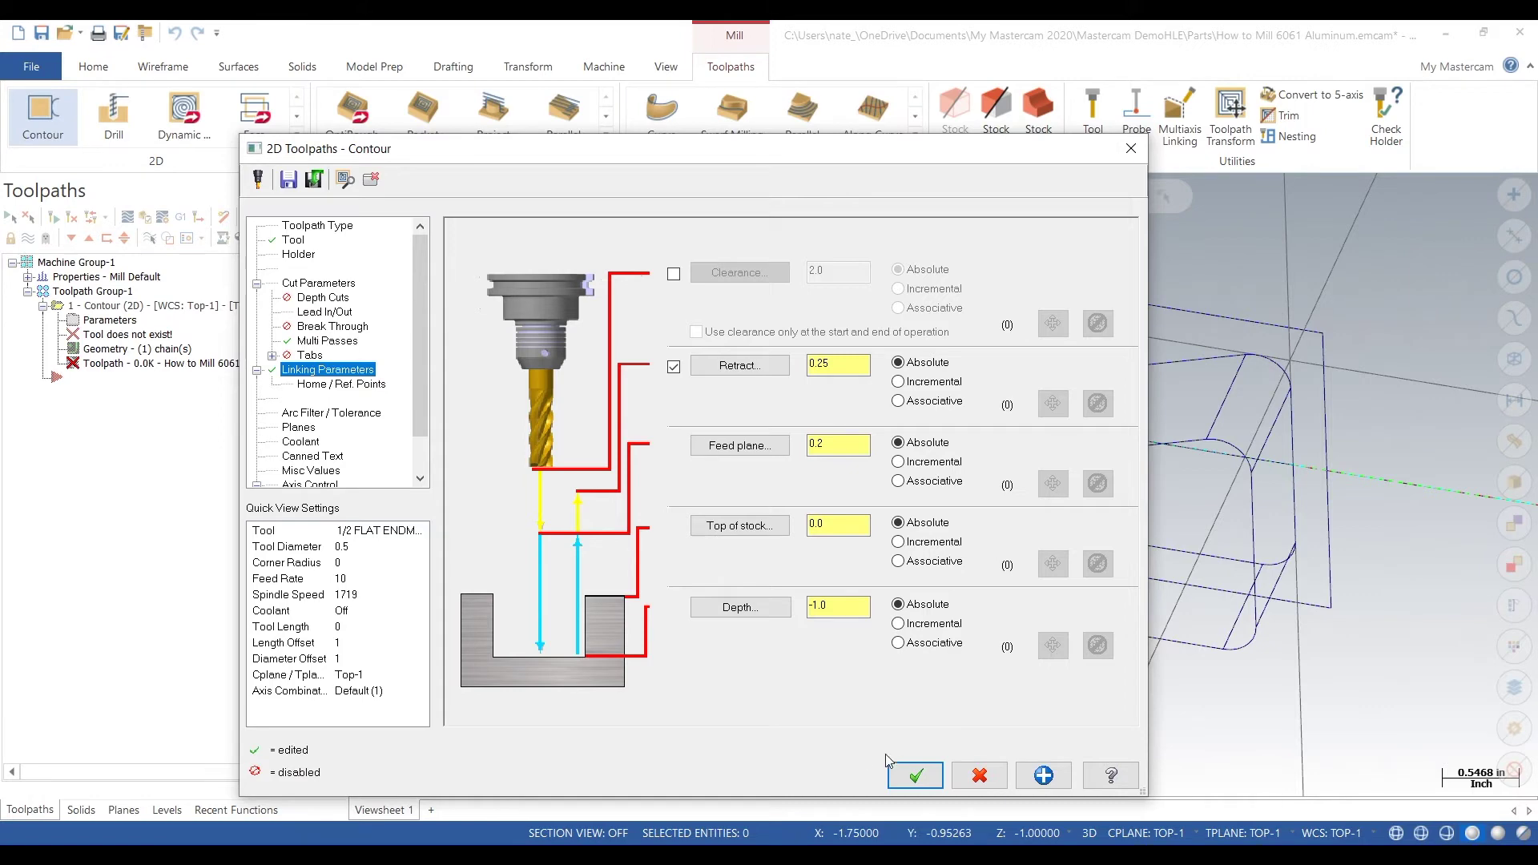
left_click(916, 775)
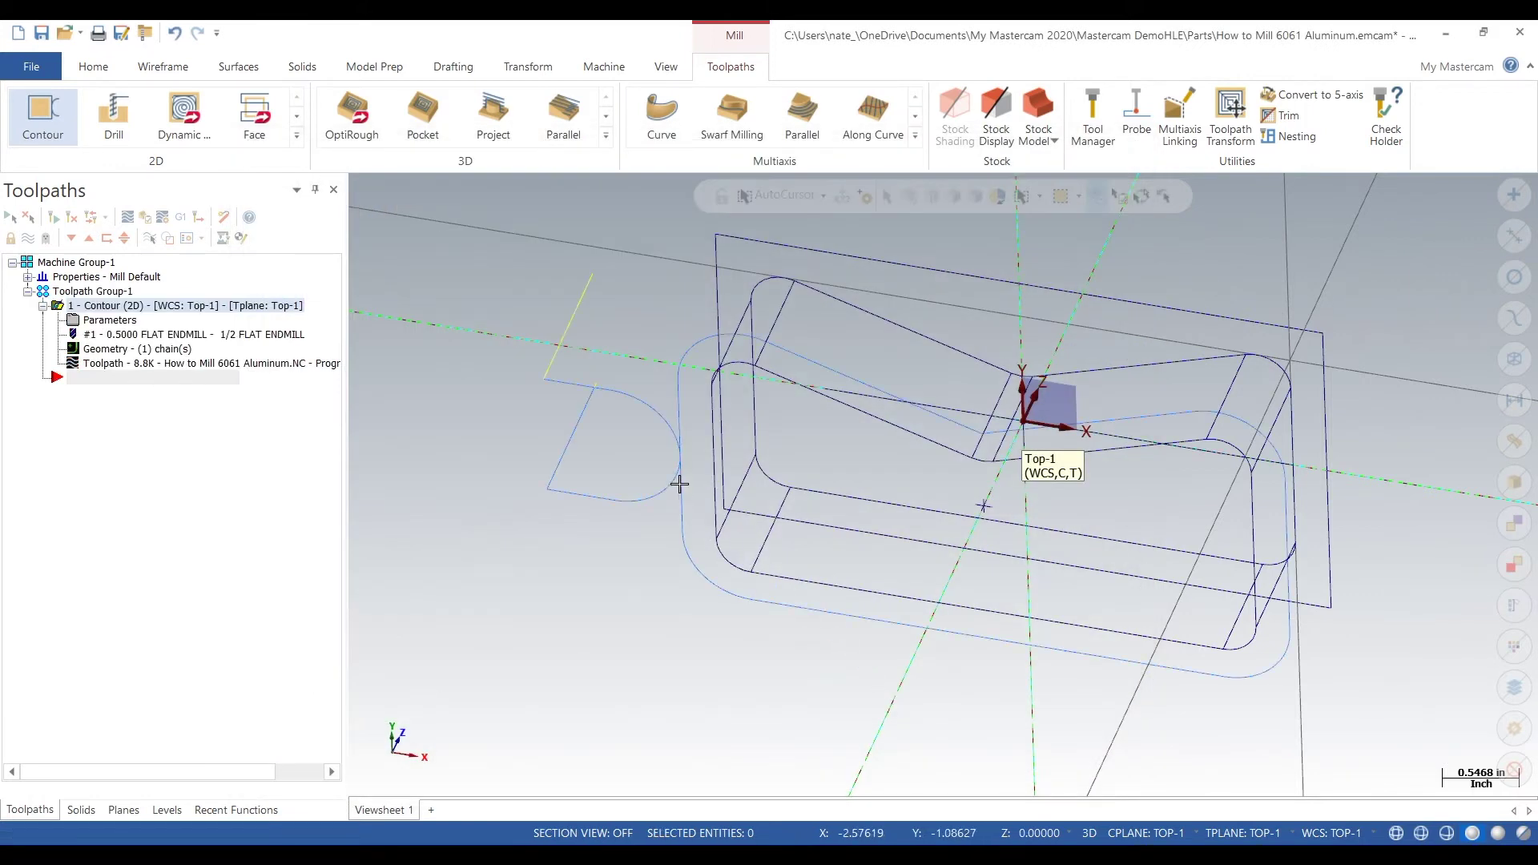
Switch to Top (WCS) view and play the backplot of the contour toolpath.
right_click(679, 483)
left_click(681, 617)
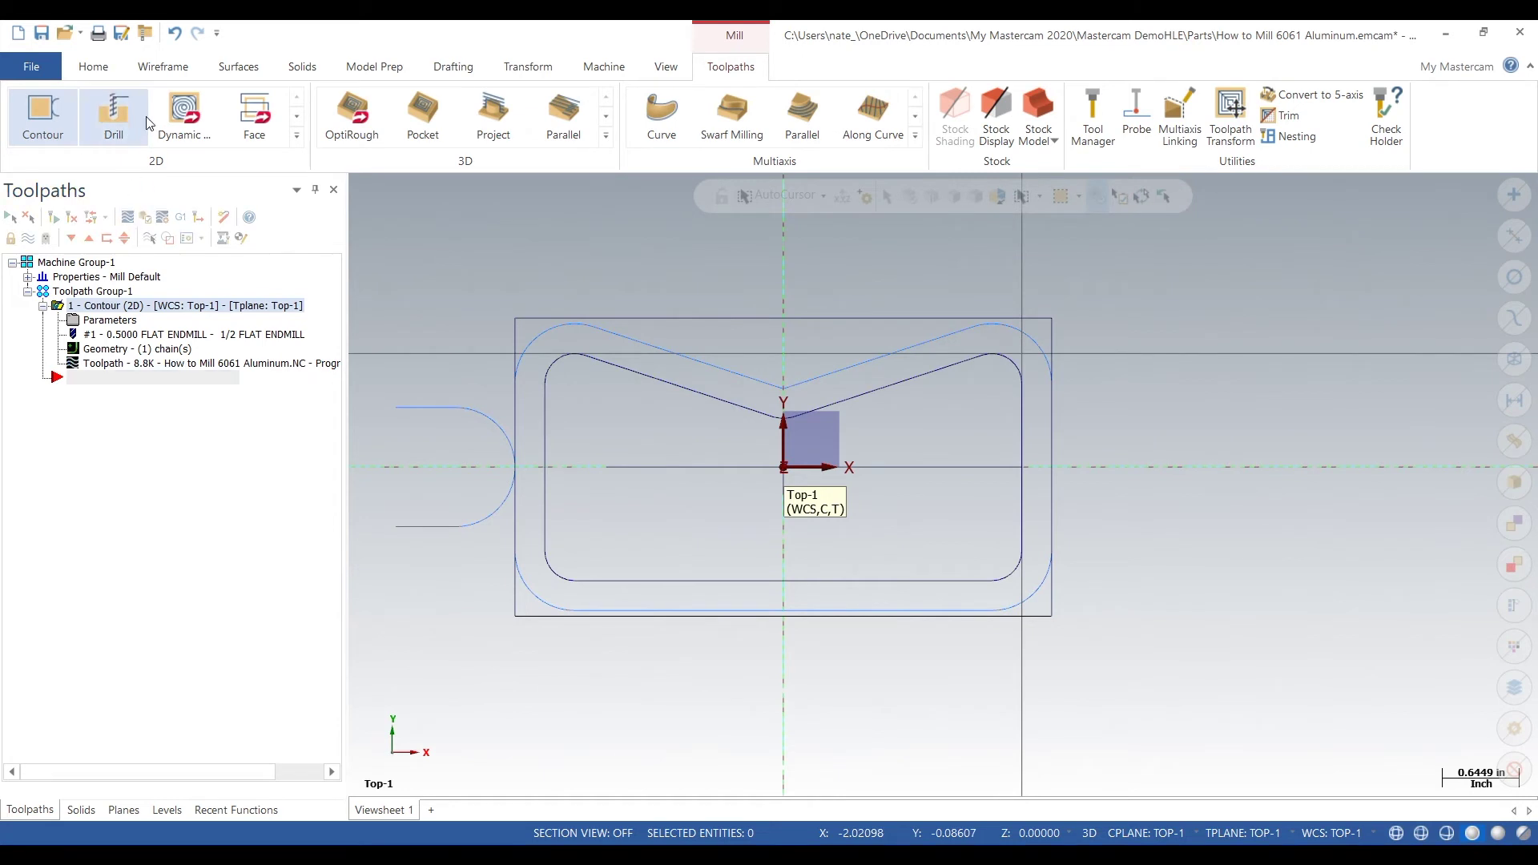
left_click(136, 218)
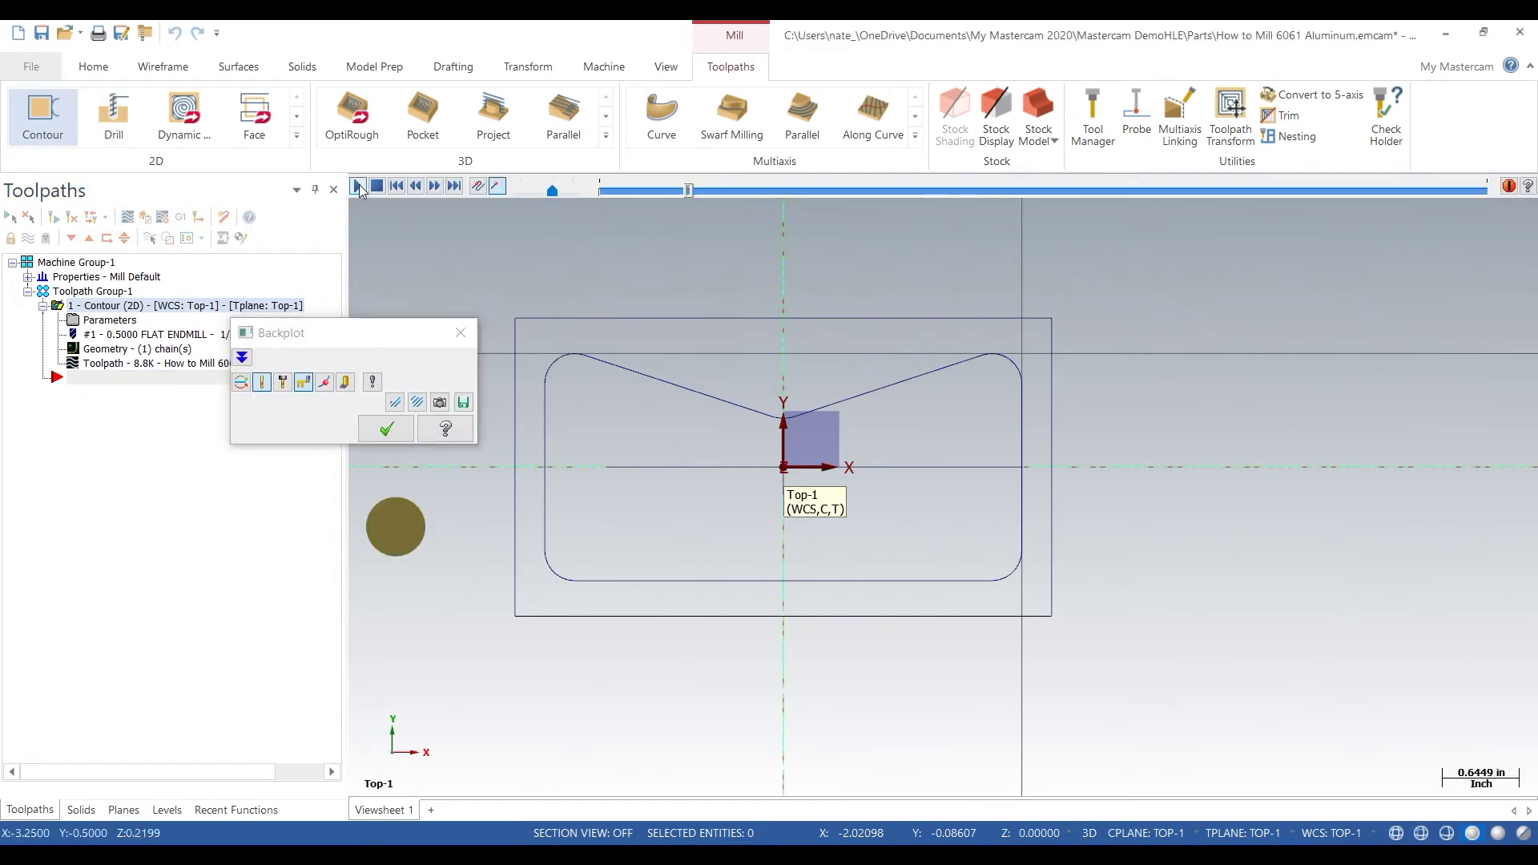
left_click(358, 187)
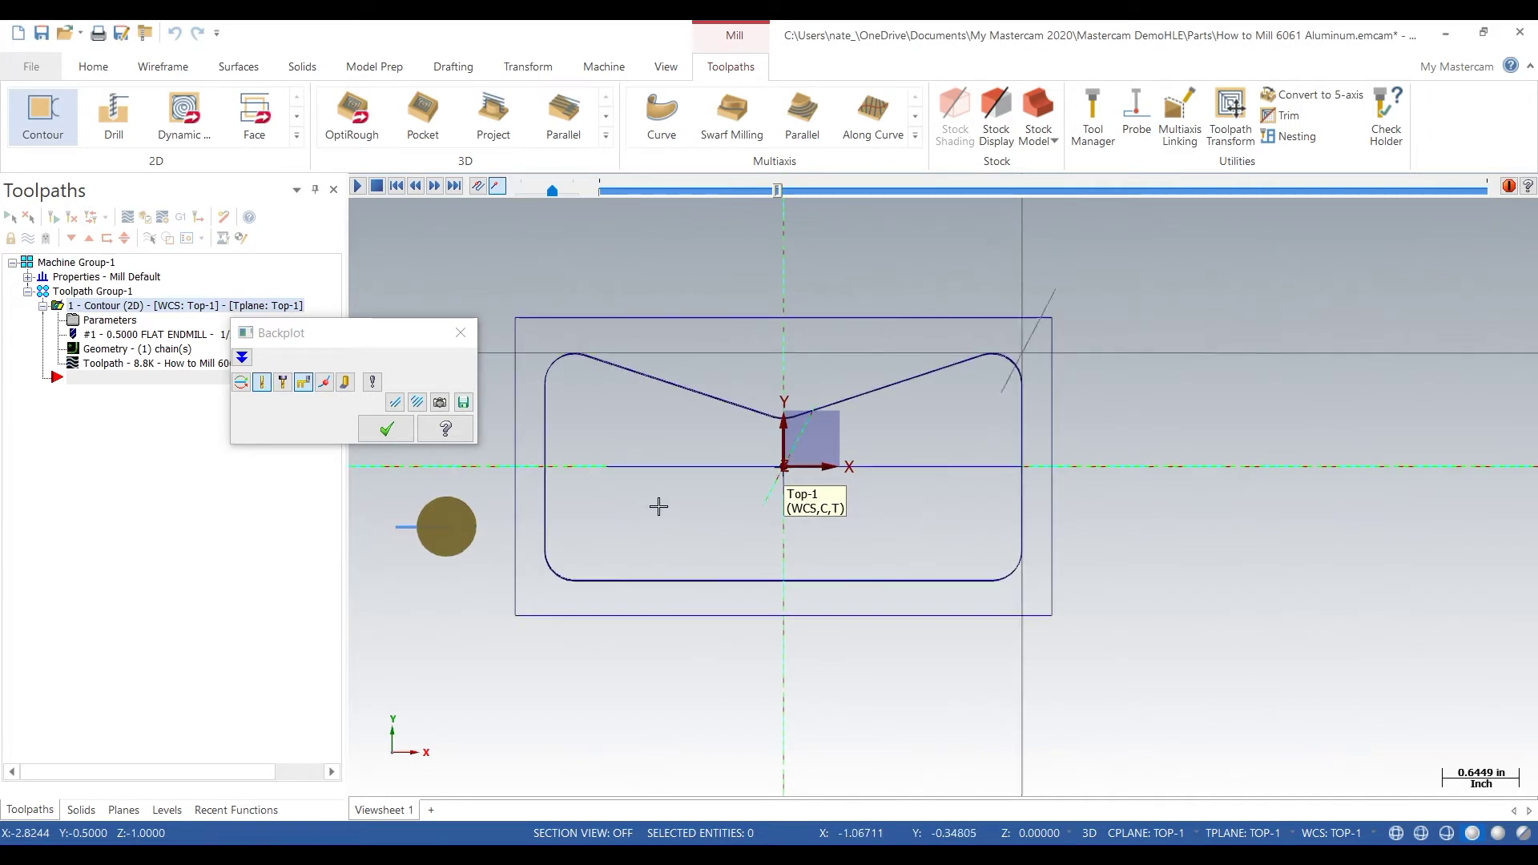
middle_click_drag(659, 506, 635, 416)
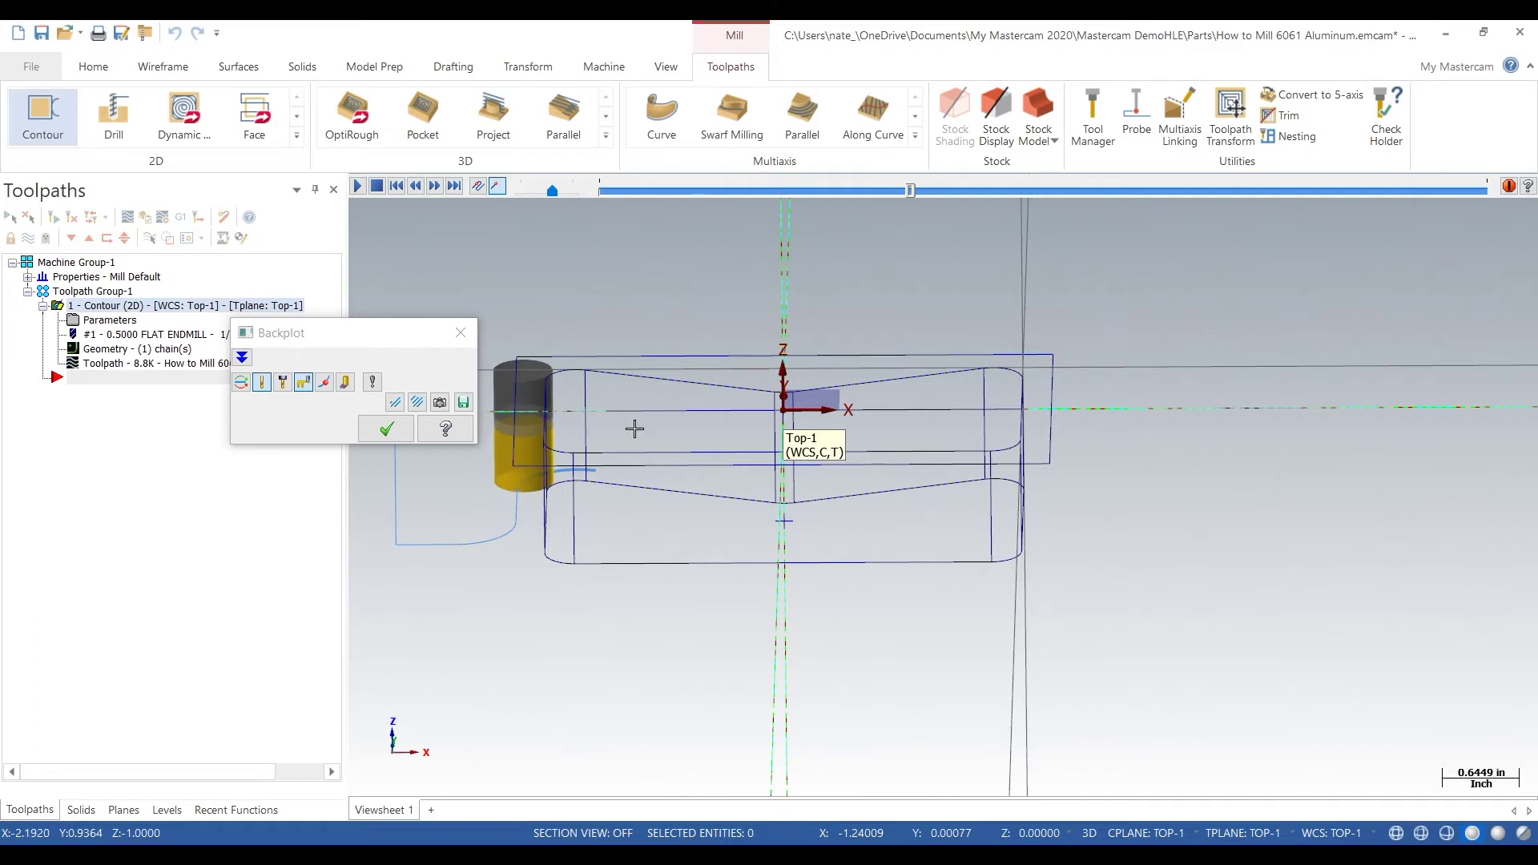
Make level 1 'solid' visible so the part shows shaded, then close the backplot.
right_click(674, 538)
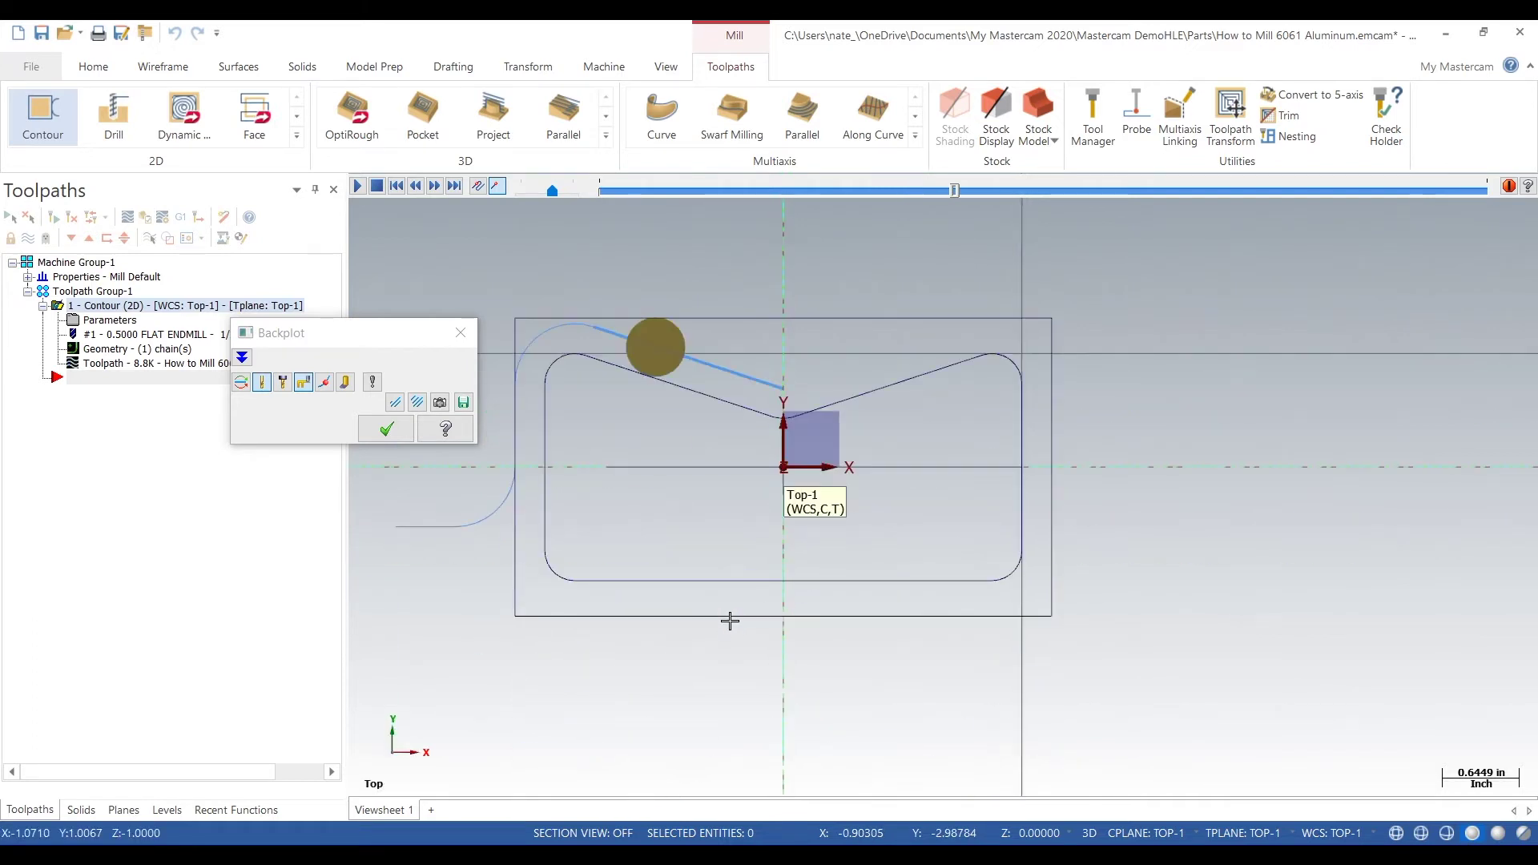
left_click(158, 811)
left_click(92, 259)
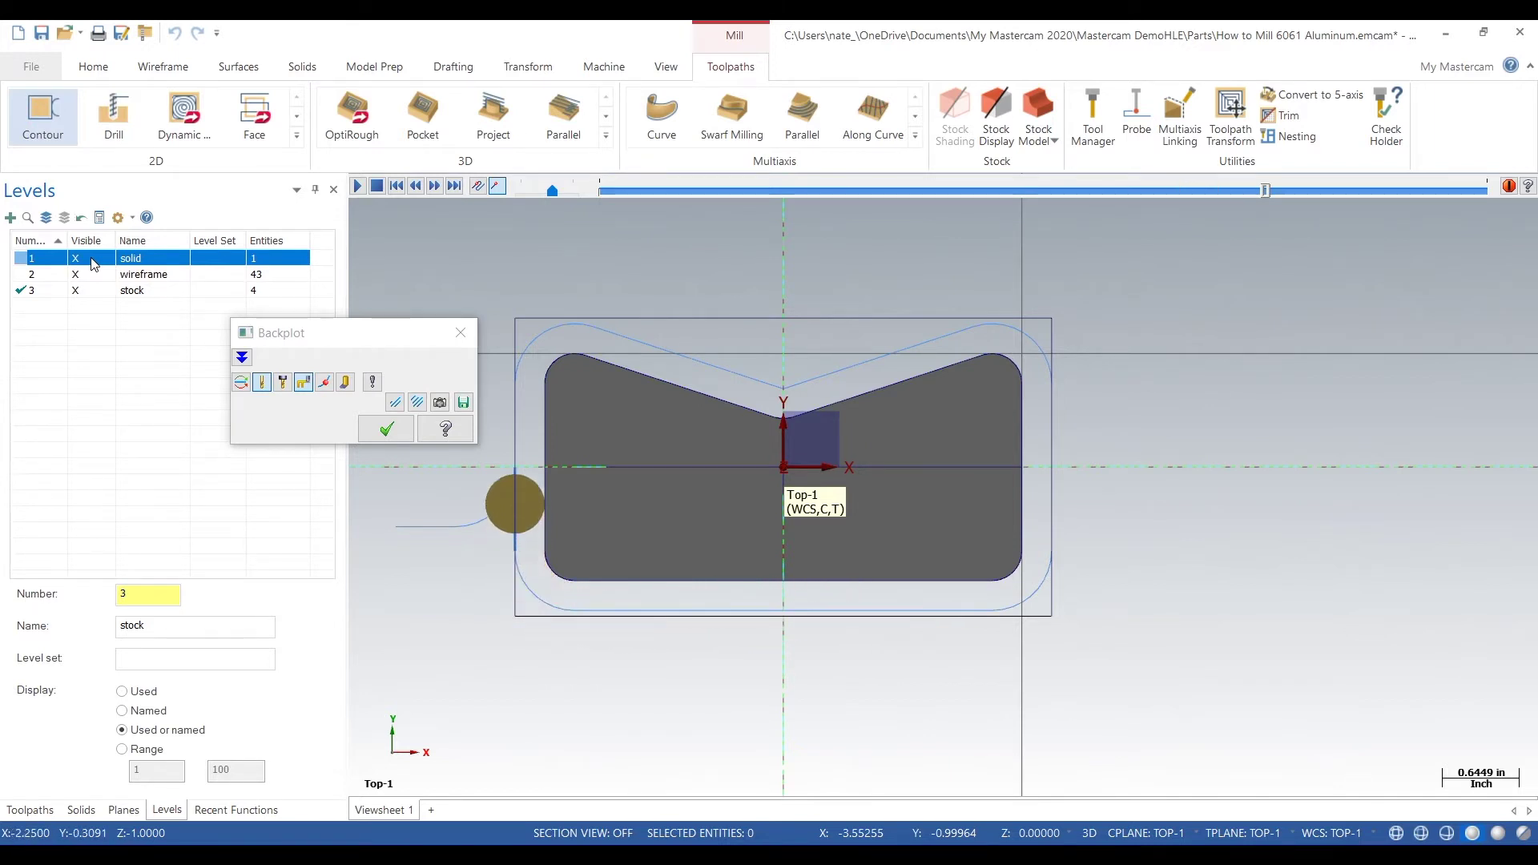
left_click(460, 333)
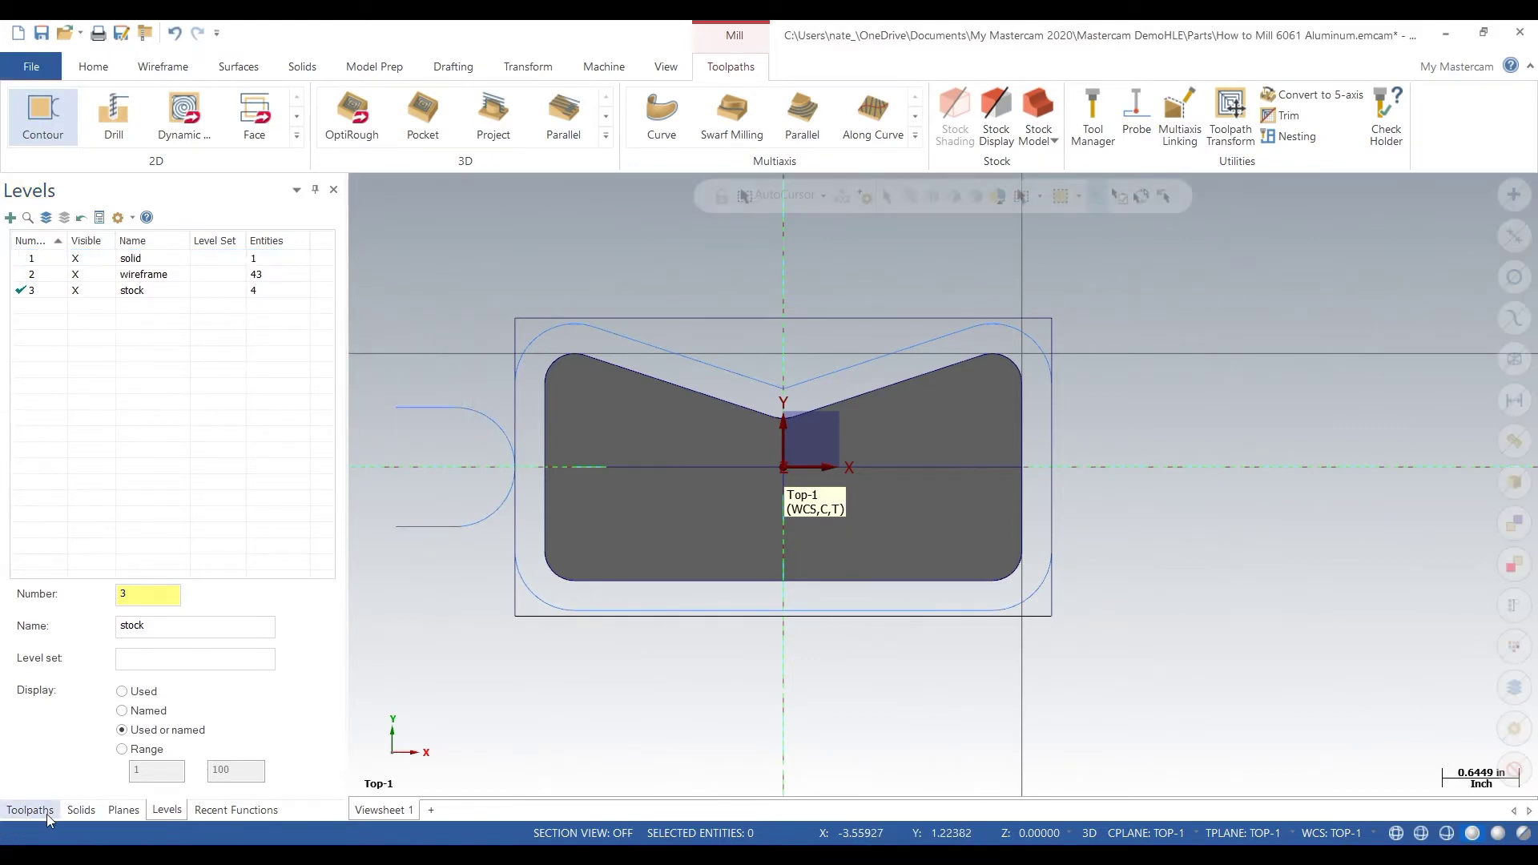
left_click(30, 810)
Give the contour Multi Passes 3 rough passes at 0.1 spacing and 1 finish pass.
left_click(128, 321)
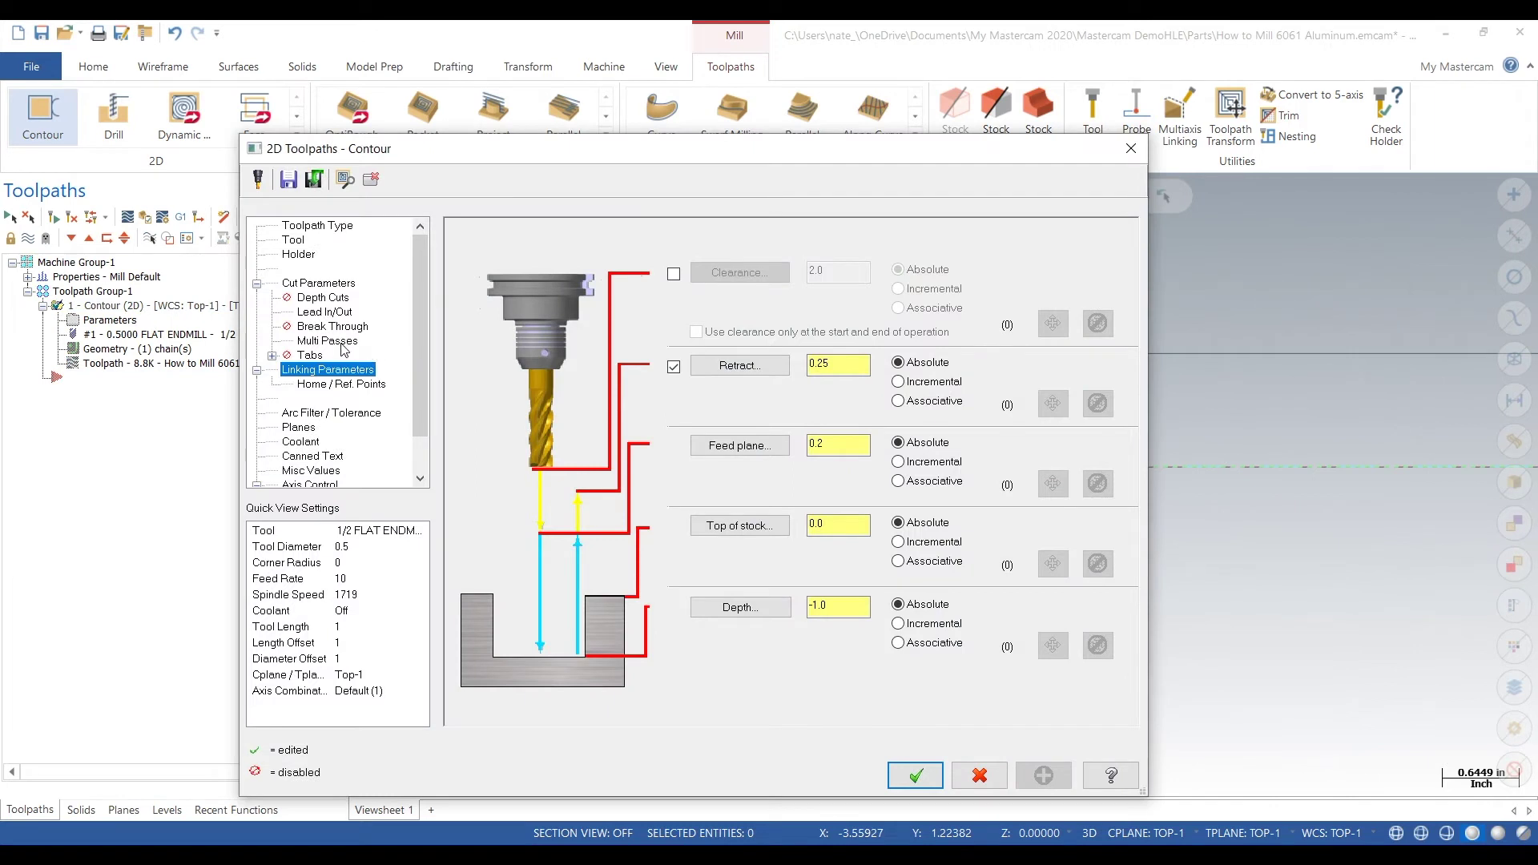
left_click(327, 340)
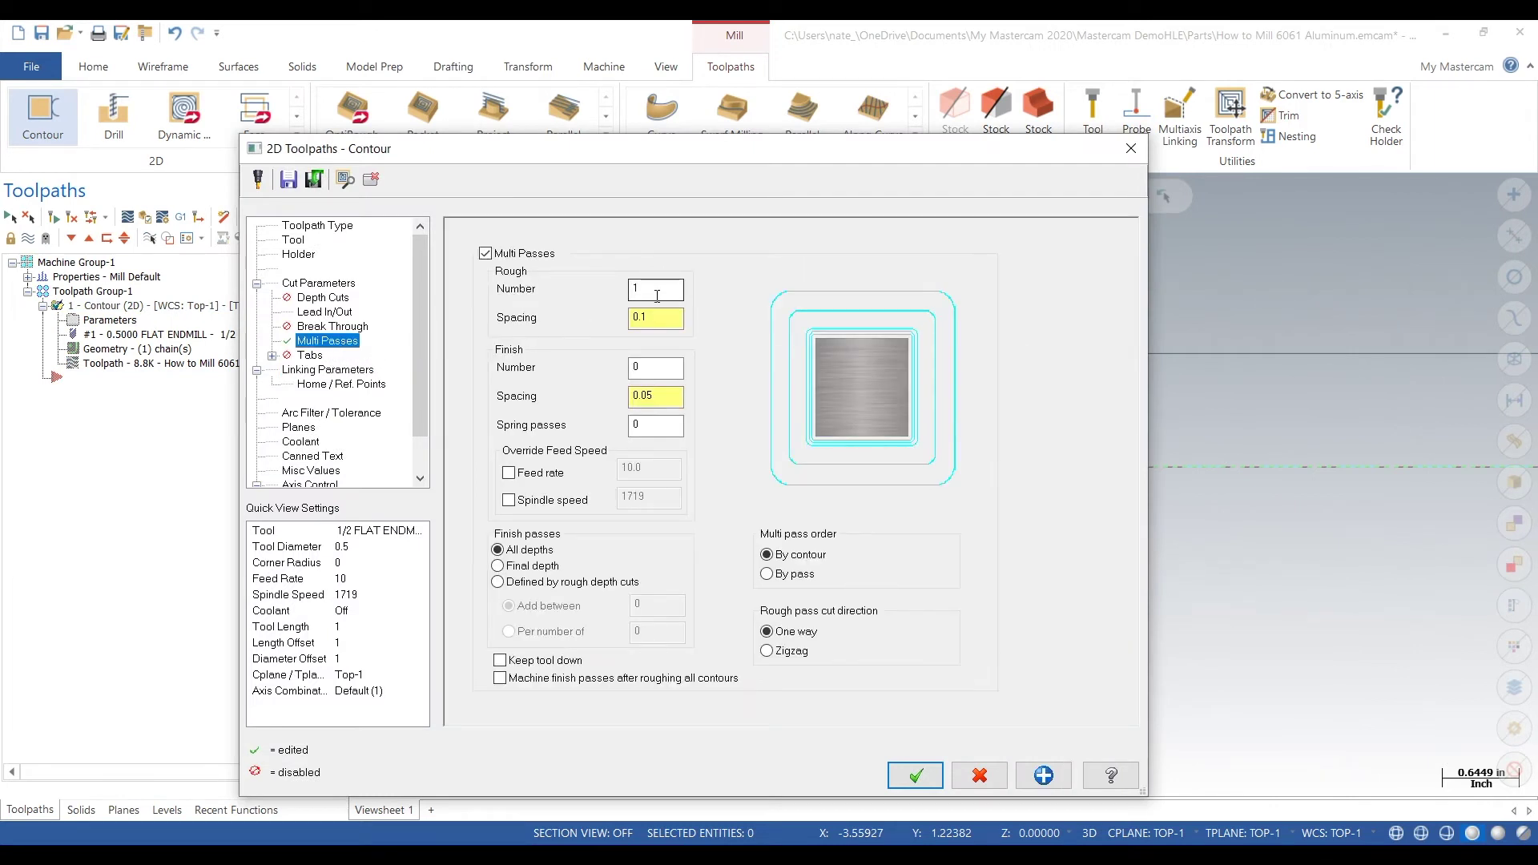
key("Tab")
key("shift+Tab")
type("3")
left_click(633, 369)
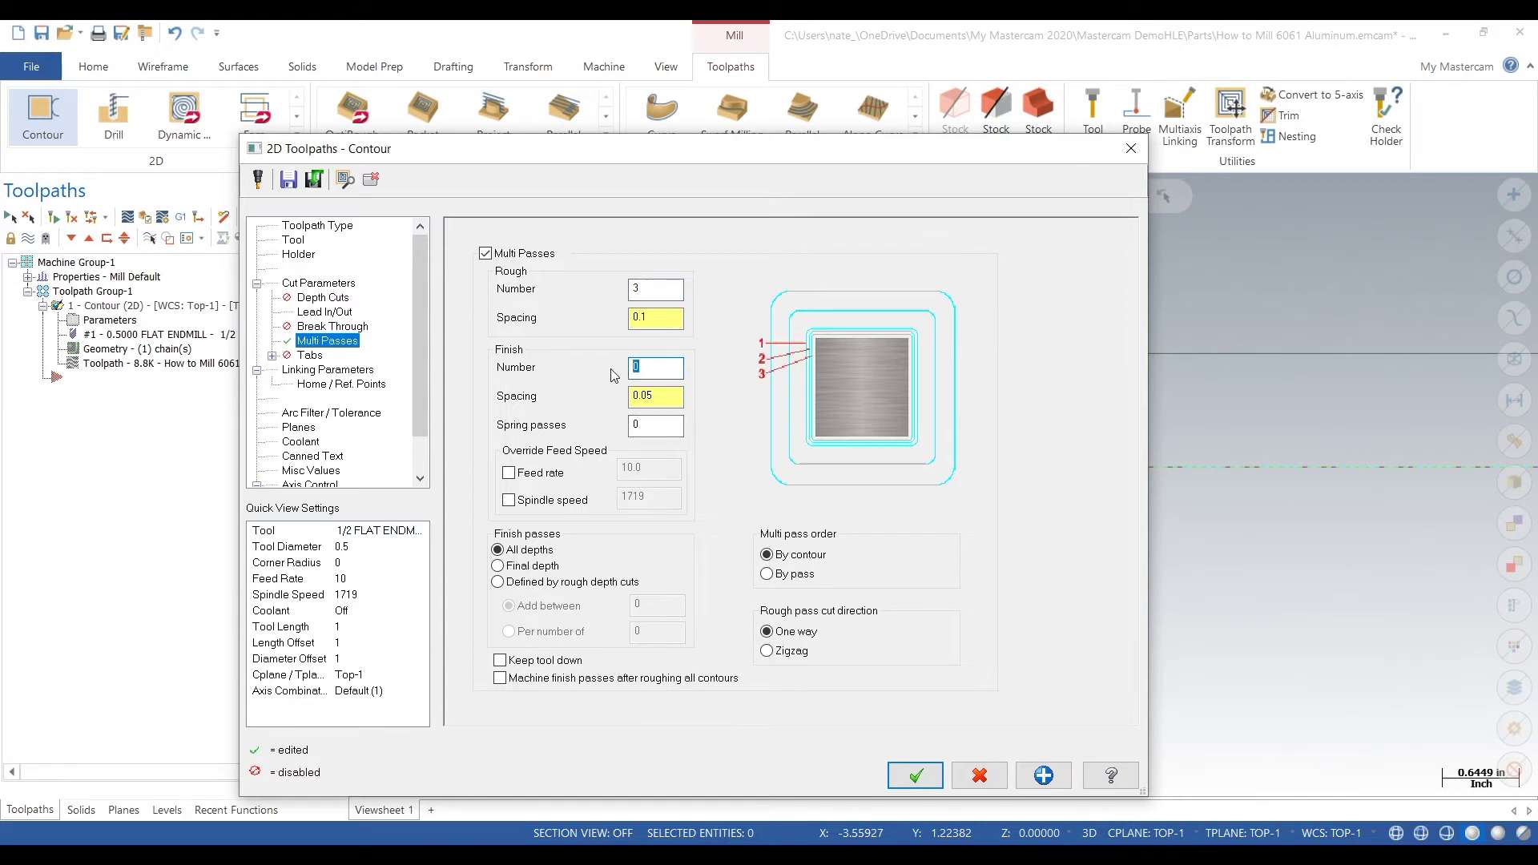
type("1")
key("Tab")
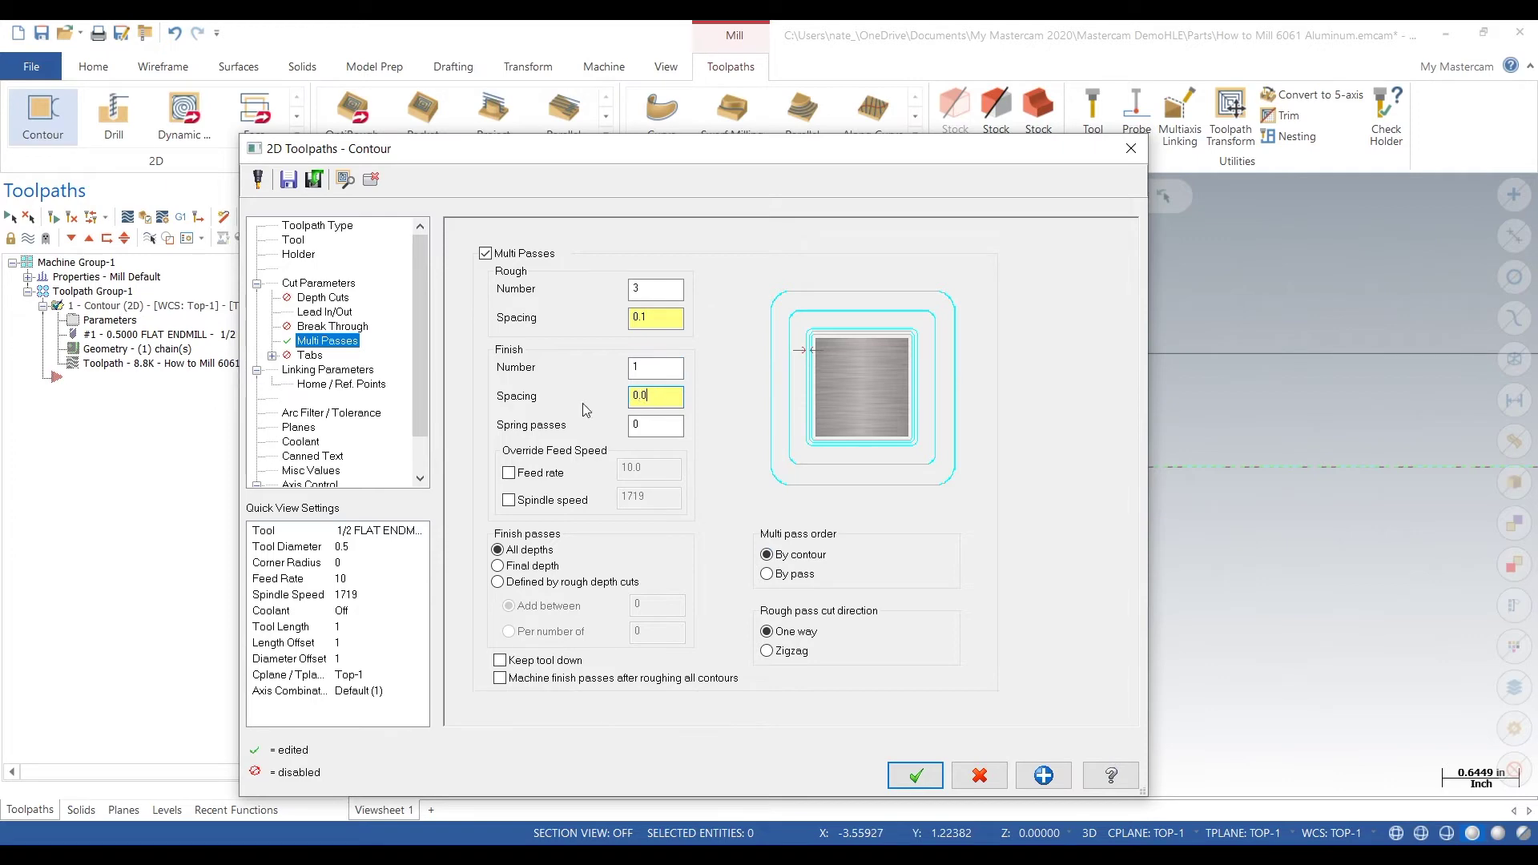
left_click(915, 775)
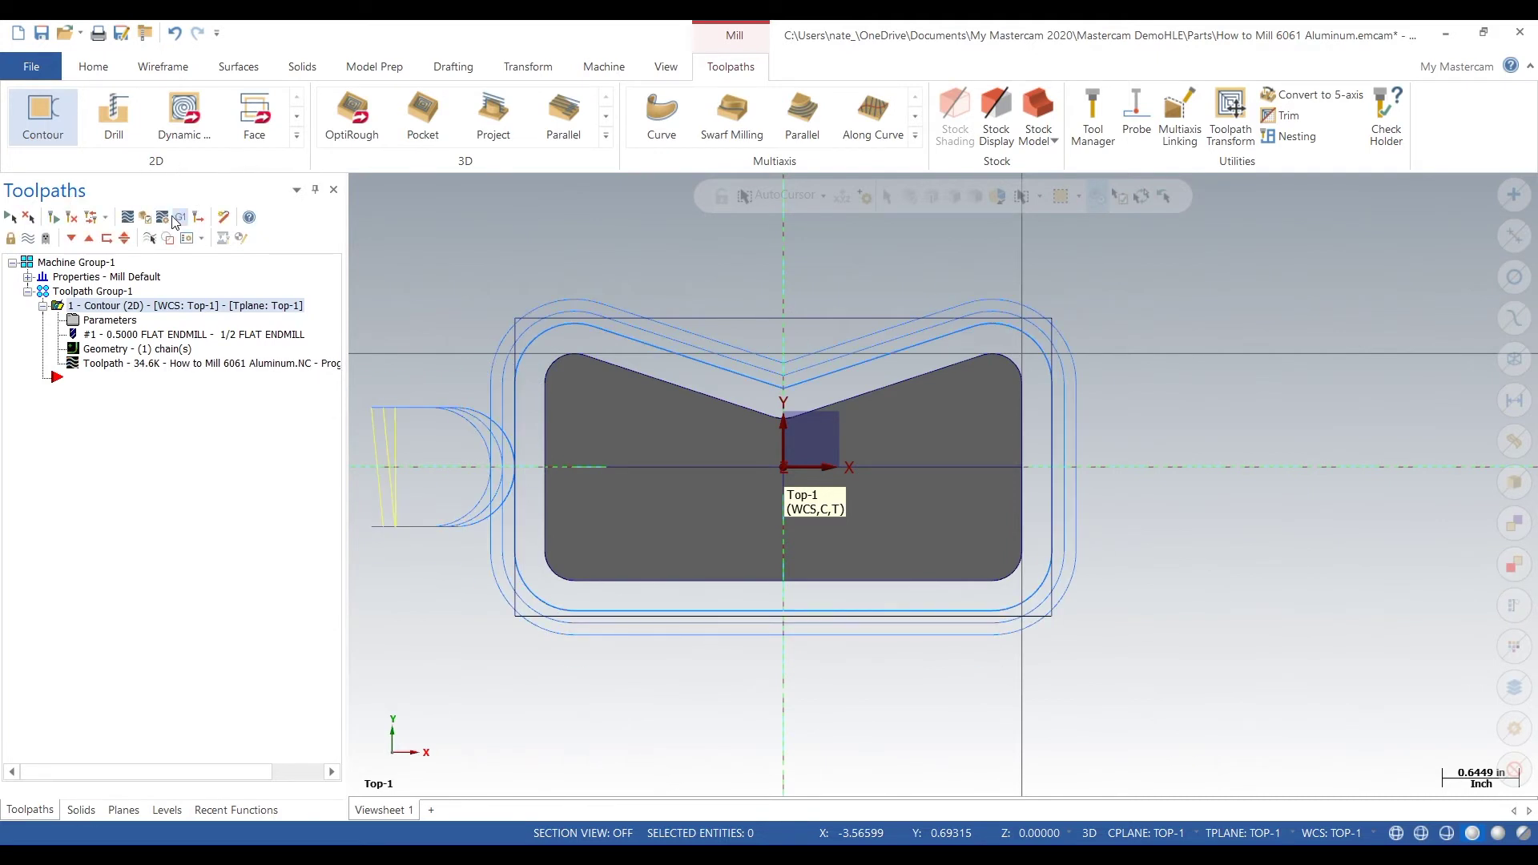
left_click(128, 217)
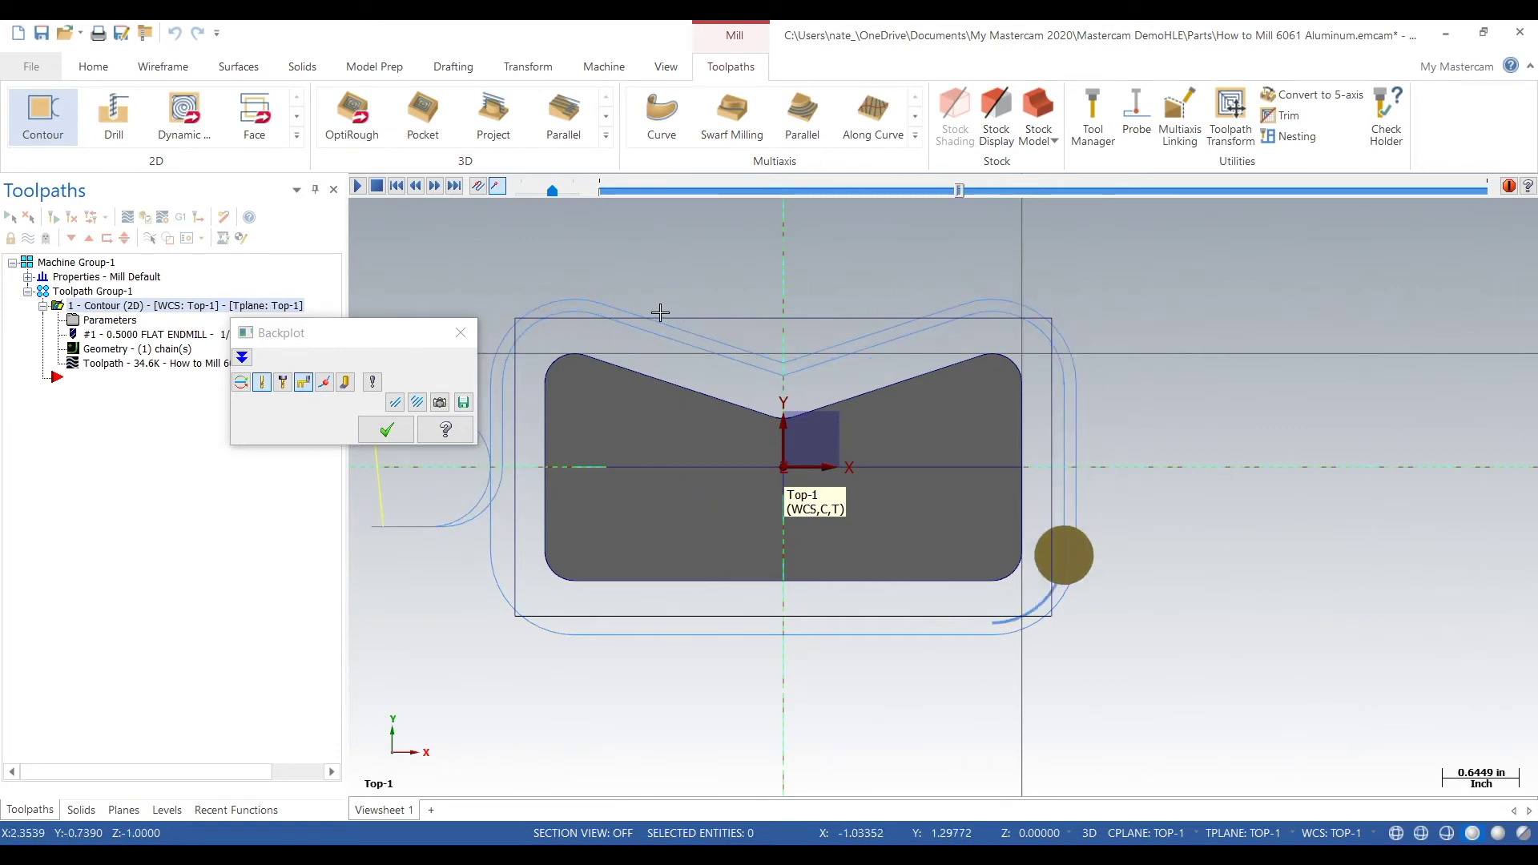
left_click(460, 334)
Size the stock as a 4.5 by 2.5 bounding box from the outline rectangle's edges.
left_click(28, 277)
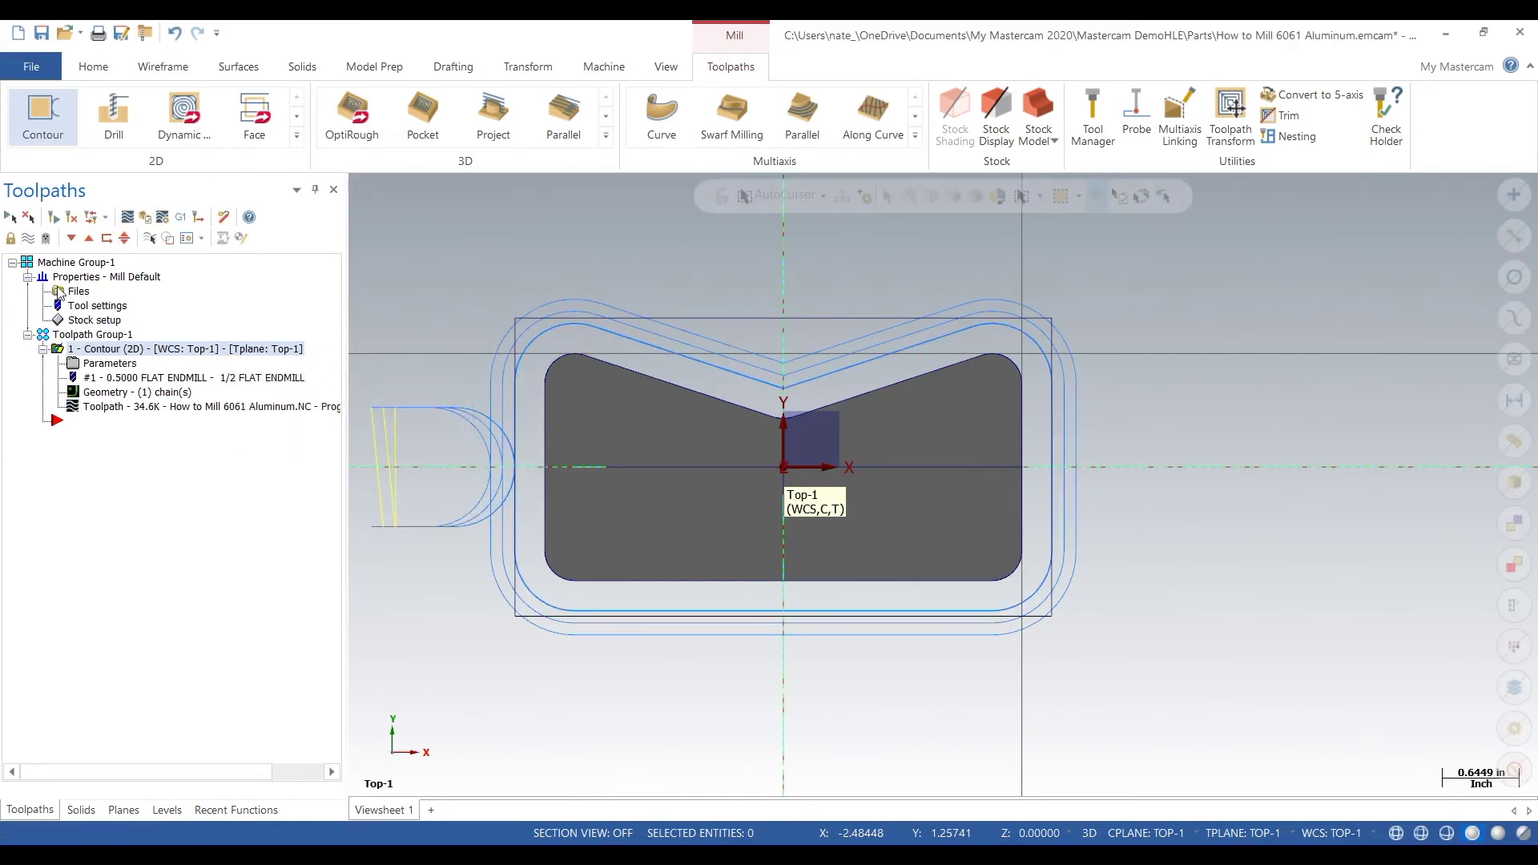
left_click(91, 320)
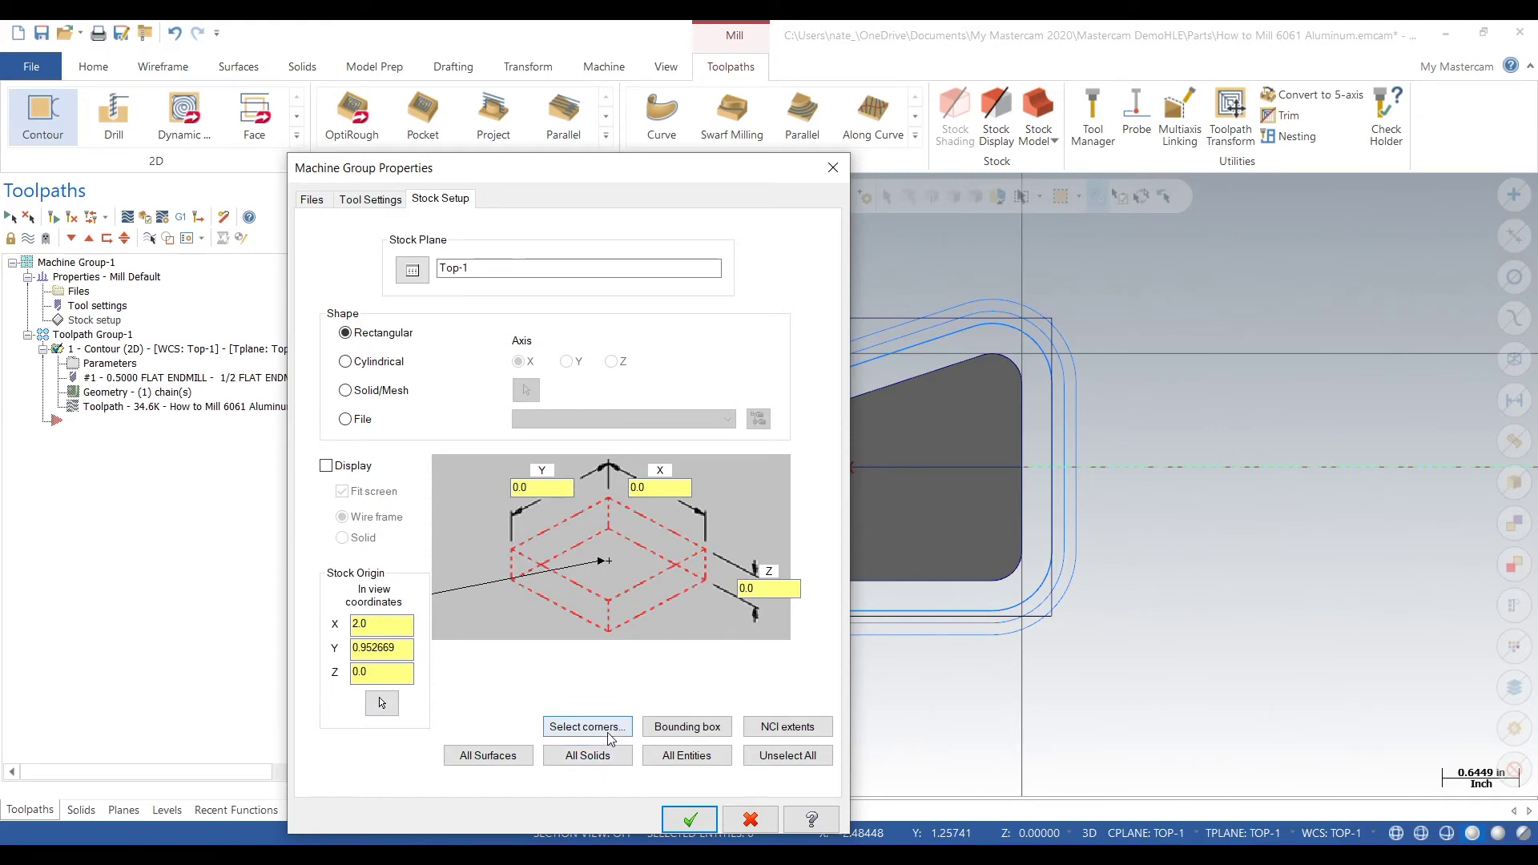
left_click(681, 732)
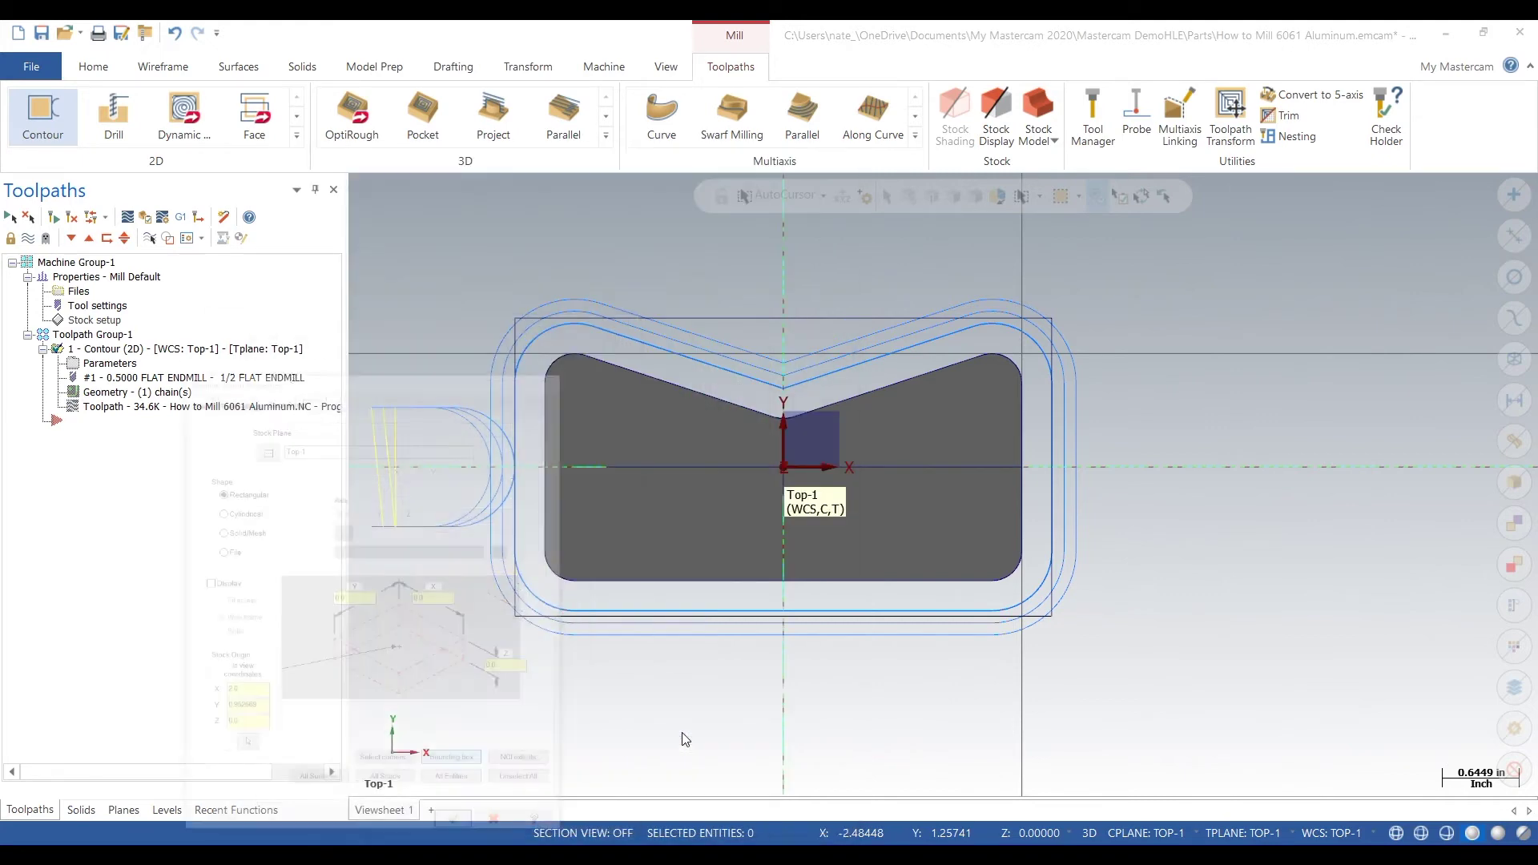
left_click(617, 317)
left_click(1052, 372)
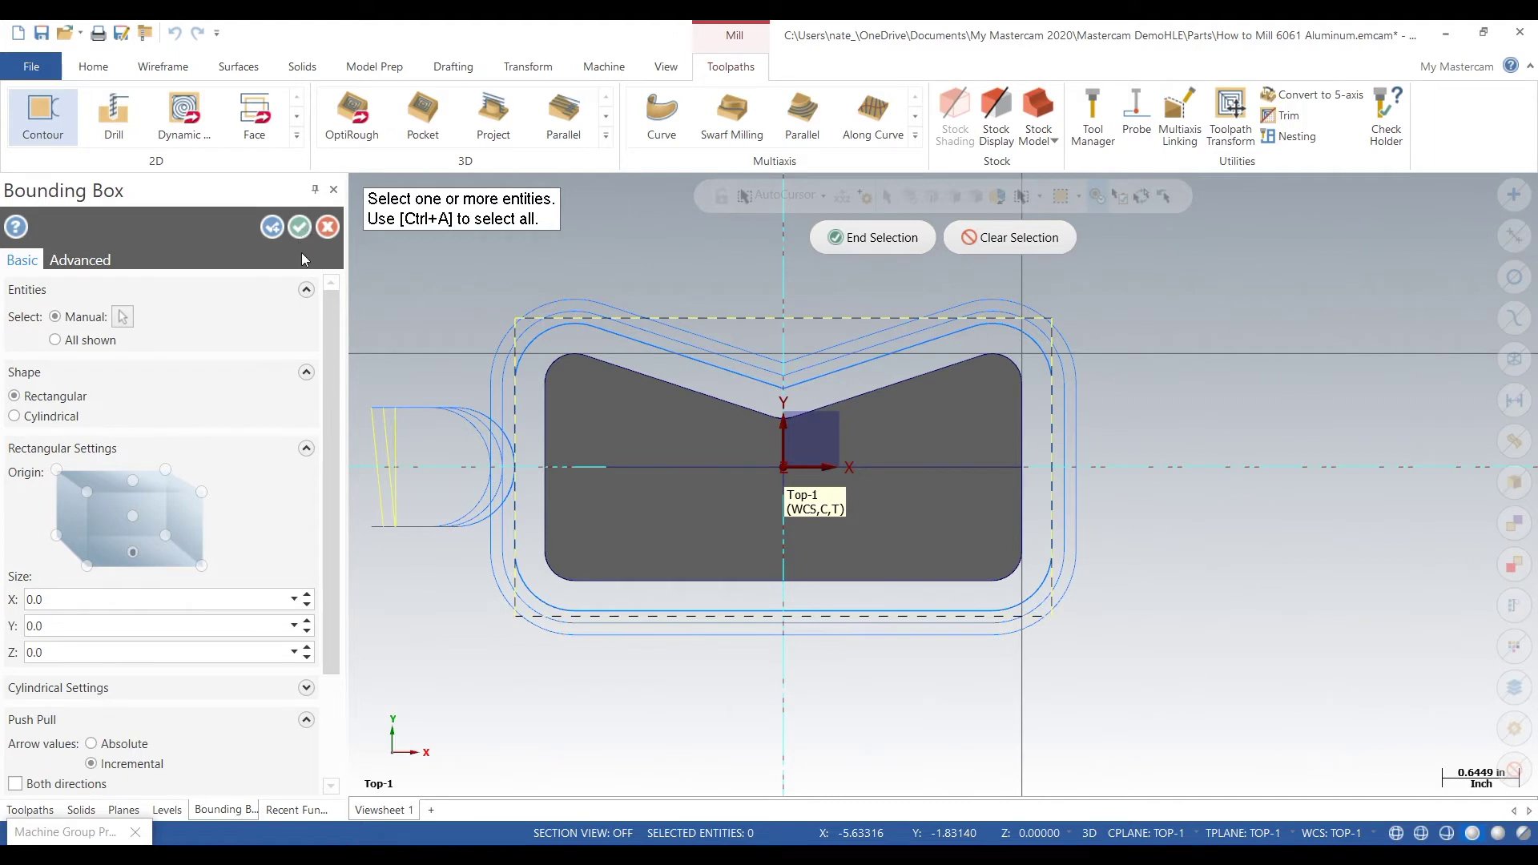
left_click(893, 250)
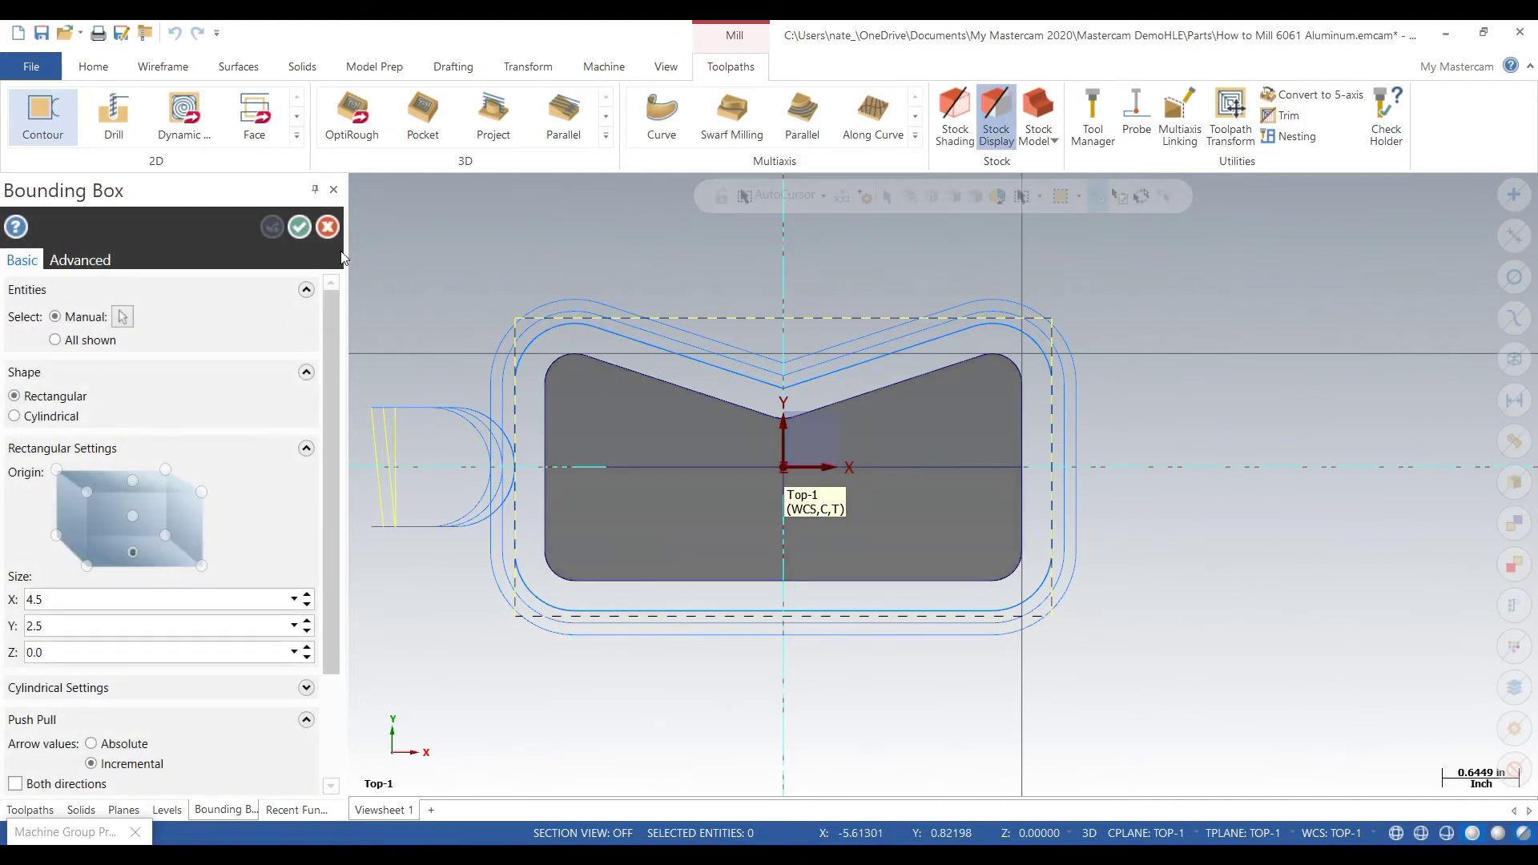
left_click(299, 227)
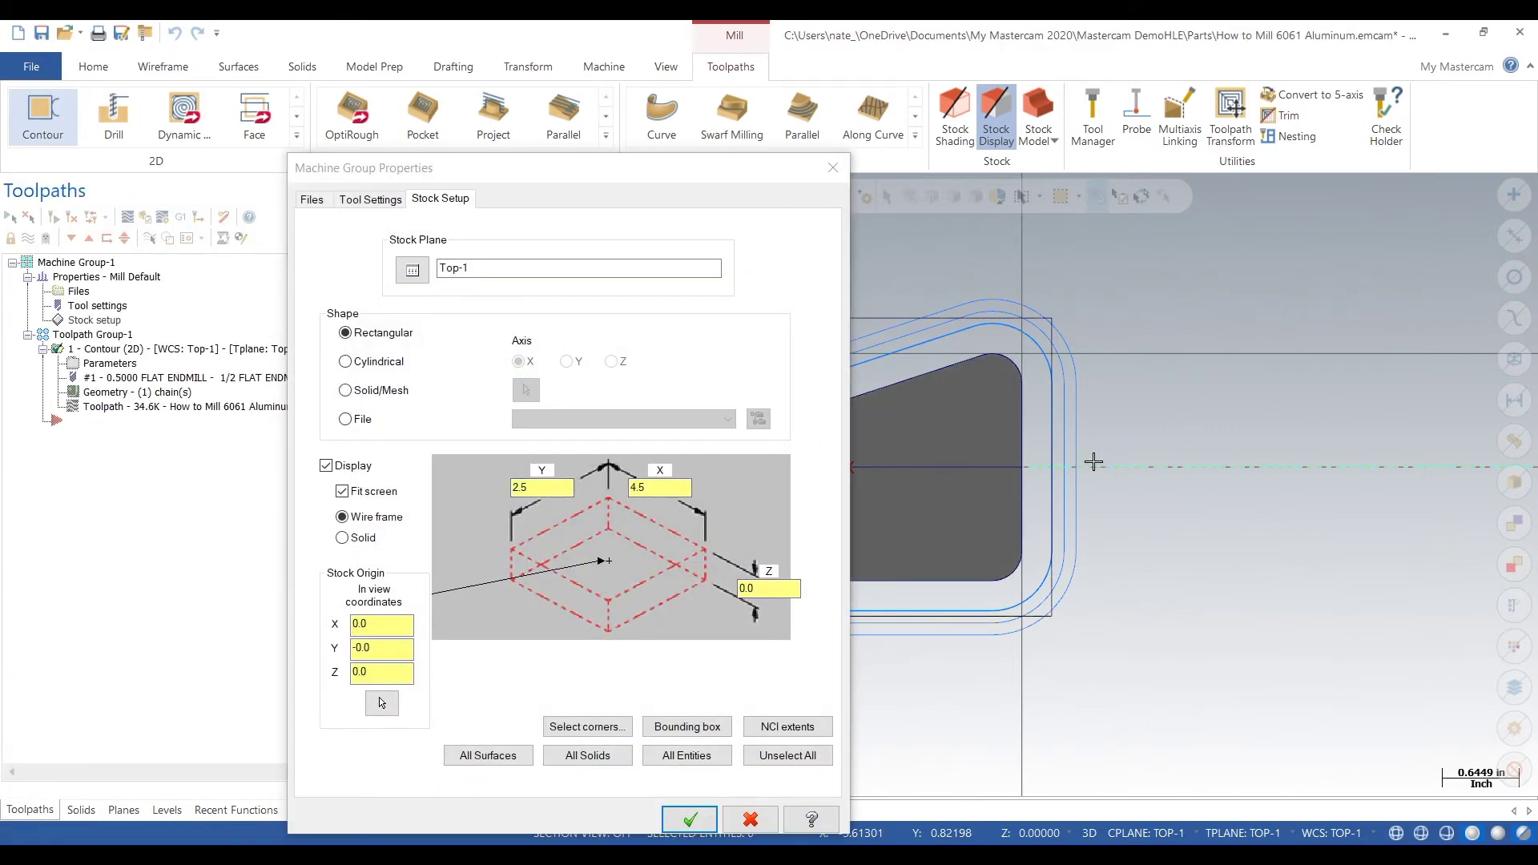
Confirm the wireframe stock display and start Verify in Mastercam Simulator.
middle_click_drag(1128, 519, 1085, 524)
left_click(689, 819)
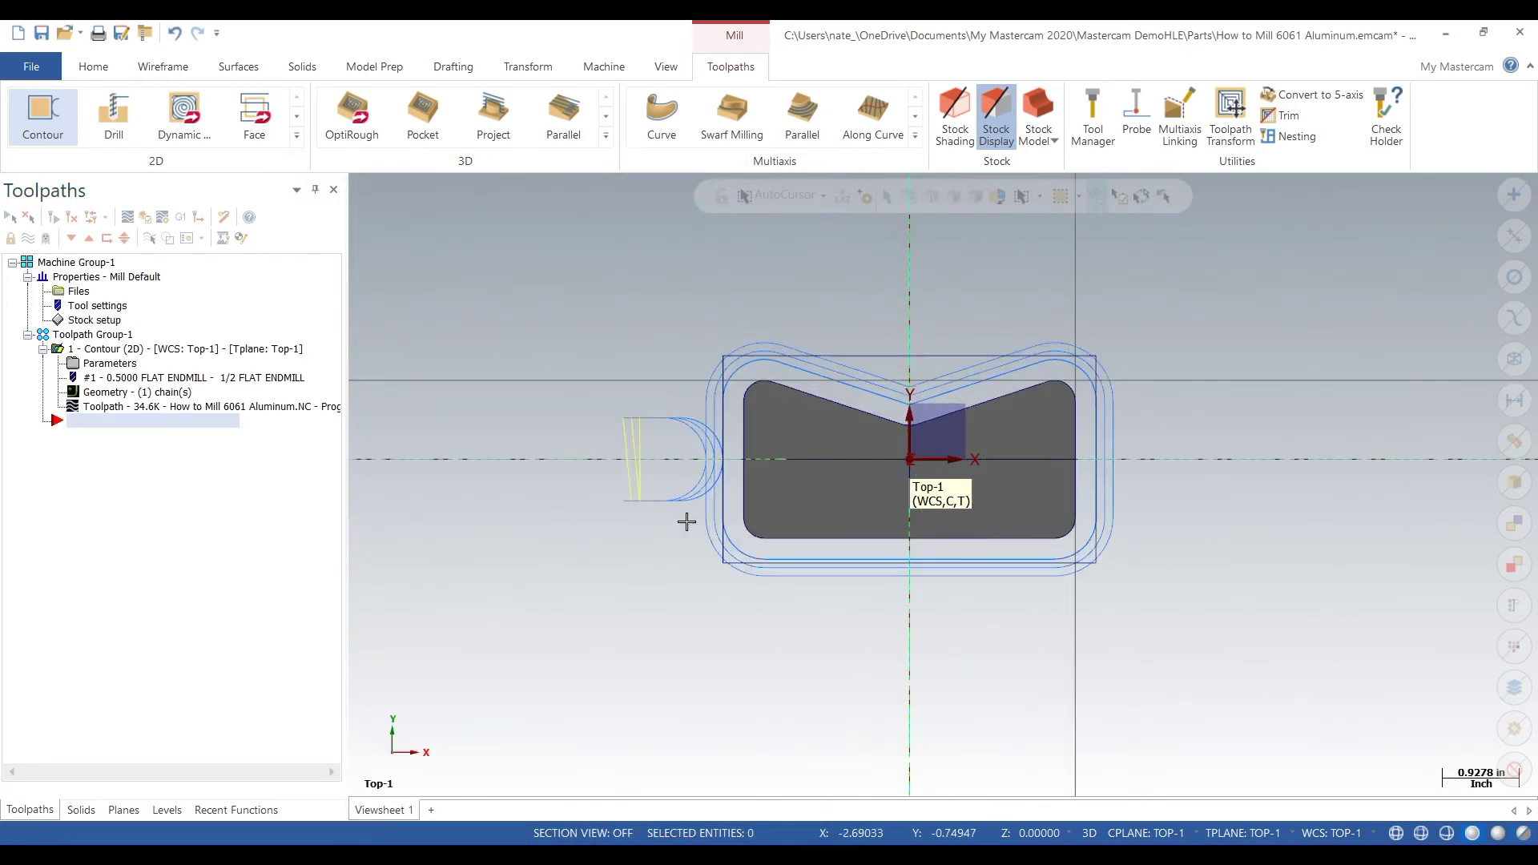
middle_click_drag(686, 522, 640, 401)
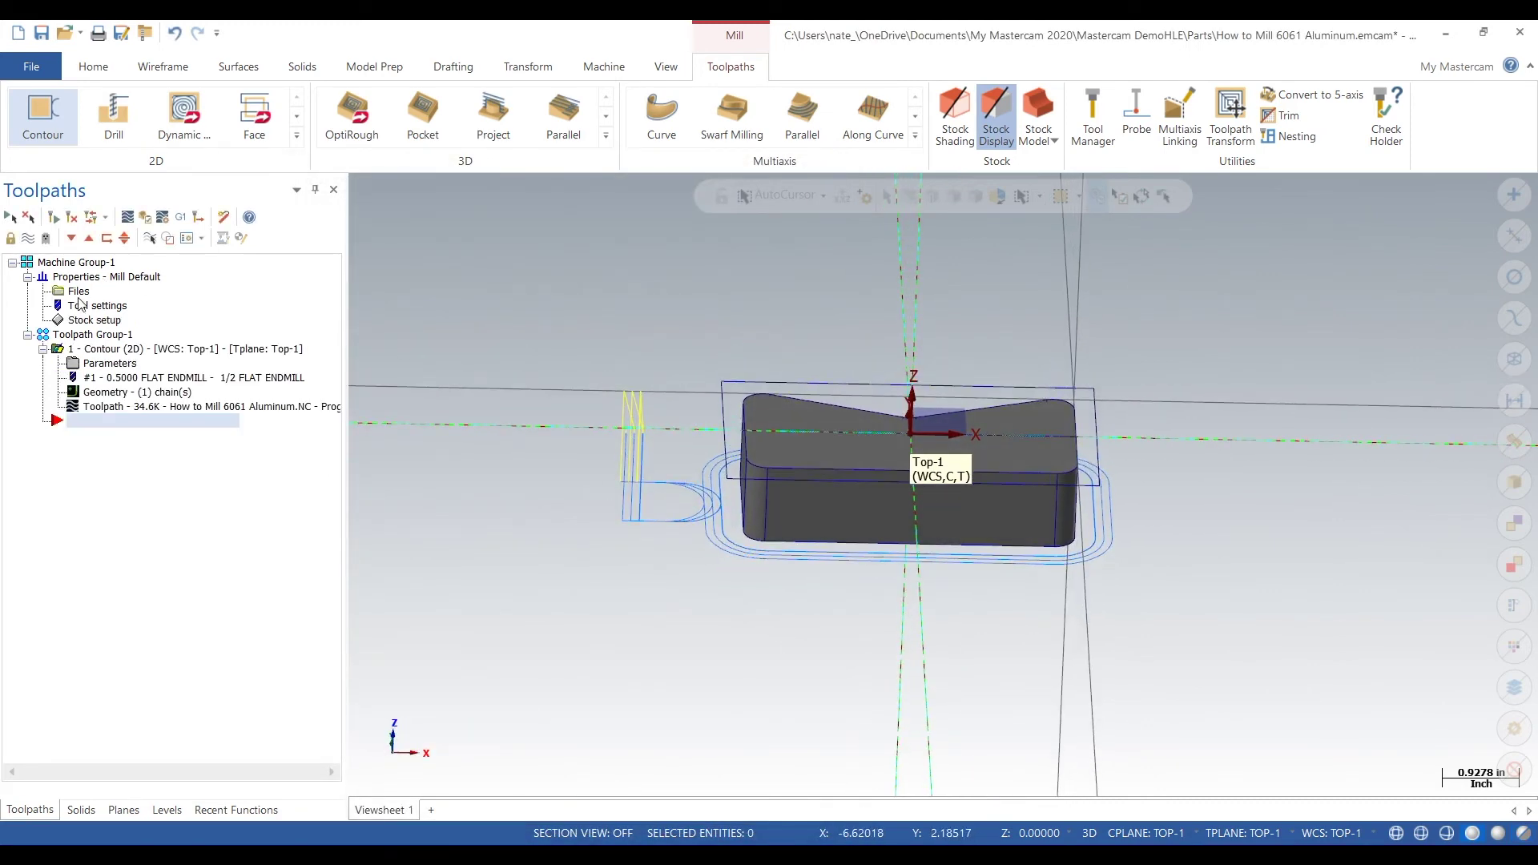
left_click(94, 320)
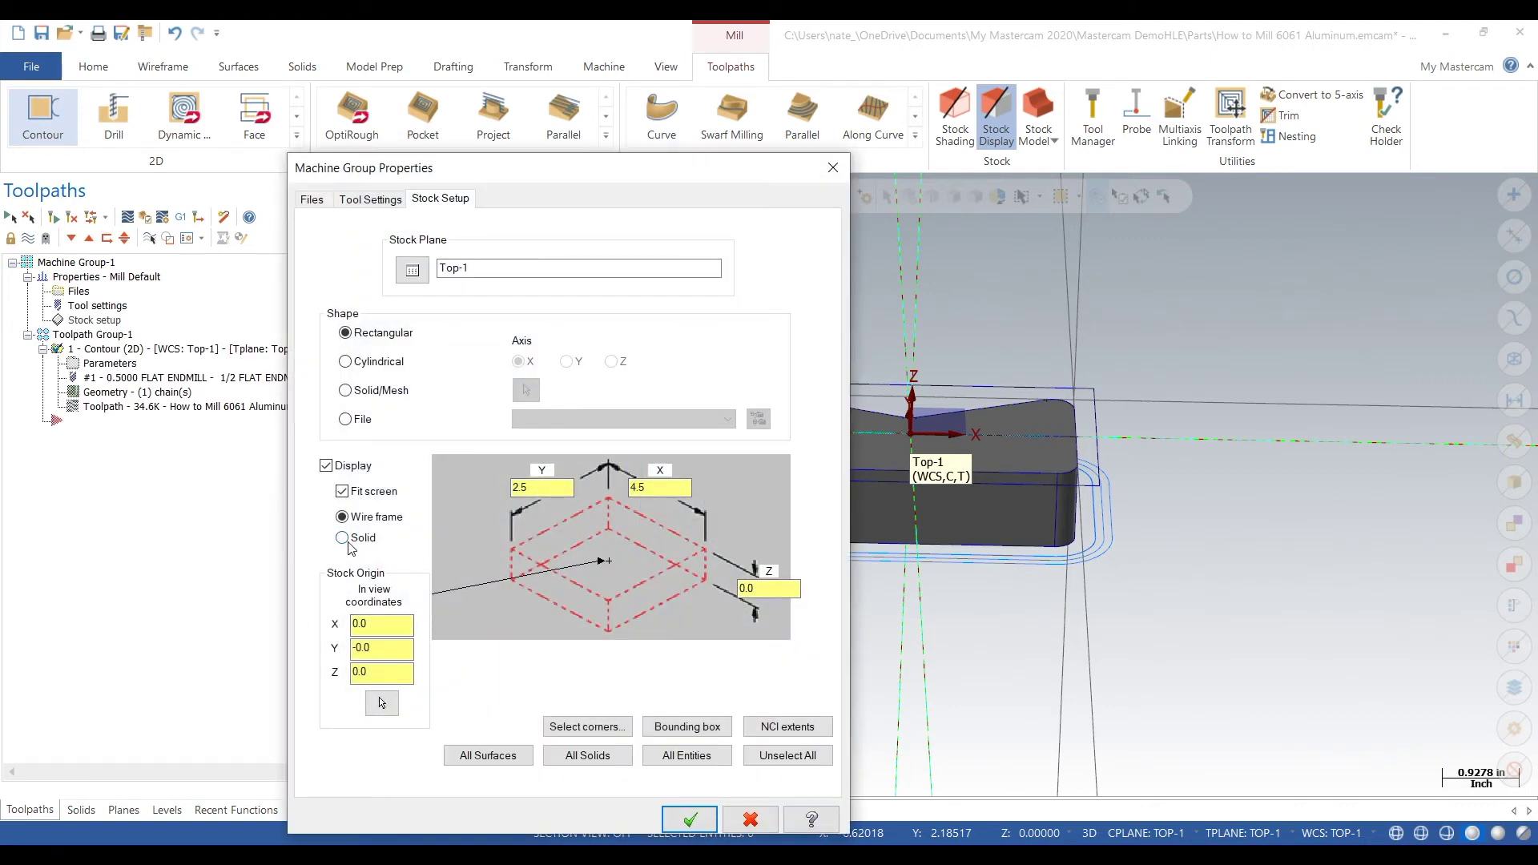
left_click(691, 820)
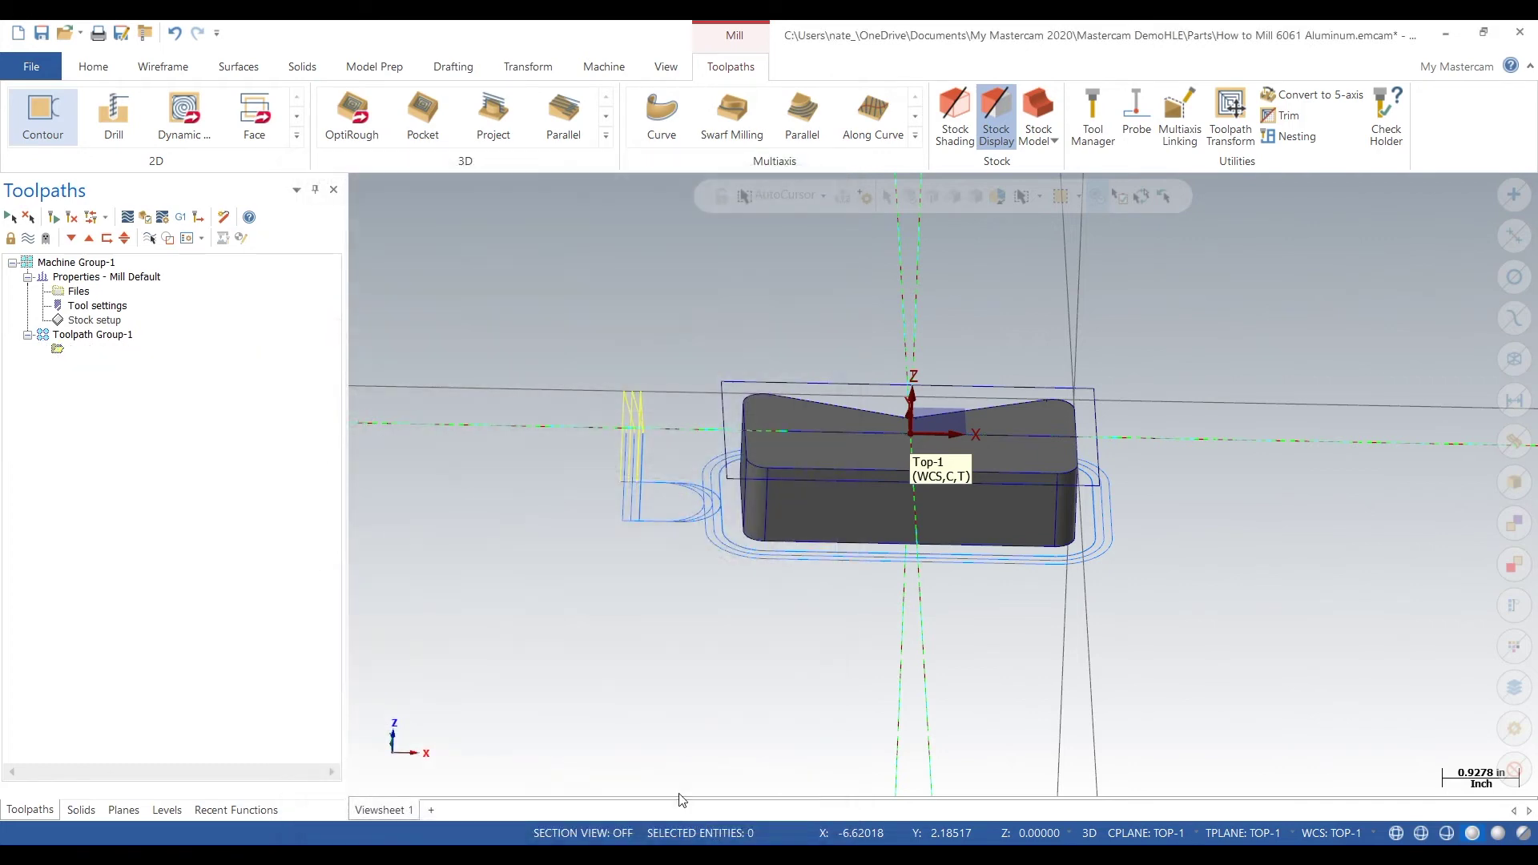
left_click(145, 220)
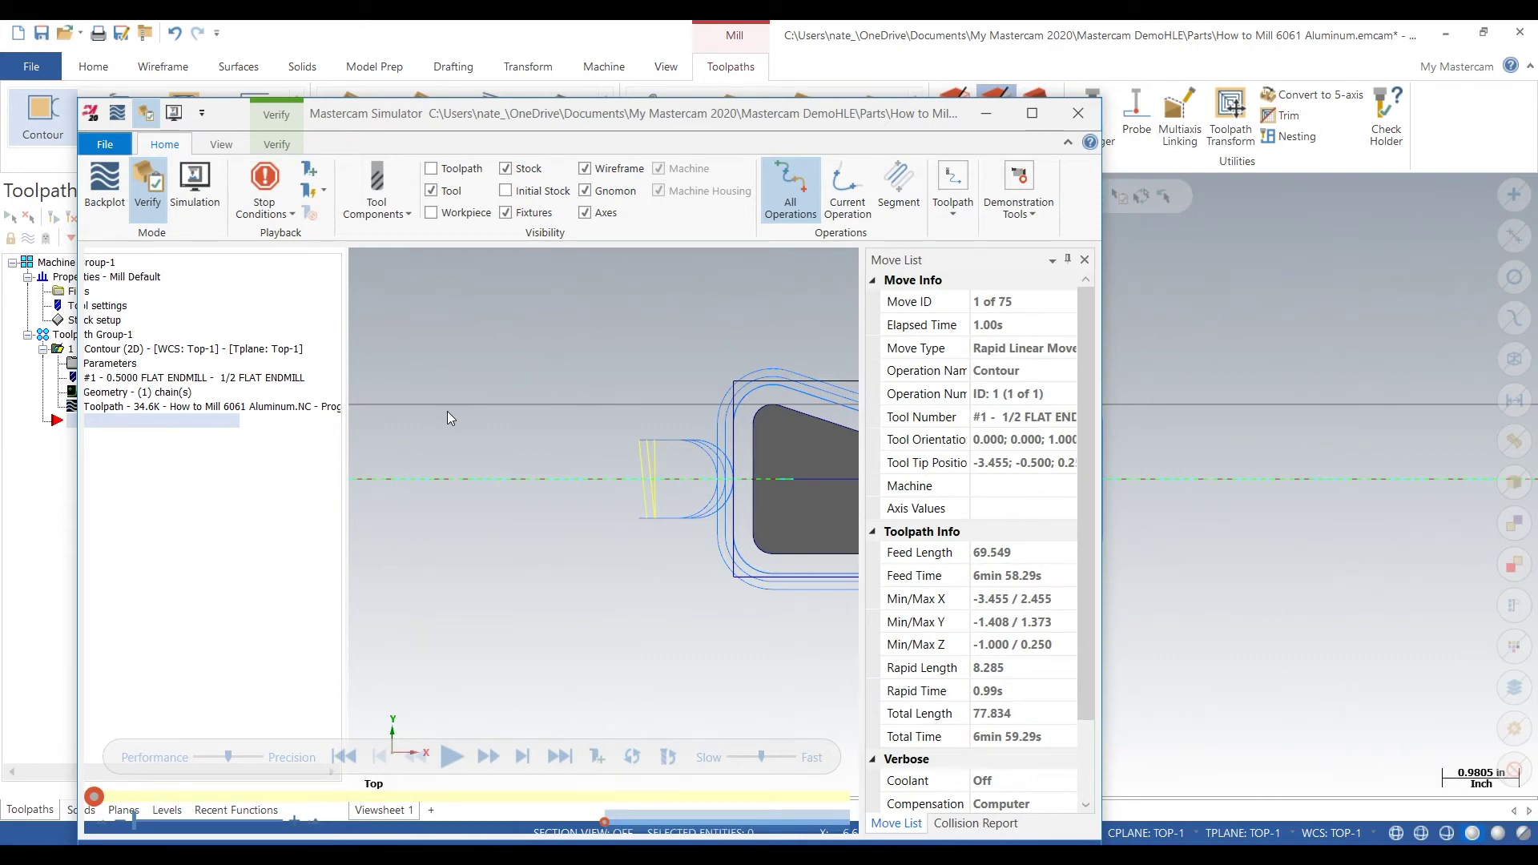
middle_click_drag(449, 412, 563, 502)
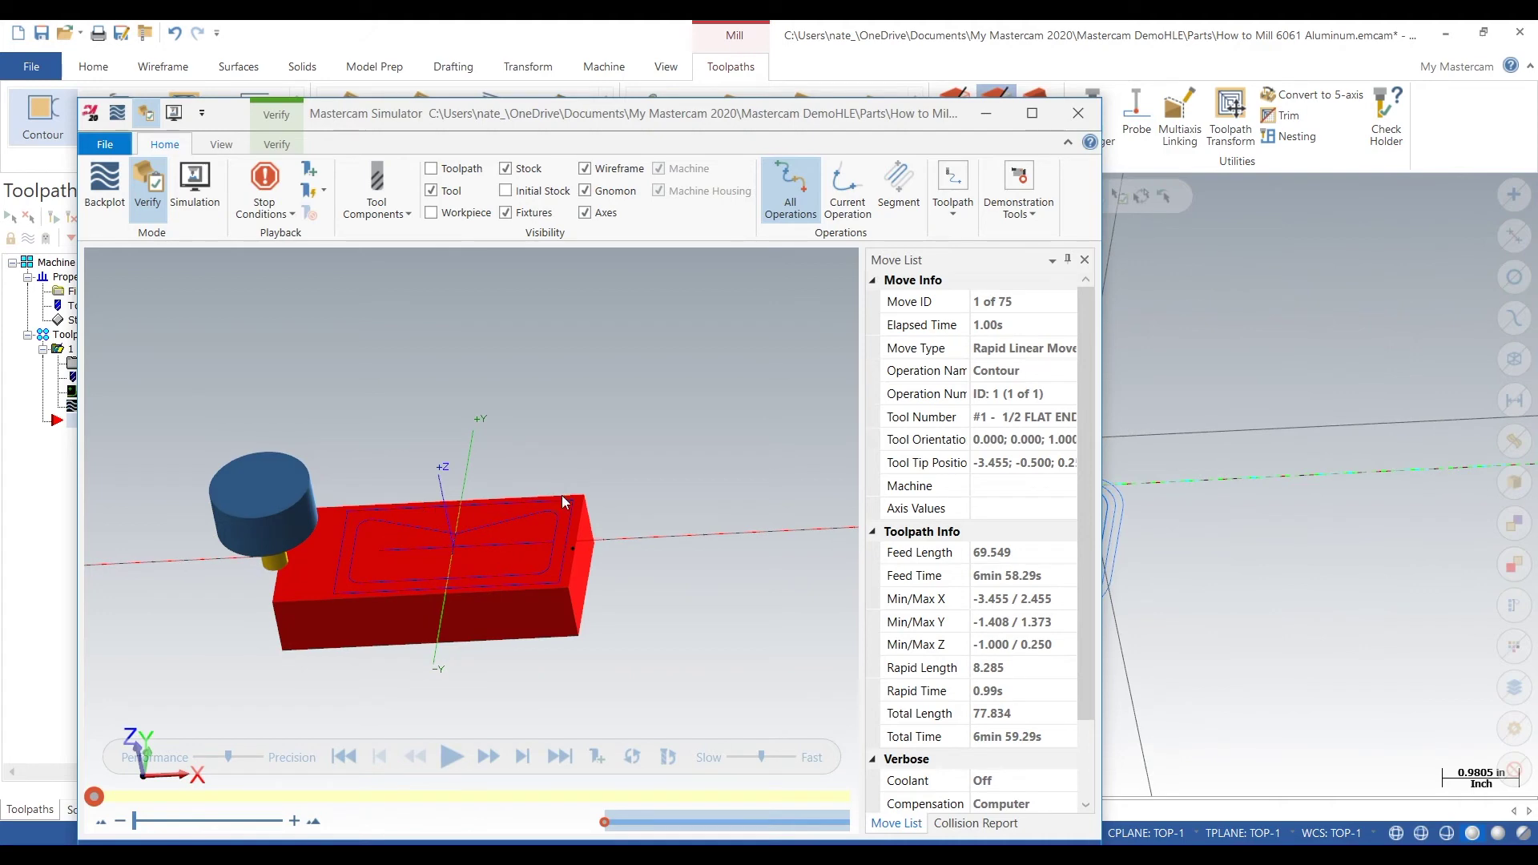
middle_click_drag(376, 581, 406, 558)
left_click(1077, 112)
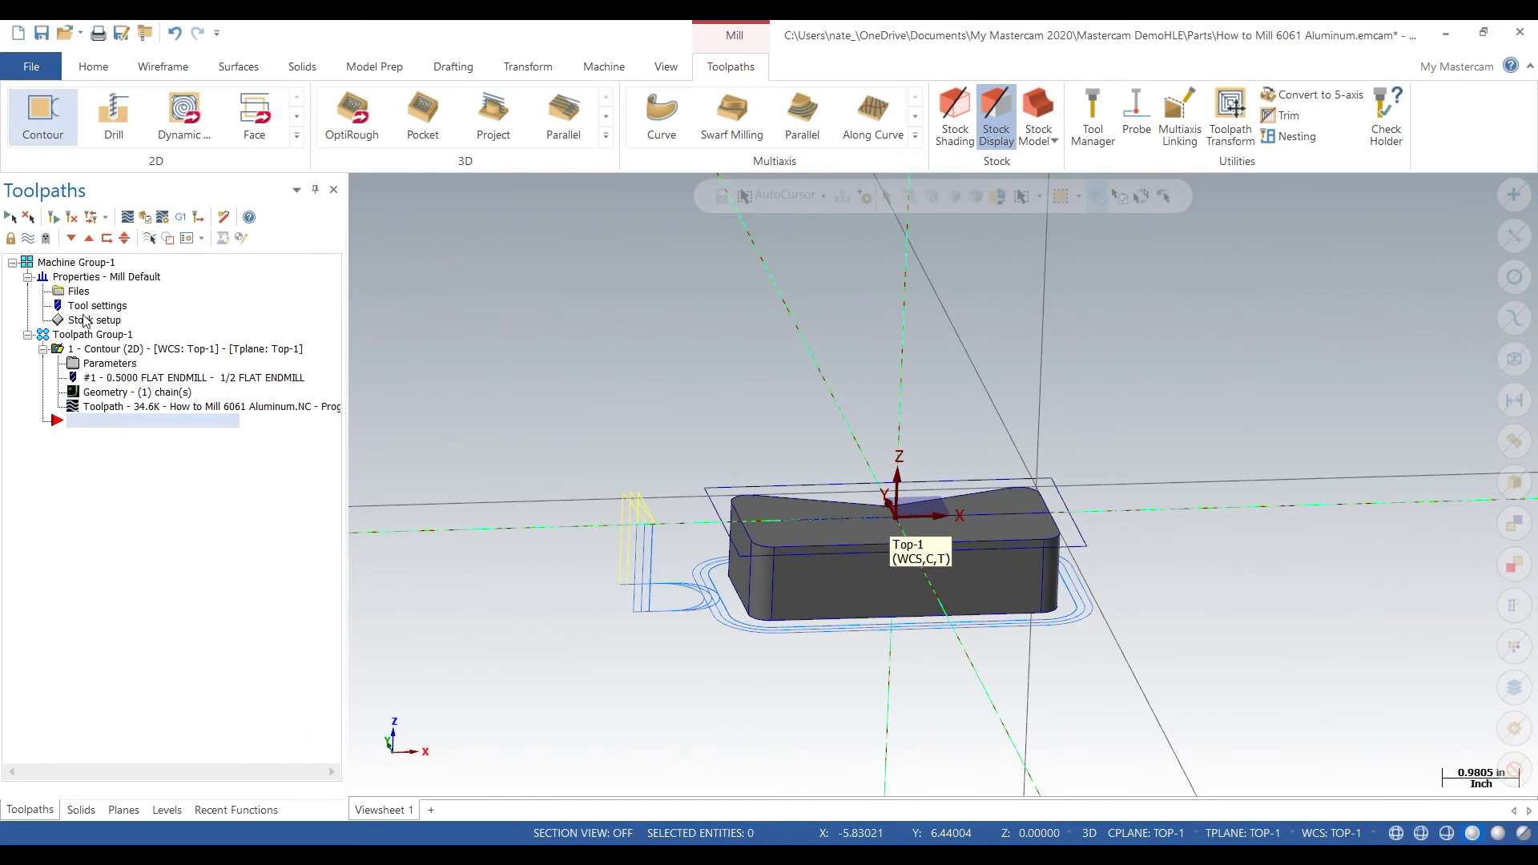
Review the stock setup, return to Top view, and hide level 1 'solid'.
left_click(86, 320)
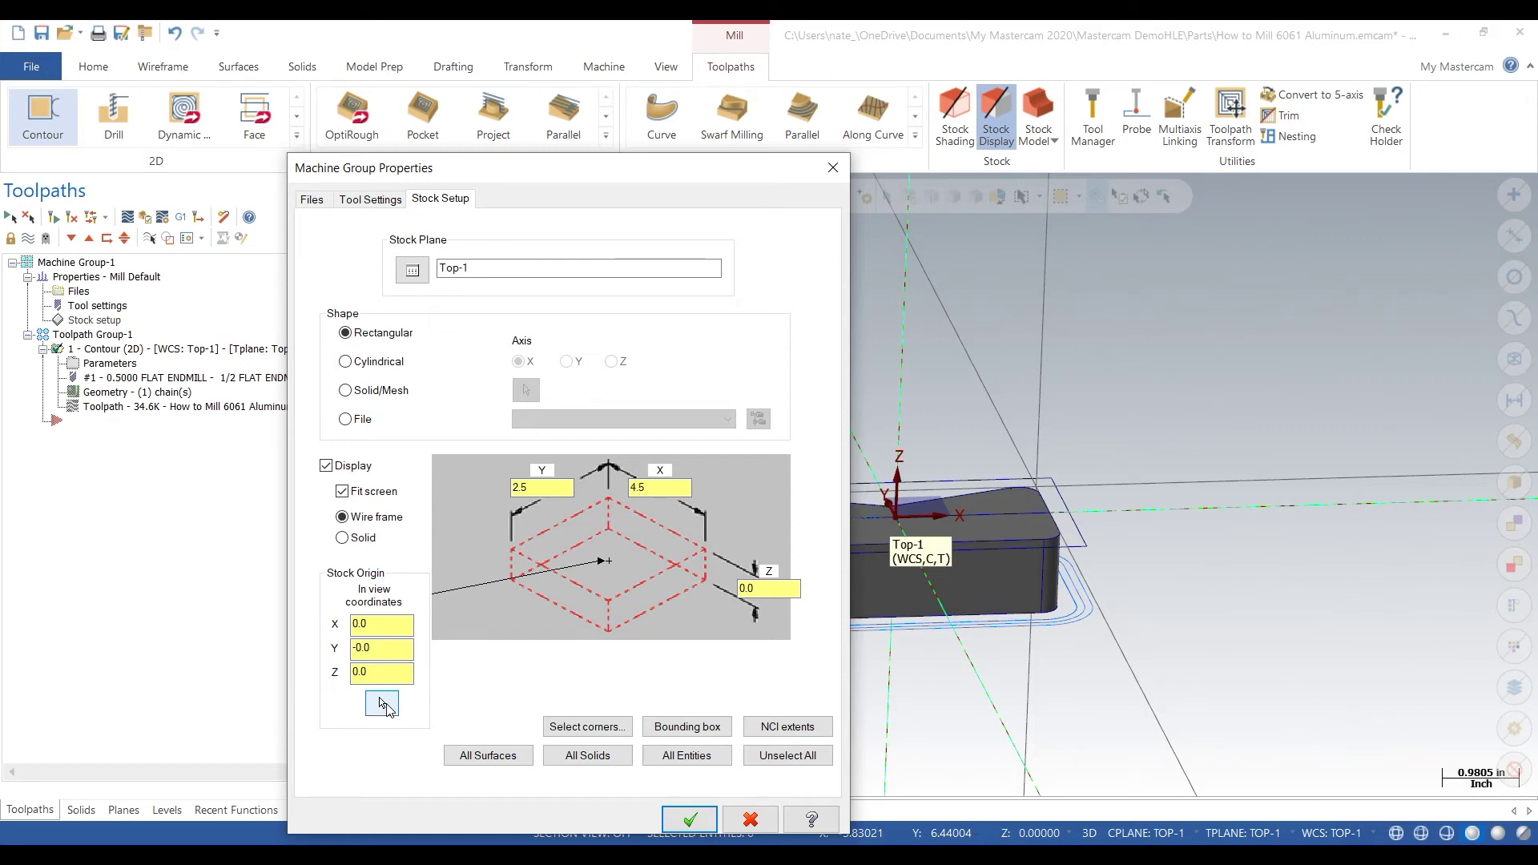
left_click(838, 170)
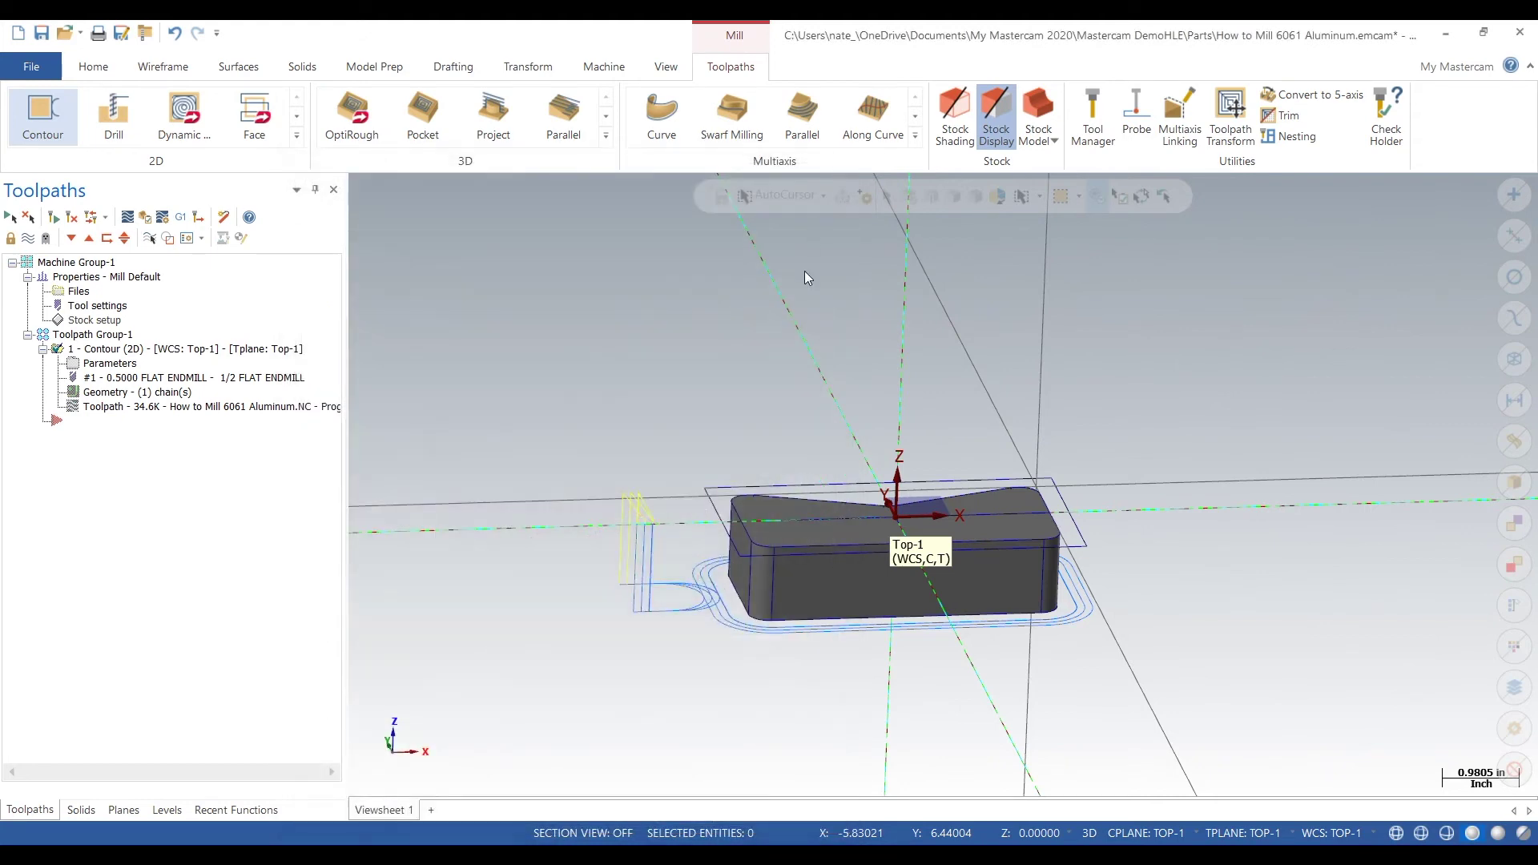
key("alt+1")
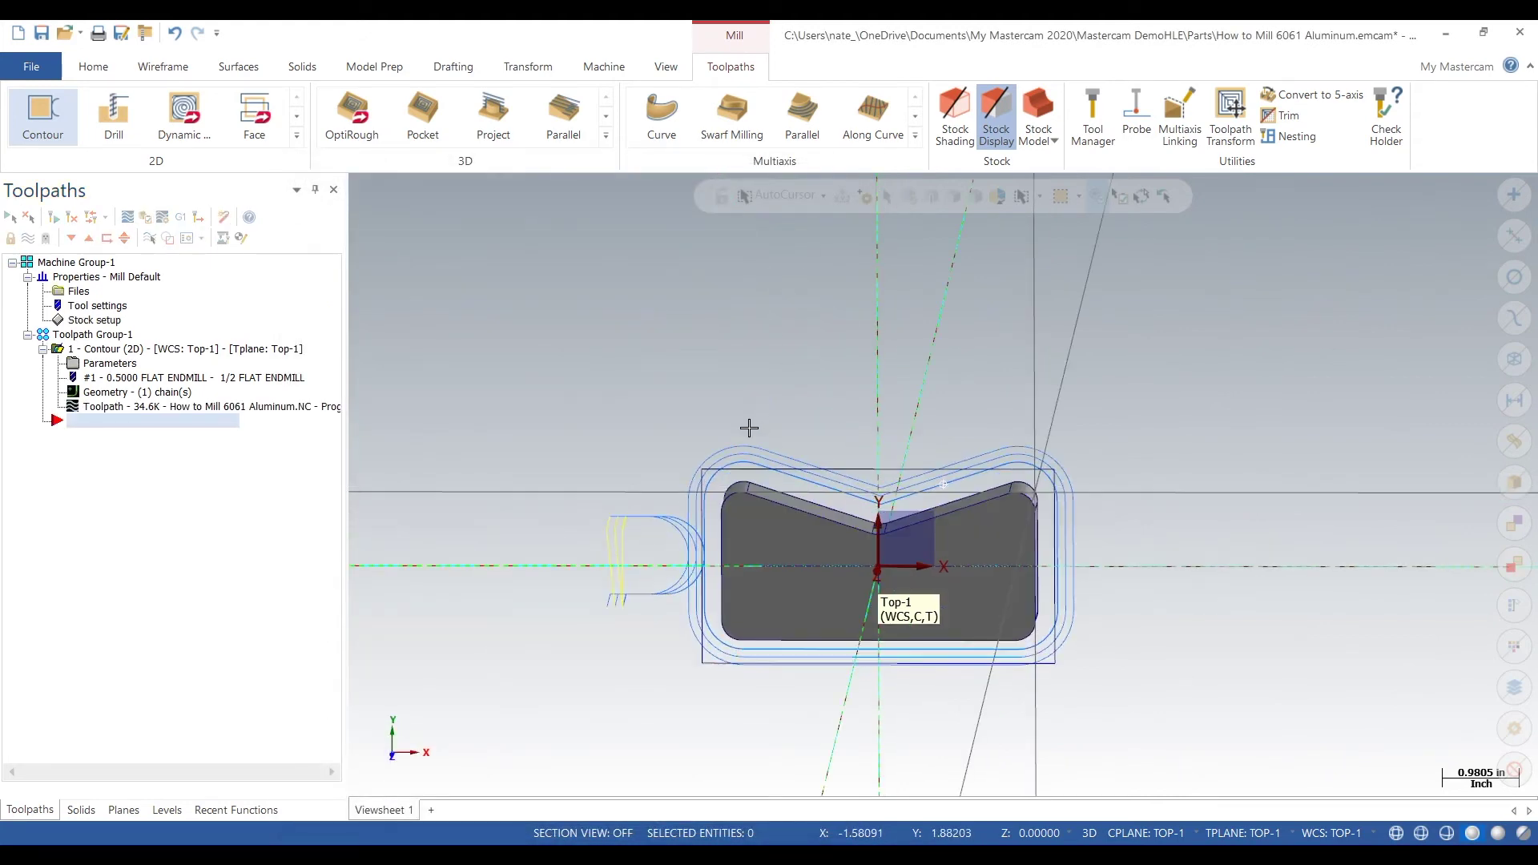
right_click(673, 448)
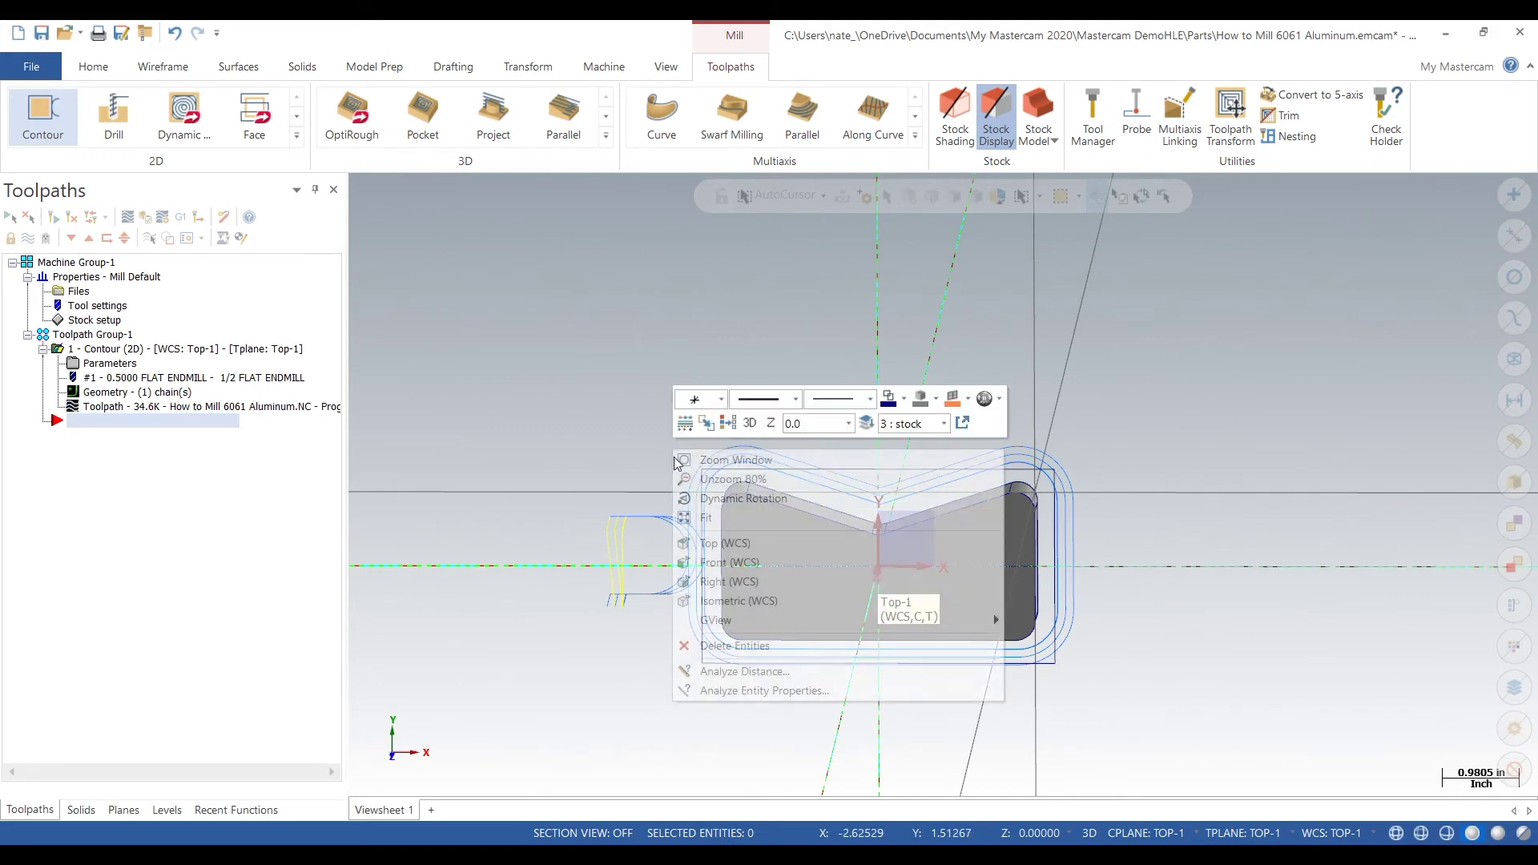
left_click(723, 543)
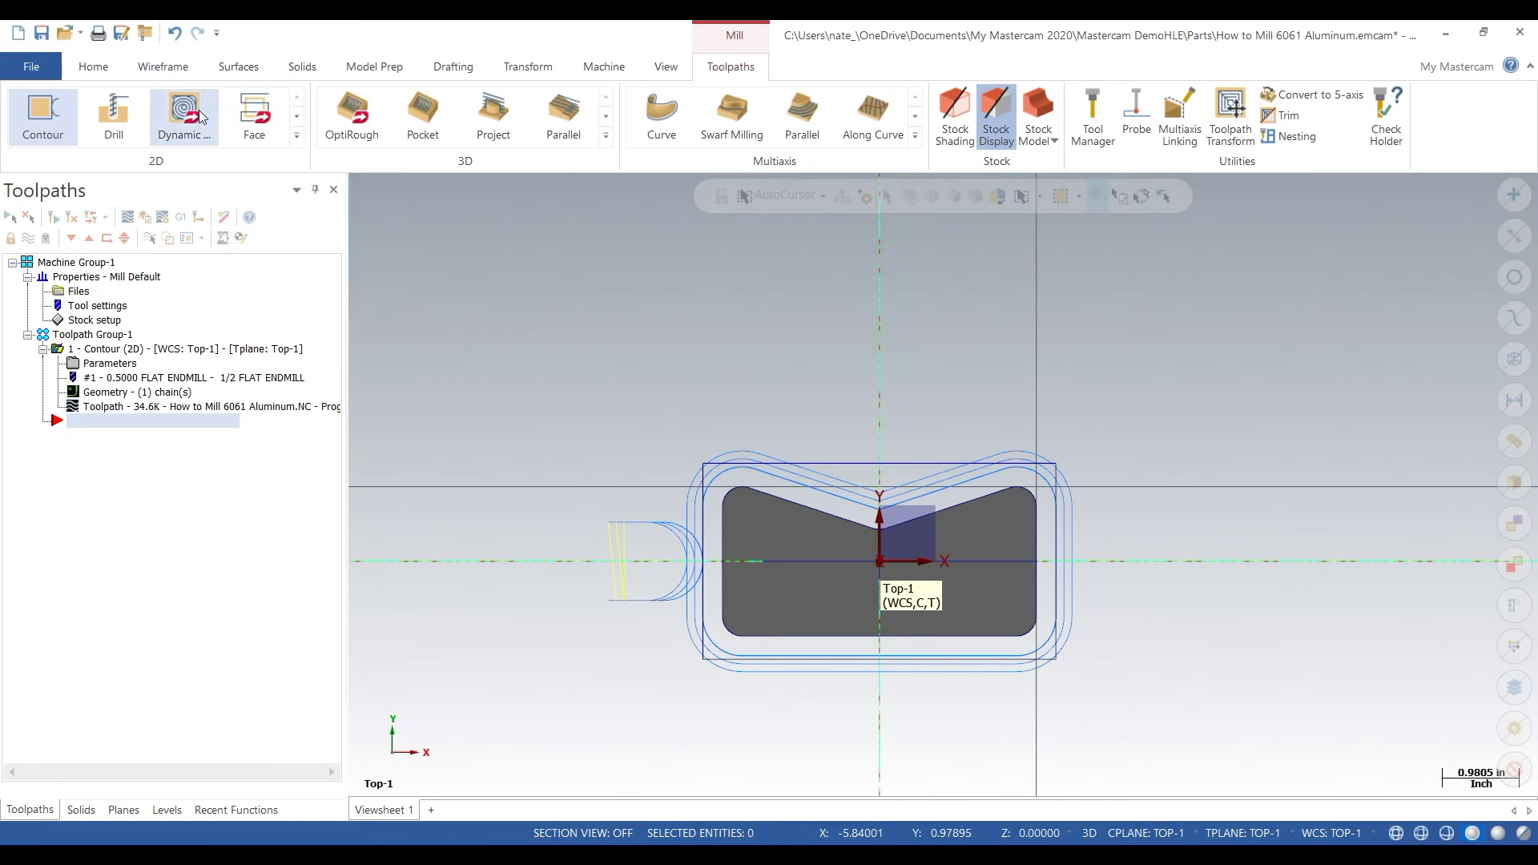
left_click(166, 809)
left_click(95, 258)
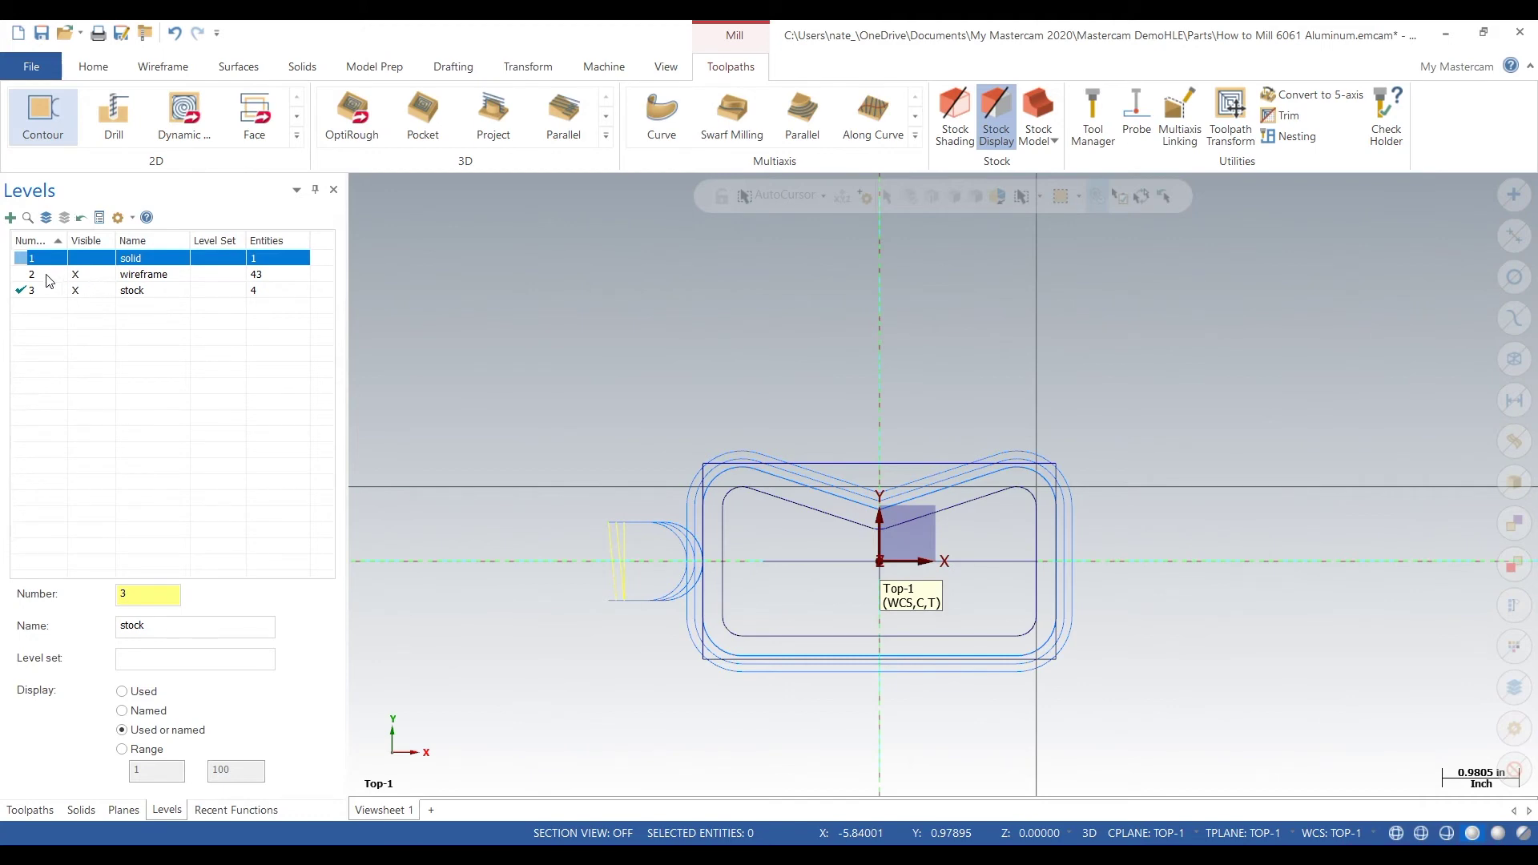
Make wireframe the main level, start a 2D Dynamic Mill, and chain the outer rectangle as machining region.
left_click(65, 276)
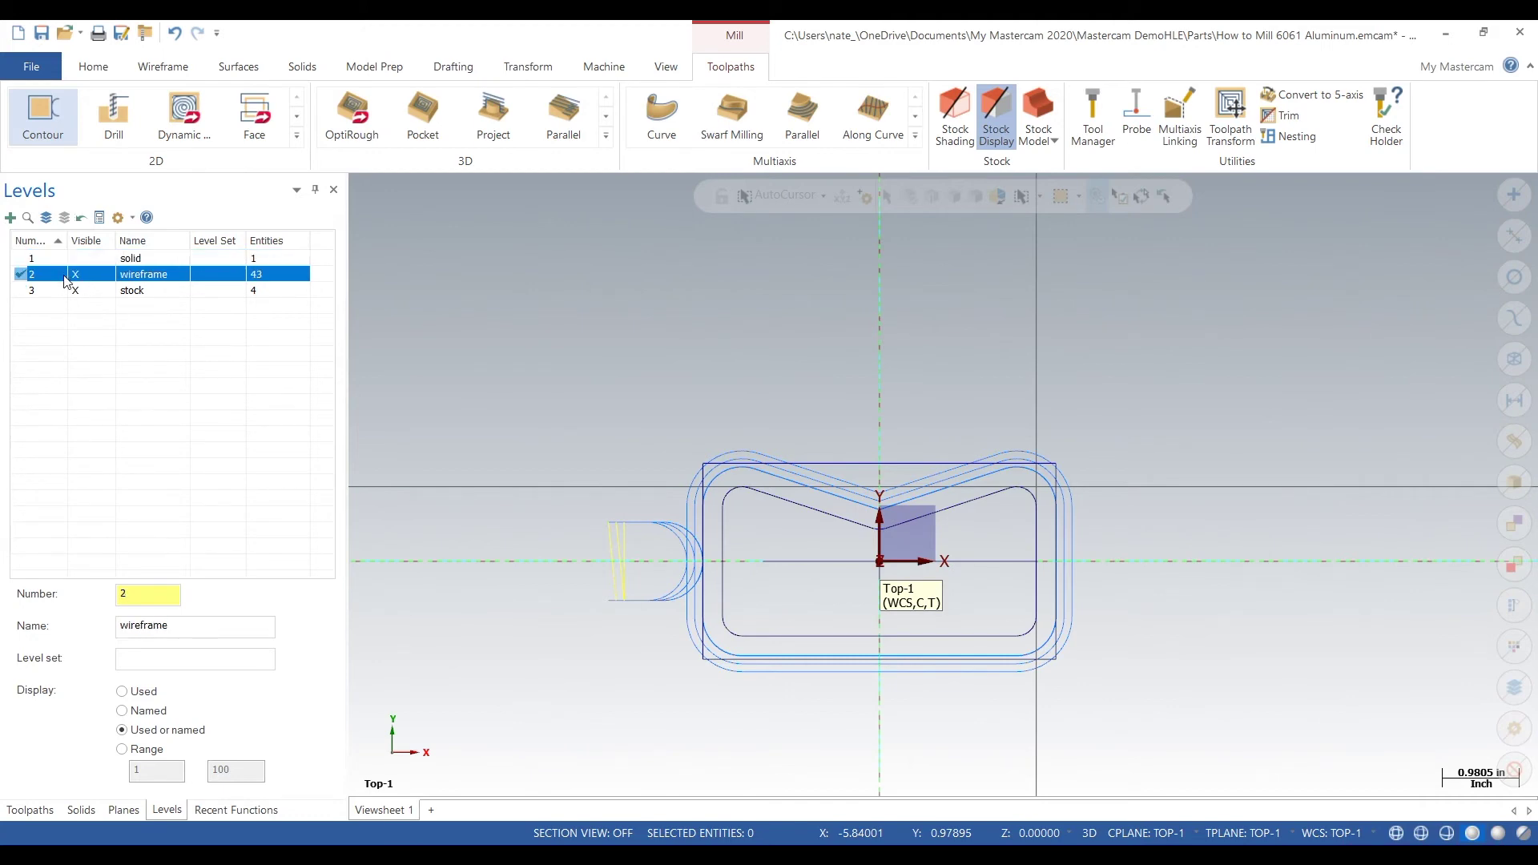
left_click(38, 809)
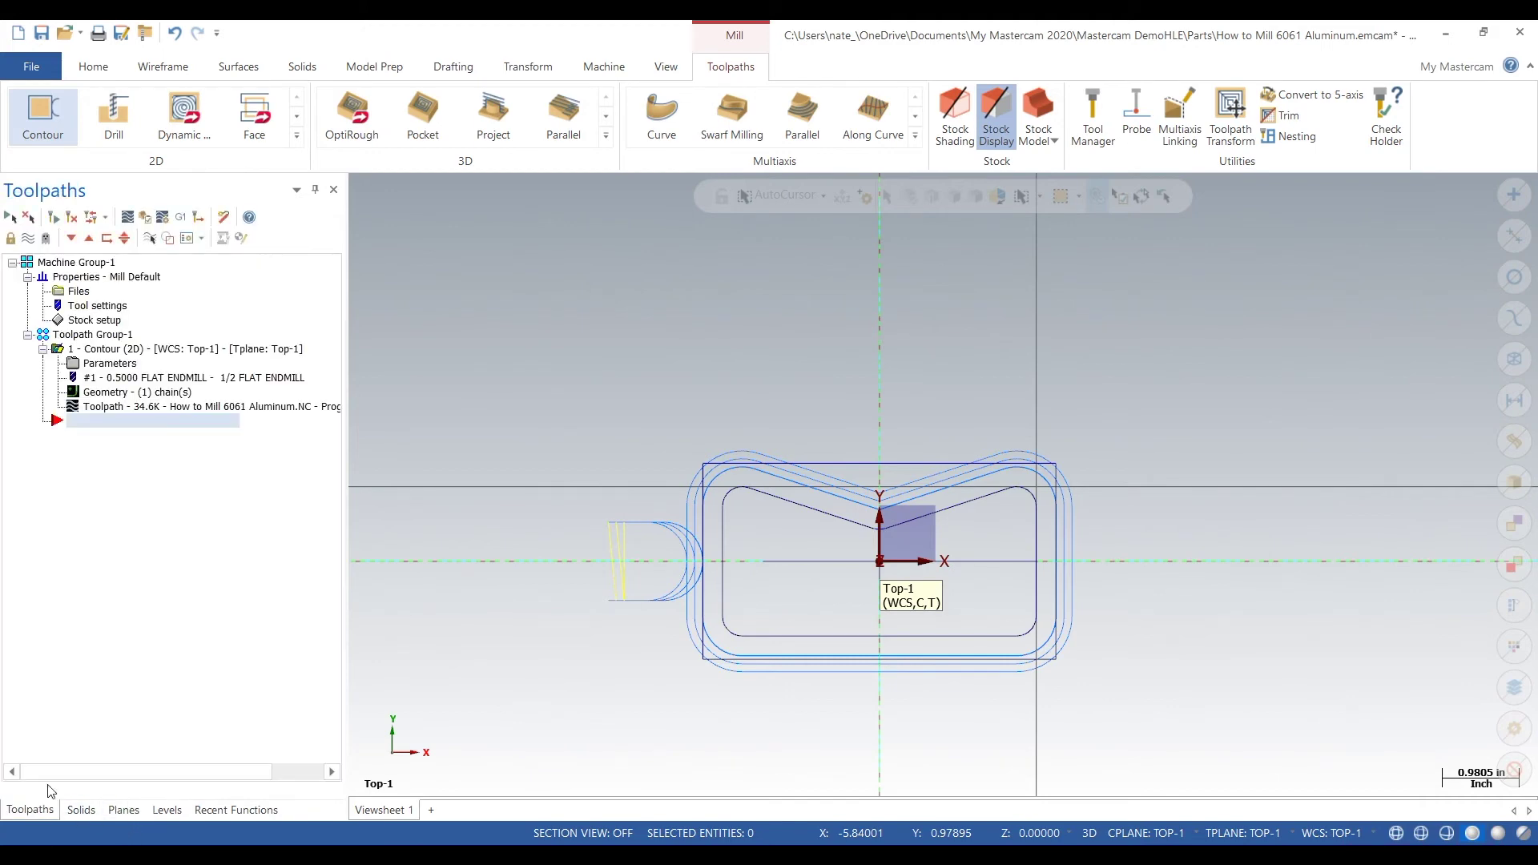
left_click(197, 117)
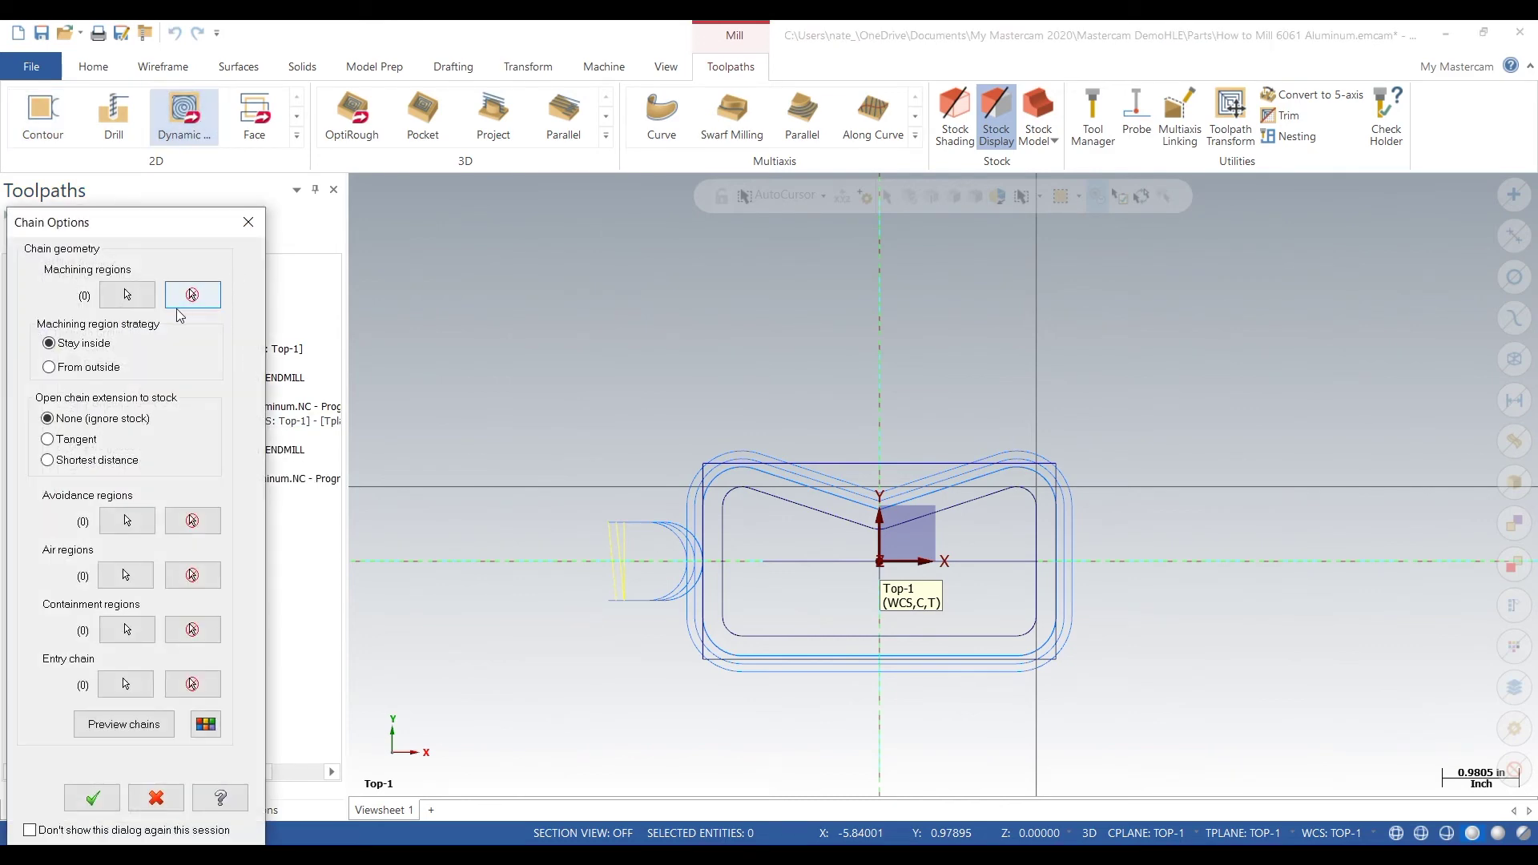
left_click(126, 295)
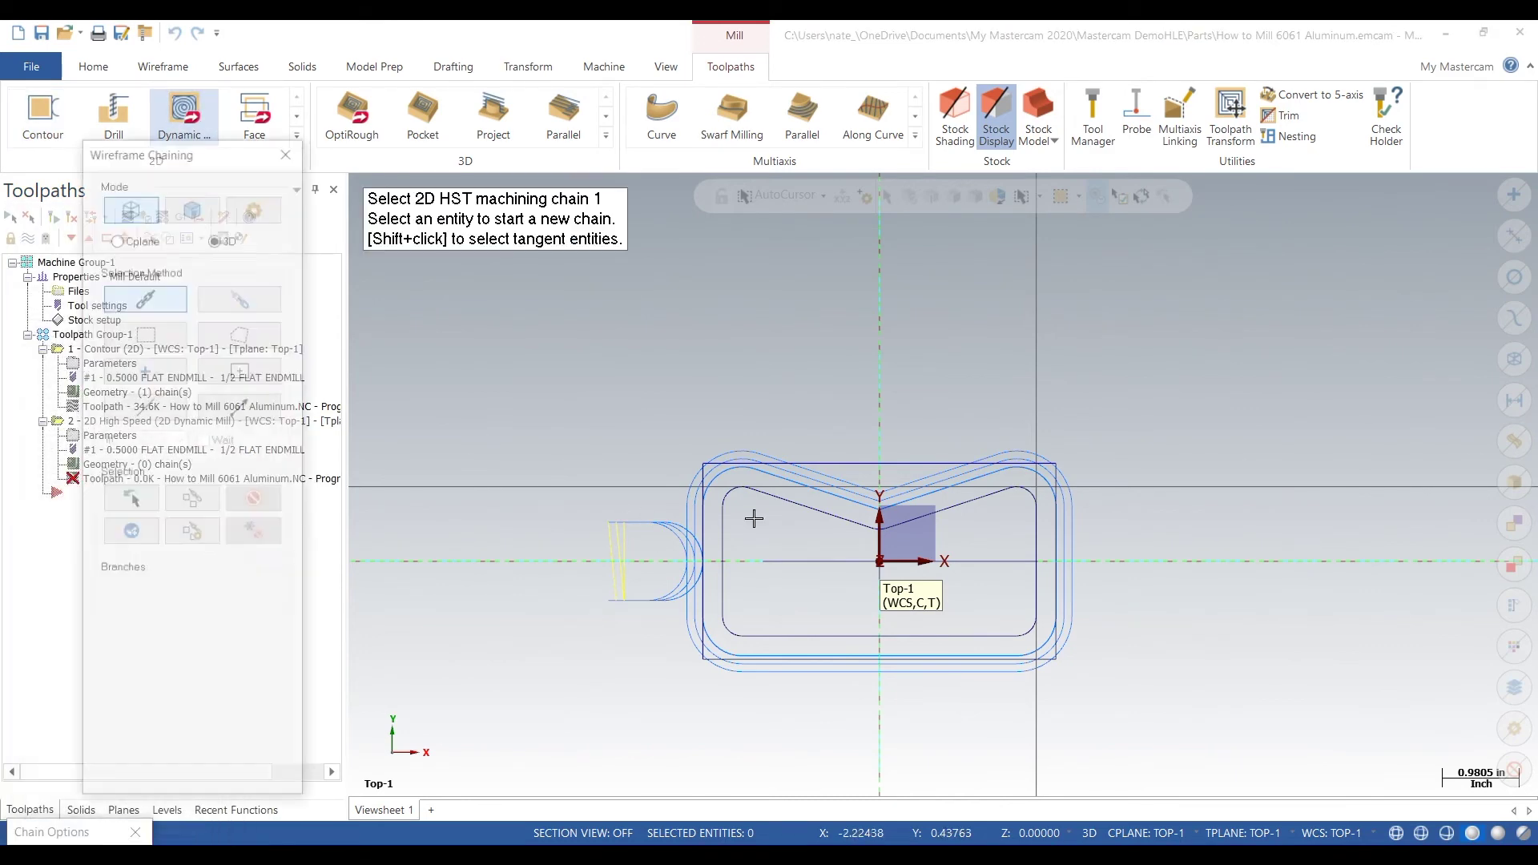
left_click(703, 492)
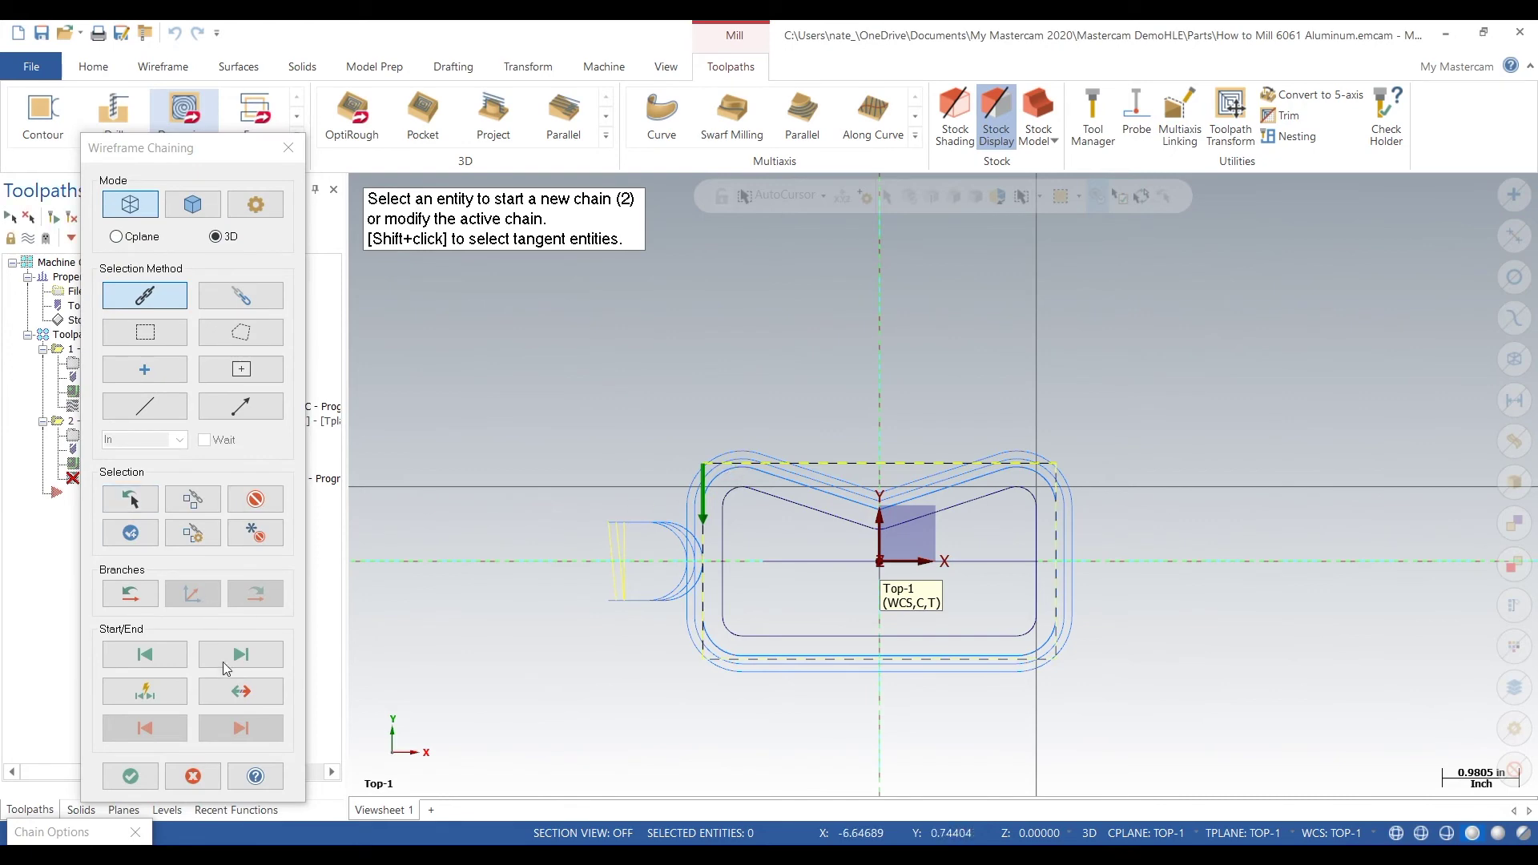
left_click(258, 699)
left_click(150, 786)
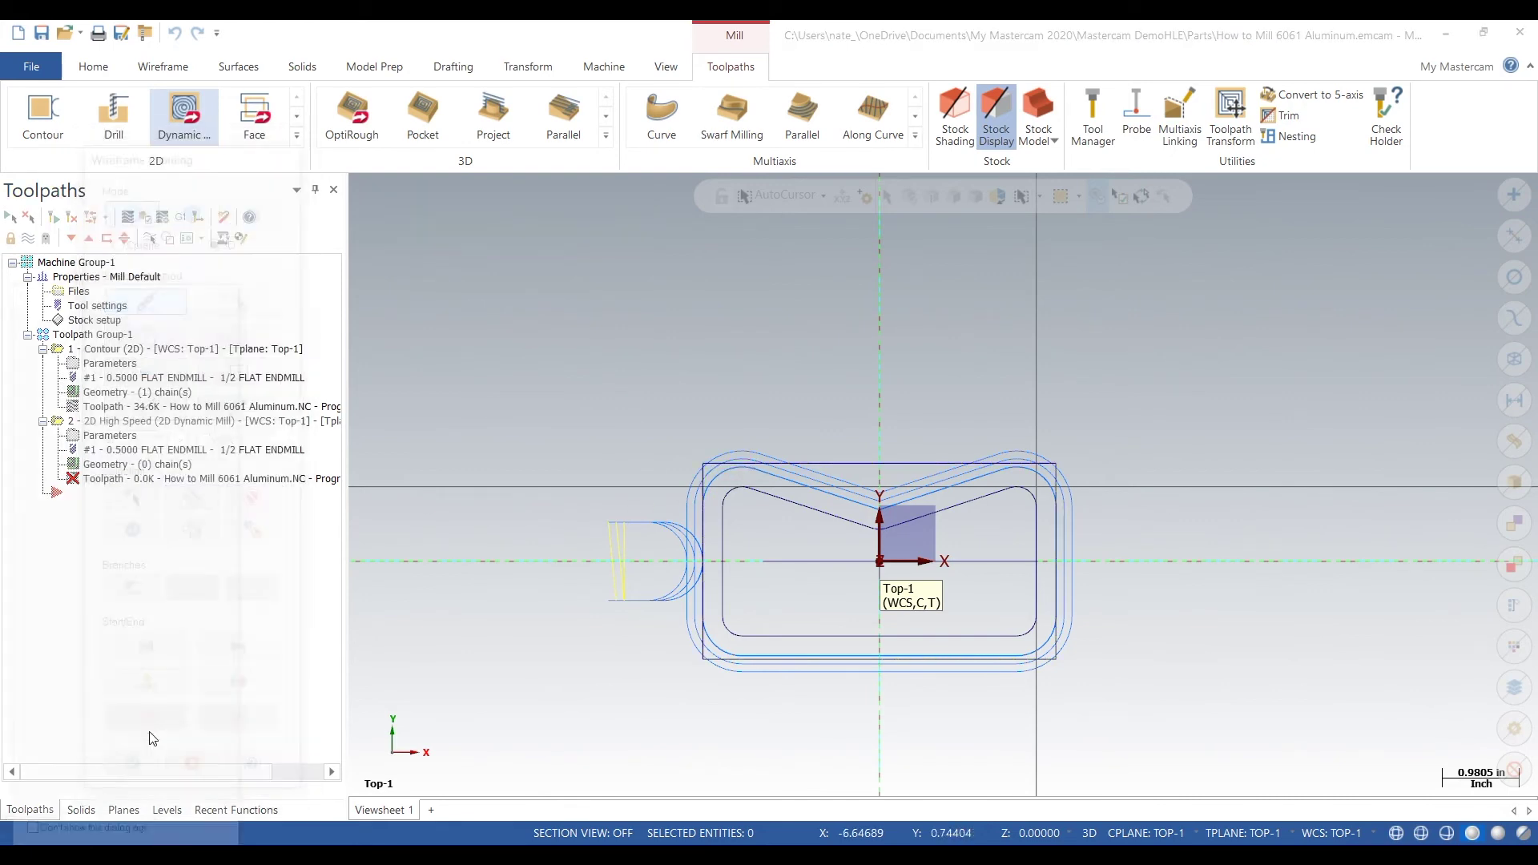
Begin the avoidance region chain along the part outline's top edge and top-right arc.
left_click(128, 520)
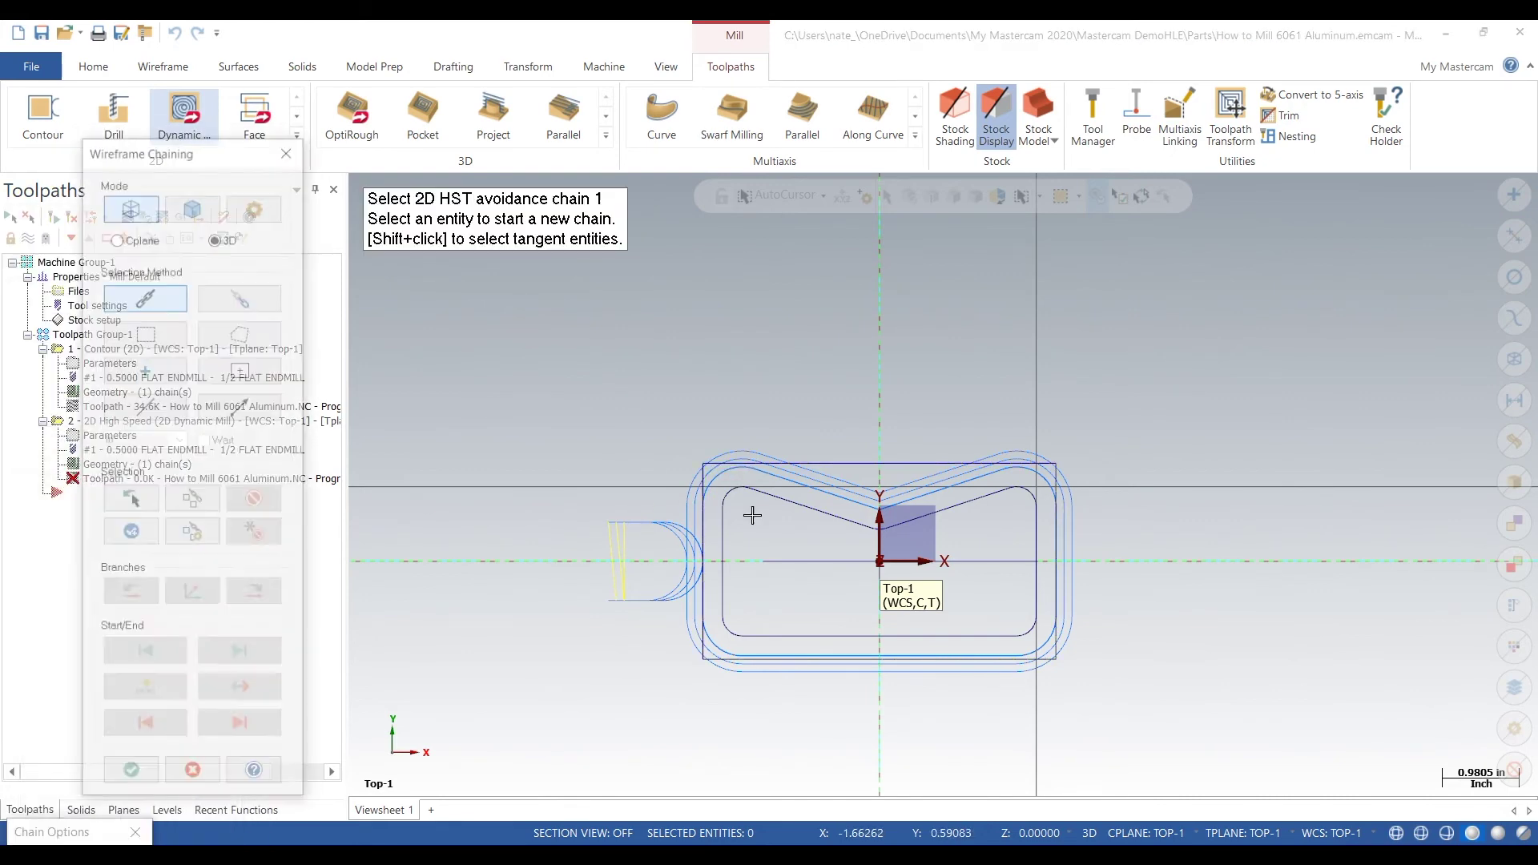
scroll(732, 516, "up", 4)
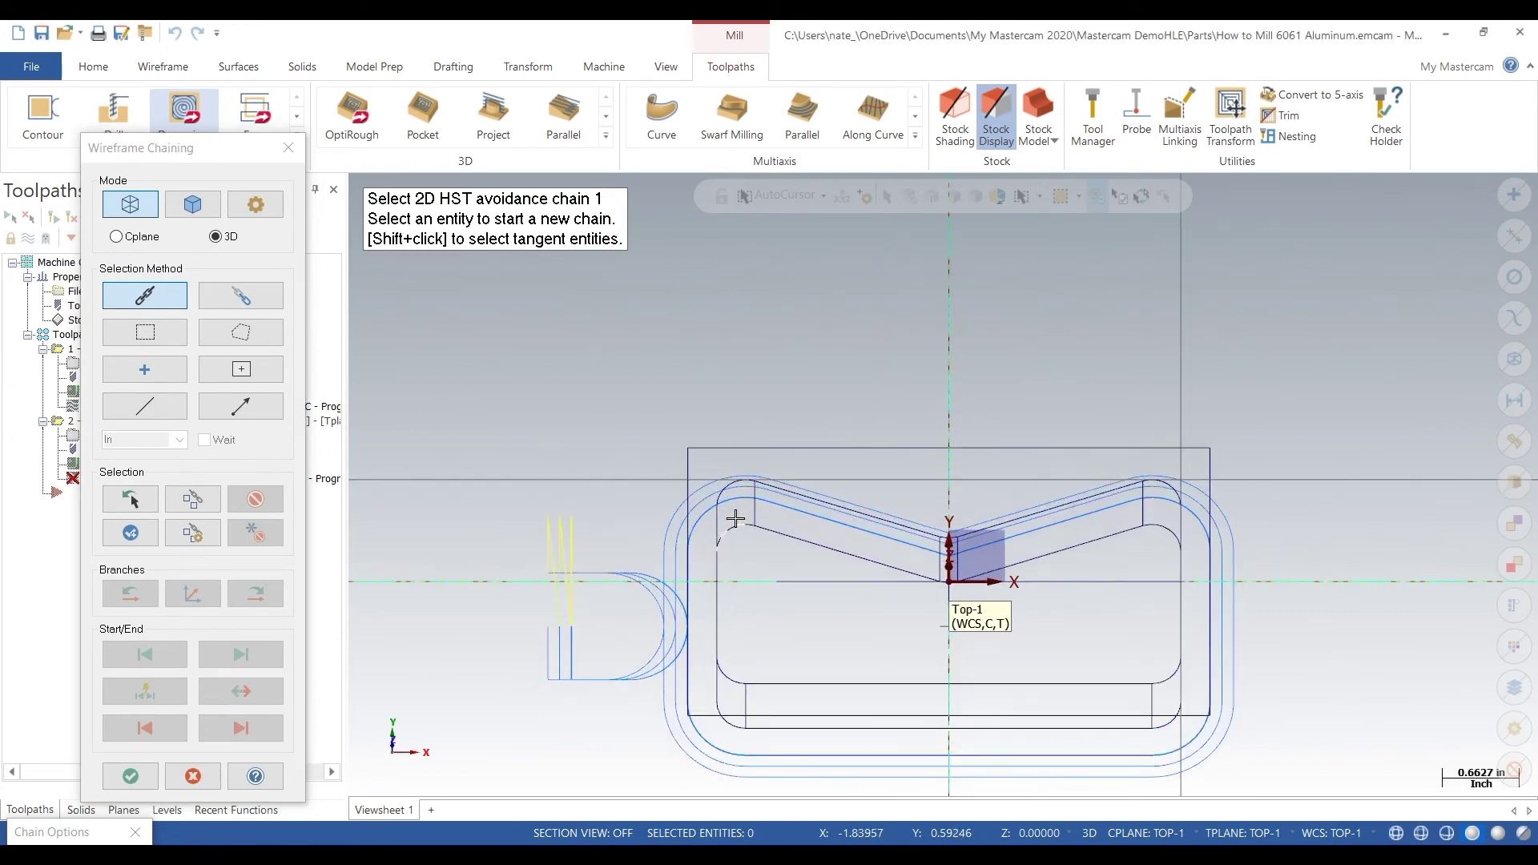
left_click(716, 471)
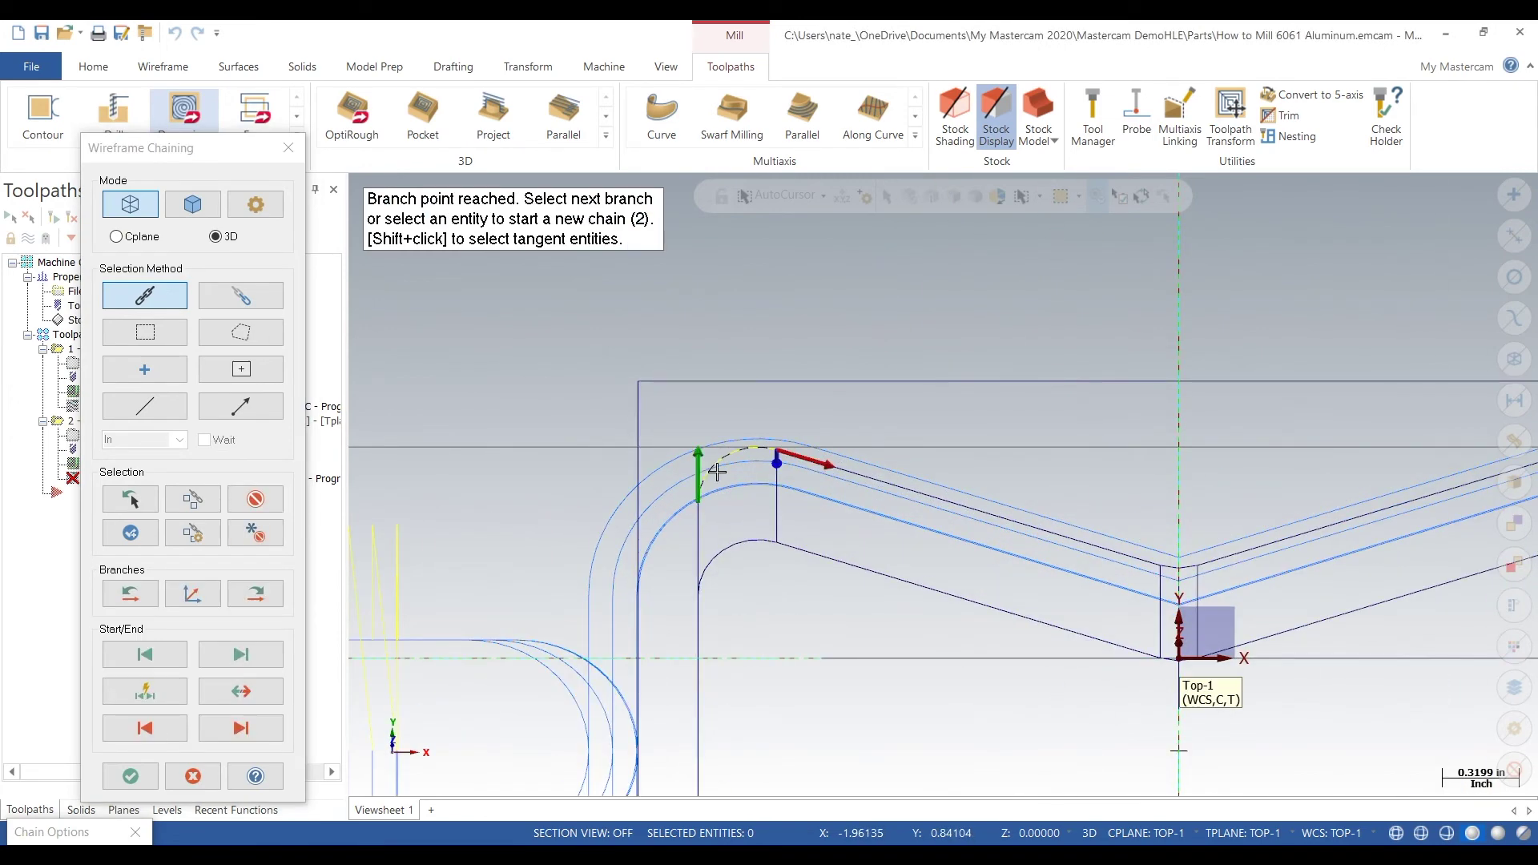
left_click(874, 478)
scroll(1202, 560, "up", 3)
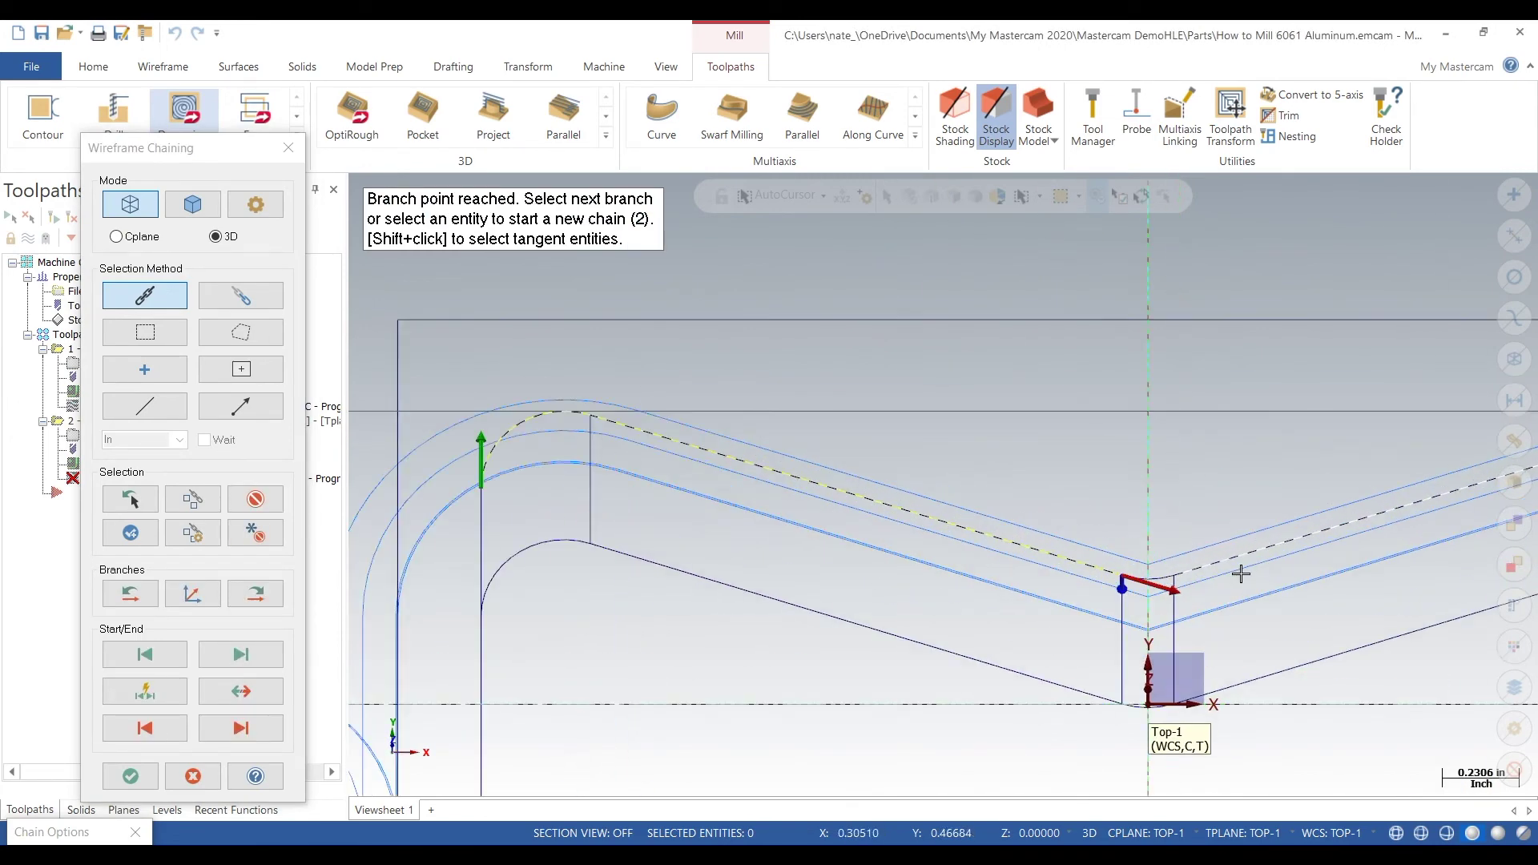
left_click(1129, 575)
scroll(713, 551, "down", 3)
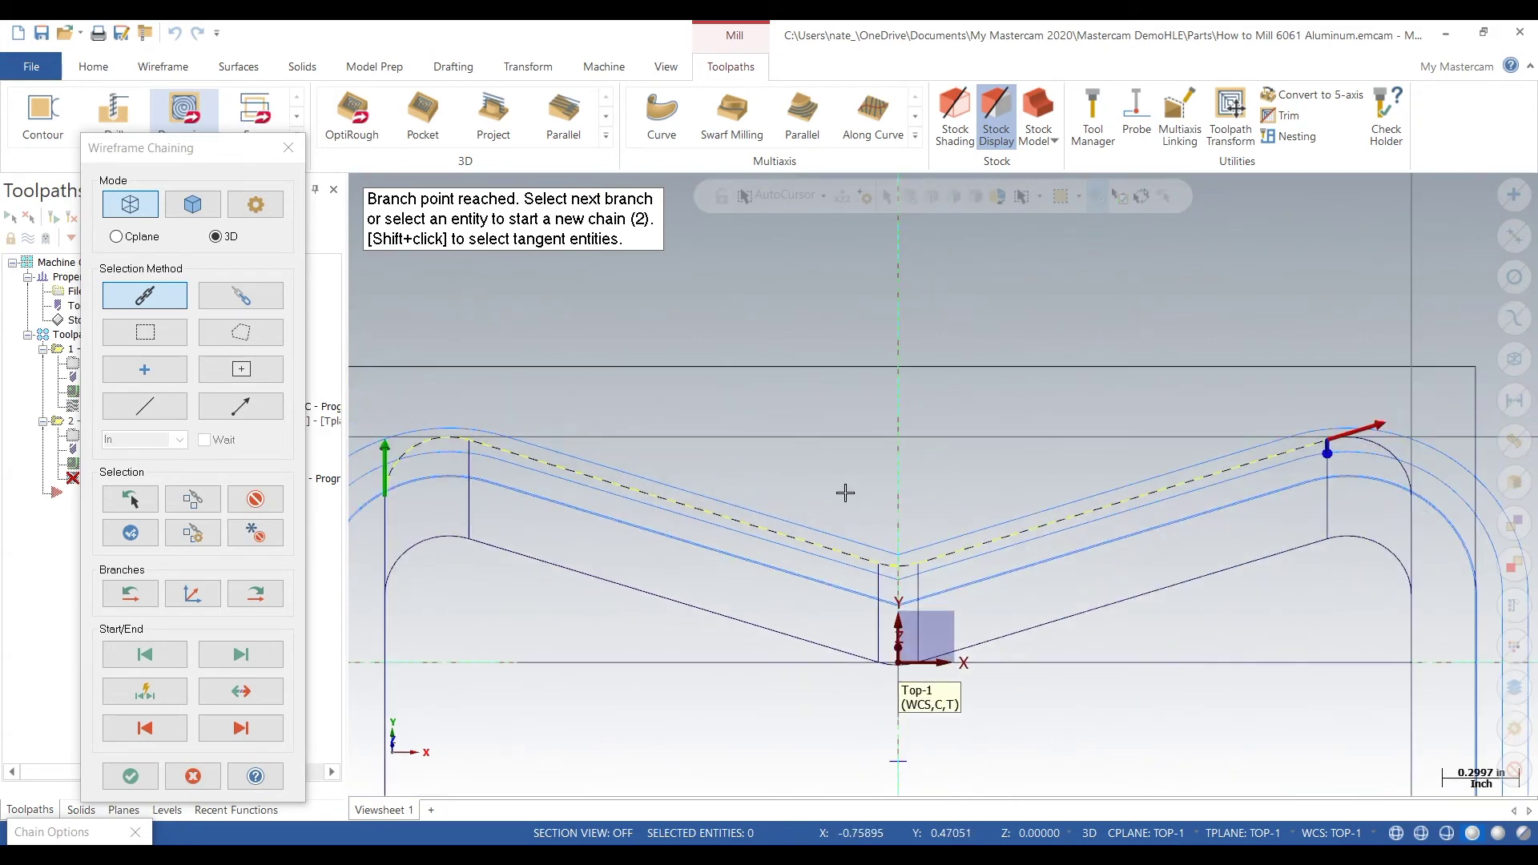
scroll(1304, 440, "down", 2)
scroll(1191, 457, "up", 3)
left_click(1342, 436)
scroll(1097, 495, "down", 3)
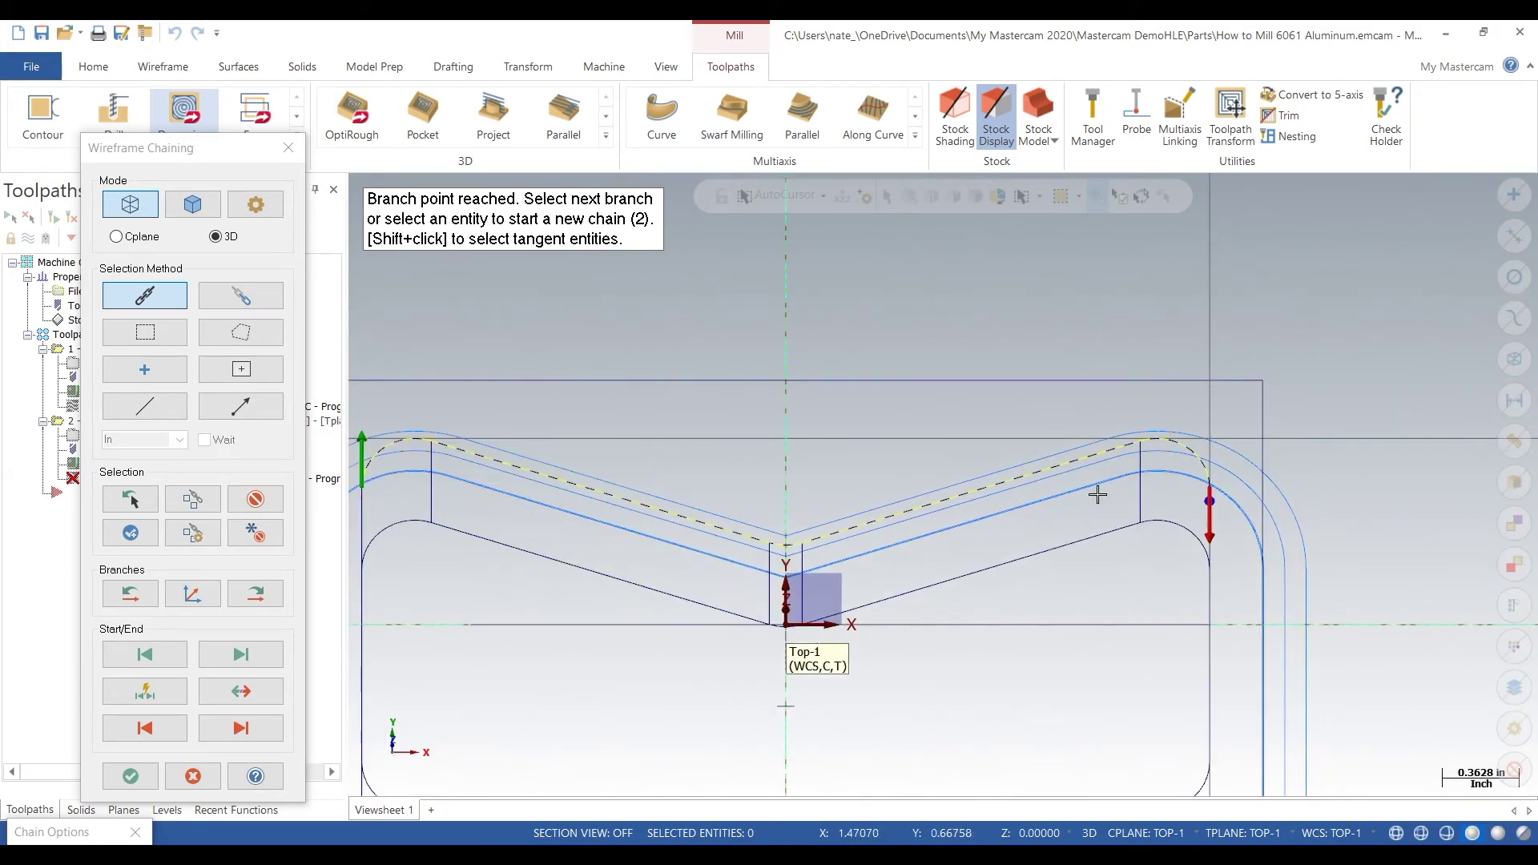
Complete the avoidance chain around the lower-right corner, bottom edge and left side, and accept it.
middle_click_drag(1097, 495, 1194, 578)
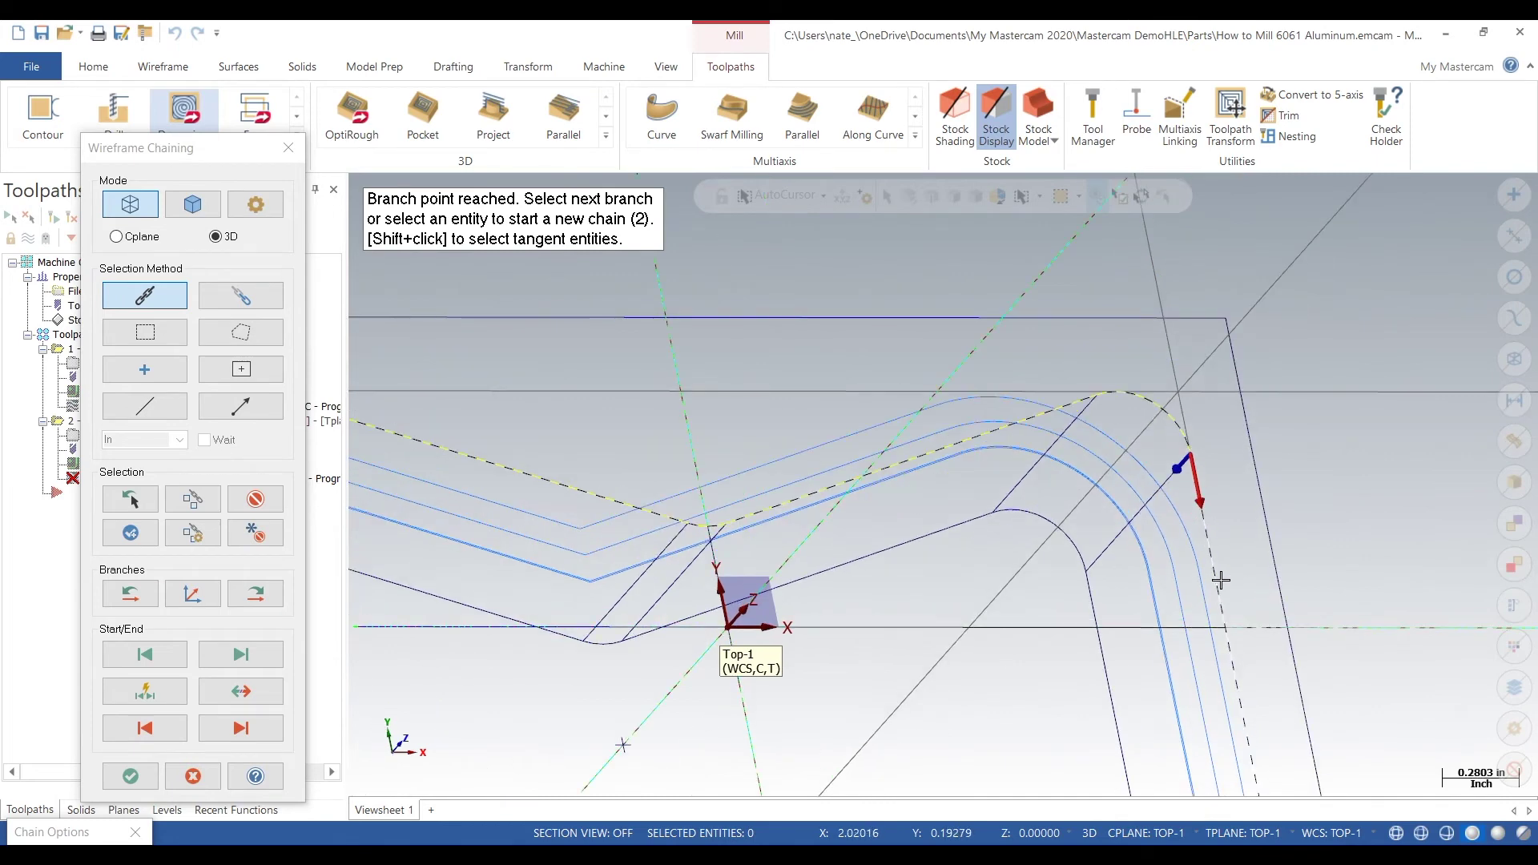
scroll(1218, 385, "down", 2)
scroll(1275, 710, "down", 1)
scroll(1269, 706, "up", 2)
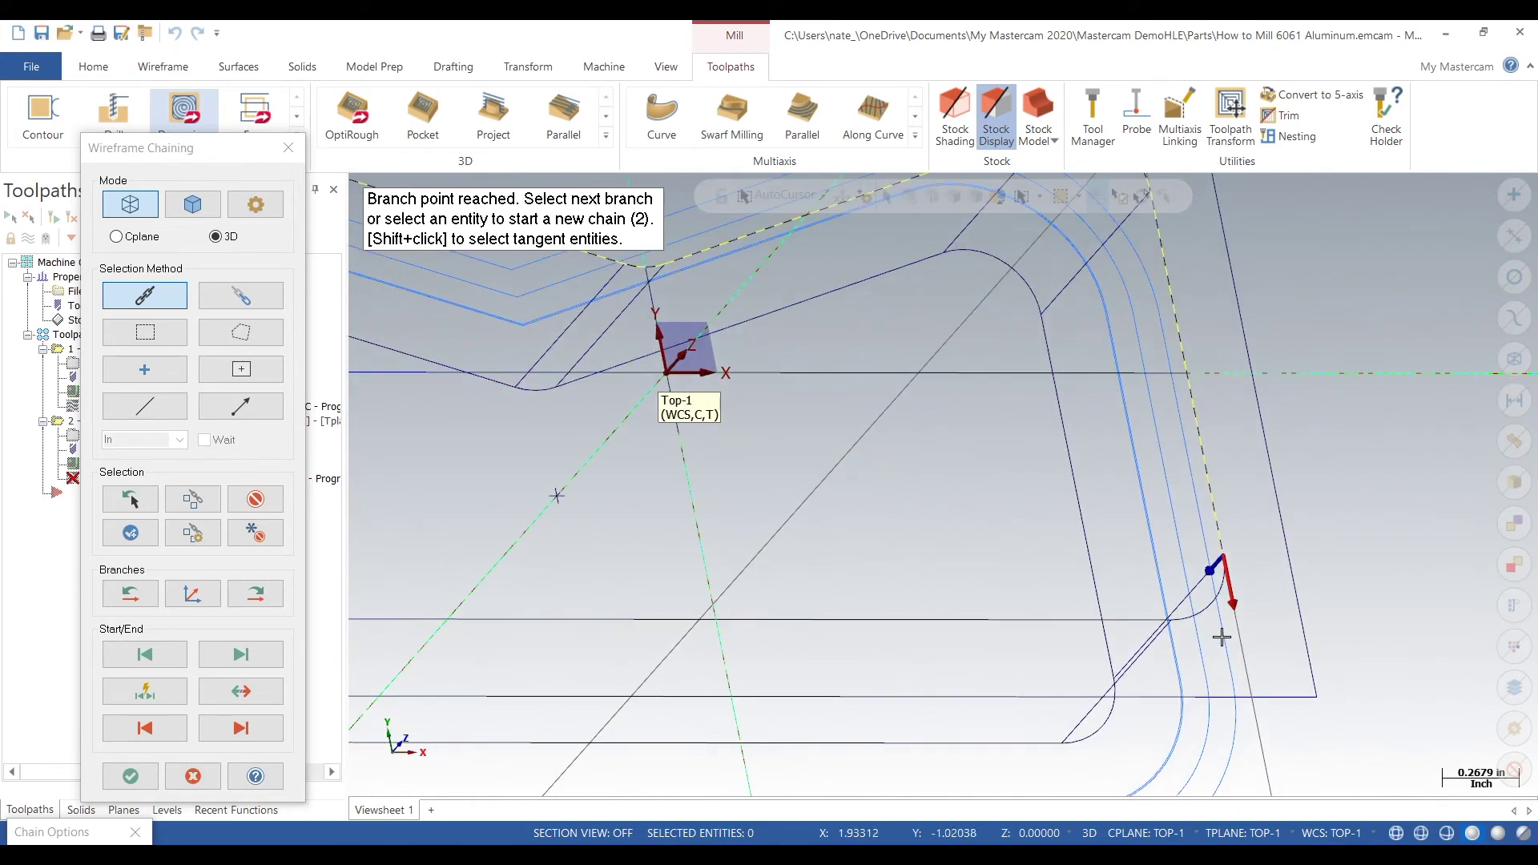
left_click(1212, 614)
left_click(957, 625)
scroll(957, 623, "down", 3)
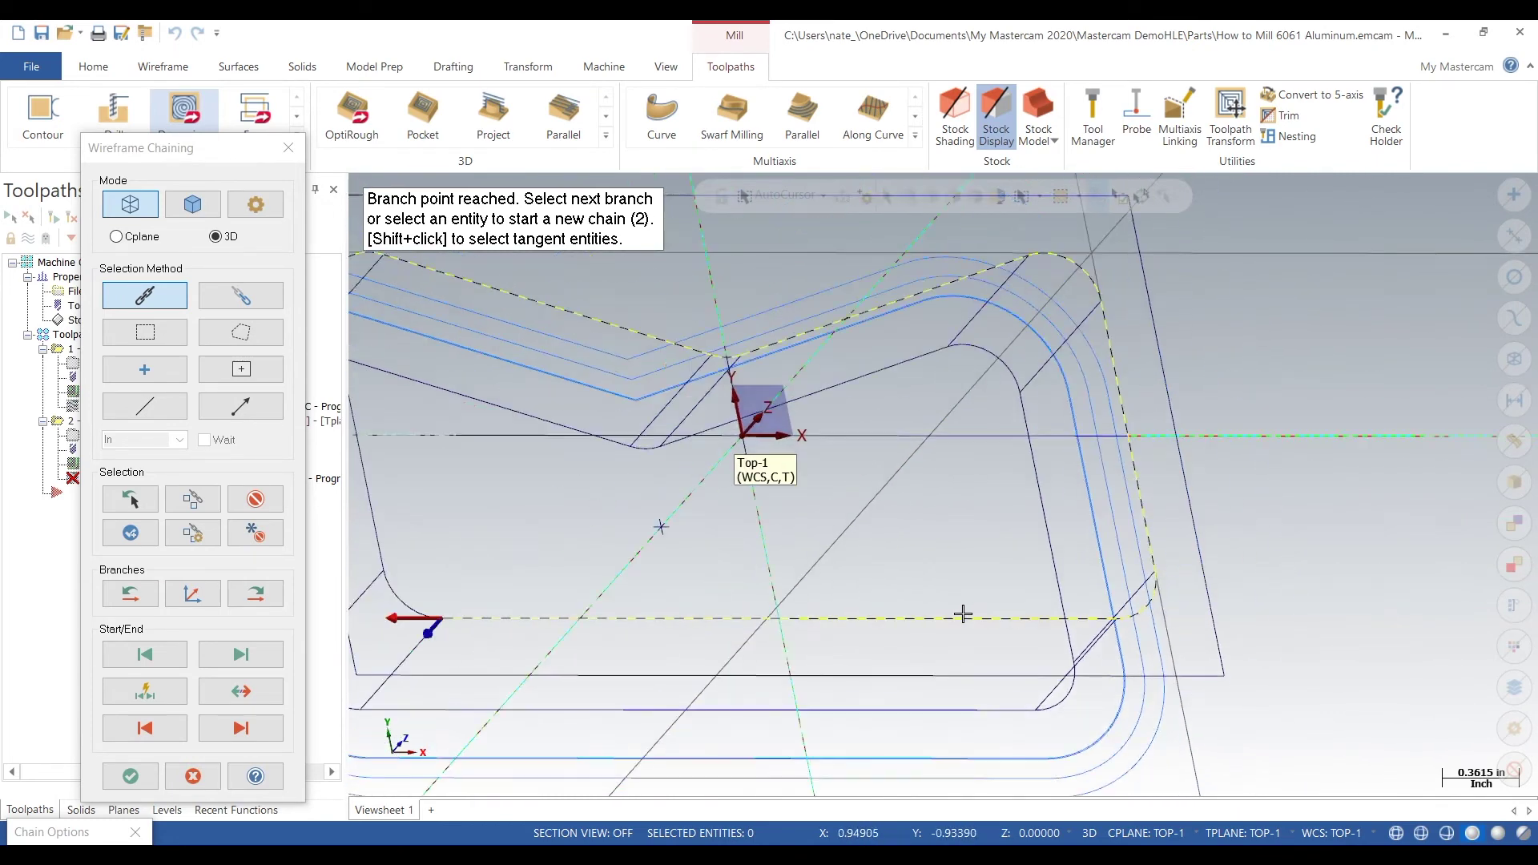
scroll(548, 610, "up", 2)
left_click(583, 600)
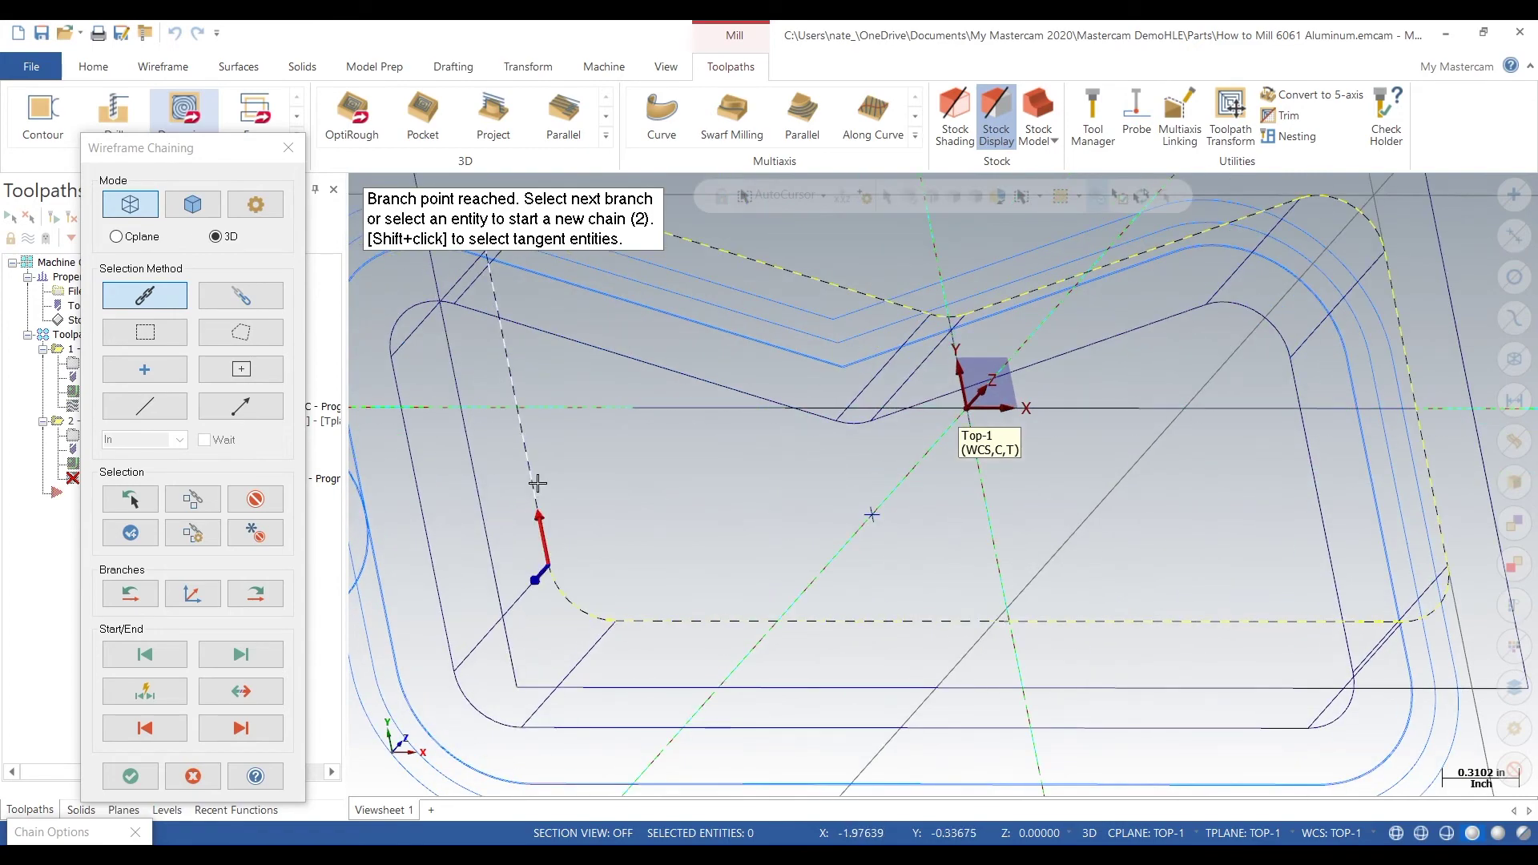
scroll(680, 629, "down", 3)
middle_click_drag(634, 537, 583, 535)
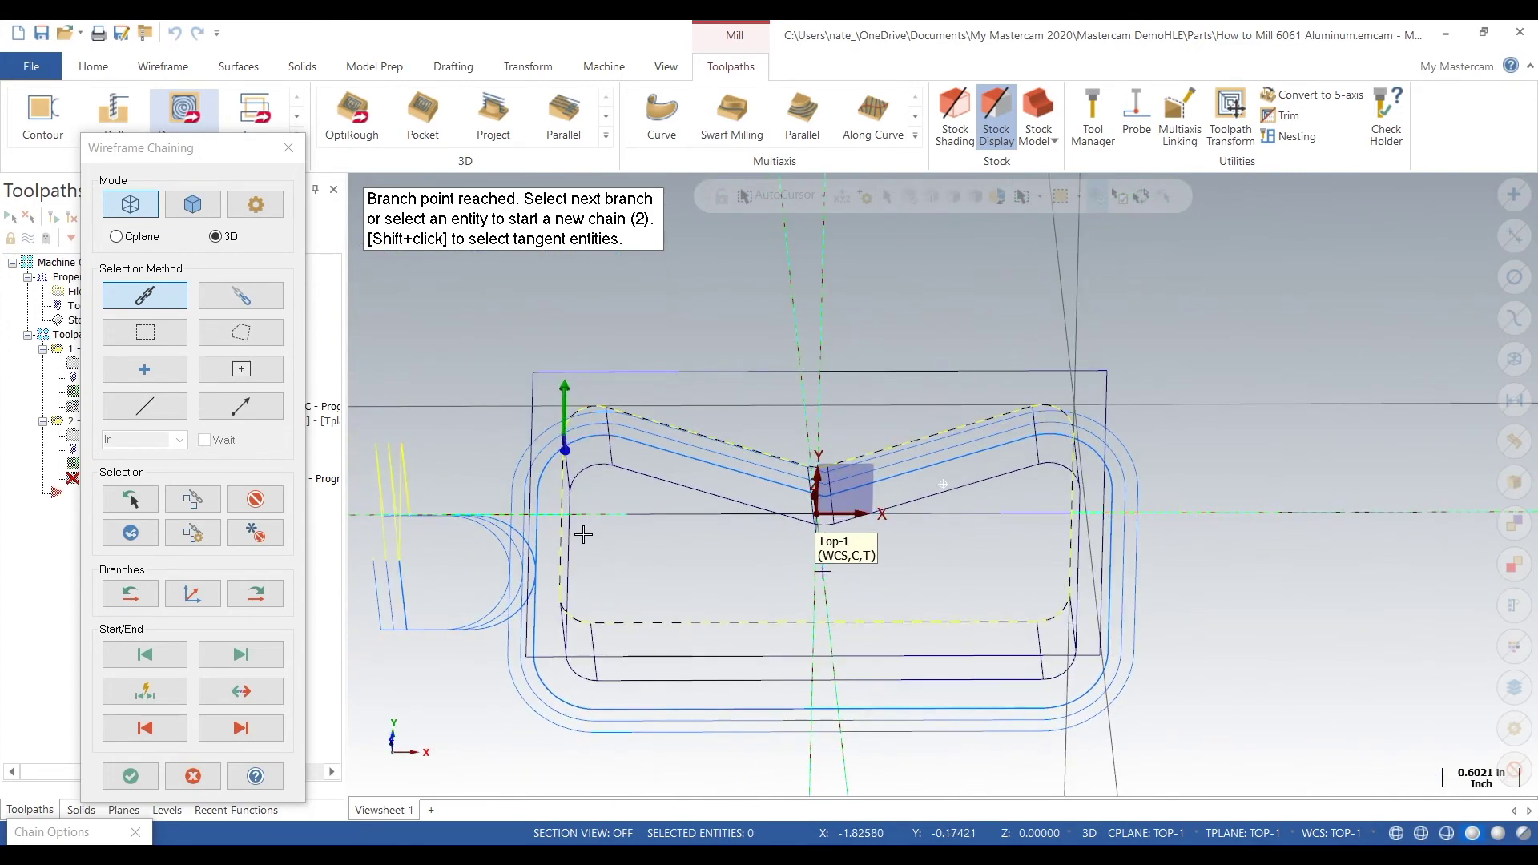
left_click(187, 775)
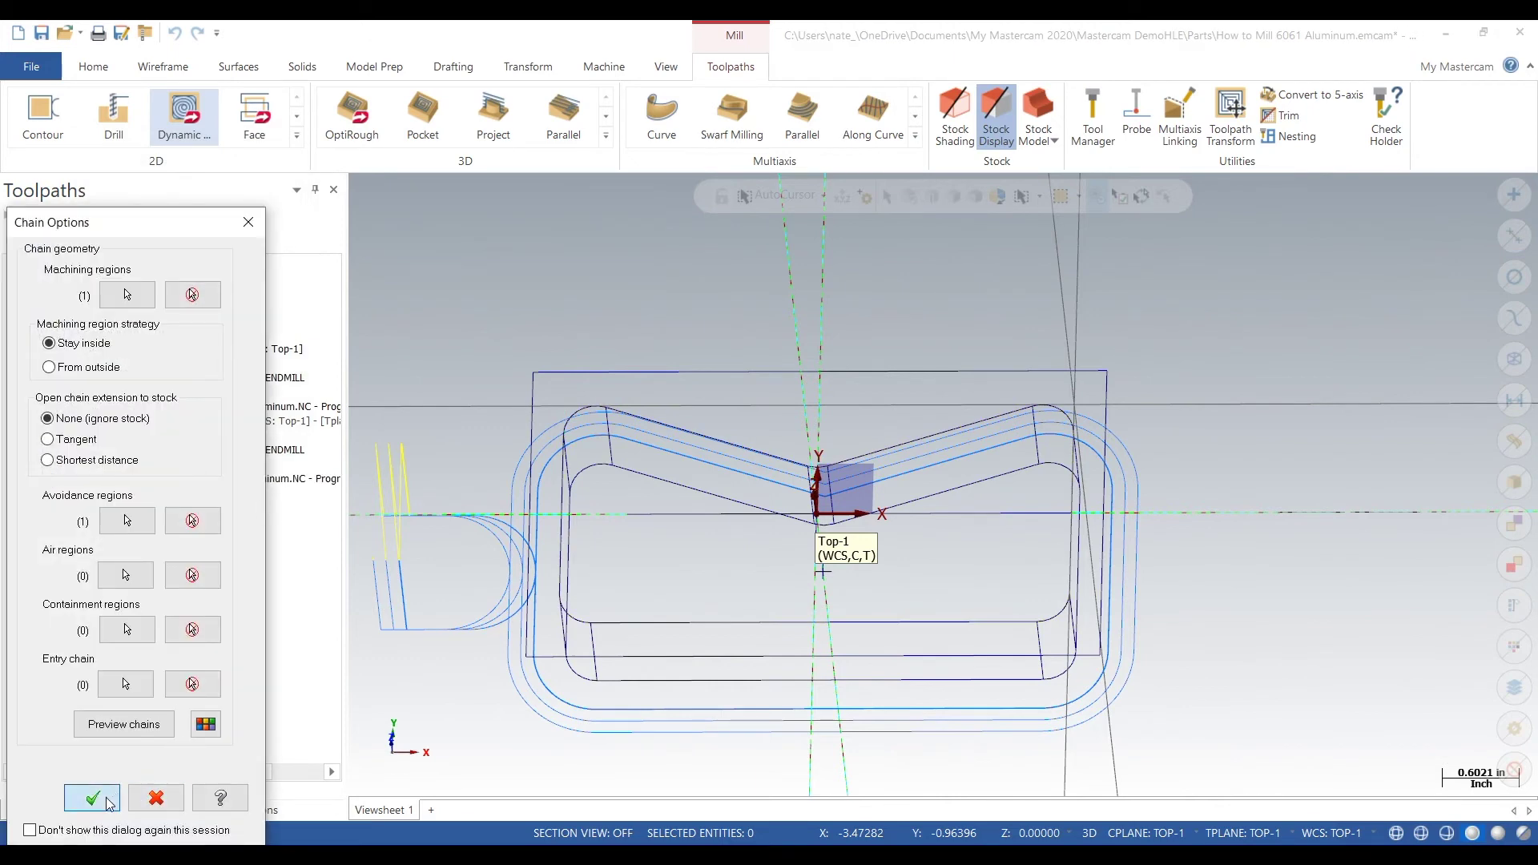
Set spindle speed 1719, feed rate 10 and plunge rate 10 on the Tool page.
left_click(92, 798)
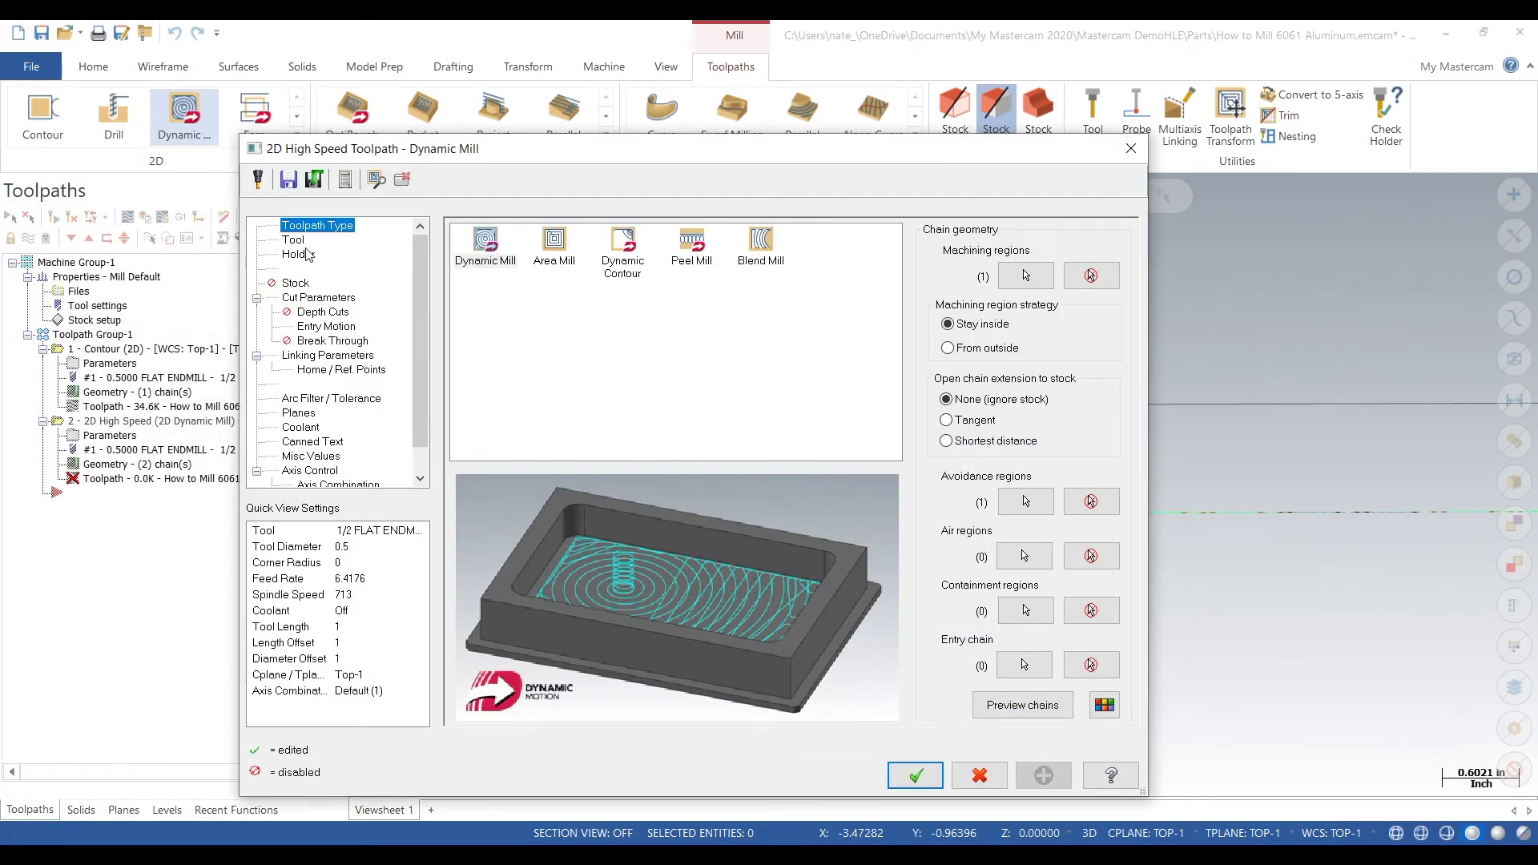
left_click(295, 240)
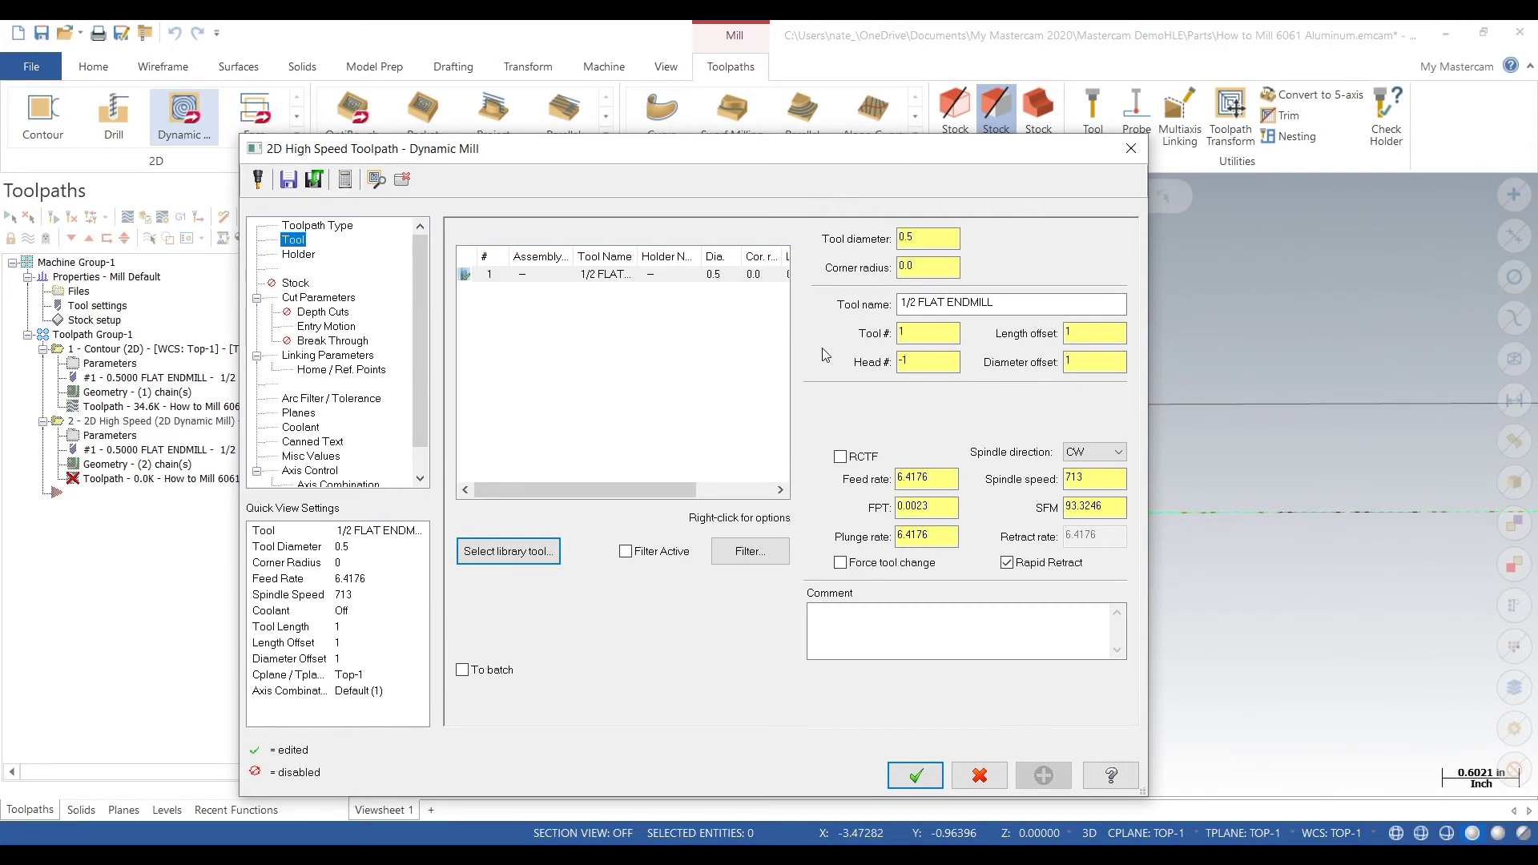
double_click(1101, 477)
type("1719")
key("Tab")
type("10")
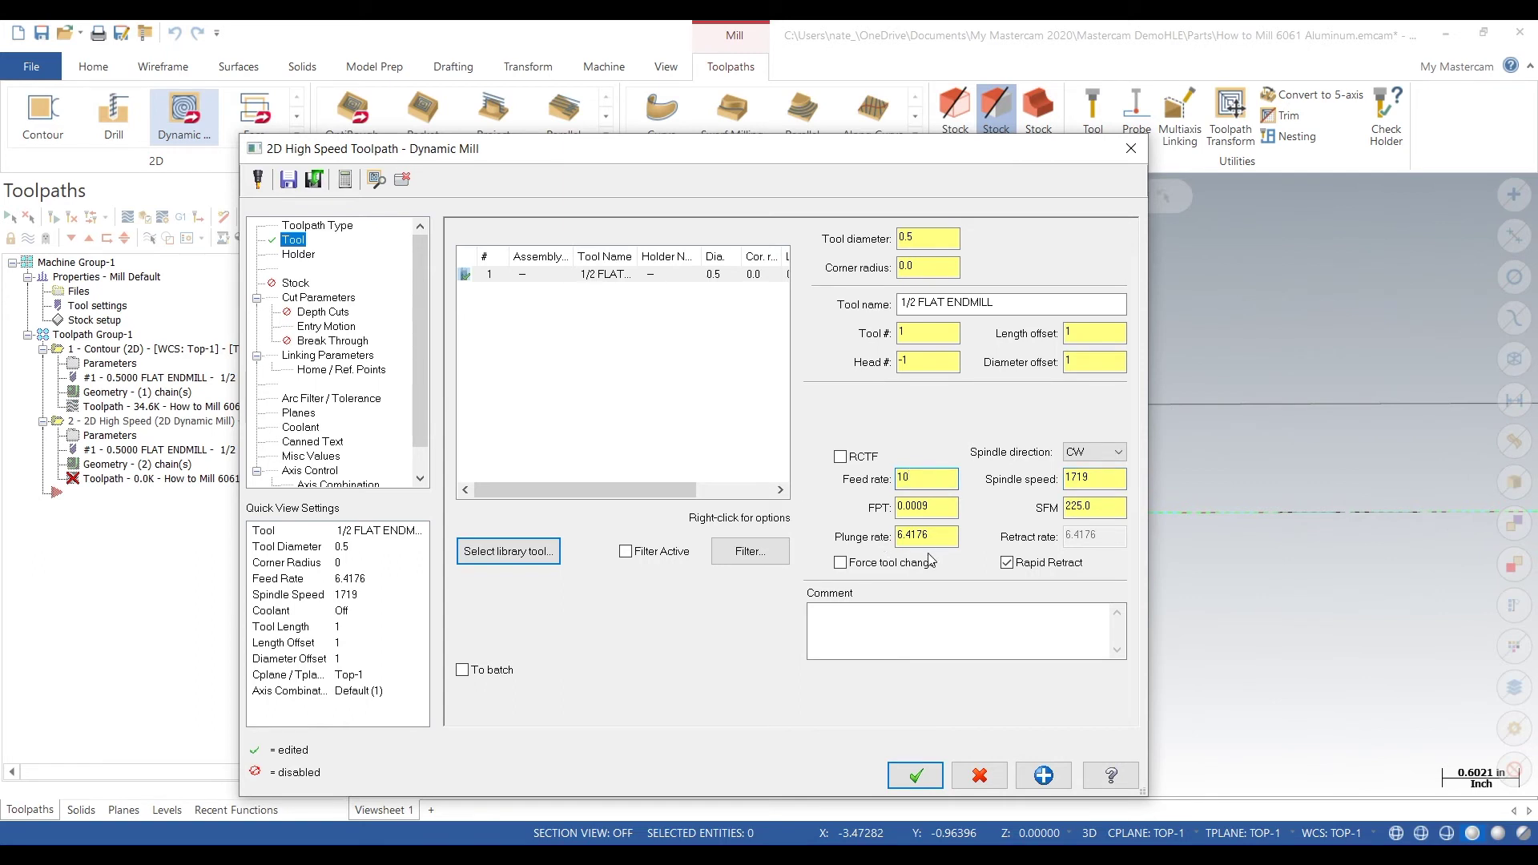
double_click(929, 536)
type("10")
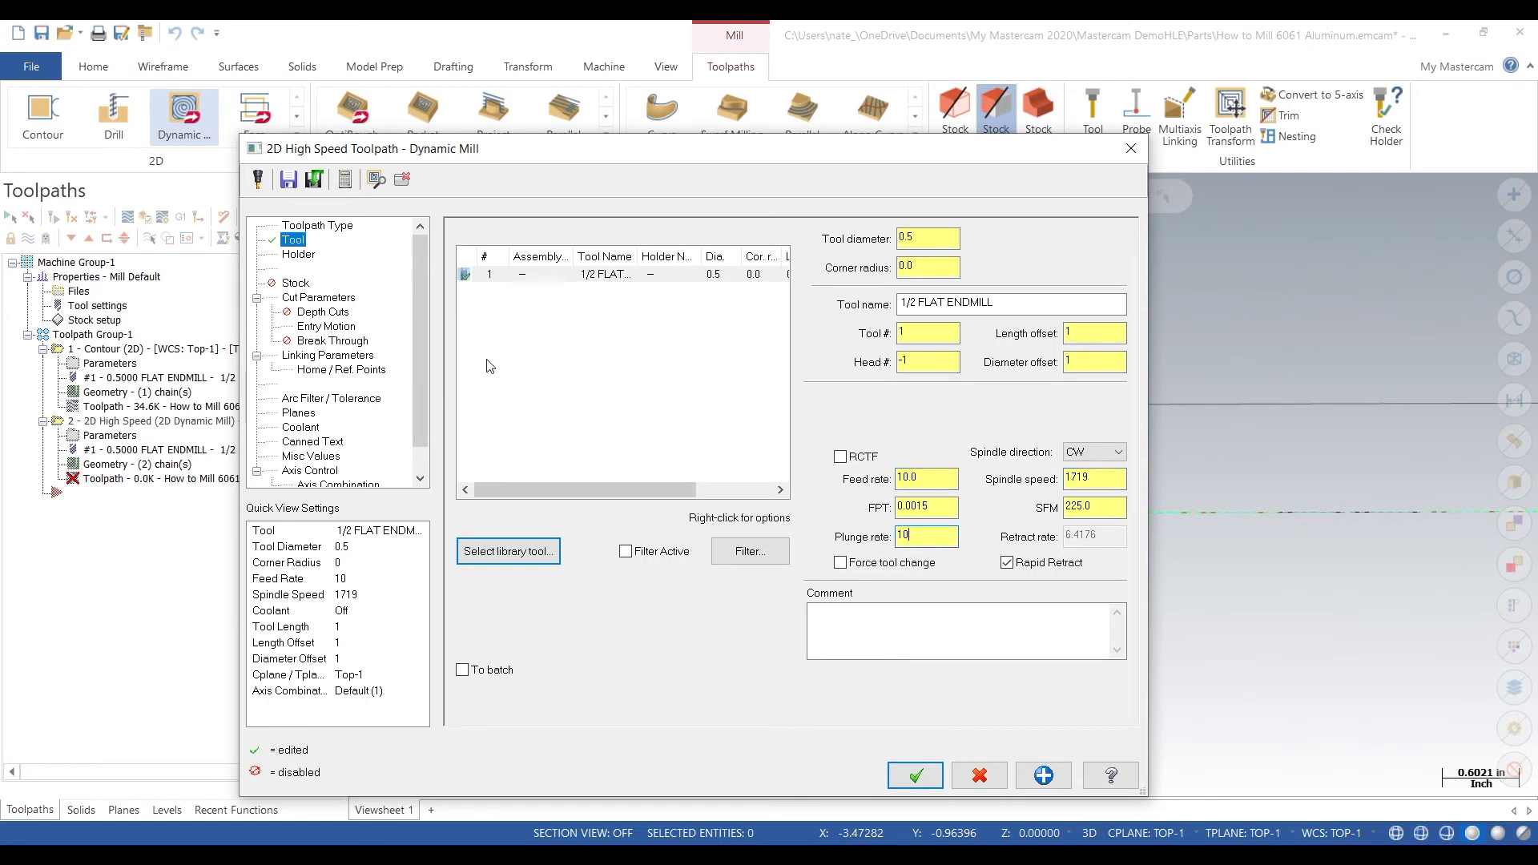
Set the linking depth to -1.0 as an absolute value.
left_click(344, 358)
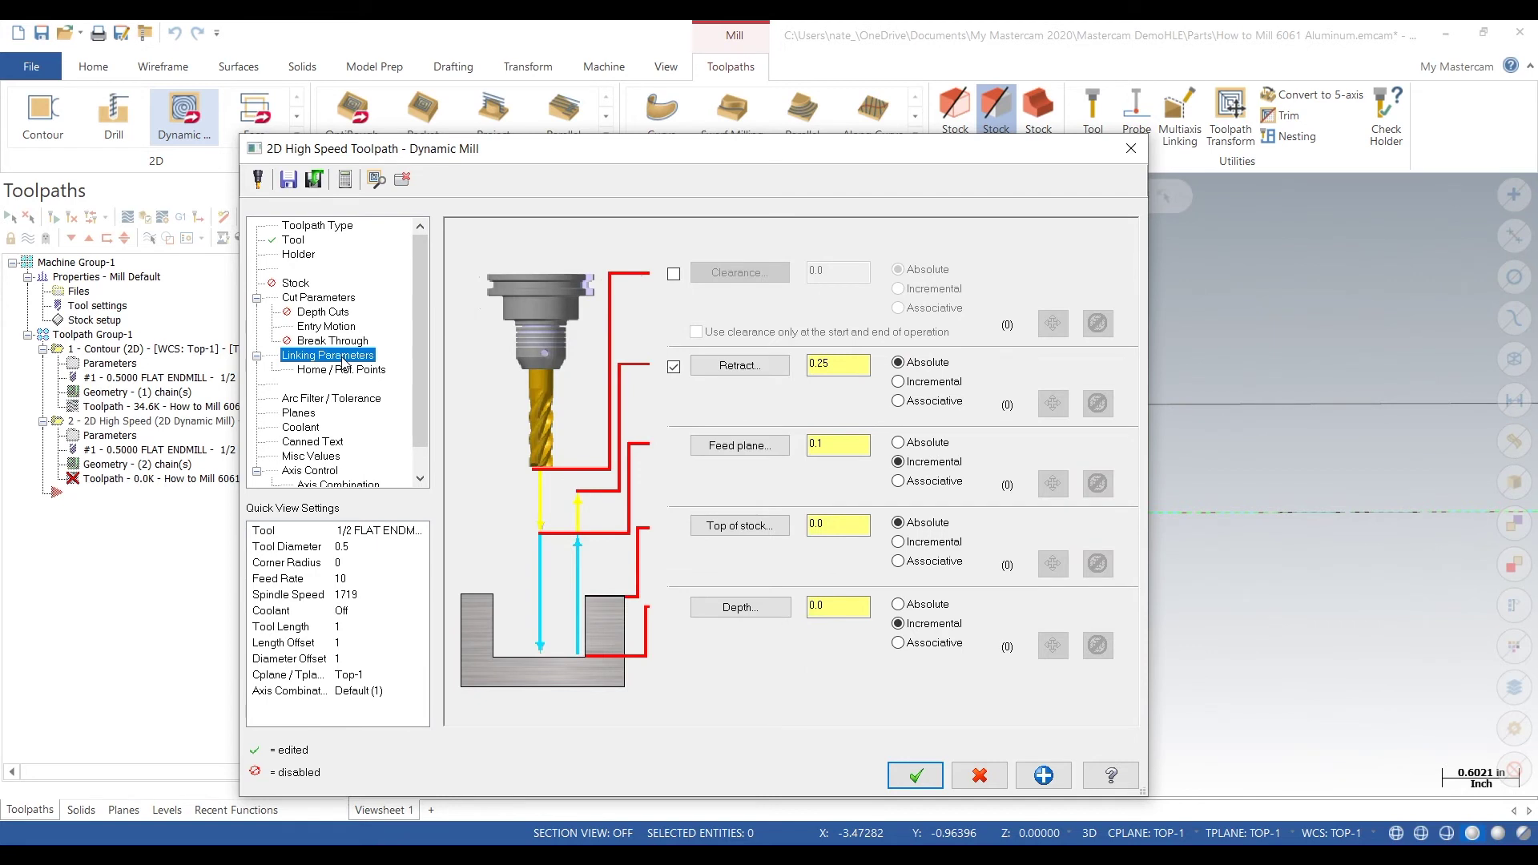
double_click(824, 611)
type("-1")
left_click(898, 604)
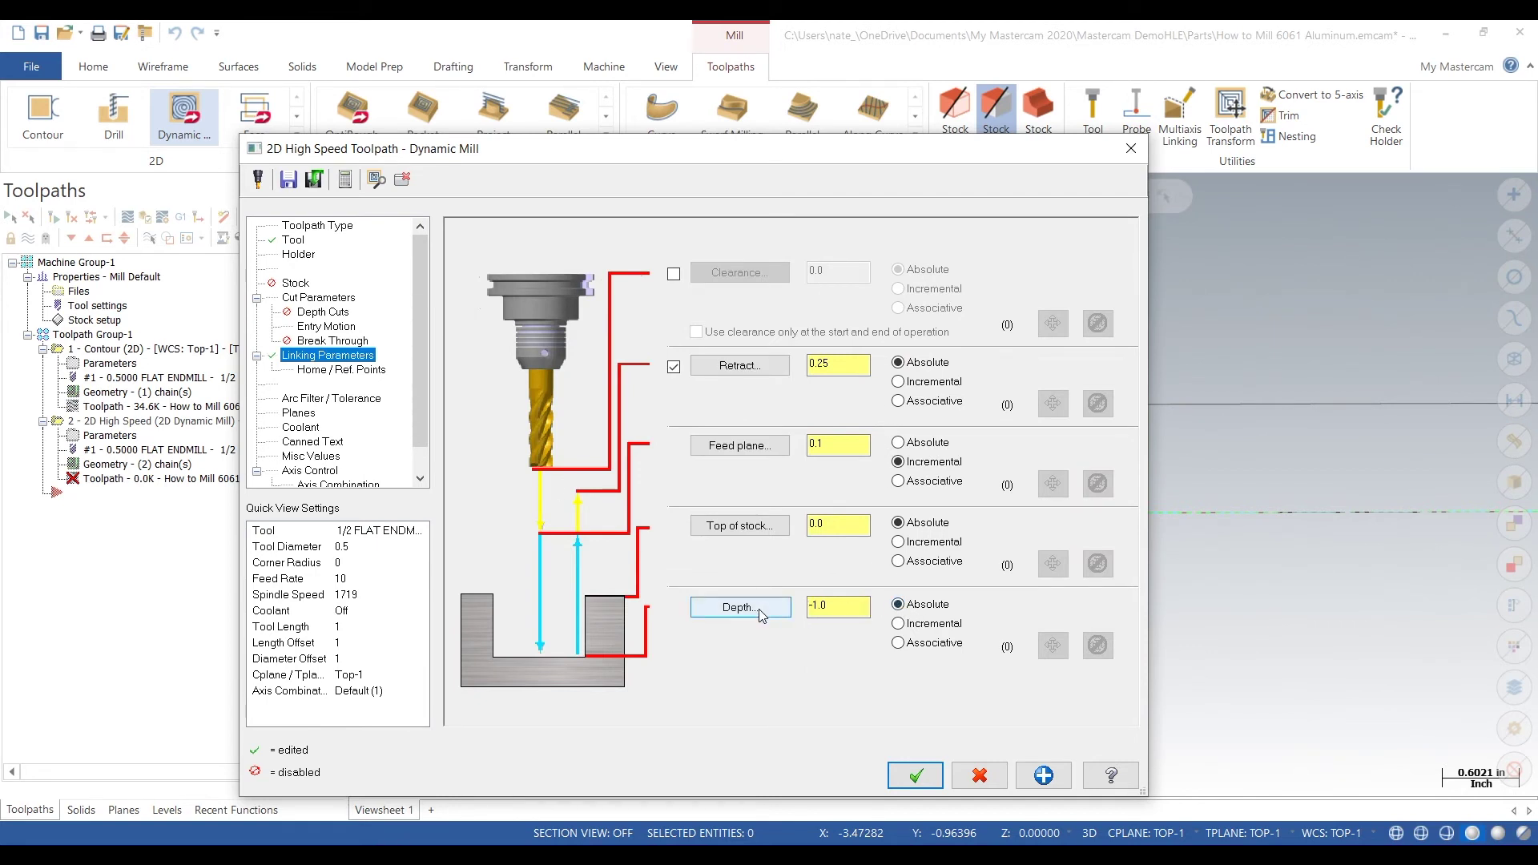
left_click(340, 298)
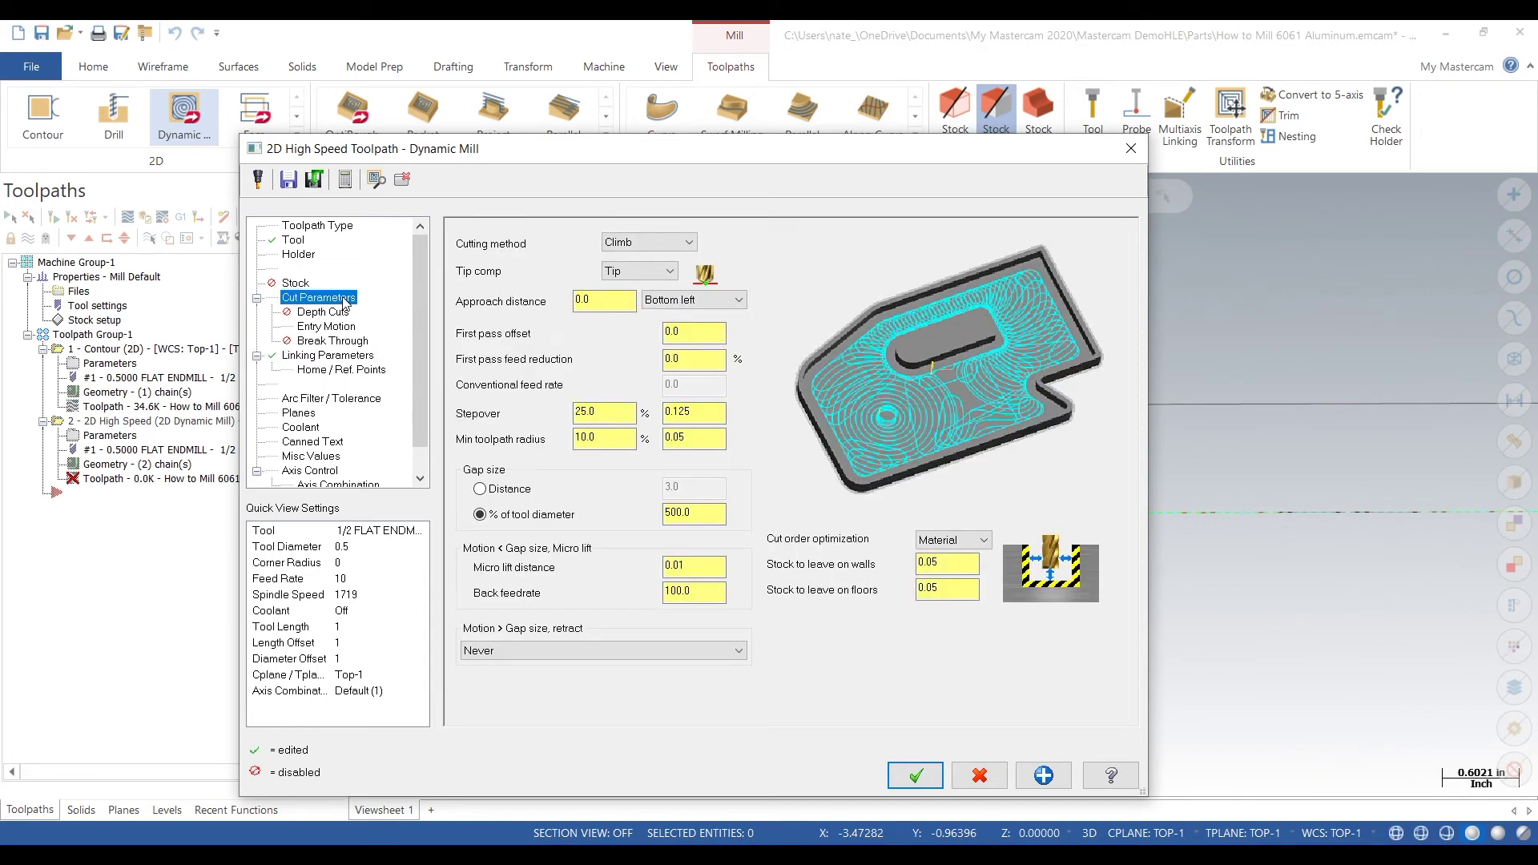
Set 0 stock to leave on walls and floors and a 10% stepover.
left_click(933, 563)
type("0")
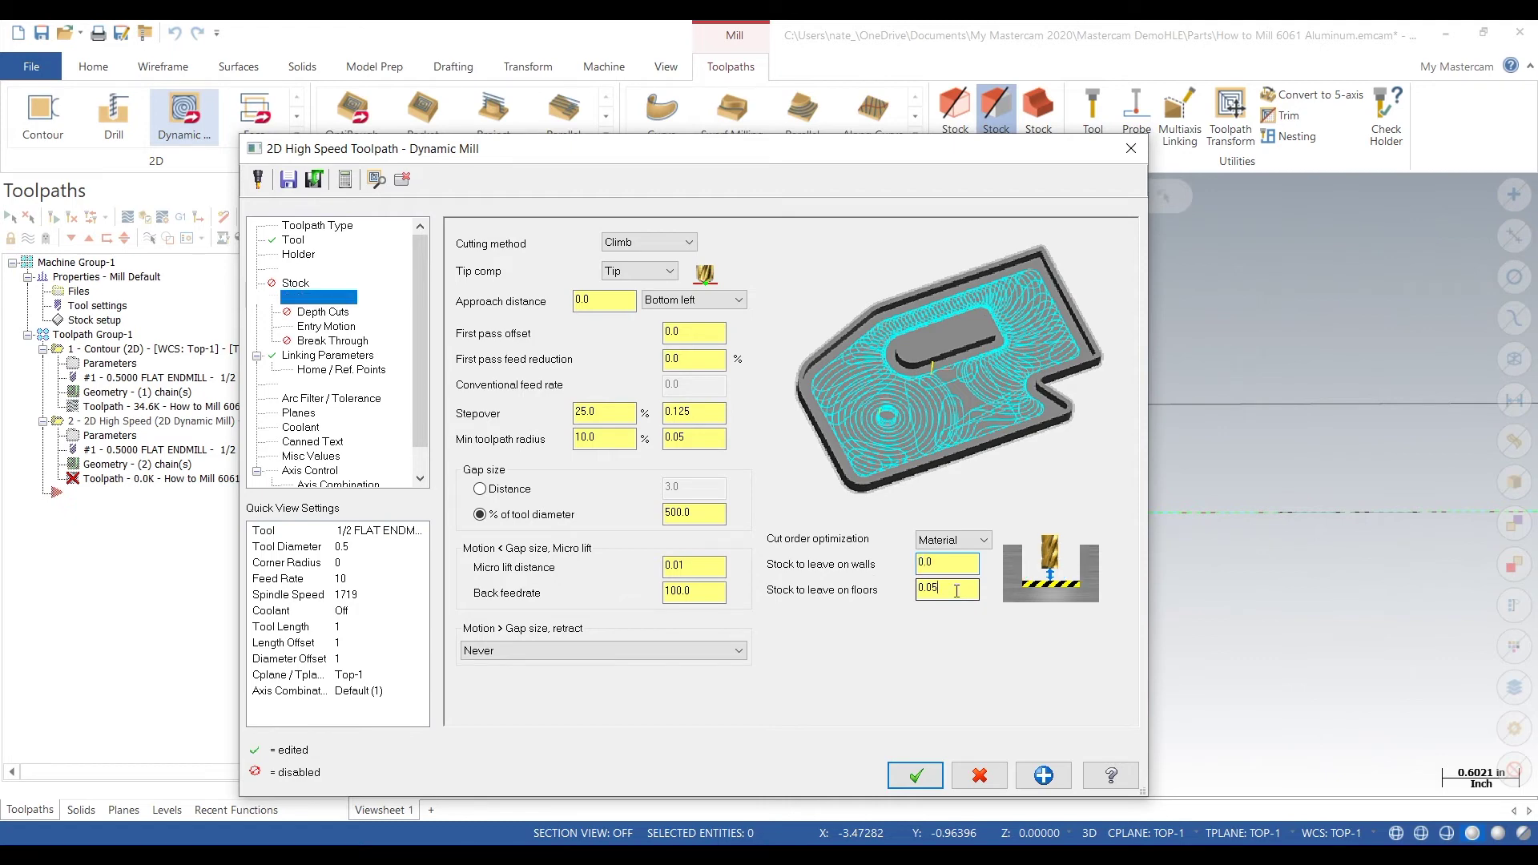
key("Tab")
type("0")
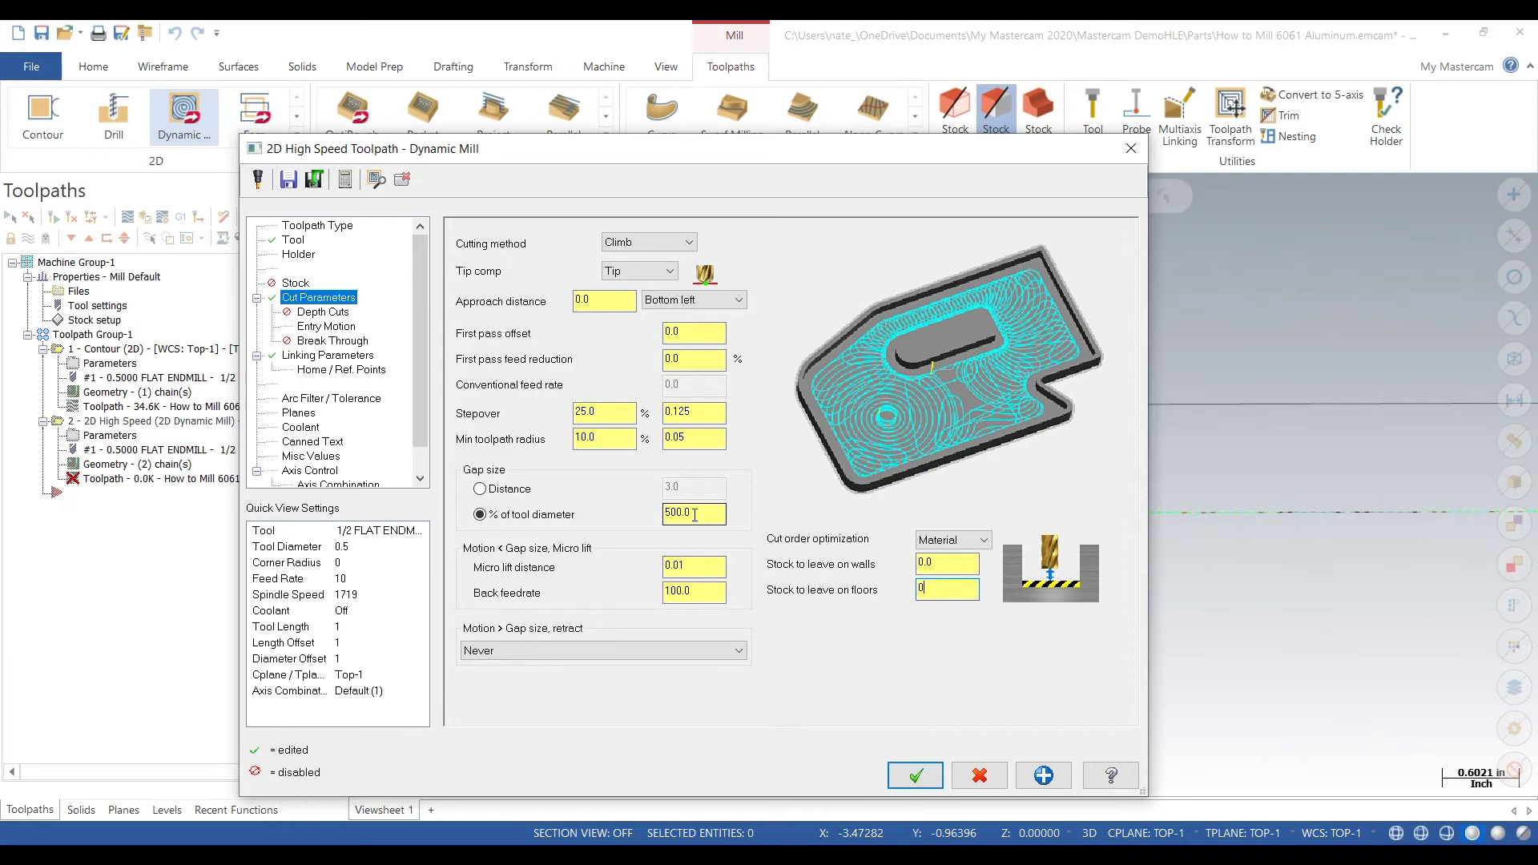
left_click(707, 417)
double_click(710, 417)
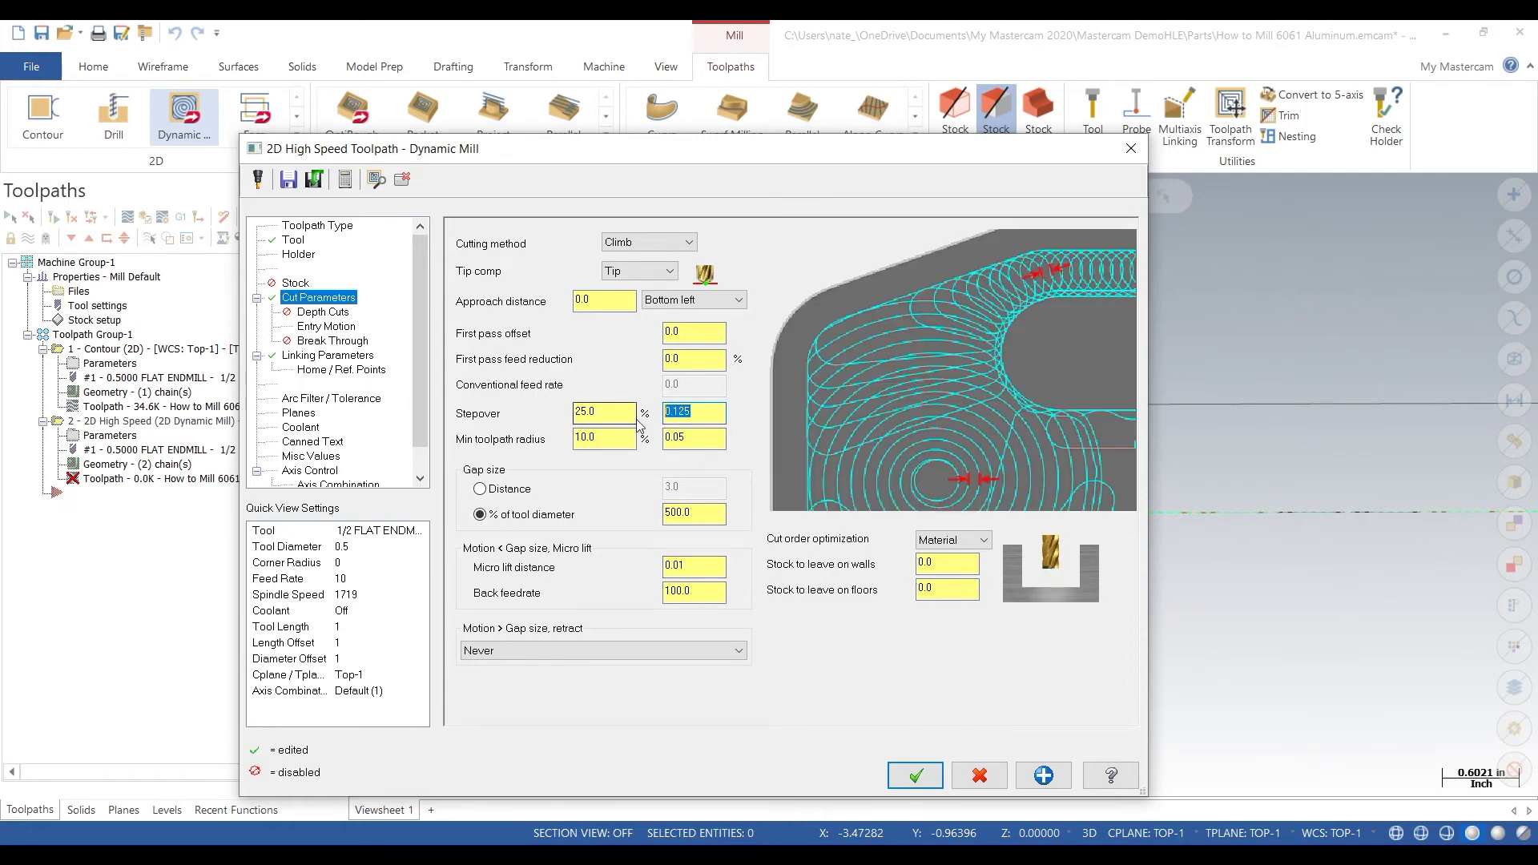
type("0")
left_click(701, 433)
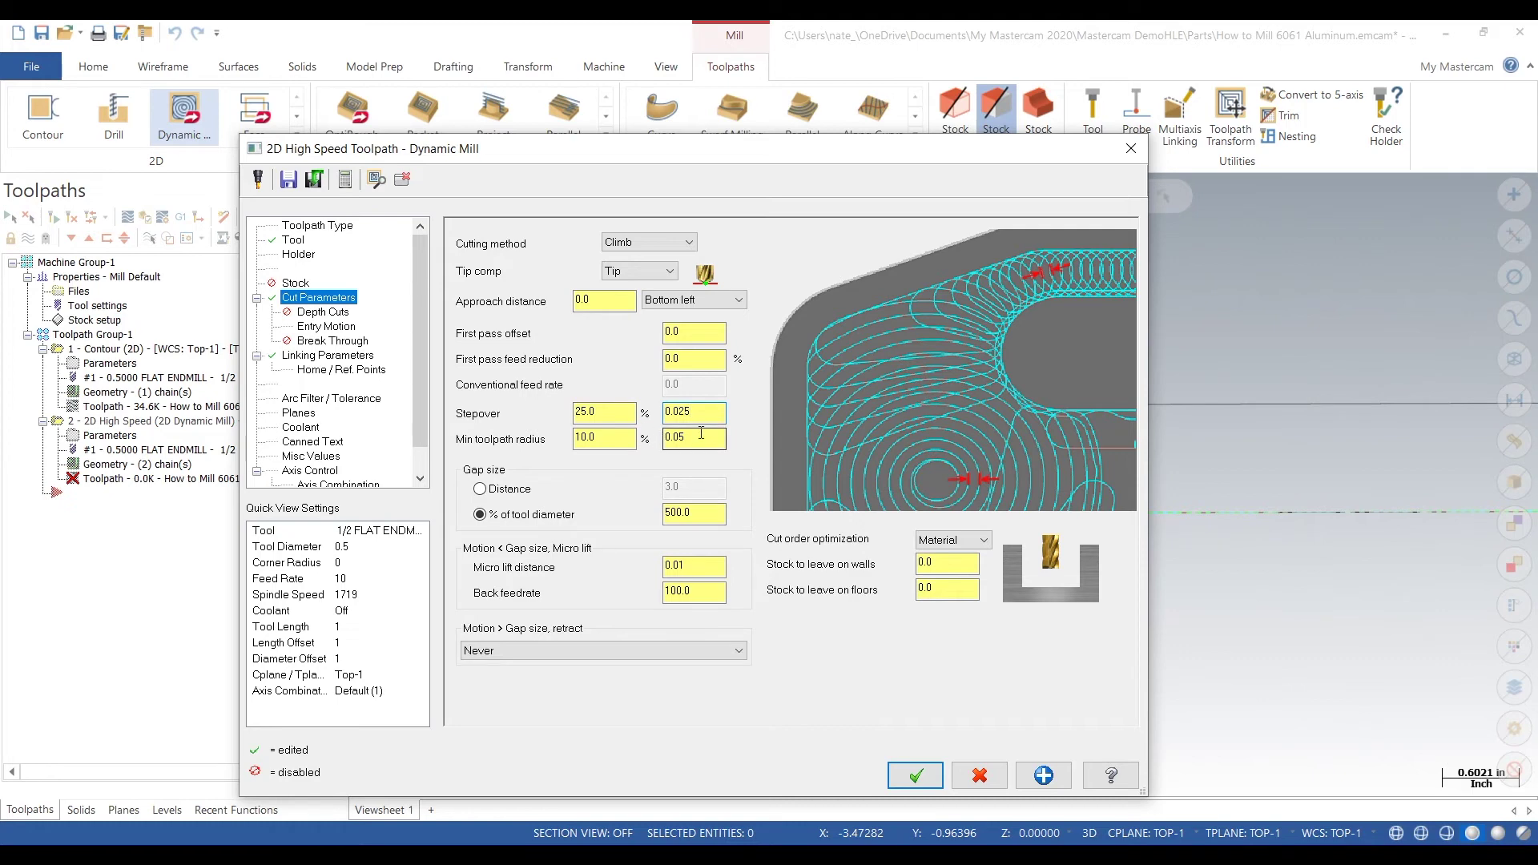
double_click(712, 415)
type("0")
left_click(686, 437)
Review the depth cuts, linking, cut, tool and coolant pages, then accept the Dynamic Mill.
left_click(336, 314)
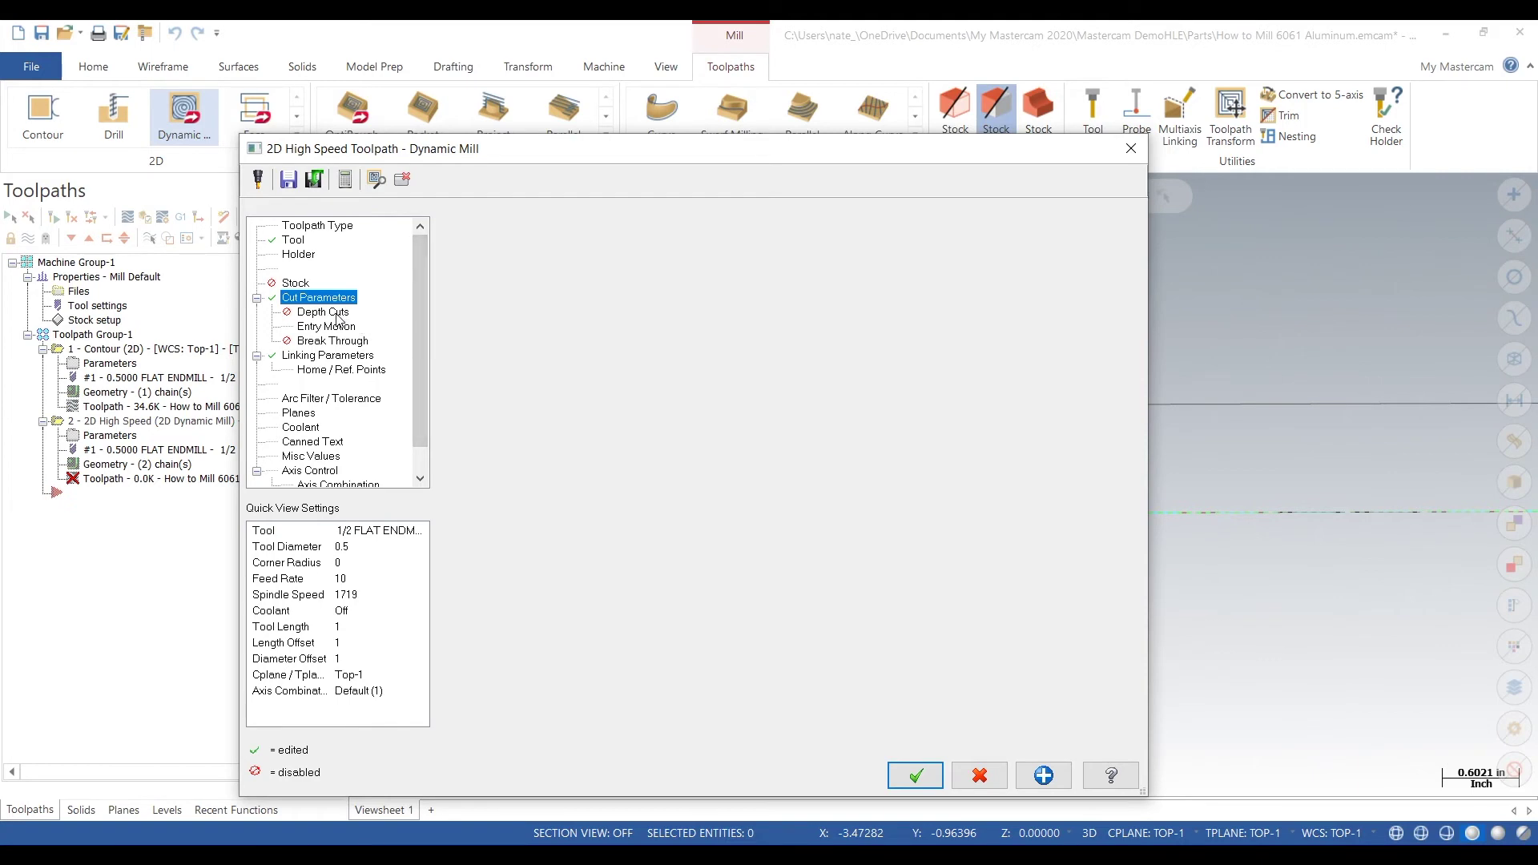
left_click(326, 356)
left_click(314, 299)
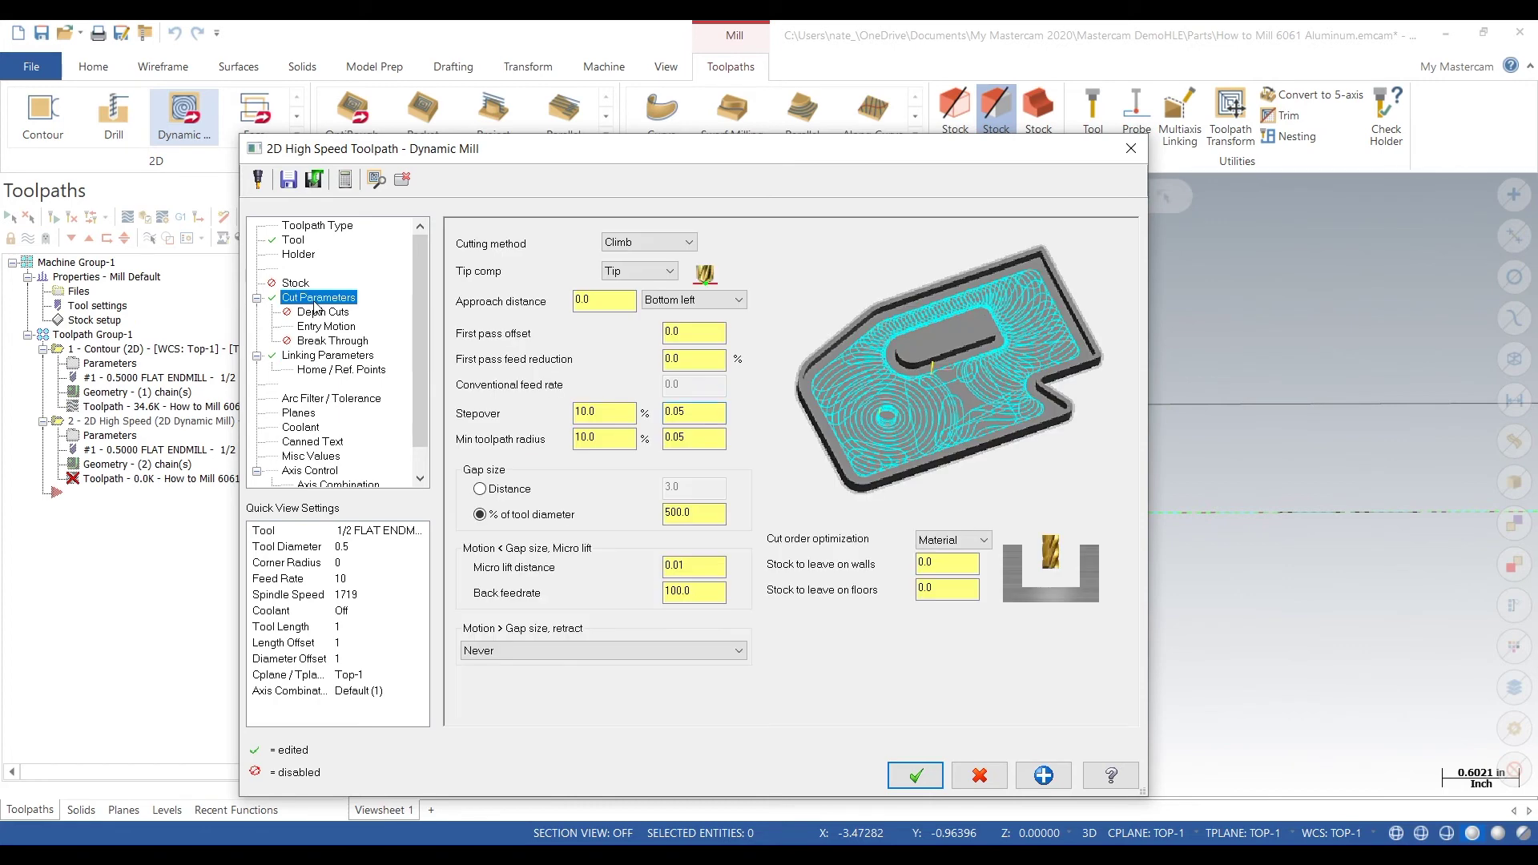
left_click(293, 241)
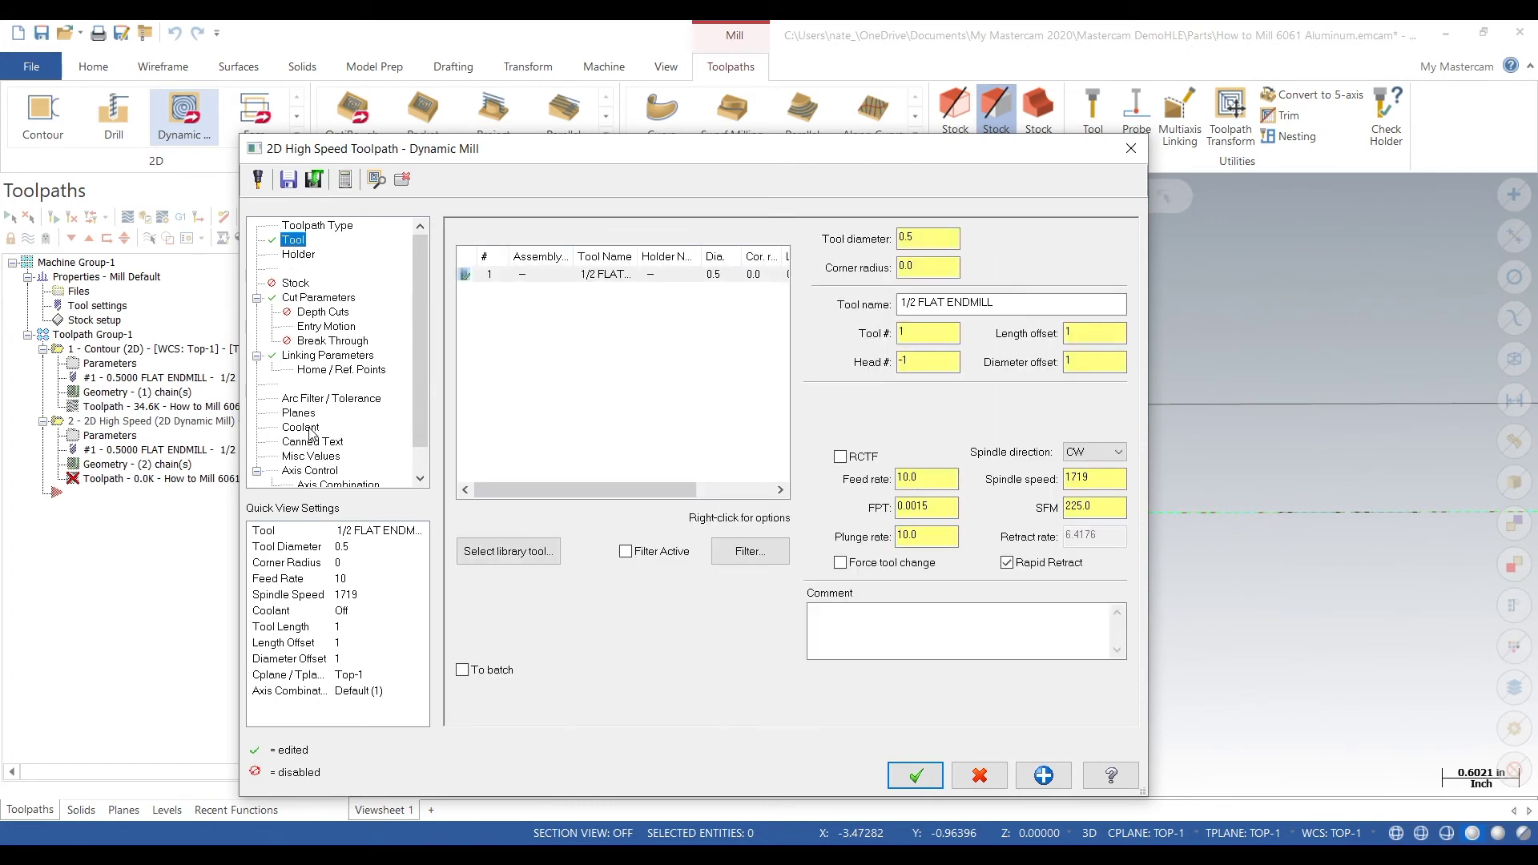
left_click(310, 429)
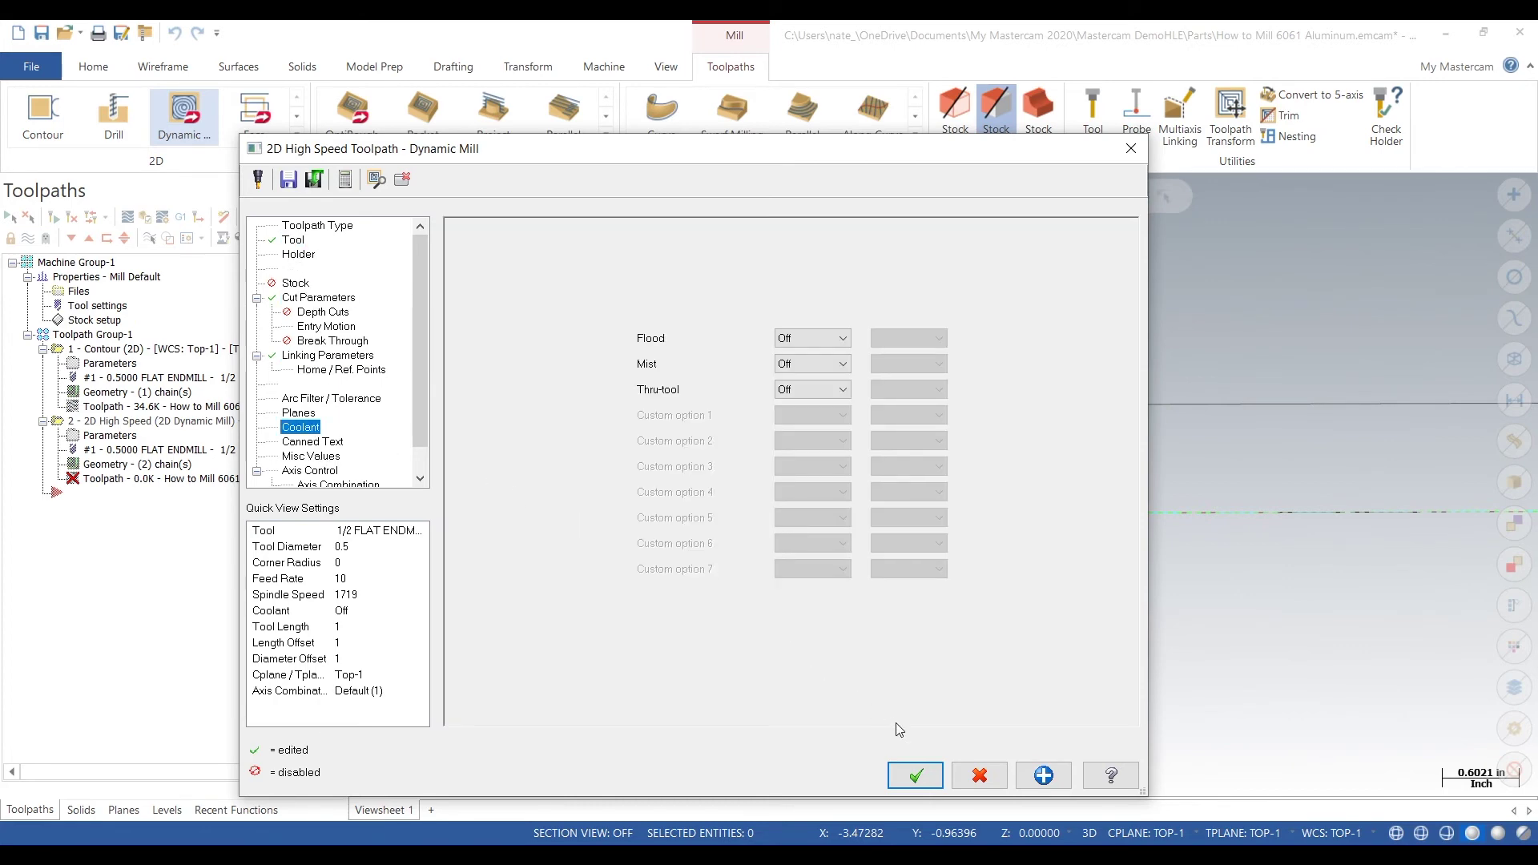
left_click(915, 775)
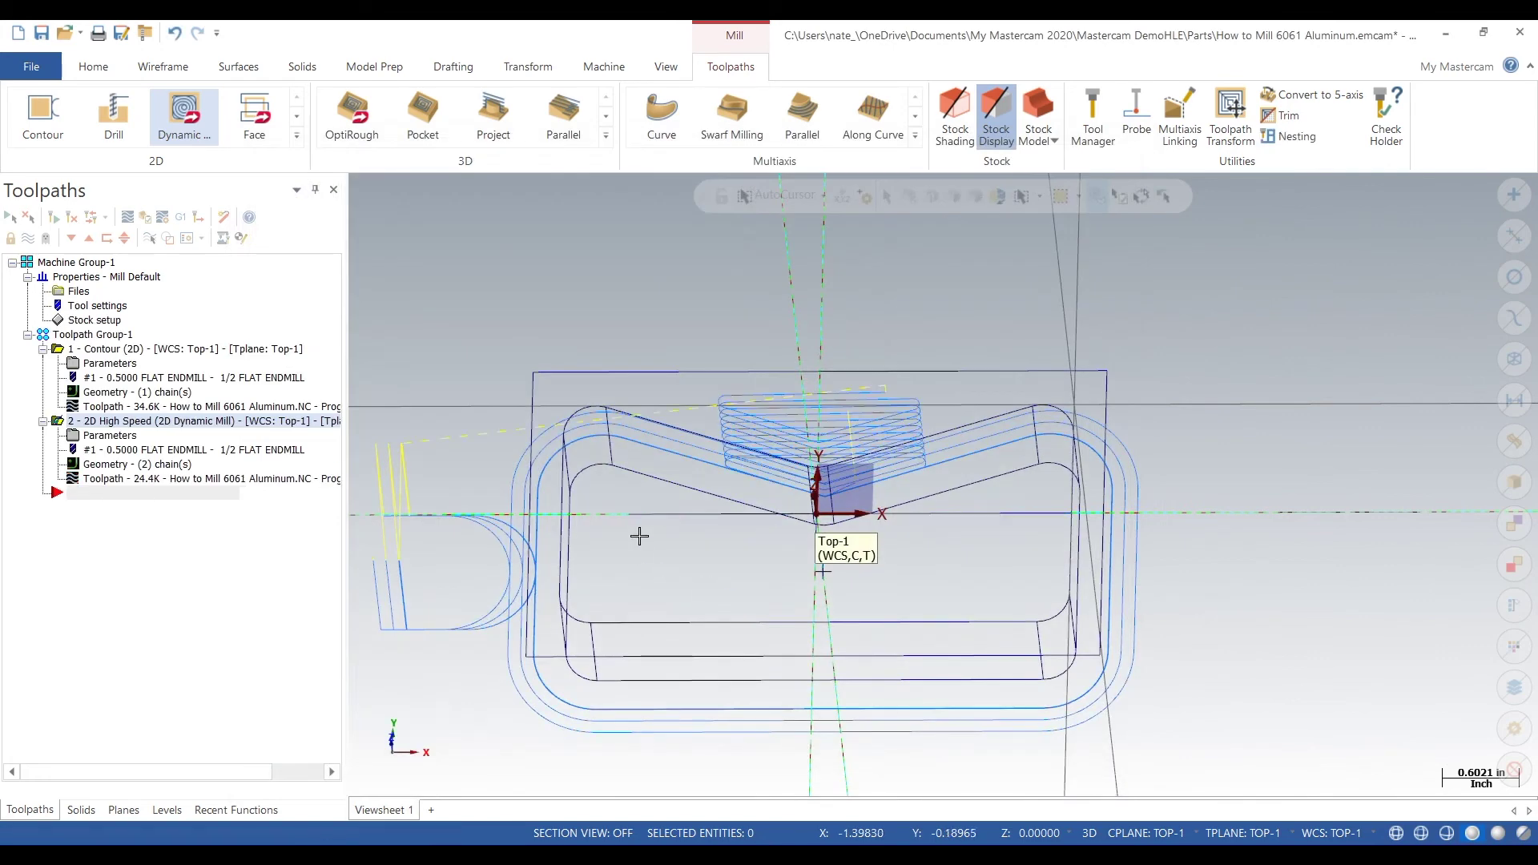
Switch to Top (WCS) view and backplot the dynamic mill toolpath.
middle_click_drag(686, 532, 691, 566)
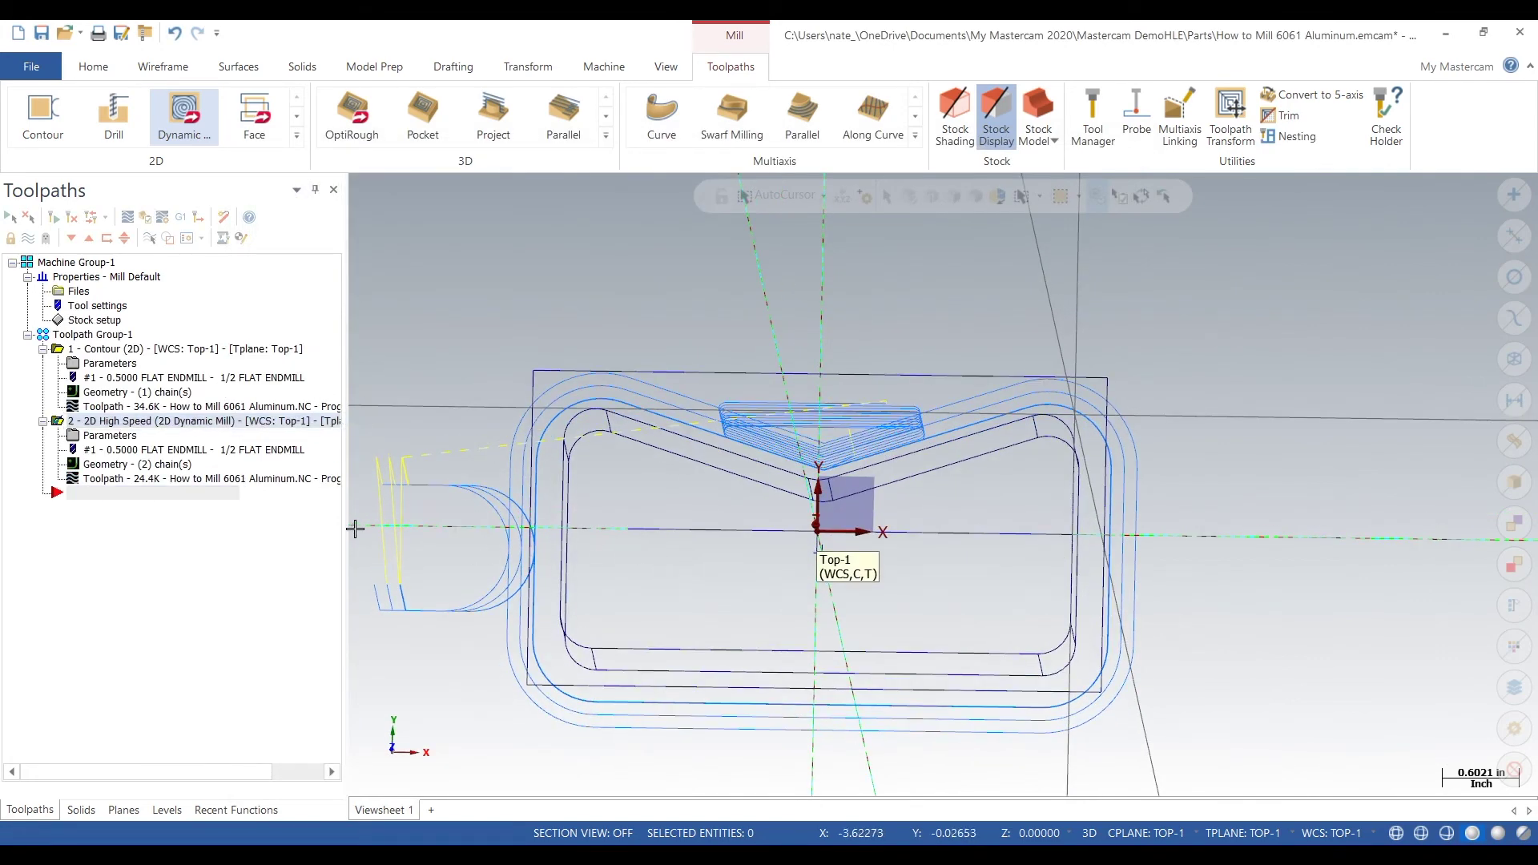
right_click(708, 534)
left_click(788, 631)
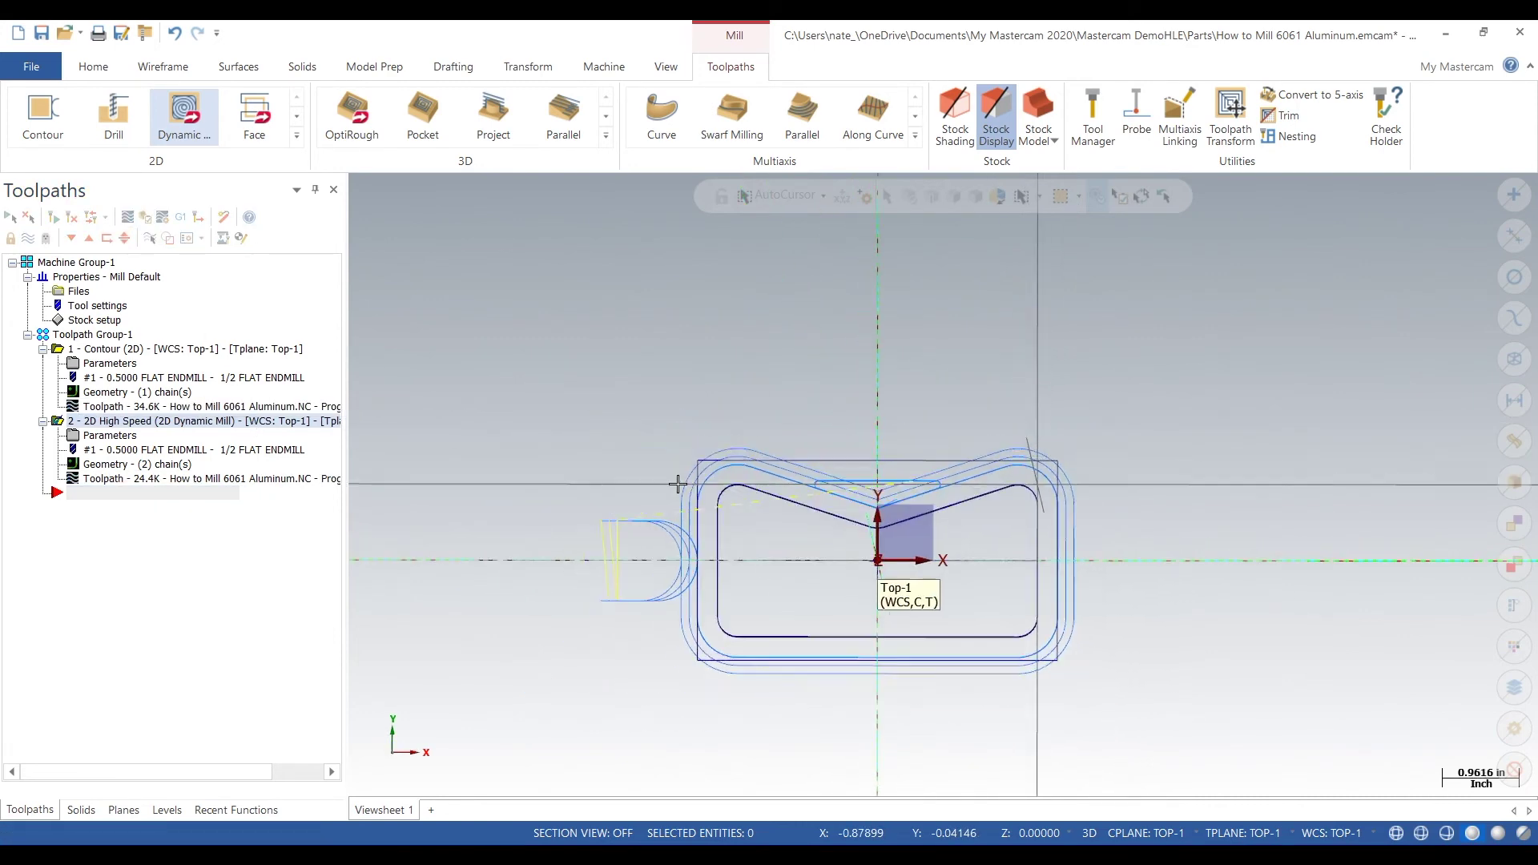
left_click(127, 217)
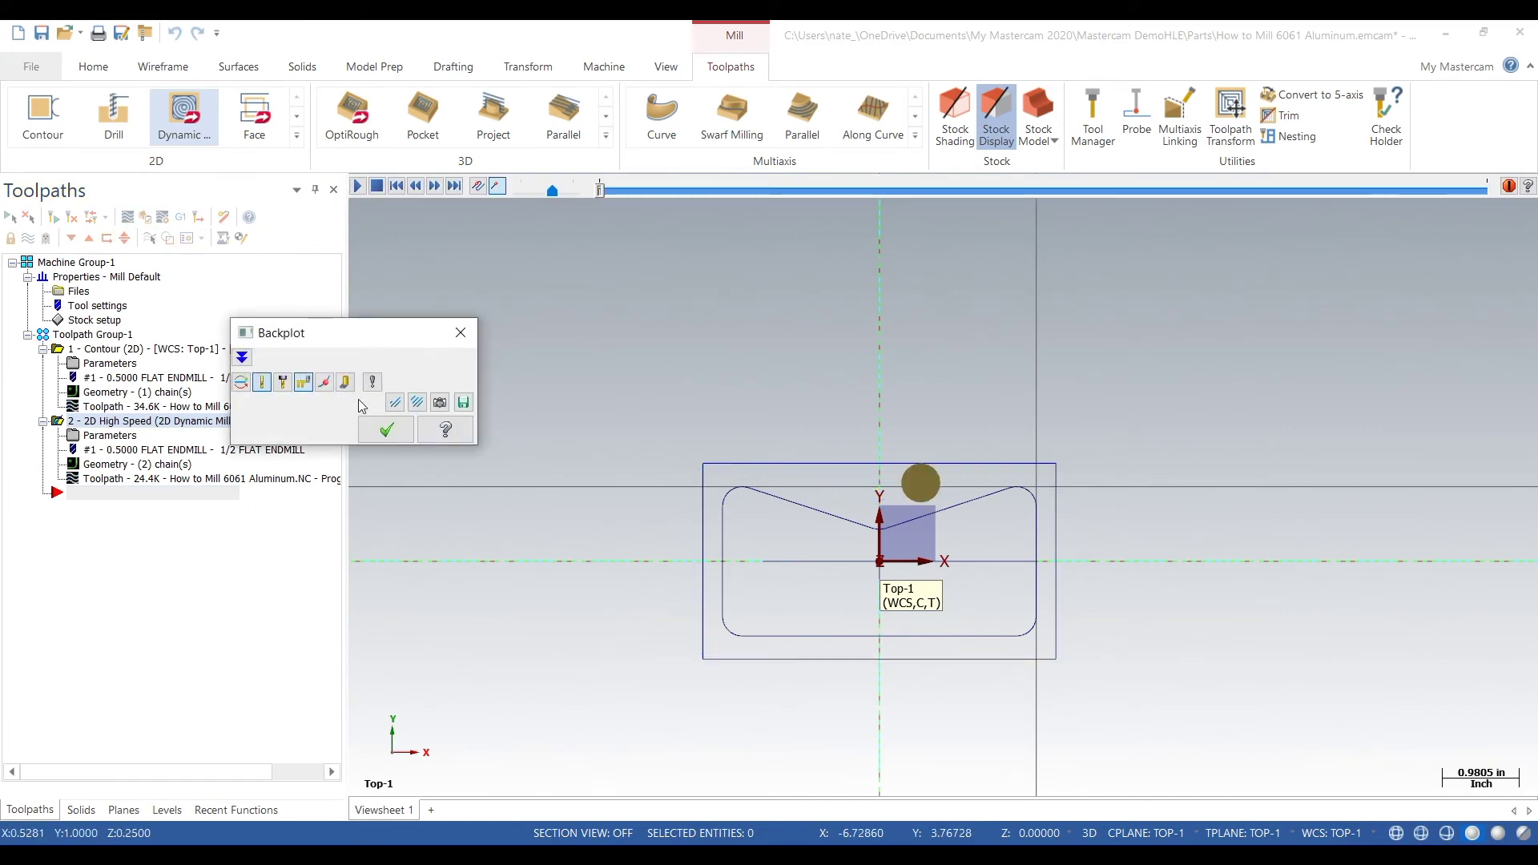
left_click(386, 430)
Set the machining region's chain option to From outside and regenerate the dirty toolpath.
left_click(128, 465)
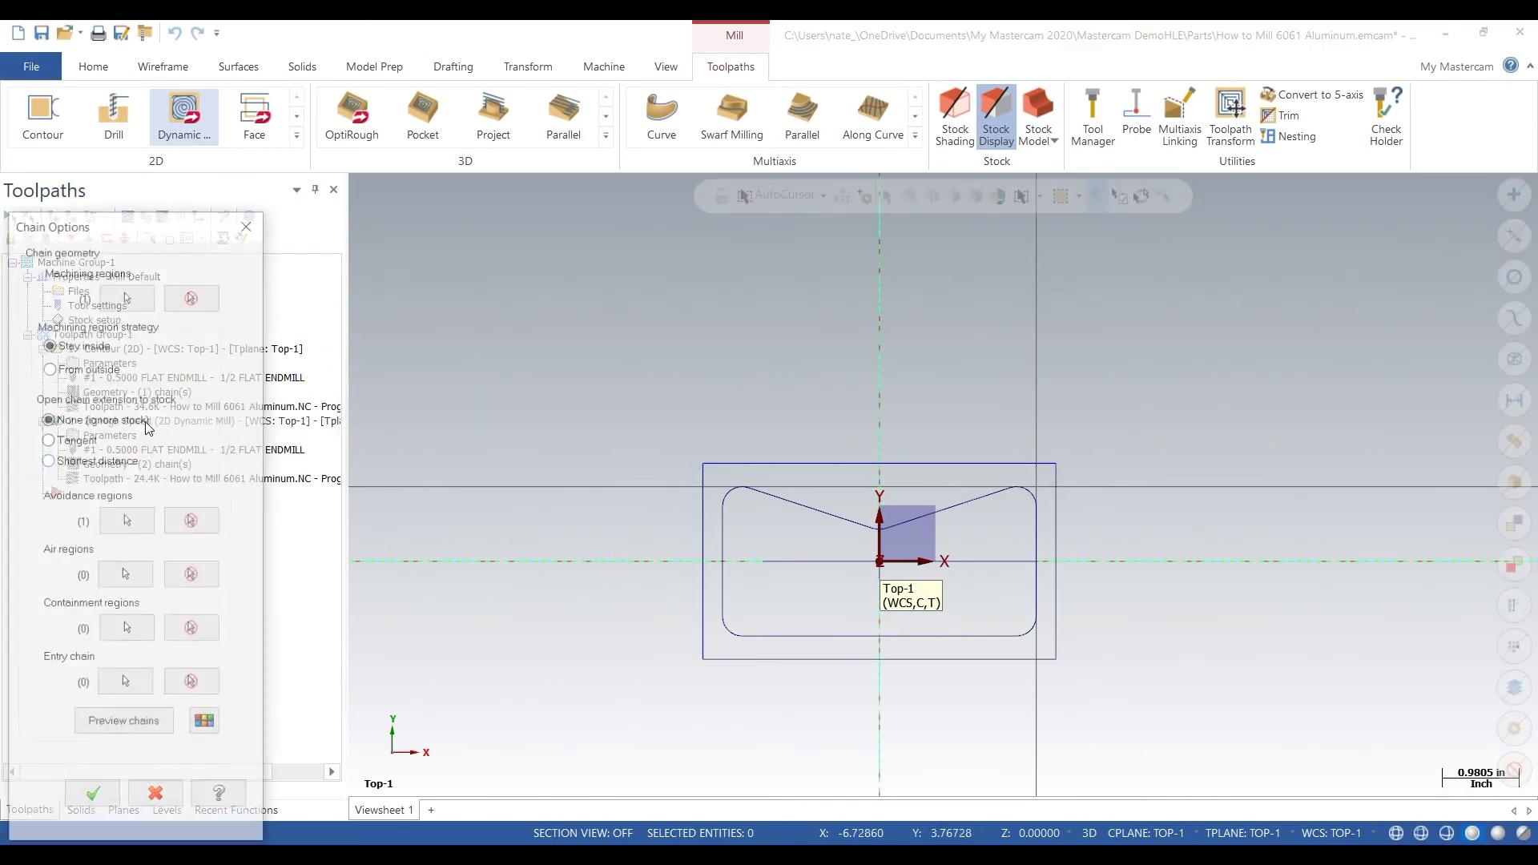
left_click(49, 367)
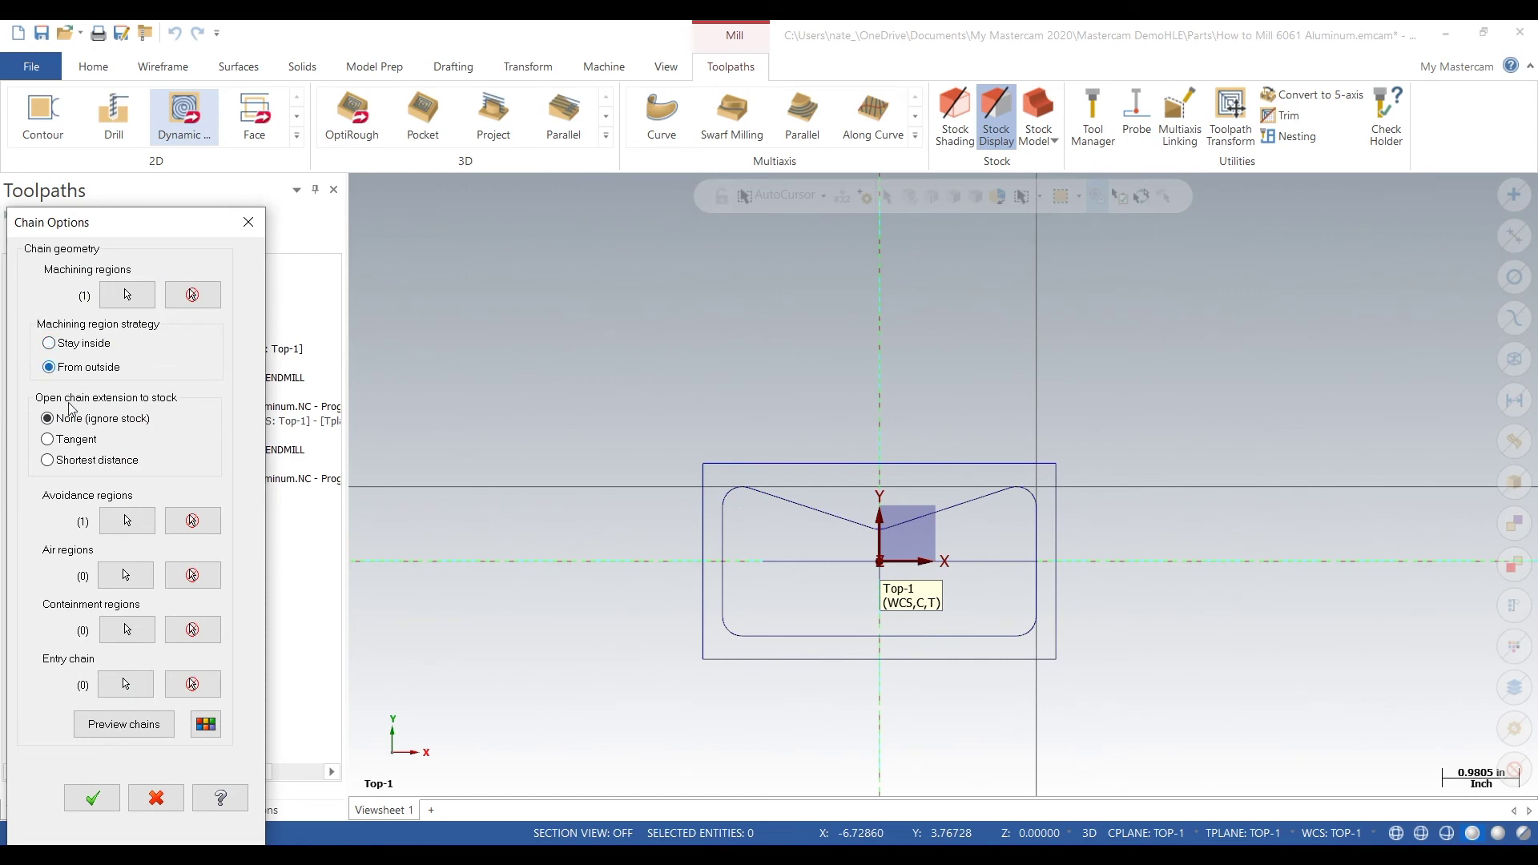
left_click(92, 798)
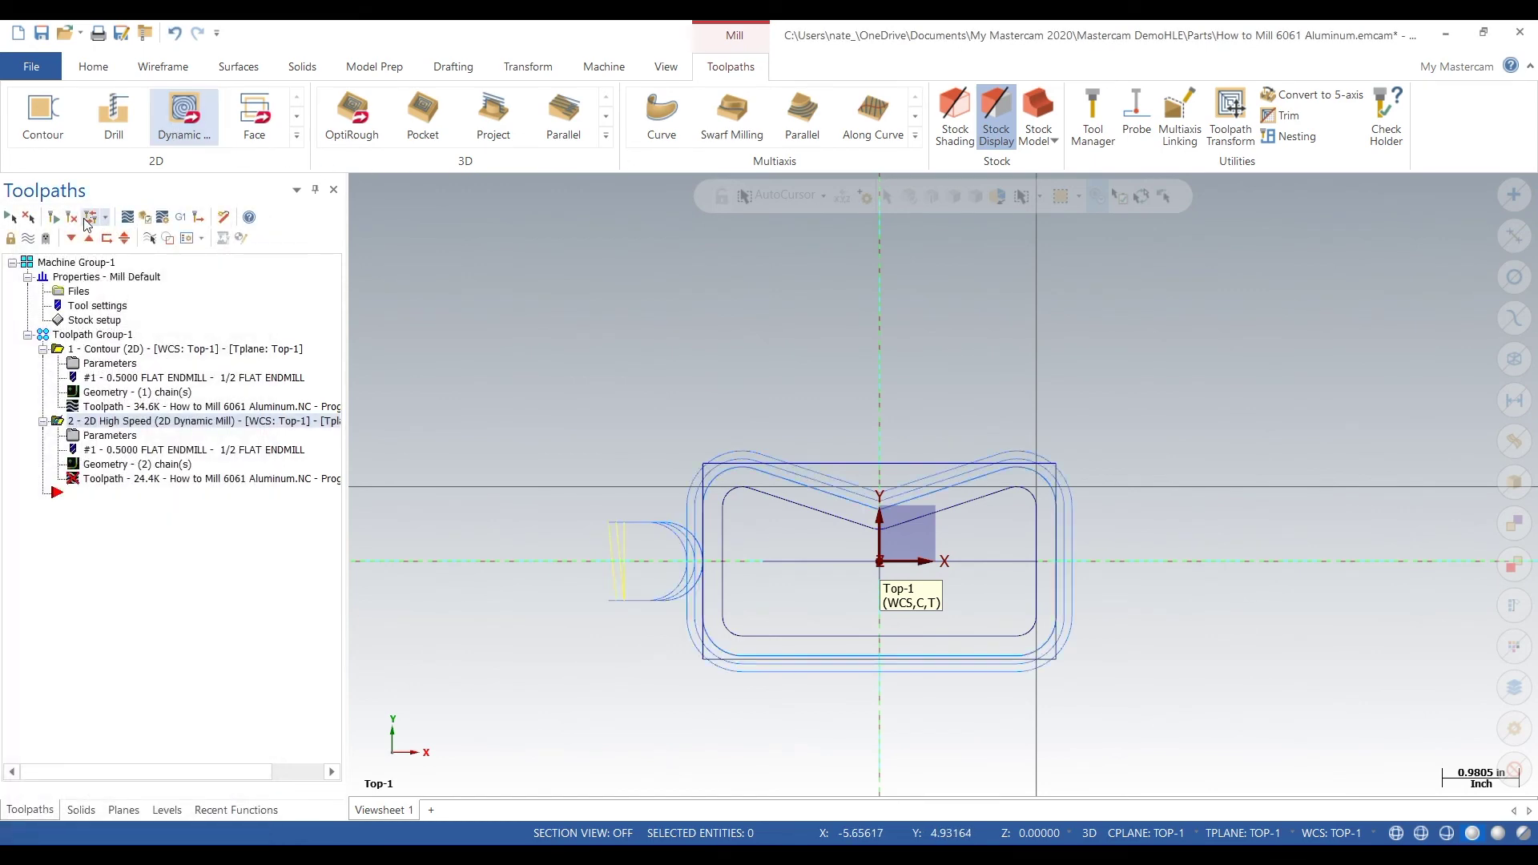
left_click(54, 220)
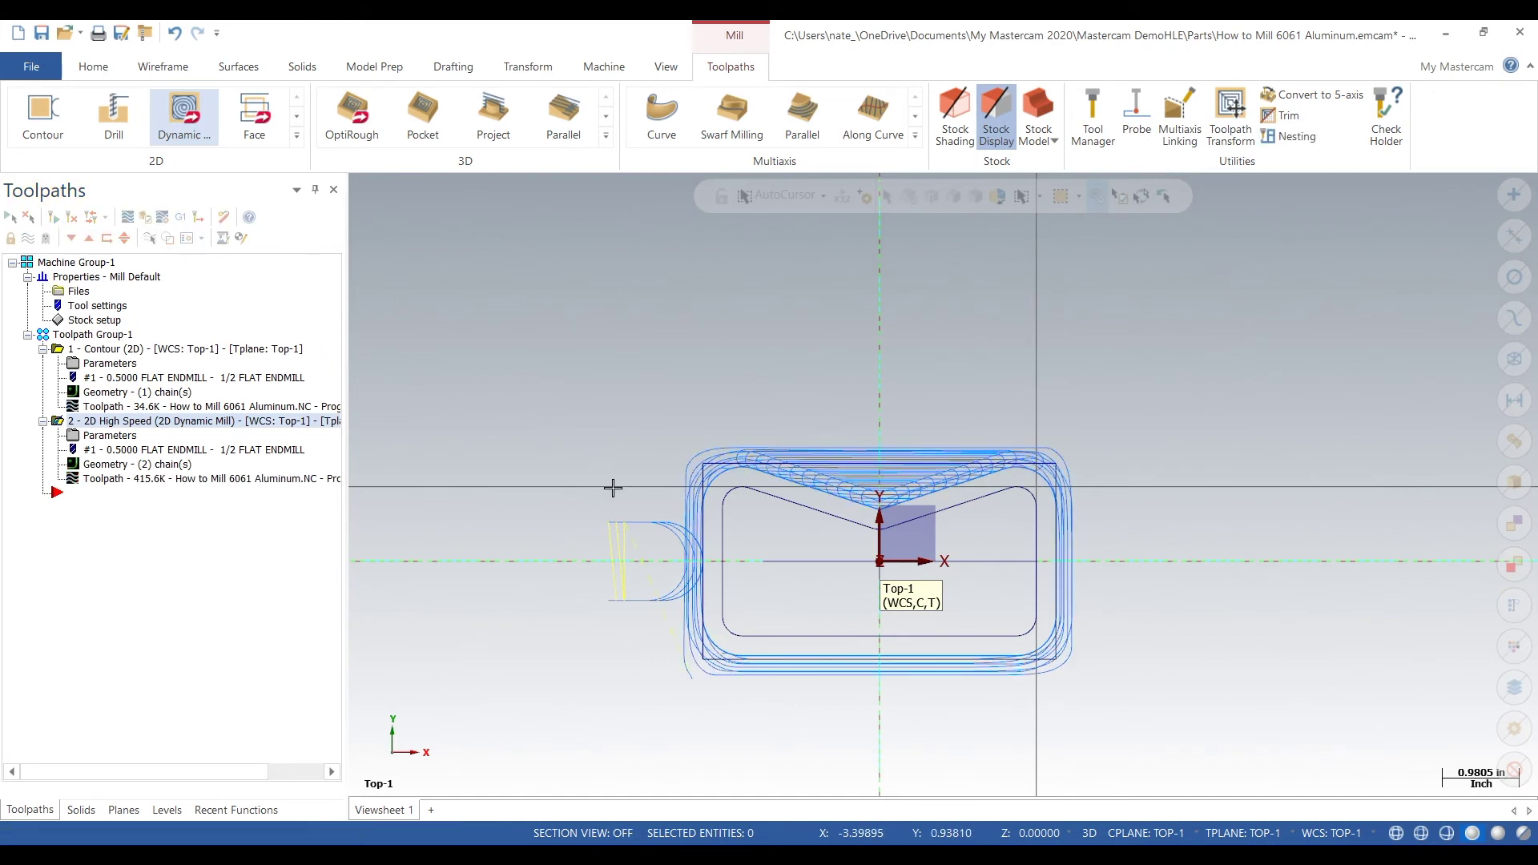
Hide the Contour toolpath display and play the backplot of the Dynamic Mill operation.
left_click(120, 349)
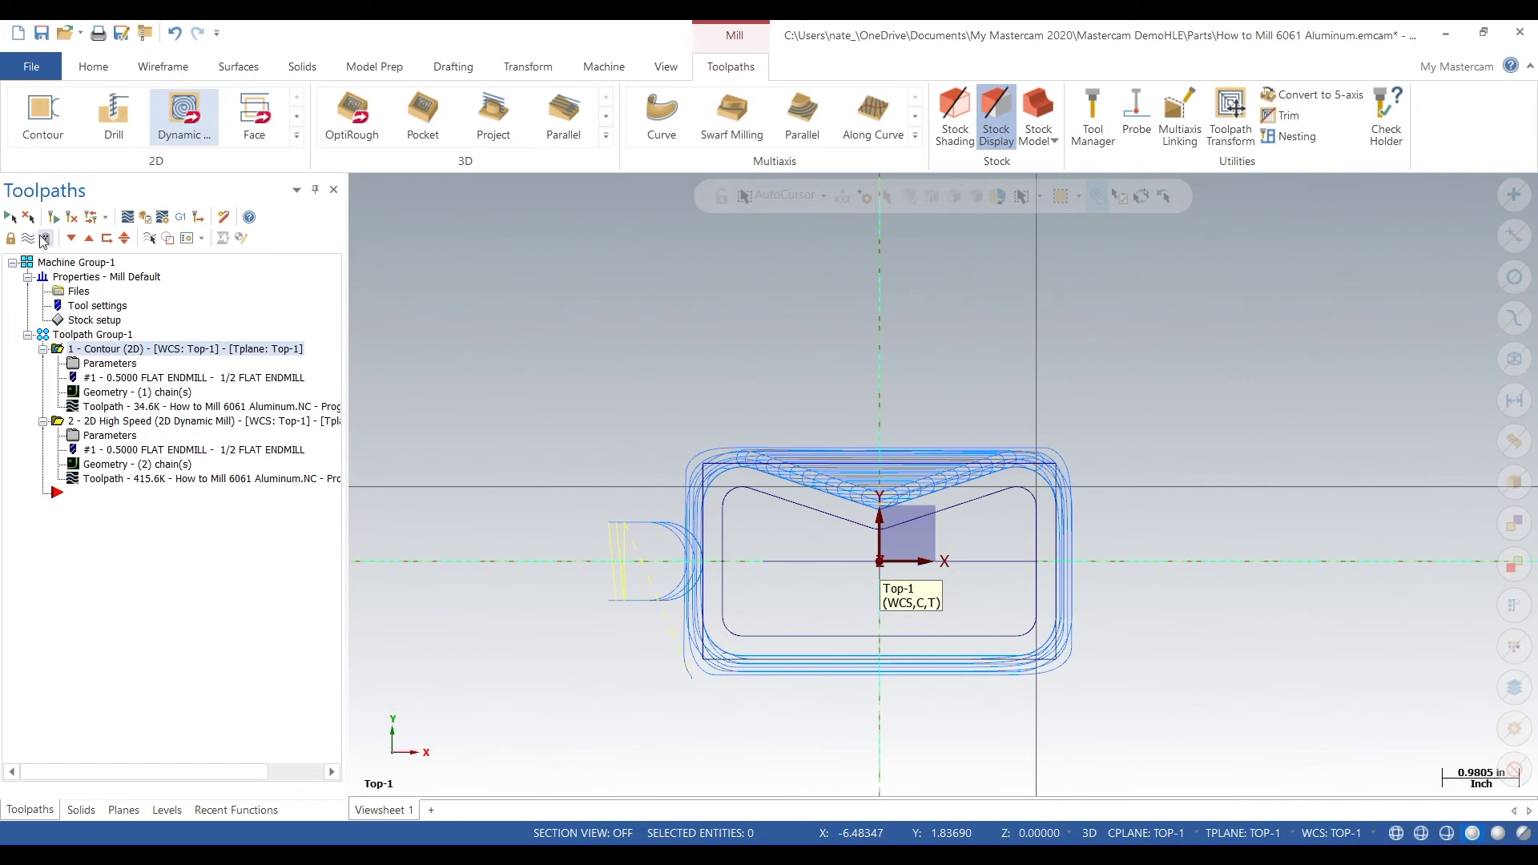
left_click(28, 238)
left_click(128, 422)
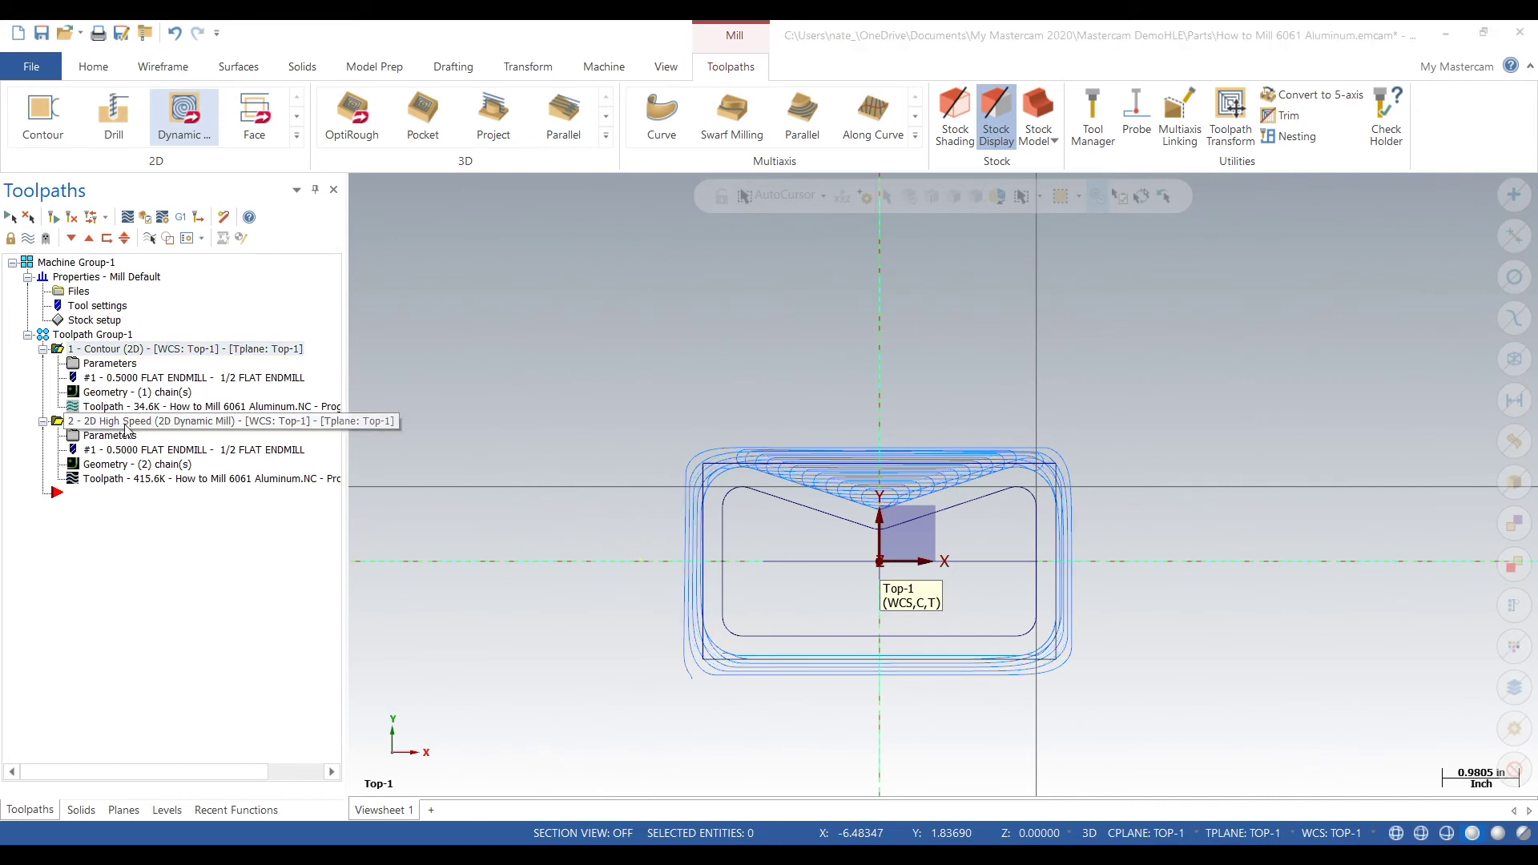
left_click(143, 218)
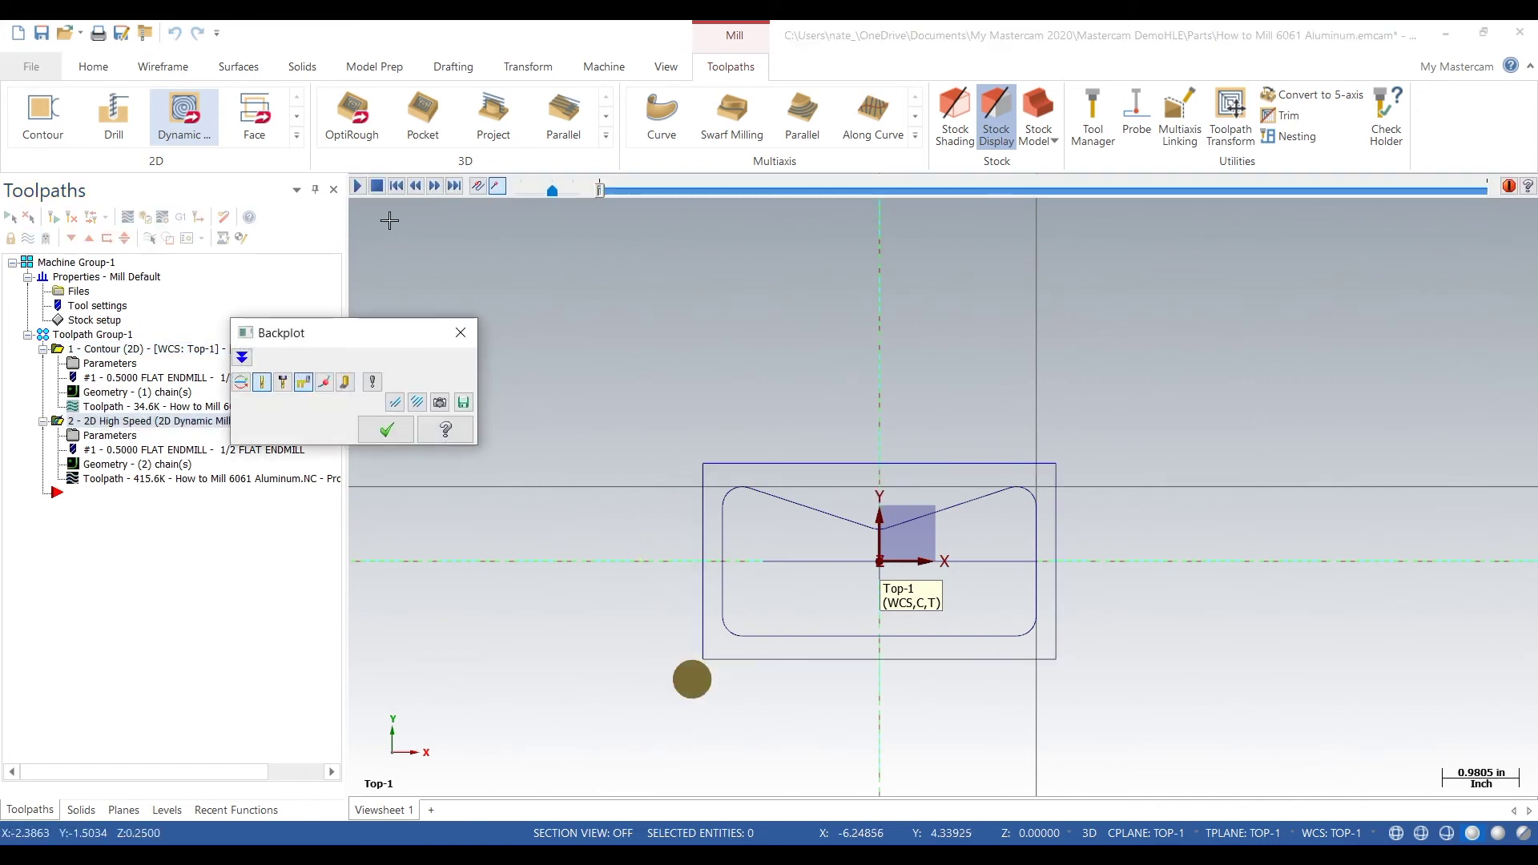
left_click(358, 189)
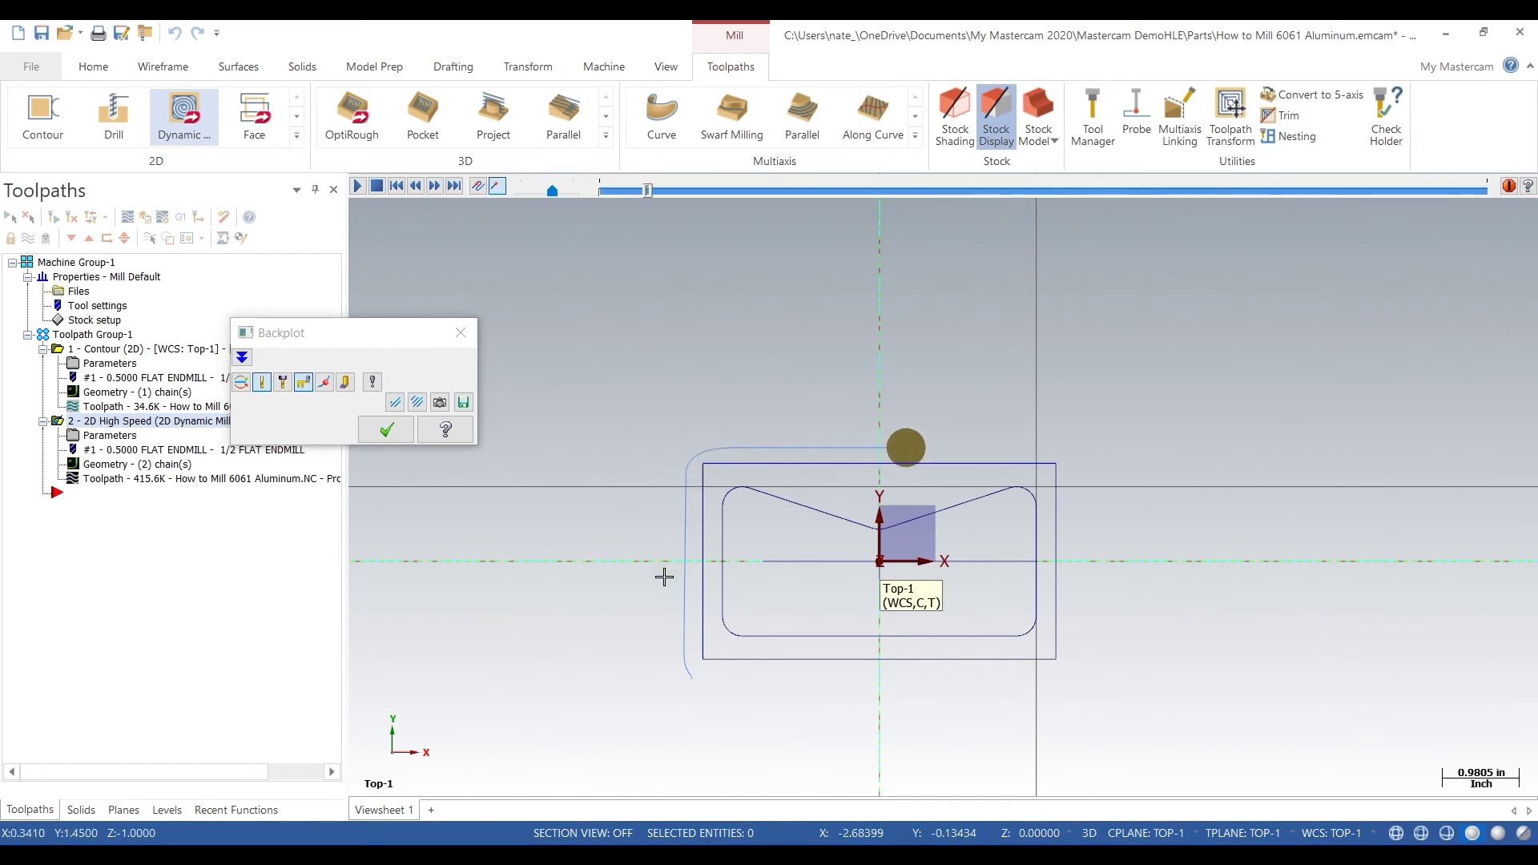
Make the solid level visible, adjust playback speed, view it isometrically, and close the backplot.
left_click(167, 809)
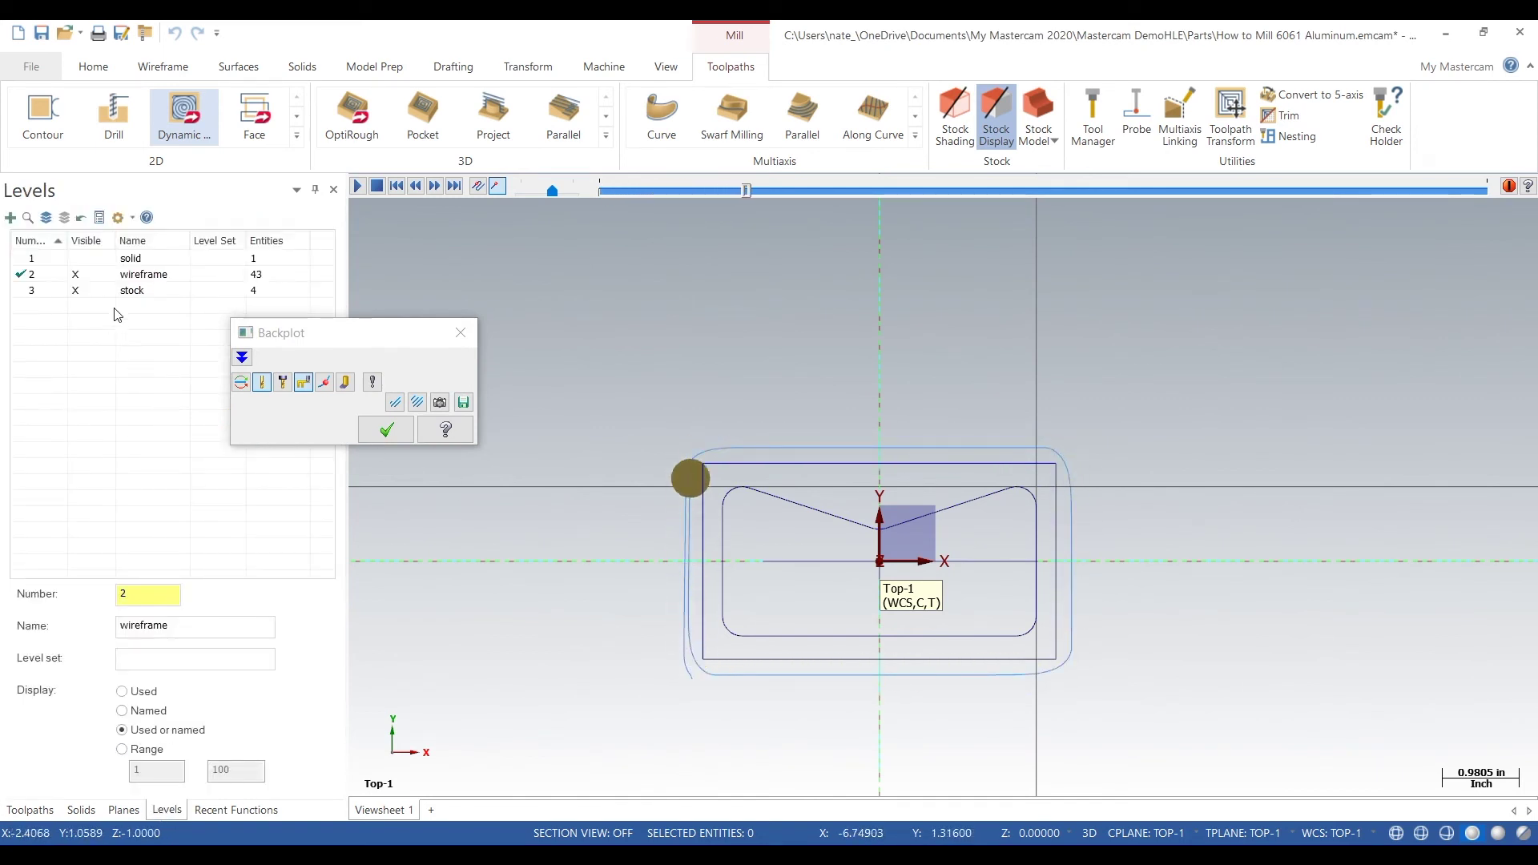
left_click(90, 258)
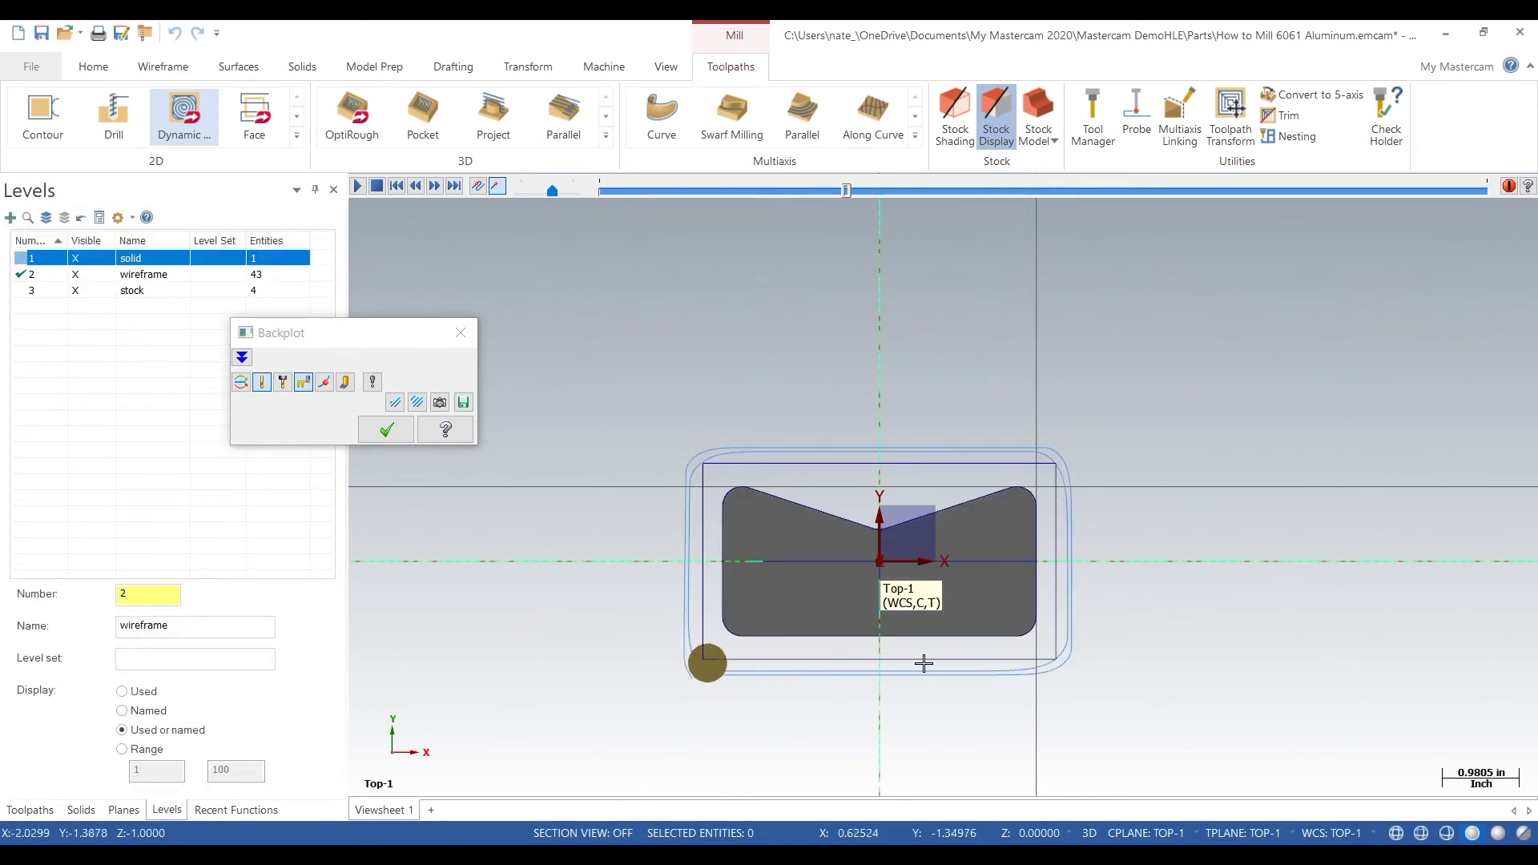
scroll(925, 569, "up", 1)
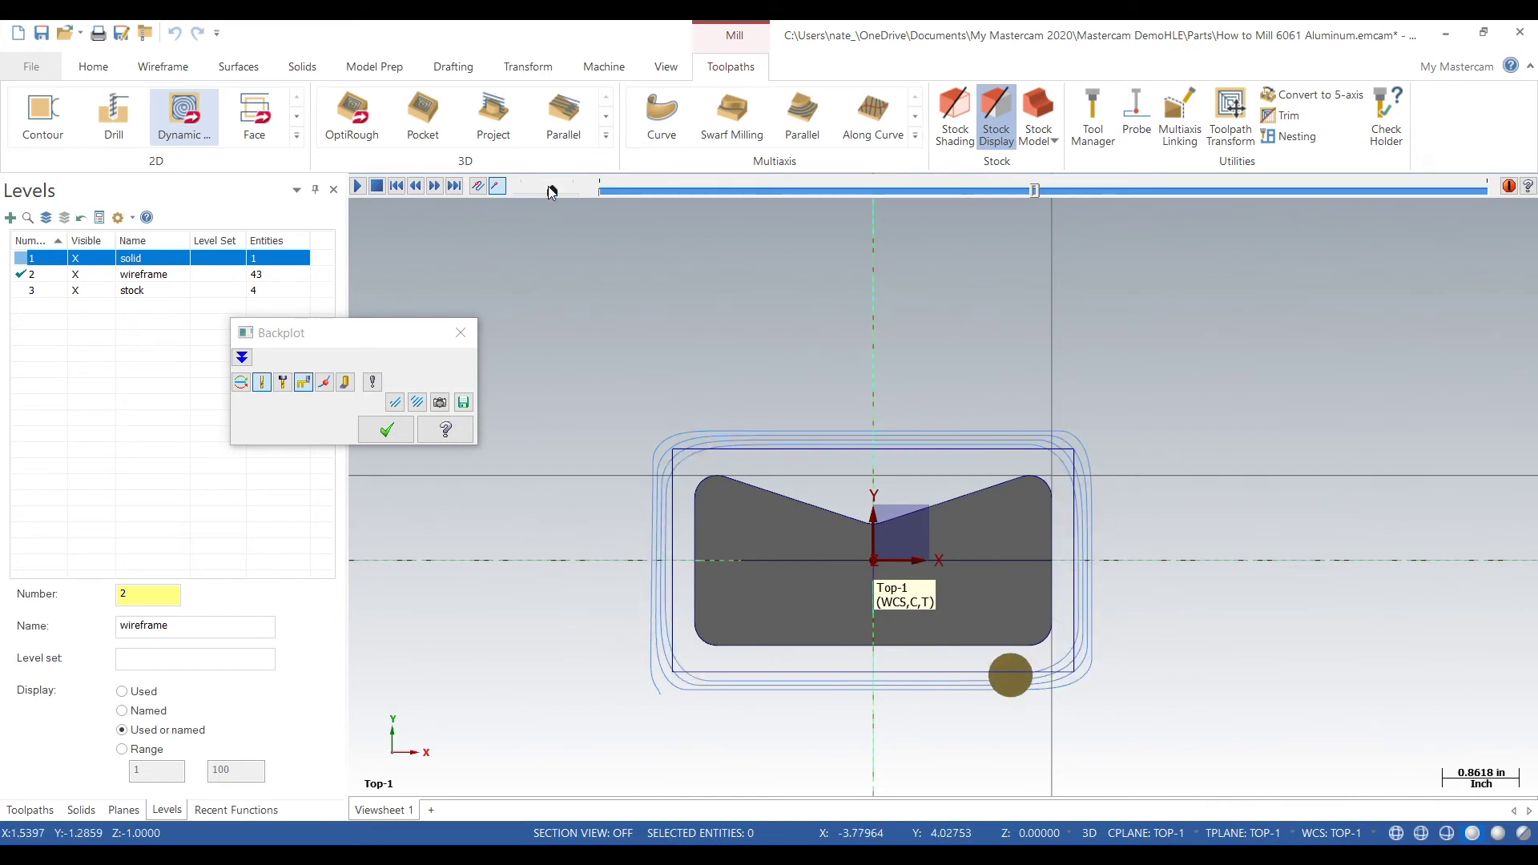
left_click_drag(551, 190, 572, 192)
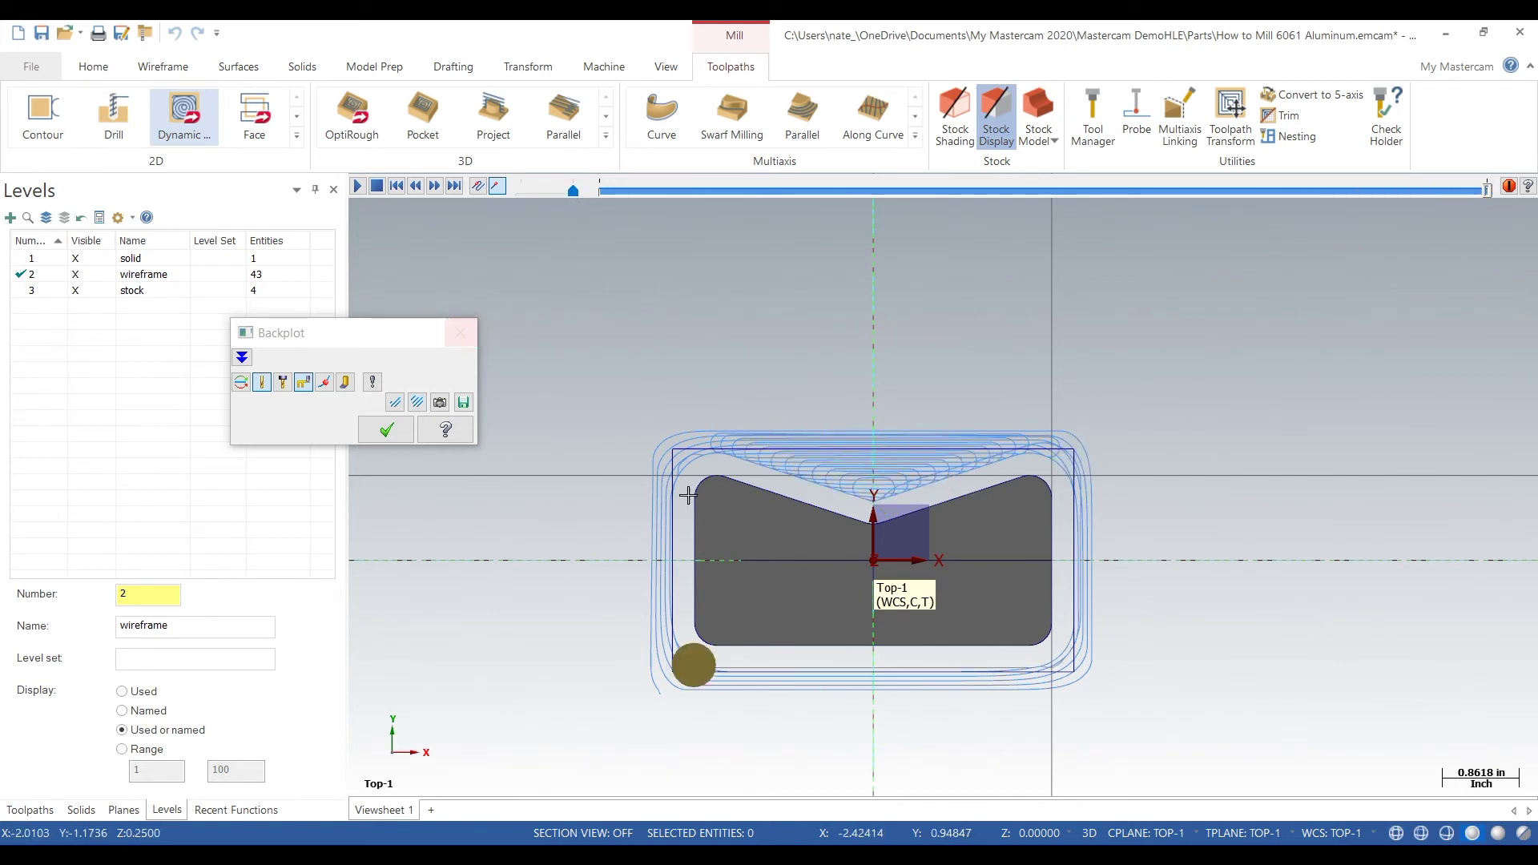
middle_click_drag(708, 487, 729, 394)
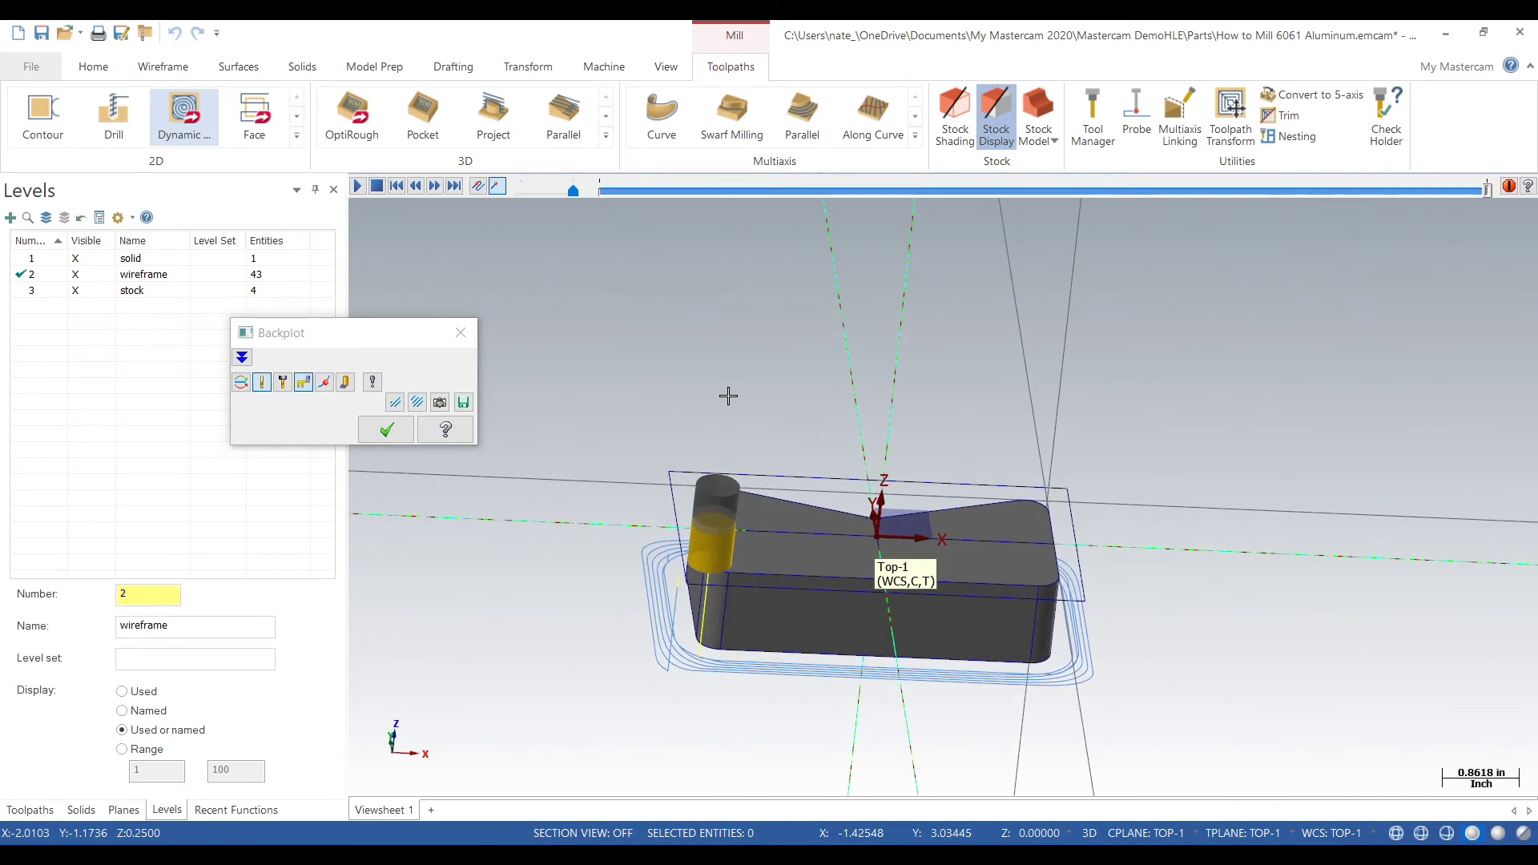
left_click(461, 333)
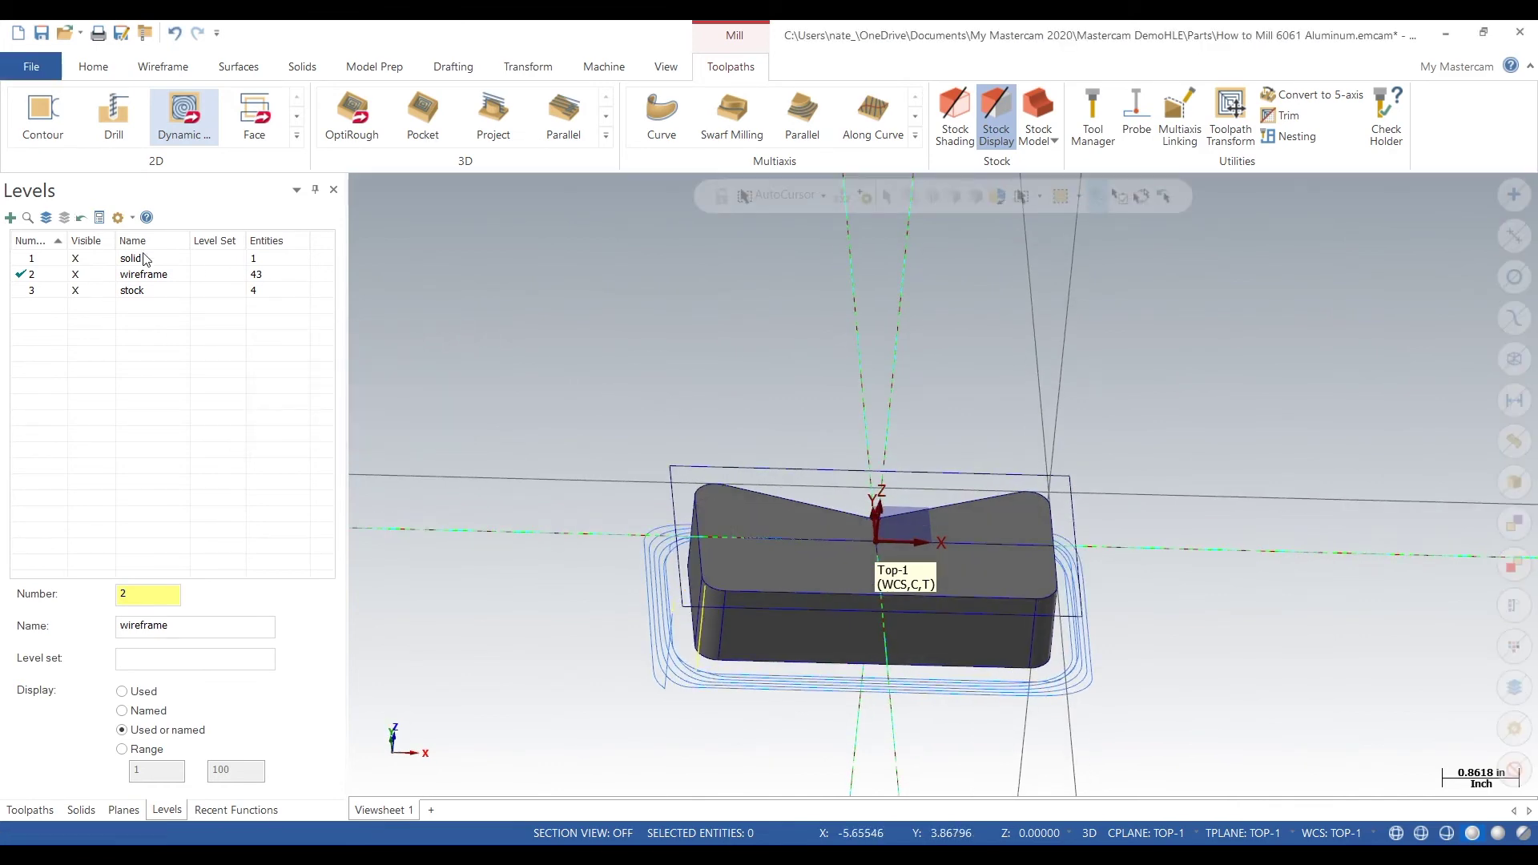
Preview the stock as solid, return it to wireframe, and set its origin at the part origin.
left_click(30, 810)
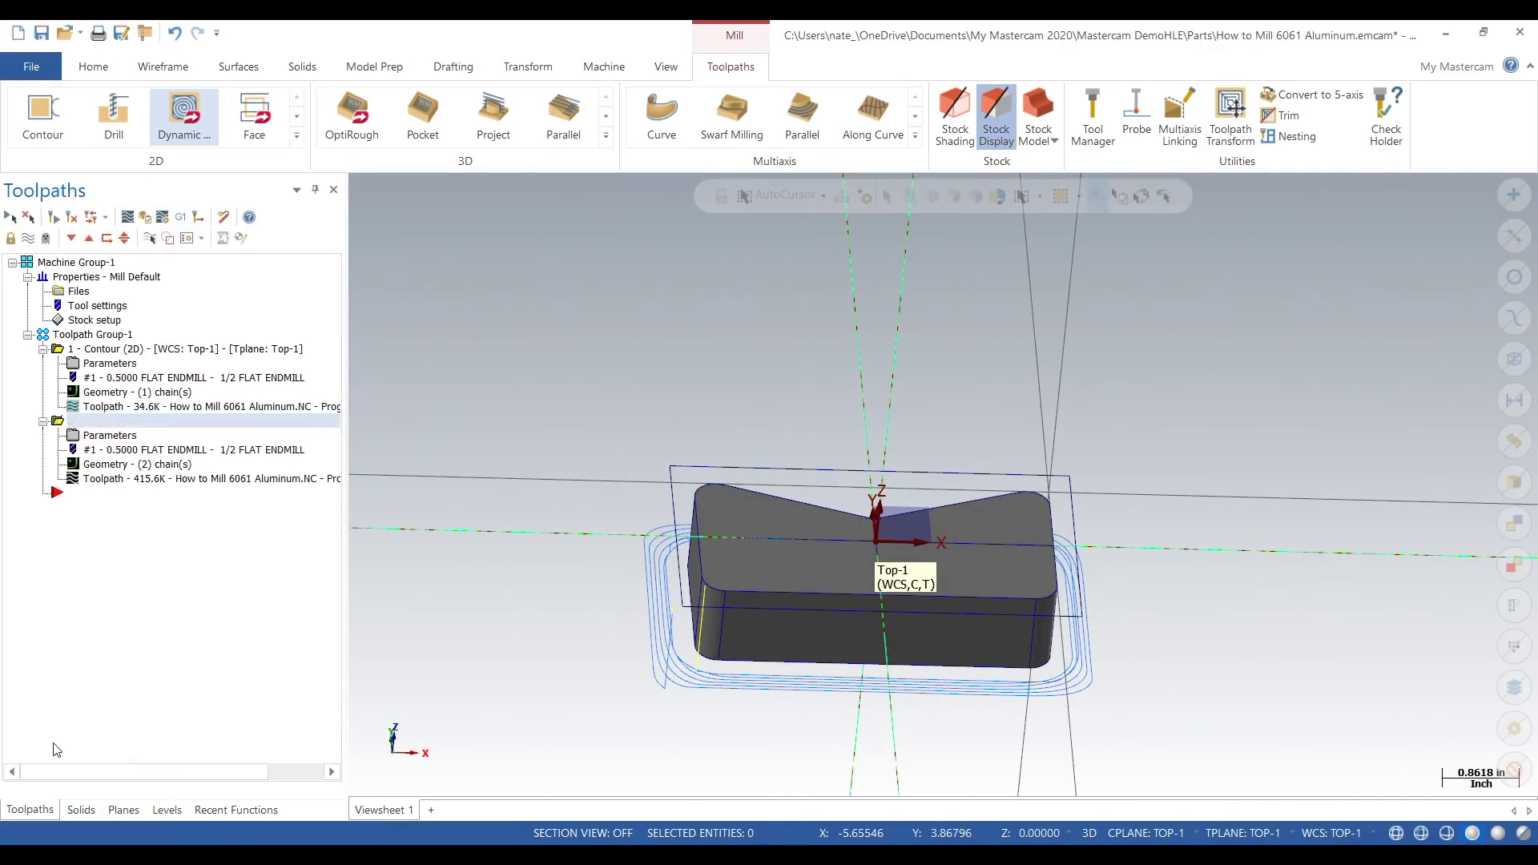
left_click(105, 322)
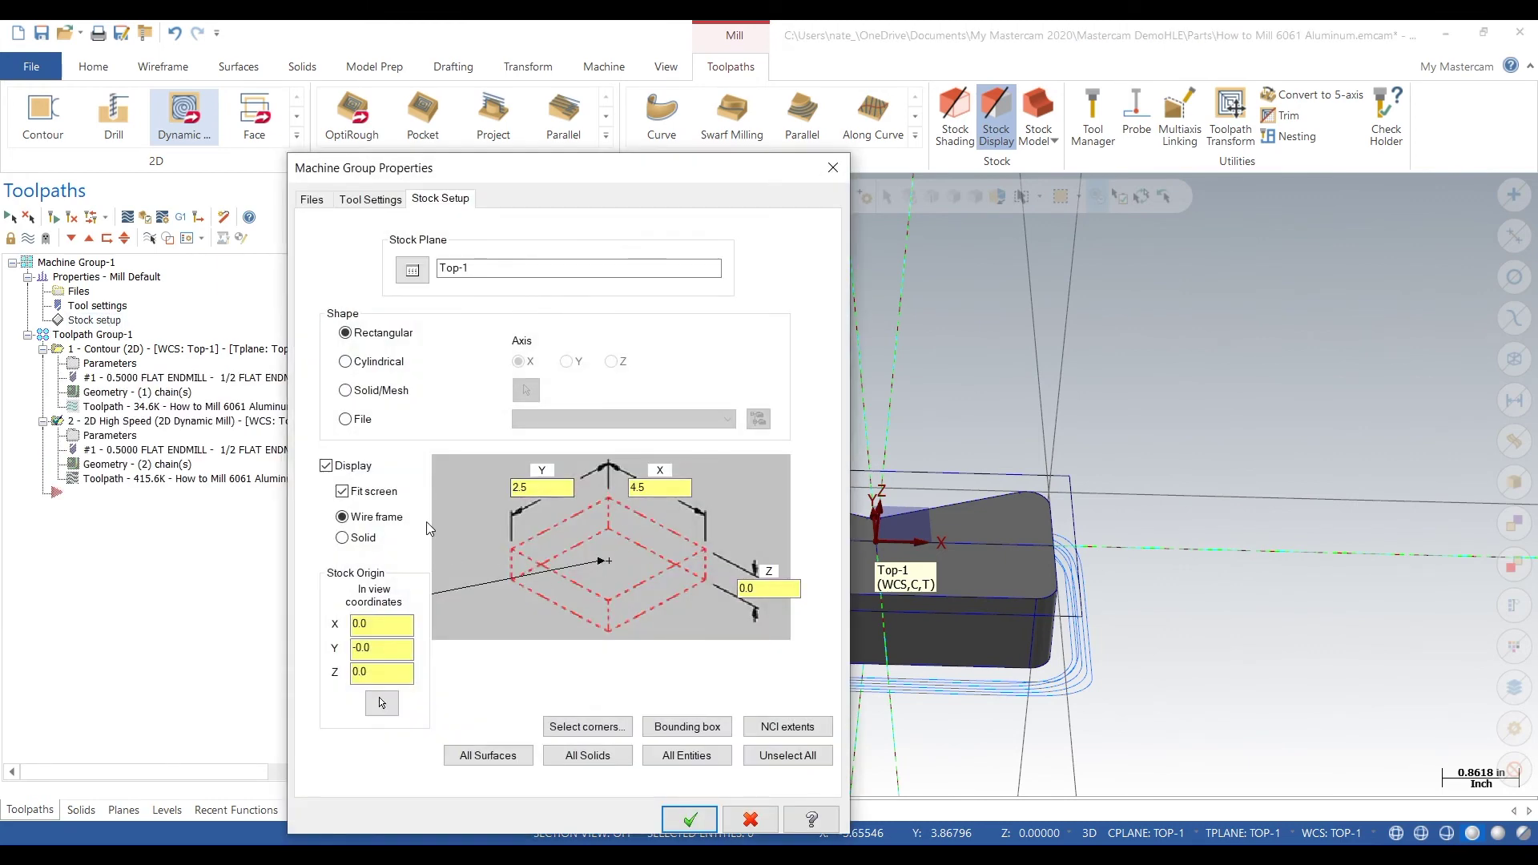
left_click(343, 538)
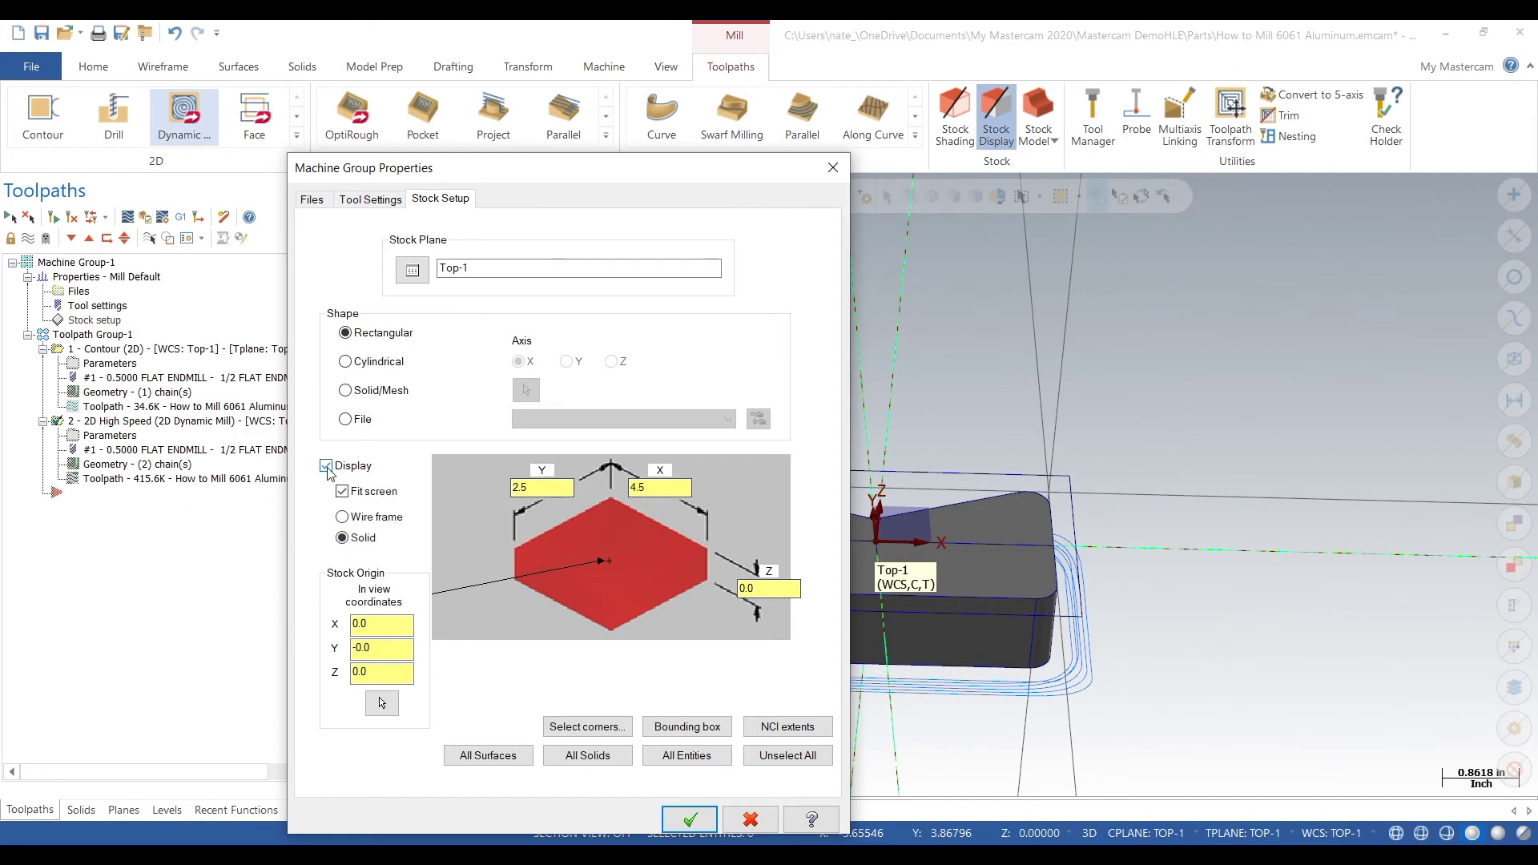
left_click(344, 517)
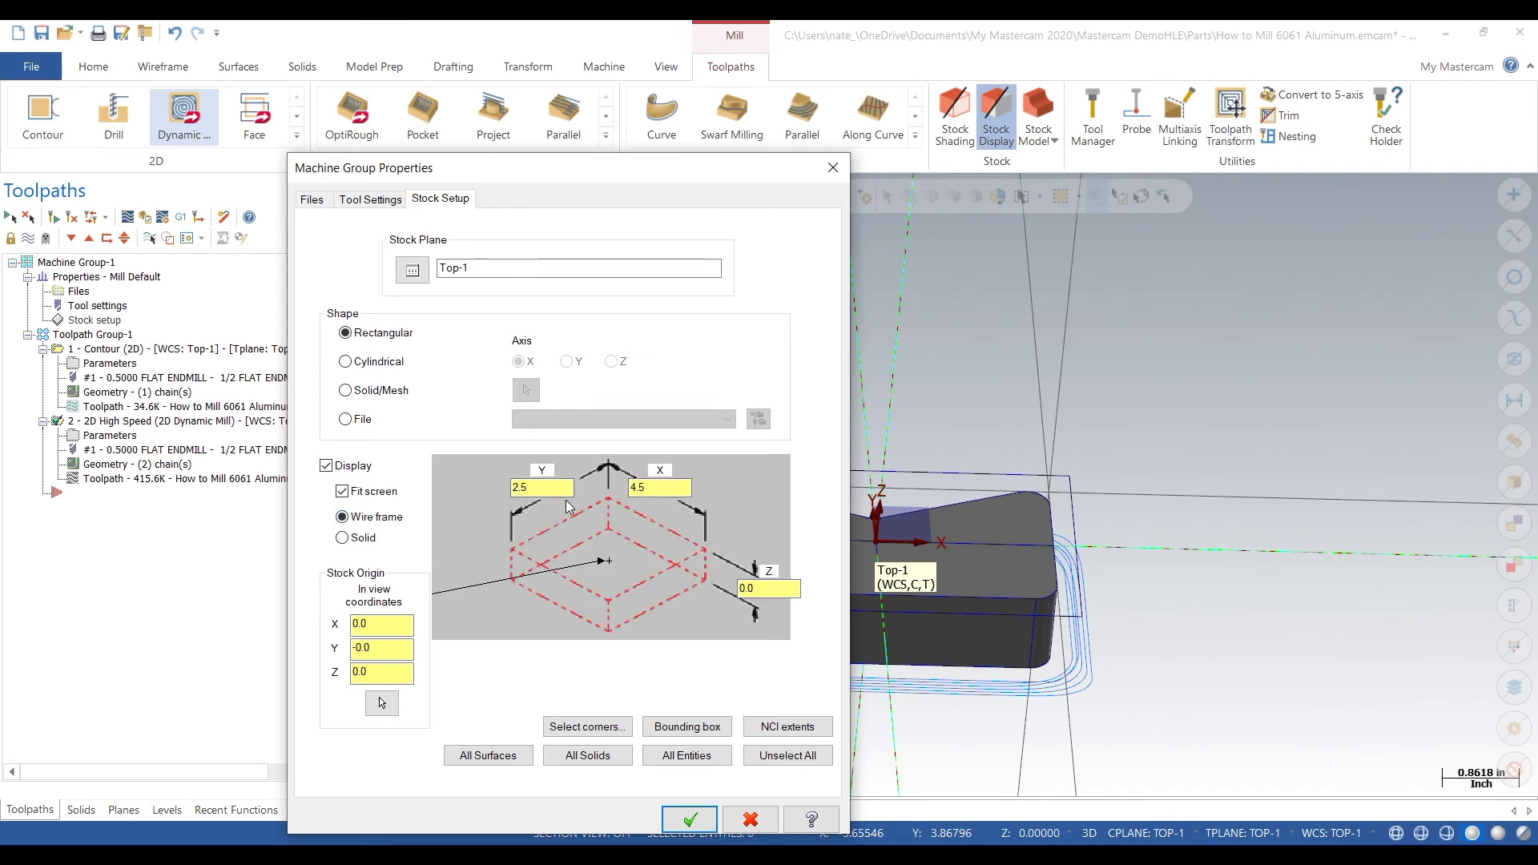
left_click(381, 703)
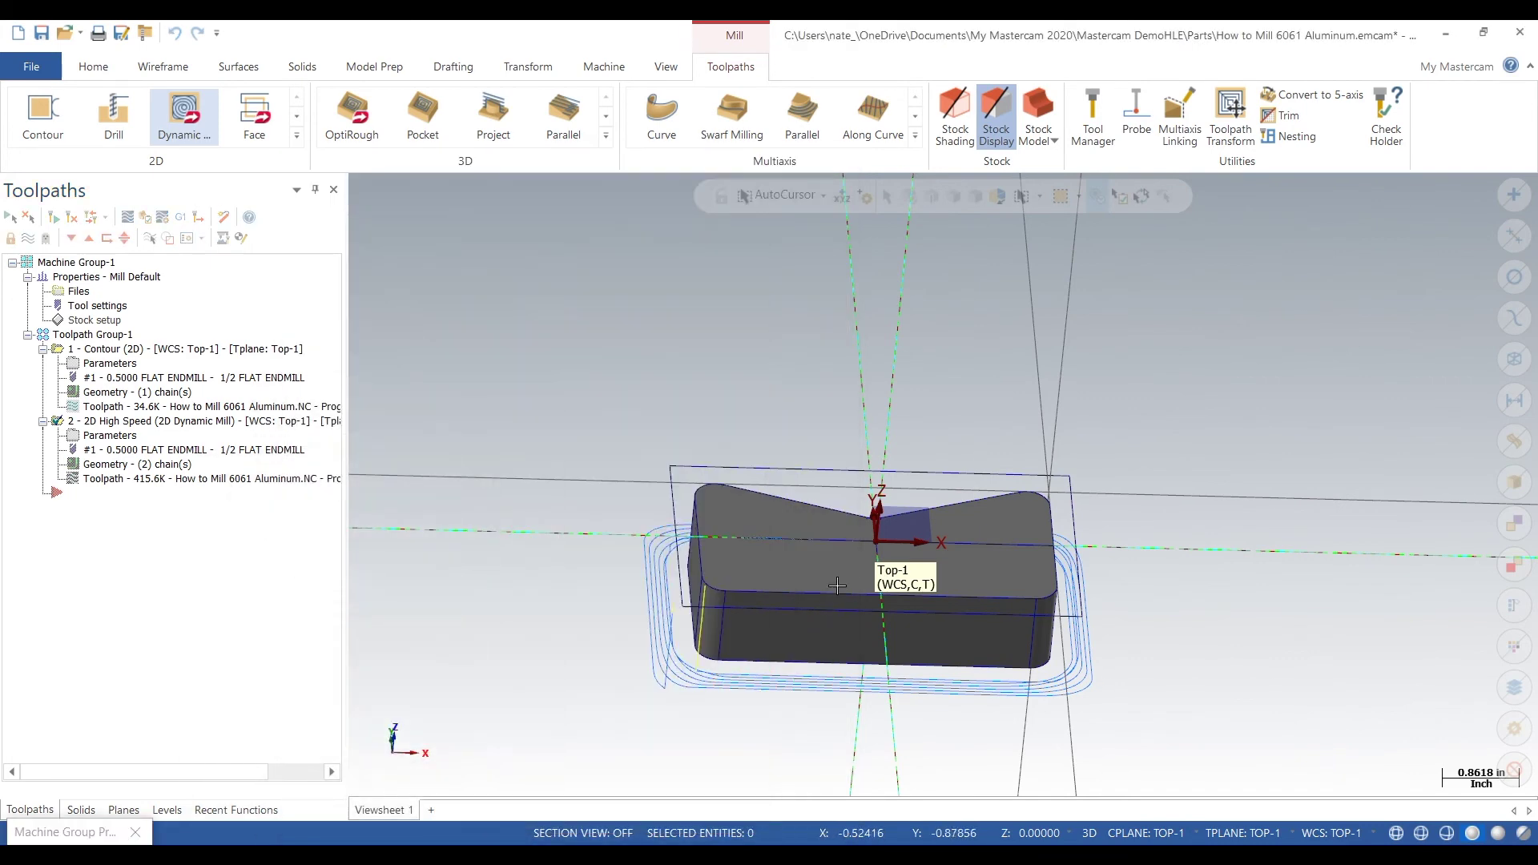
scroll(876, 547, "up", 6)
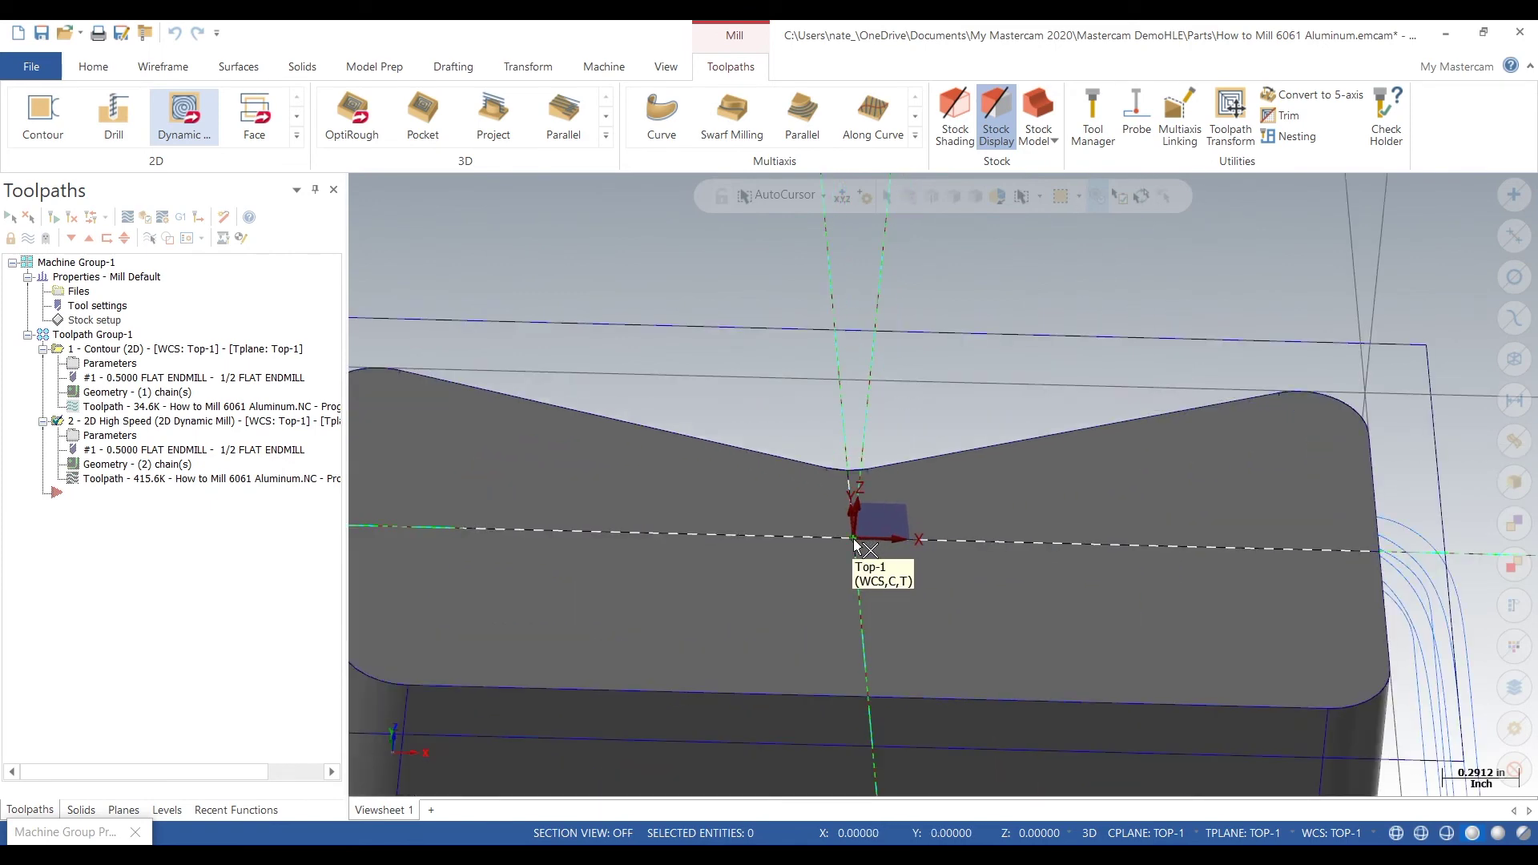
left_click(853, 539)
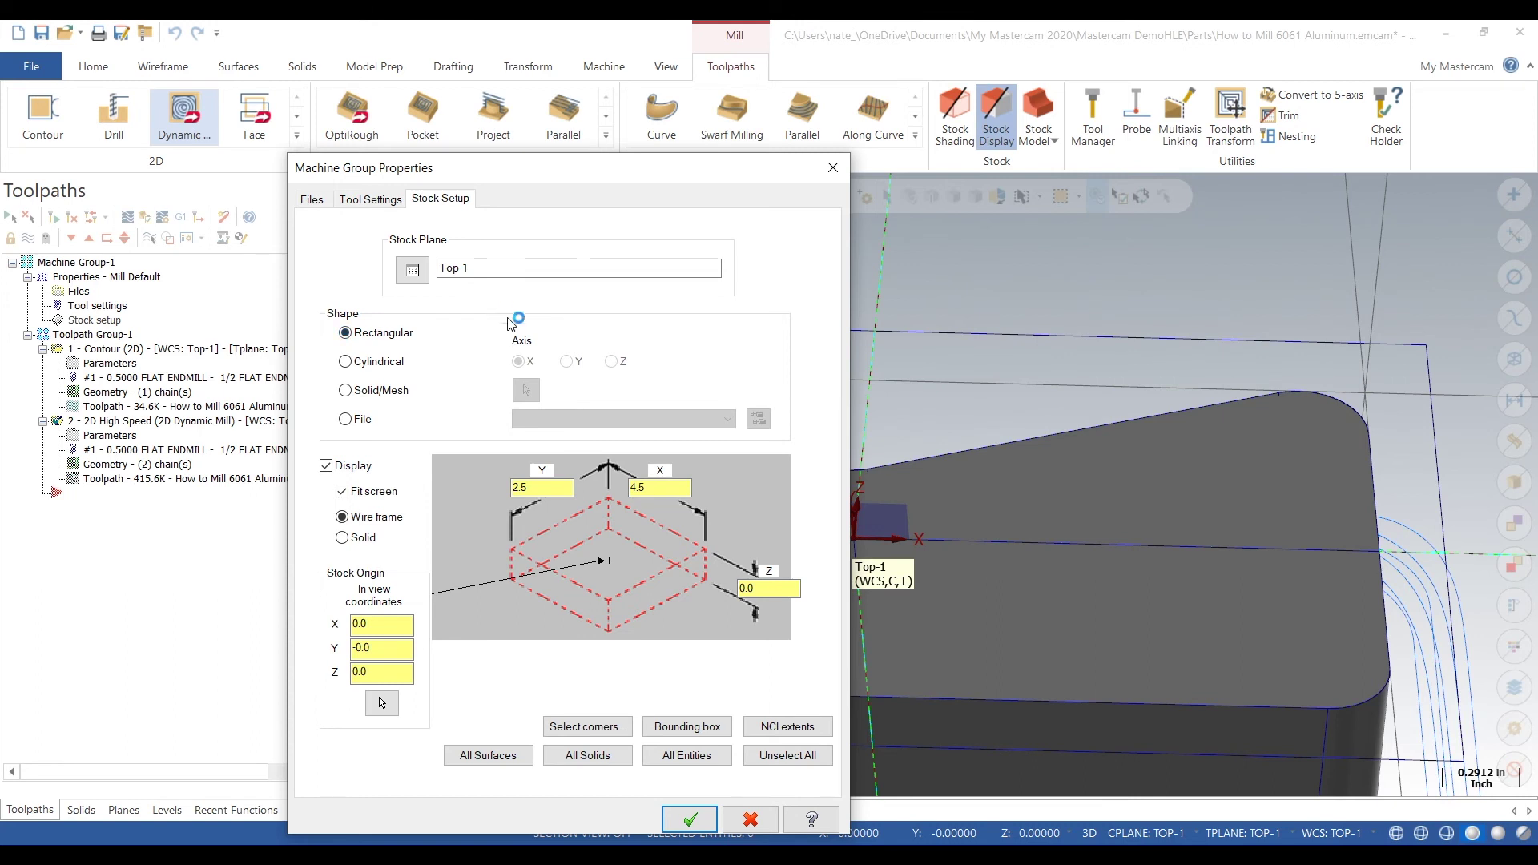
Enter -1 as the stock Z height and try to accept it.
left_click(792, 590)
type("-1")
left_click(688, 819)
Correct the stock height to 1.0, edit the stock origin Z, and accept the stock setup.
type("1")
left_click(398, 674)
type("-")
left_click(689, 817)
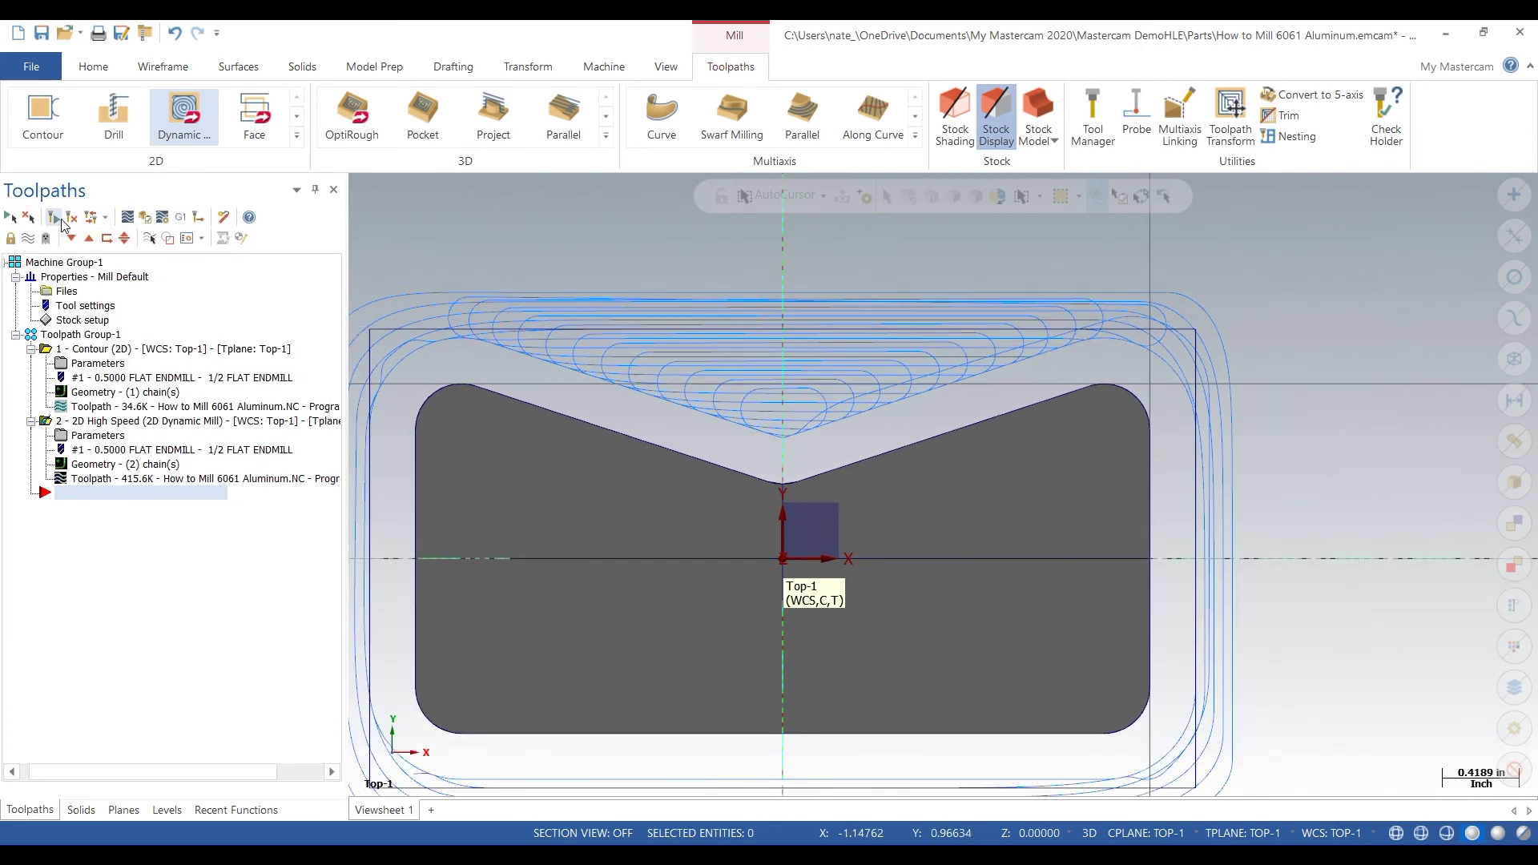
left_click(144, 217)
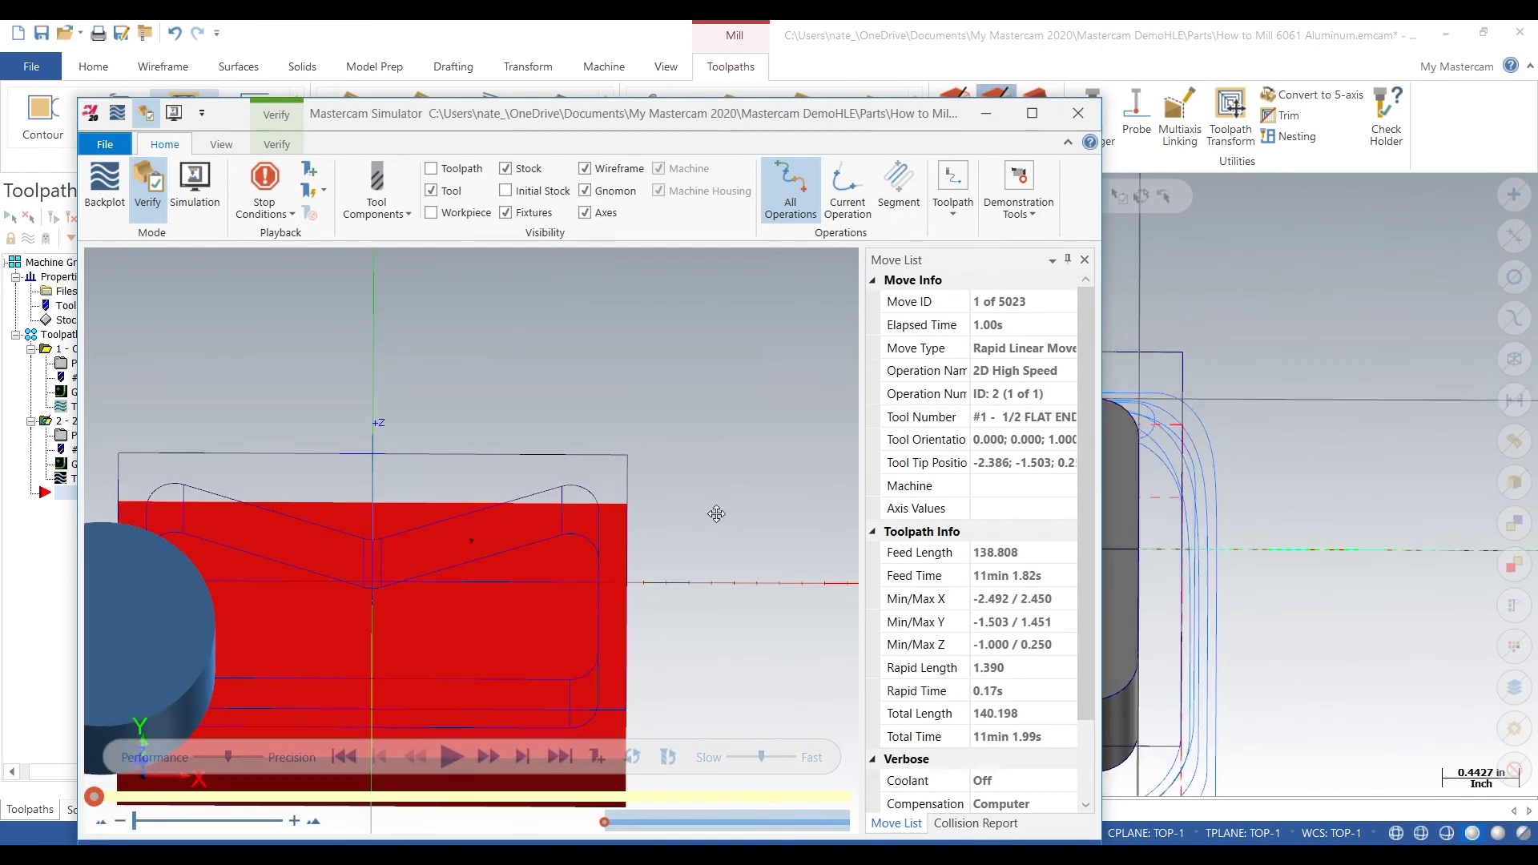
Confirm the rectangular 4.5 × 2.5 × 1.0 stock with wireframe display in Stock setup.
middle_click_drag(666, 450, 553, 584)
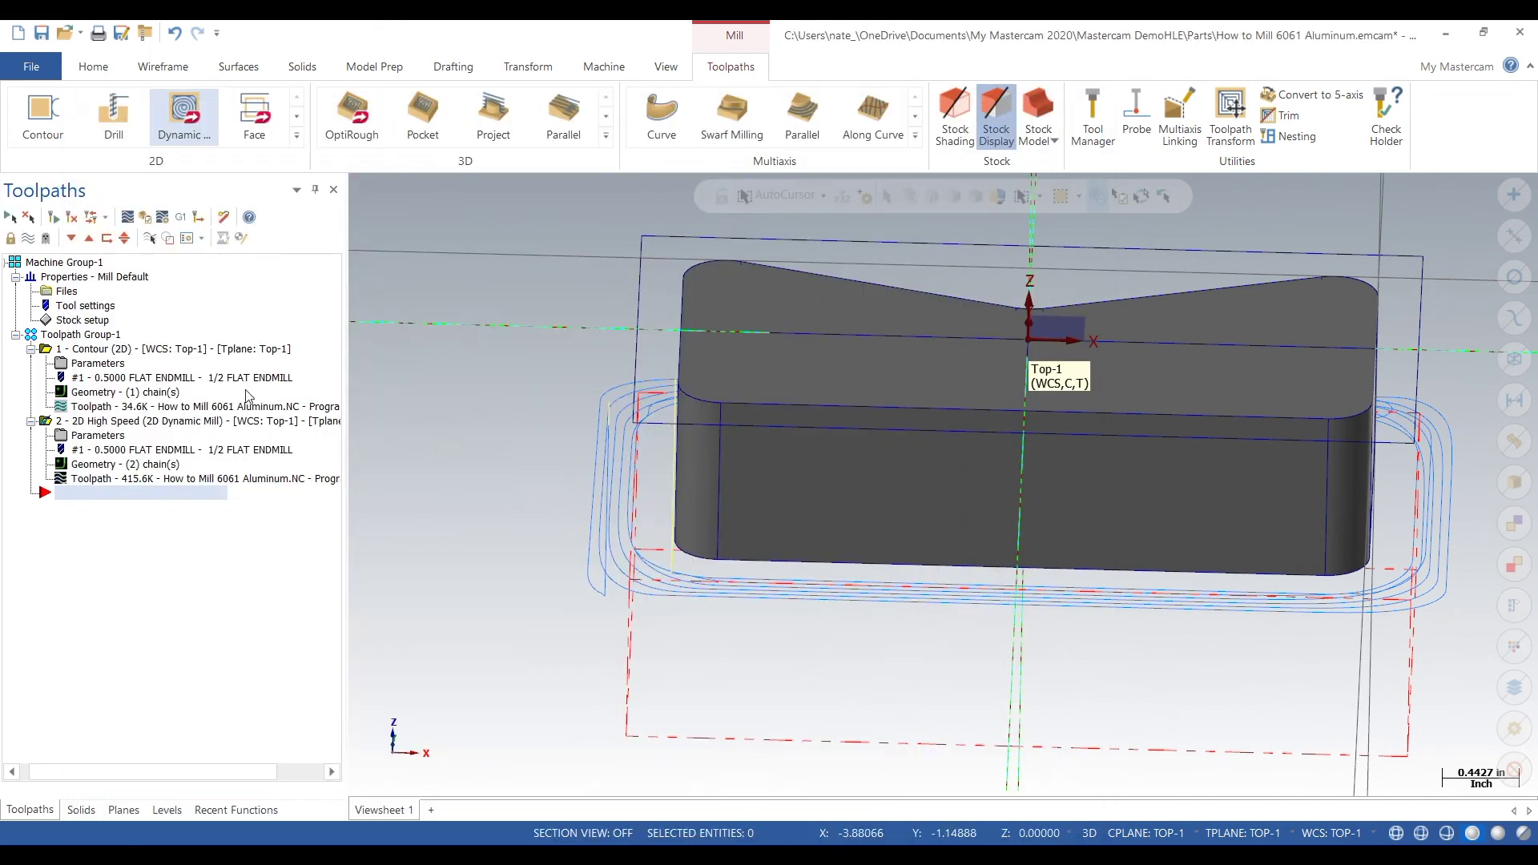
left_click(84, 320)
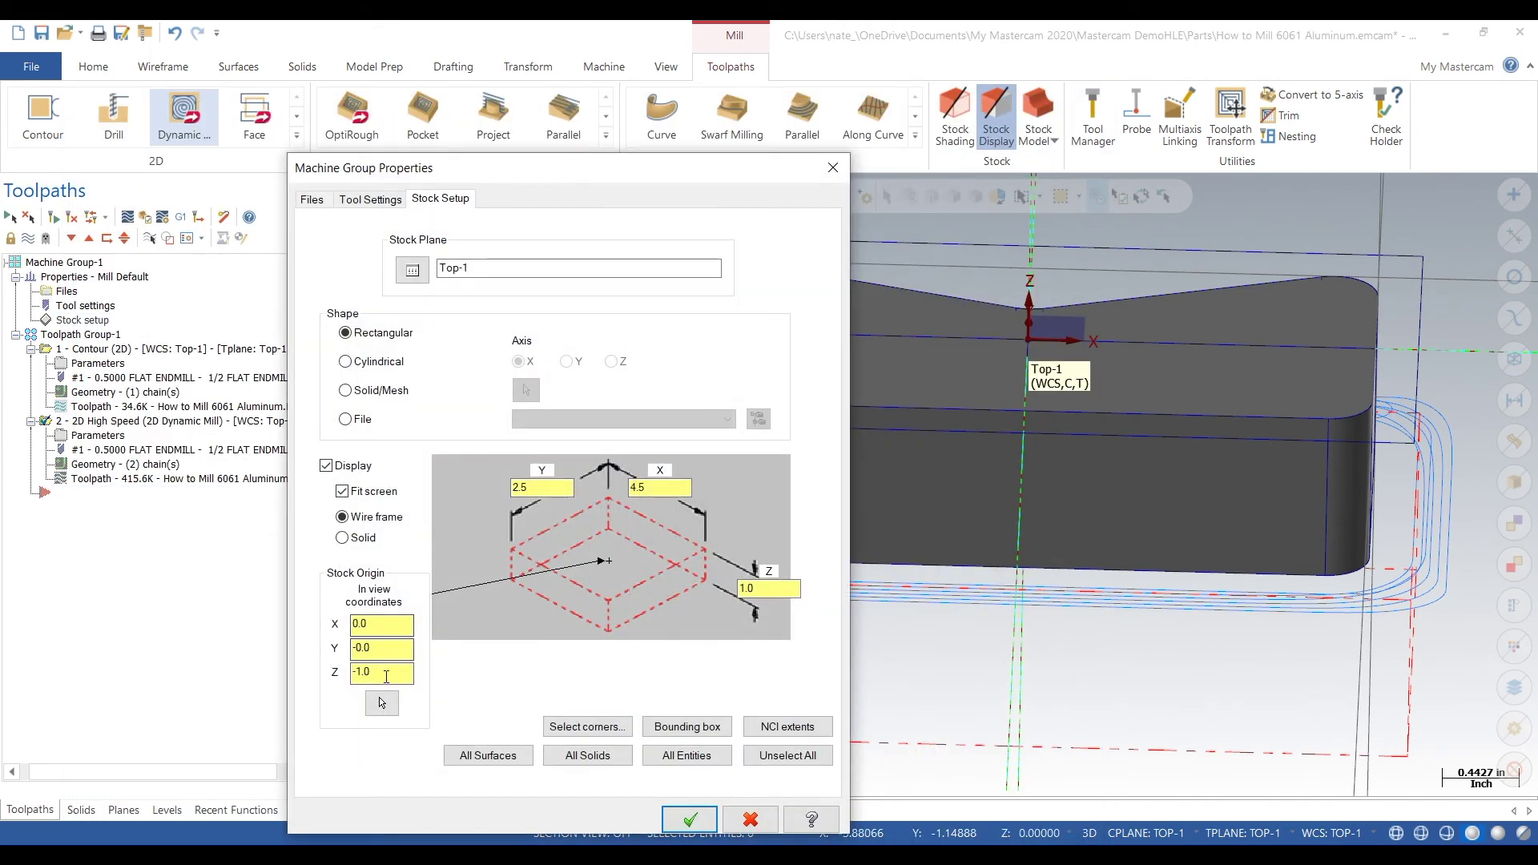
left_click(690, 817)
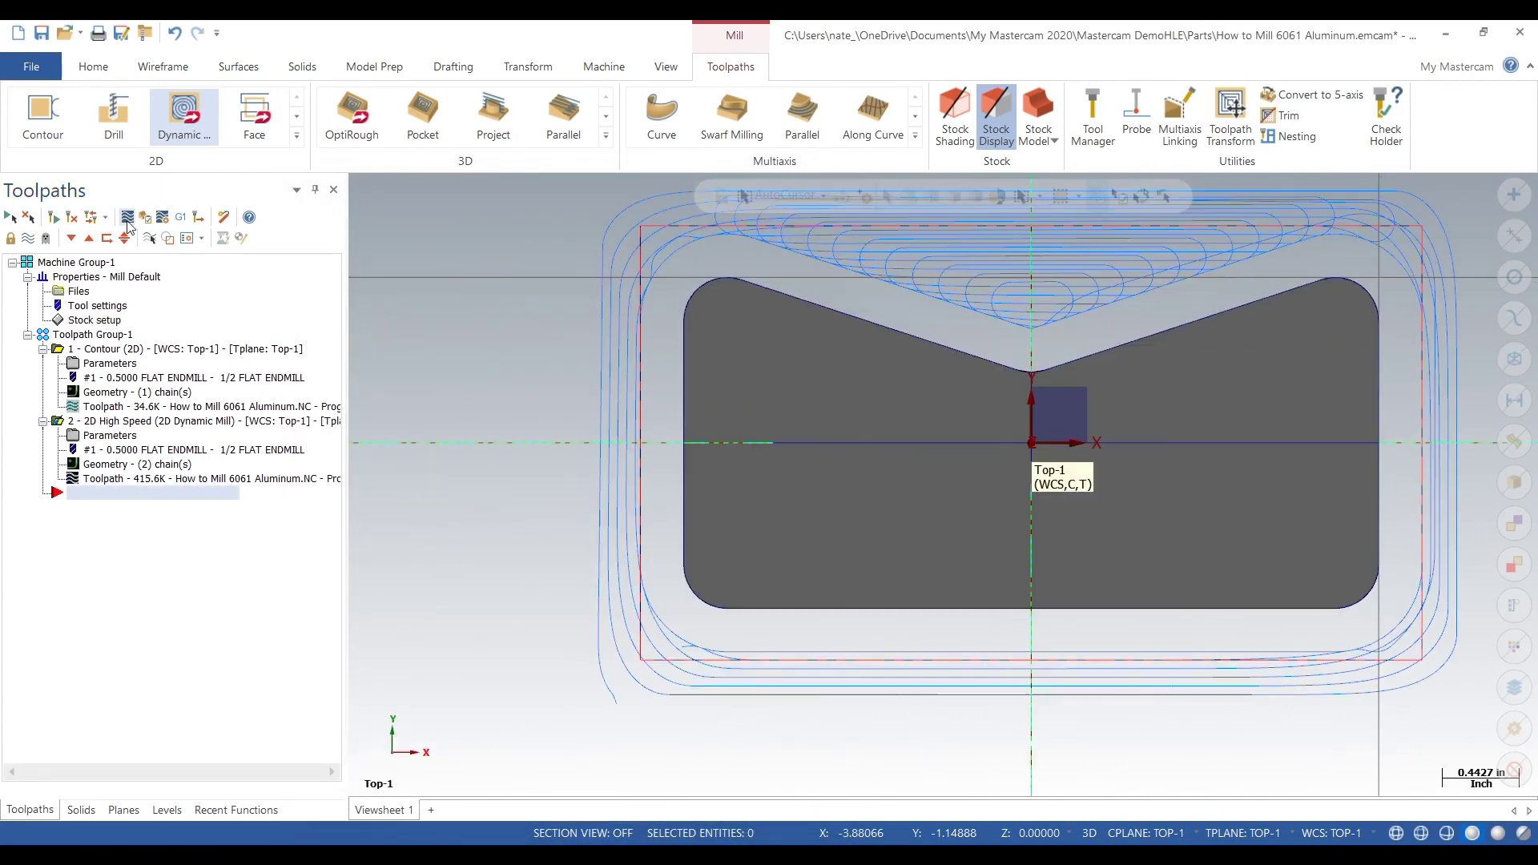
key("alt+1")
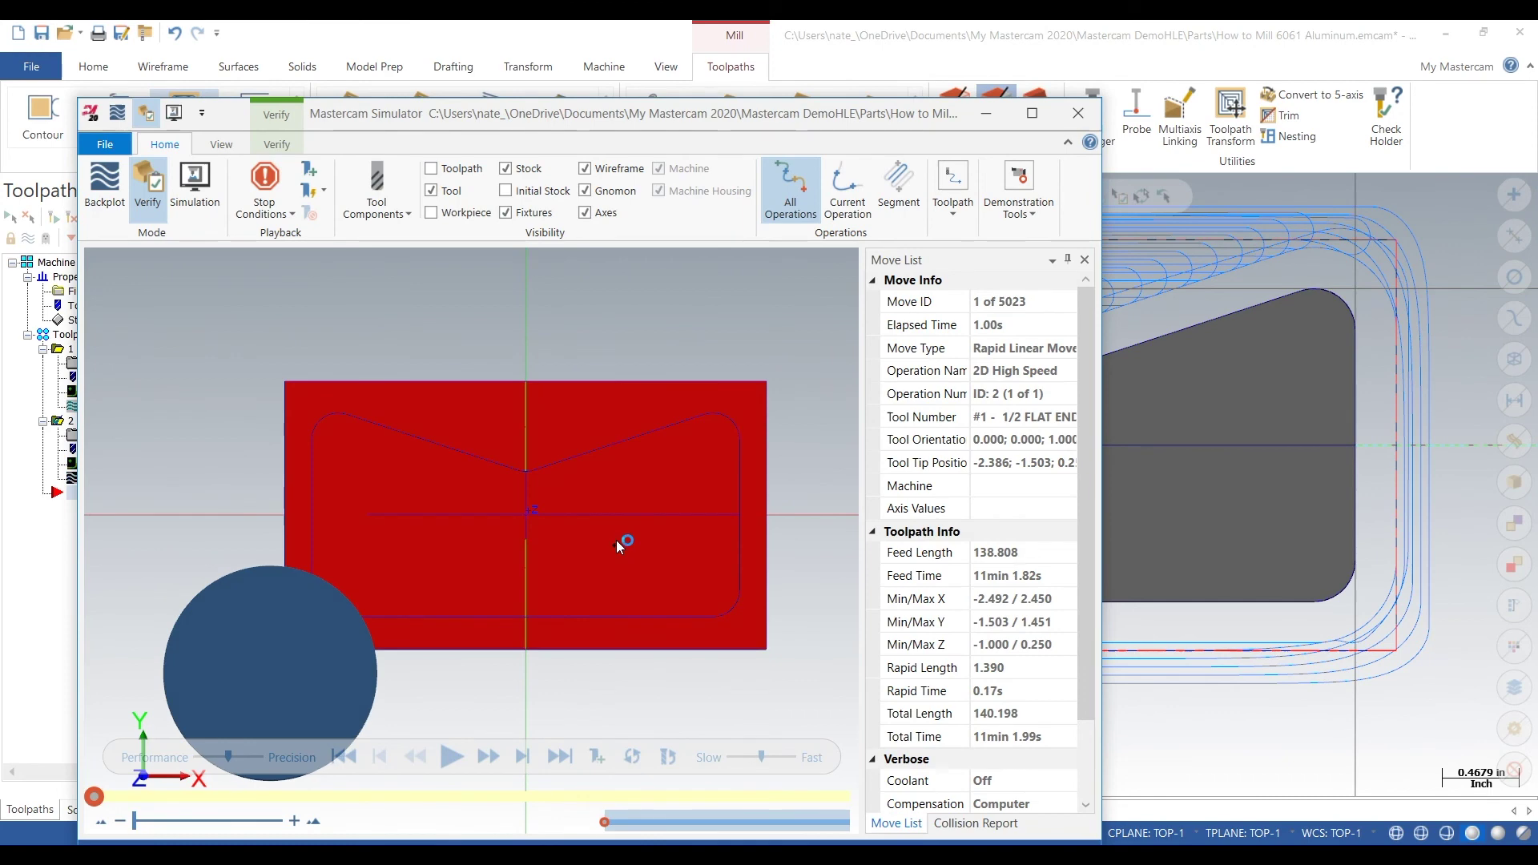
Play the 2D High Speed cutting simulation, rewinding and replaying it while orbiting the stock.
middle_click_drag(616, 540, 631, 503)
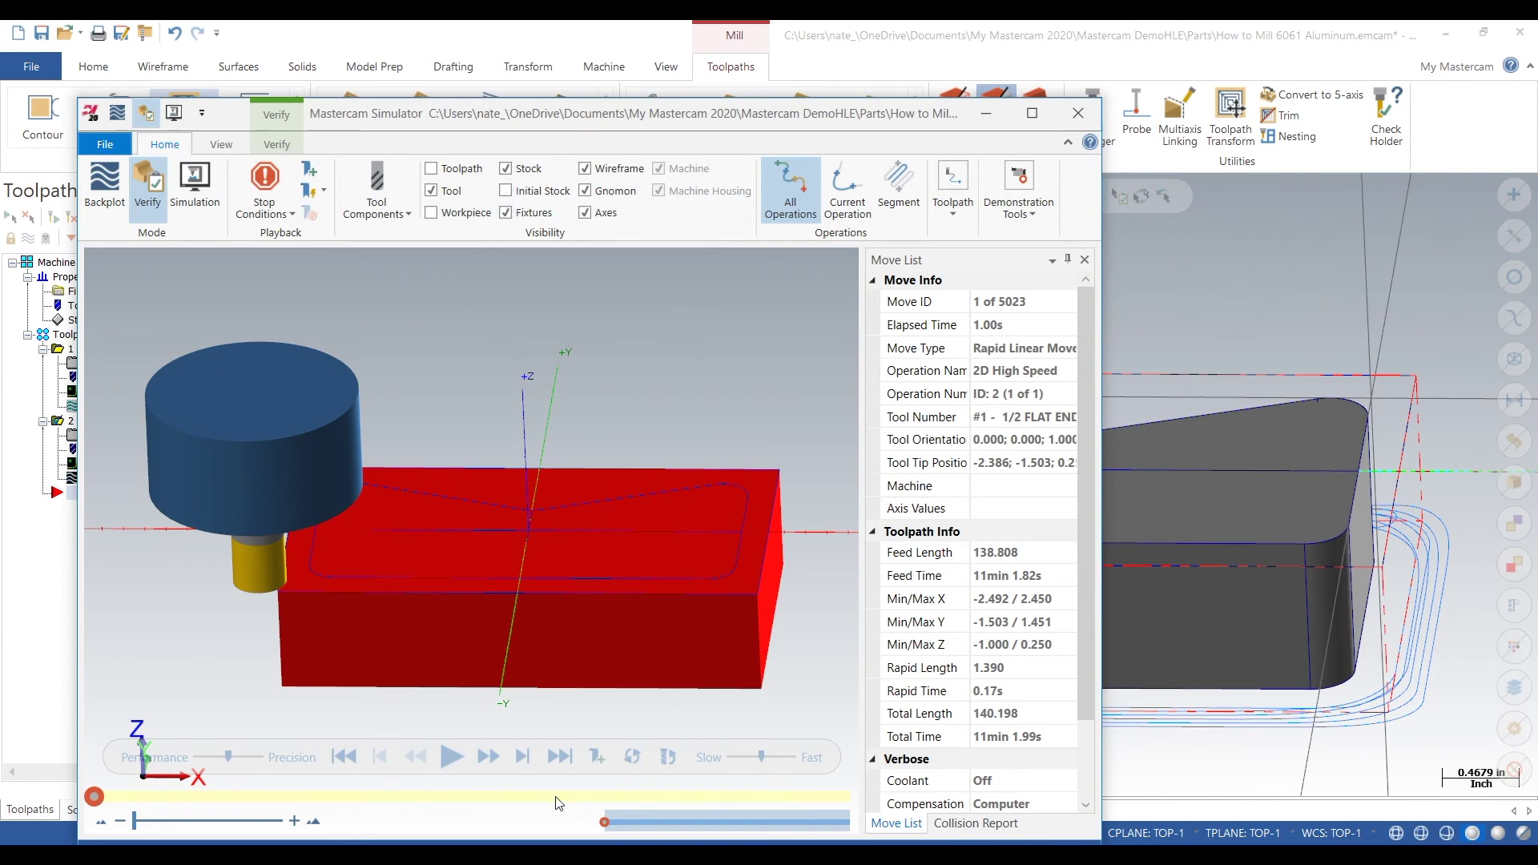
left_click(453, 757)
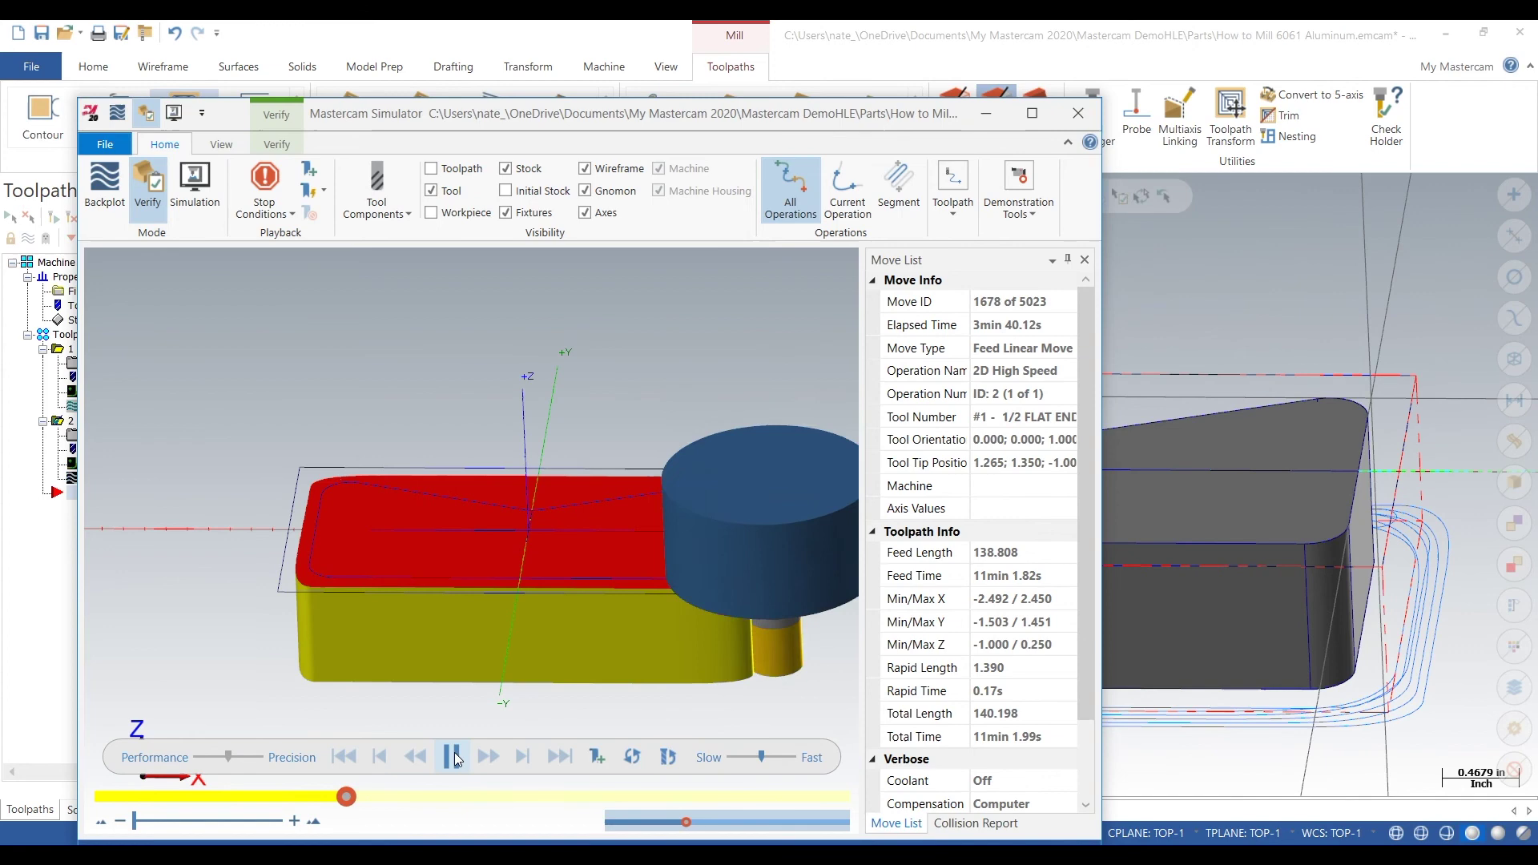
middle_click_drag(626, 483, 639, 535)
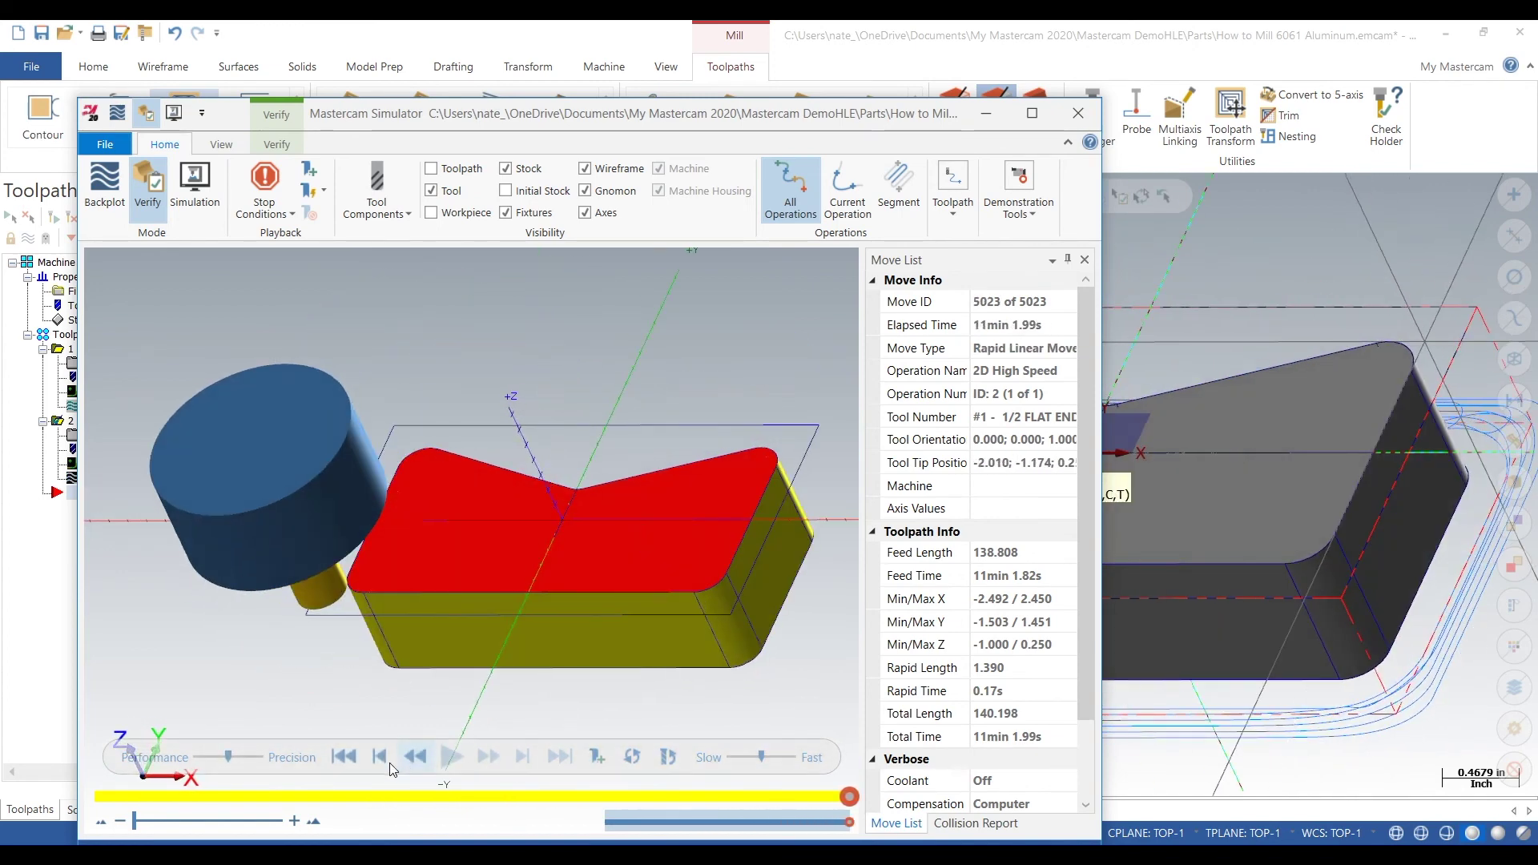
left_click(343, 757)
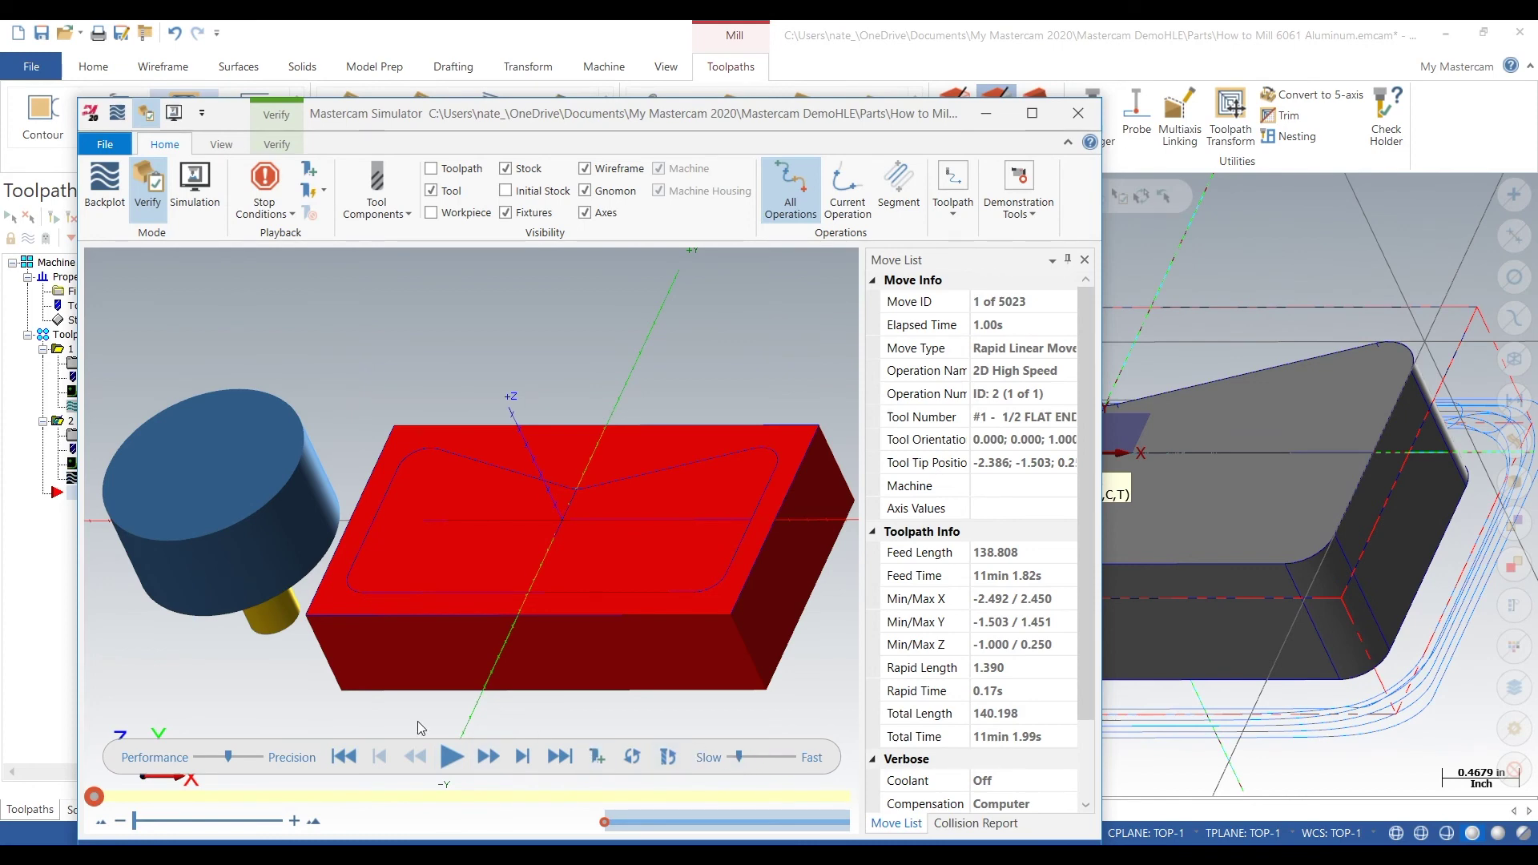
left_click(452, 756)
left_click_drag(480, 671, 492, 506)
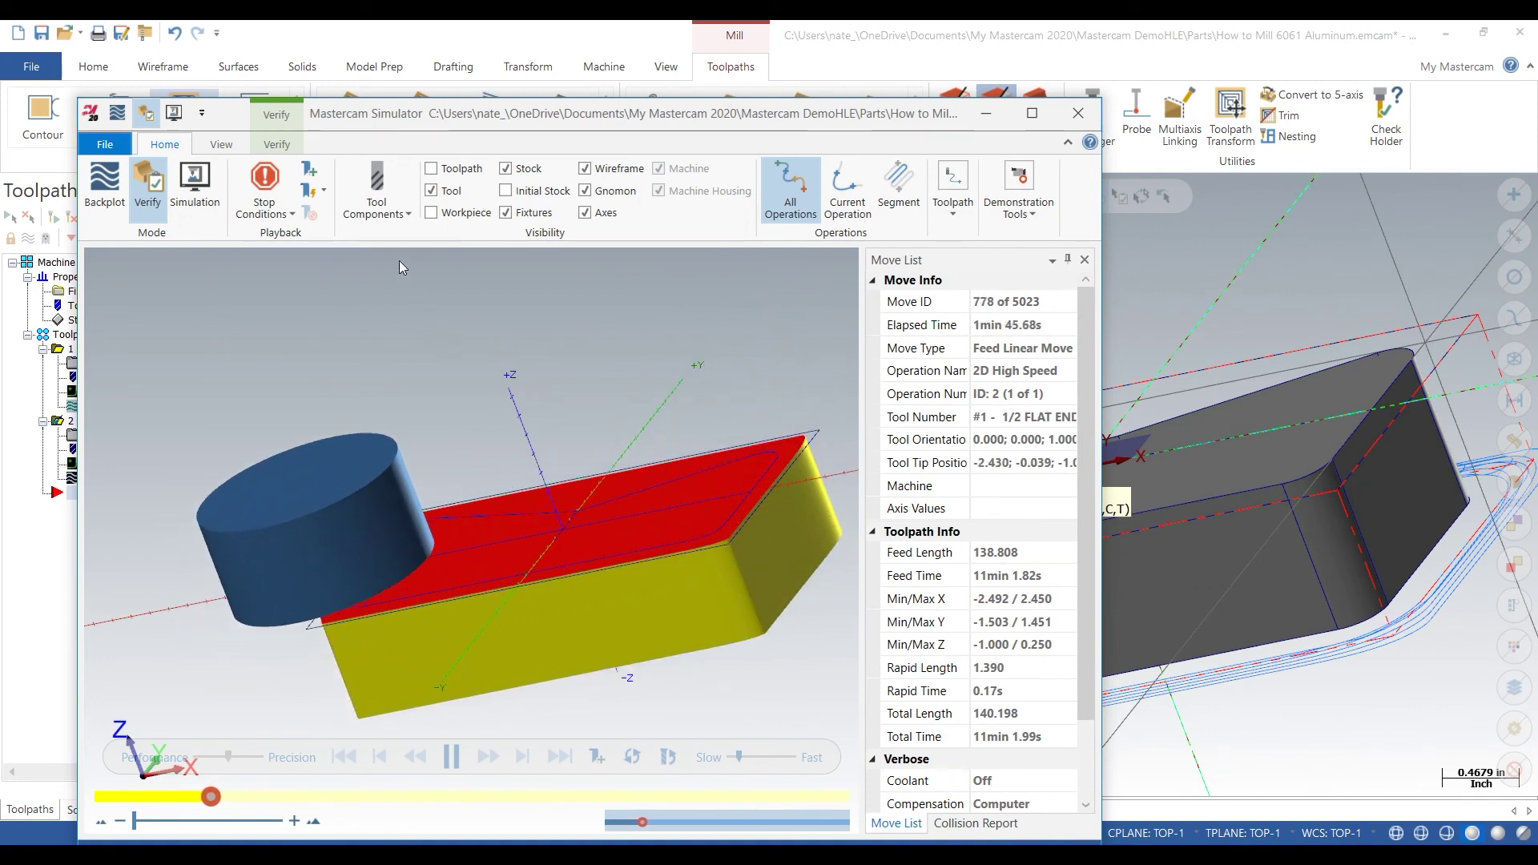
Hide the tool holder and switch the simulation to Top (WCS) view.
left_click(405, 215)
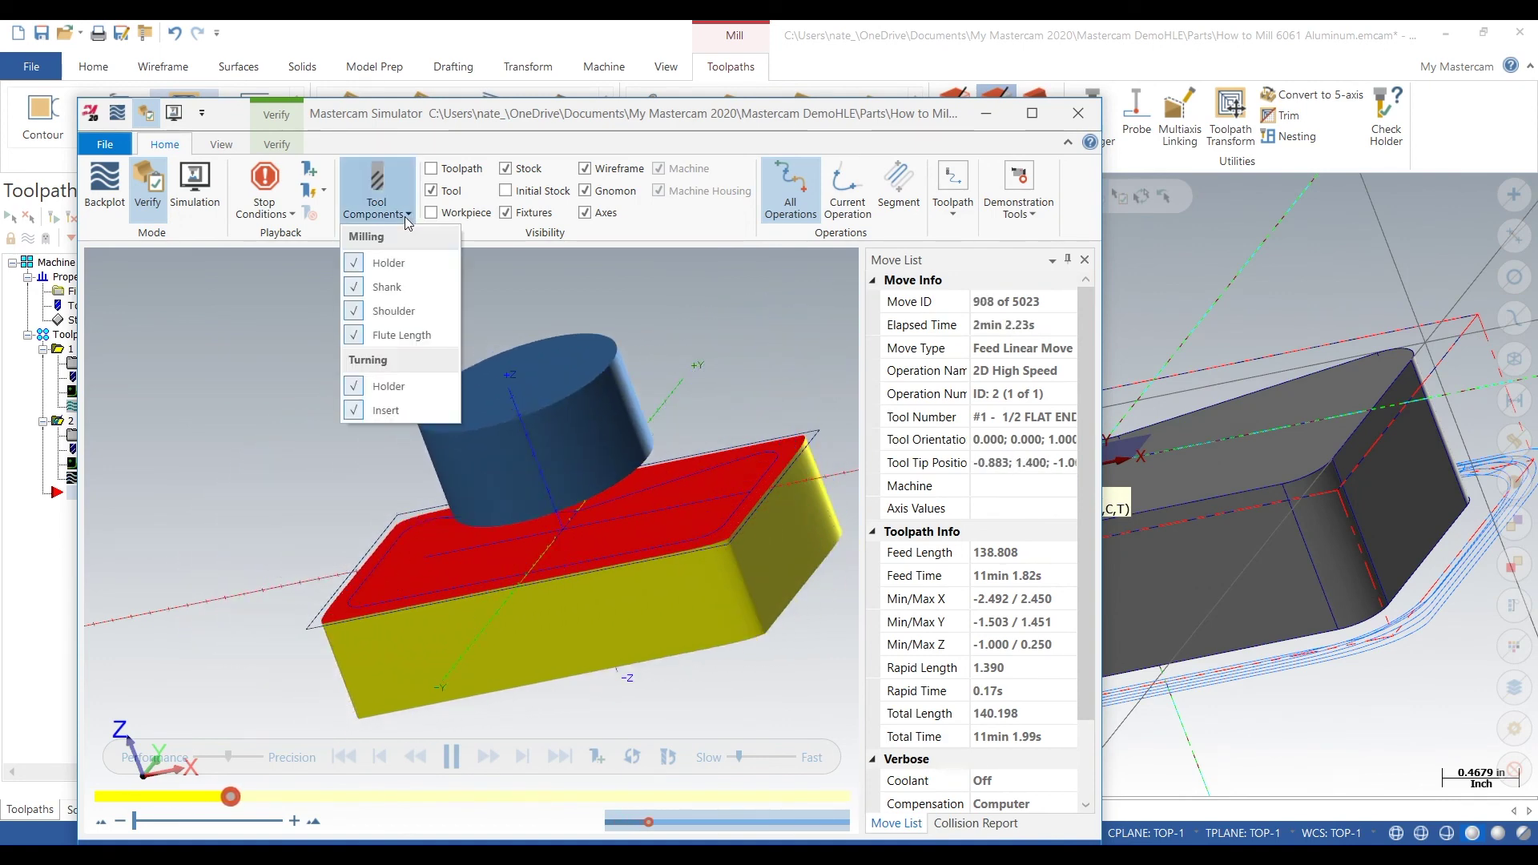
left_click(352, 265)
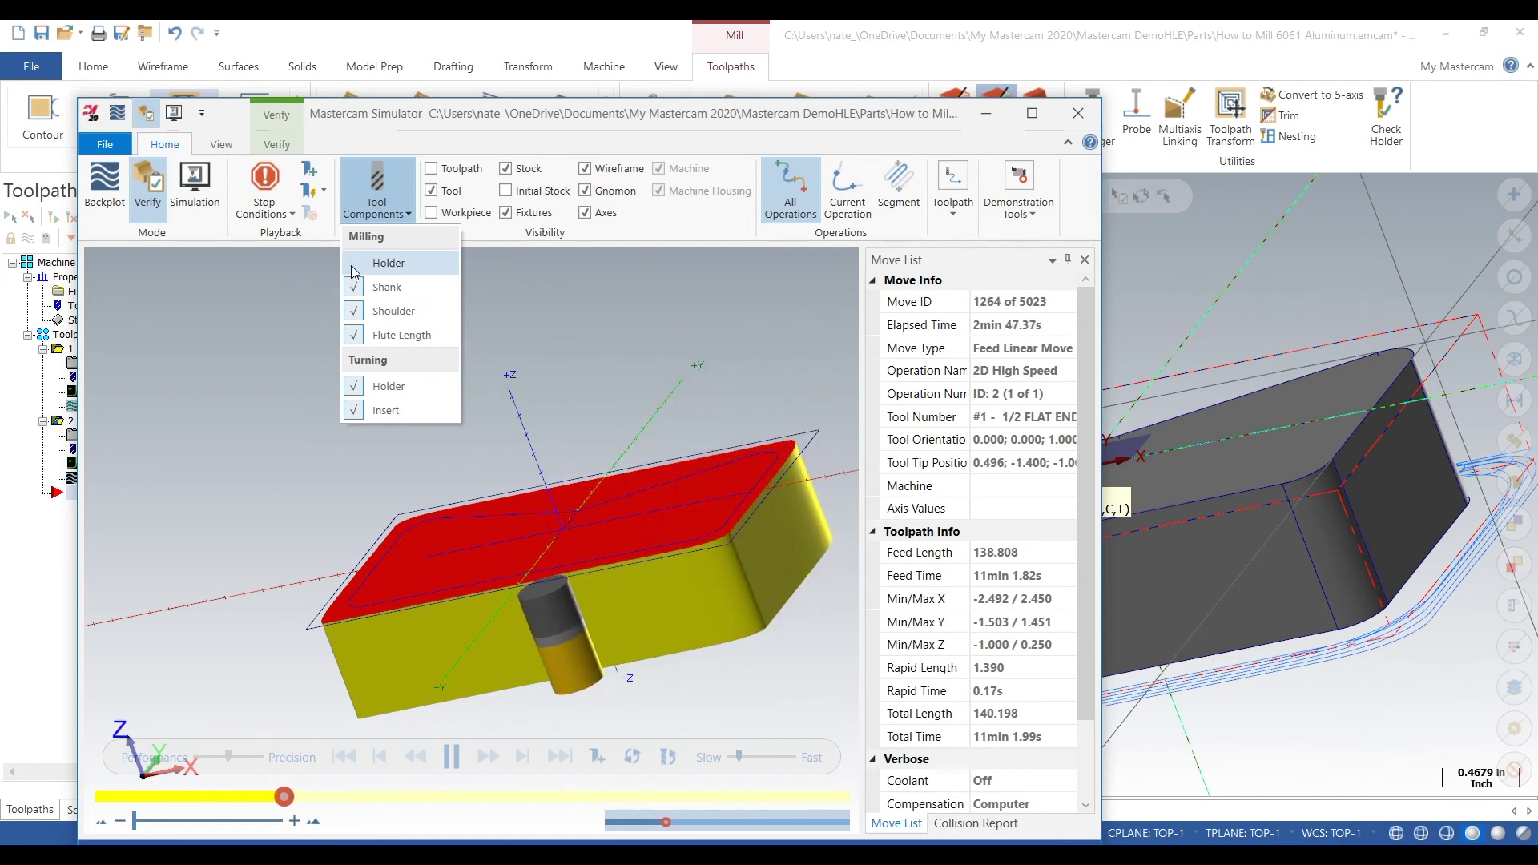
left_click(621, 347)
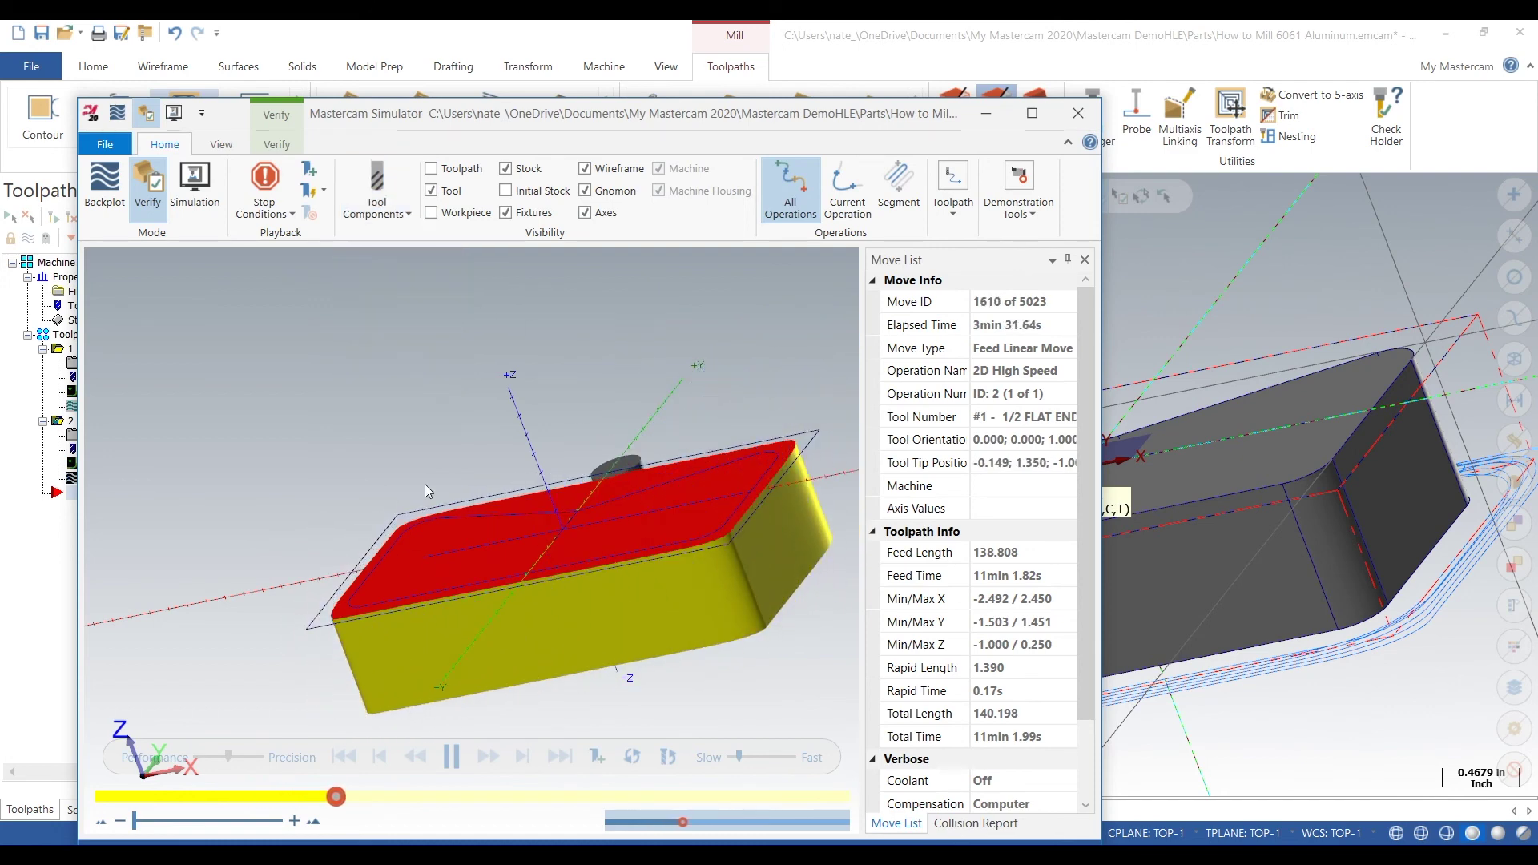
middle_click_drag(424, 484, 491, 584)
right_click(545, 651)
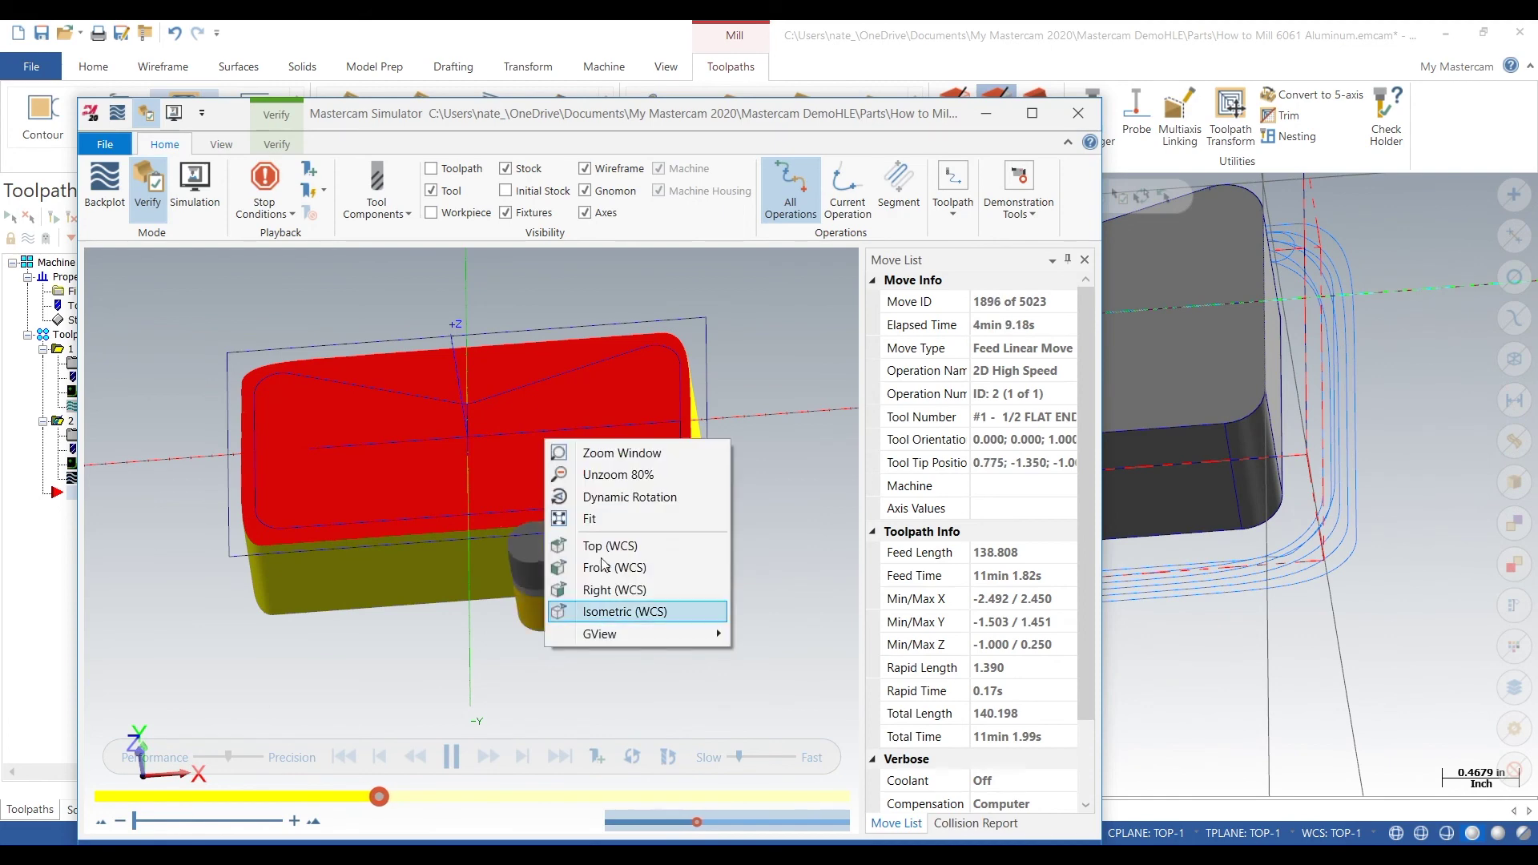
left_click(620, 546)
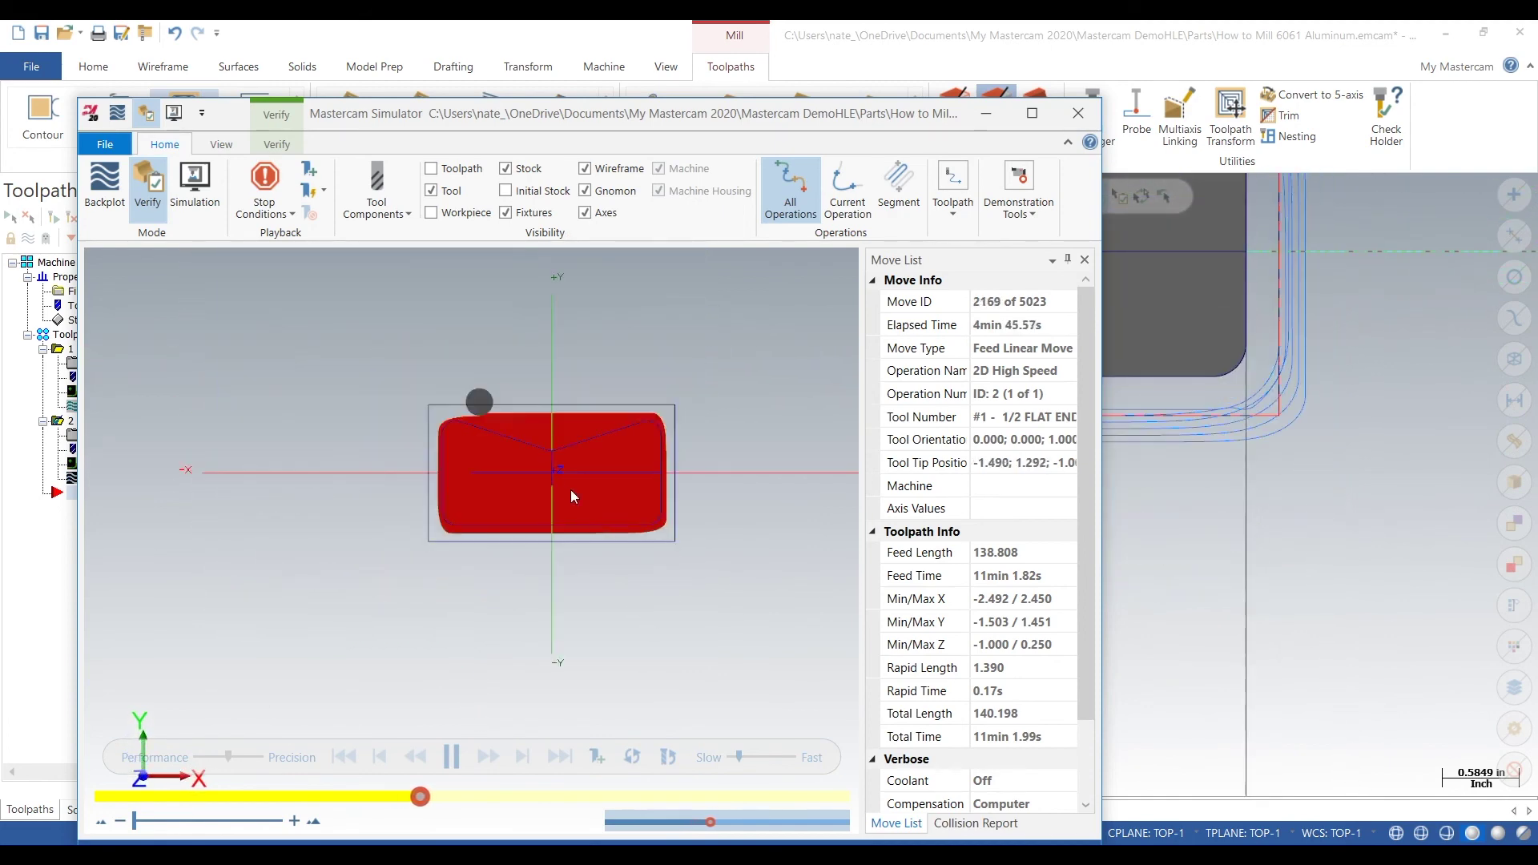
scroll(541, 462, "up", 2)
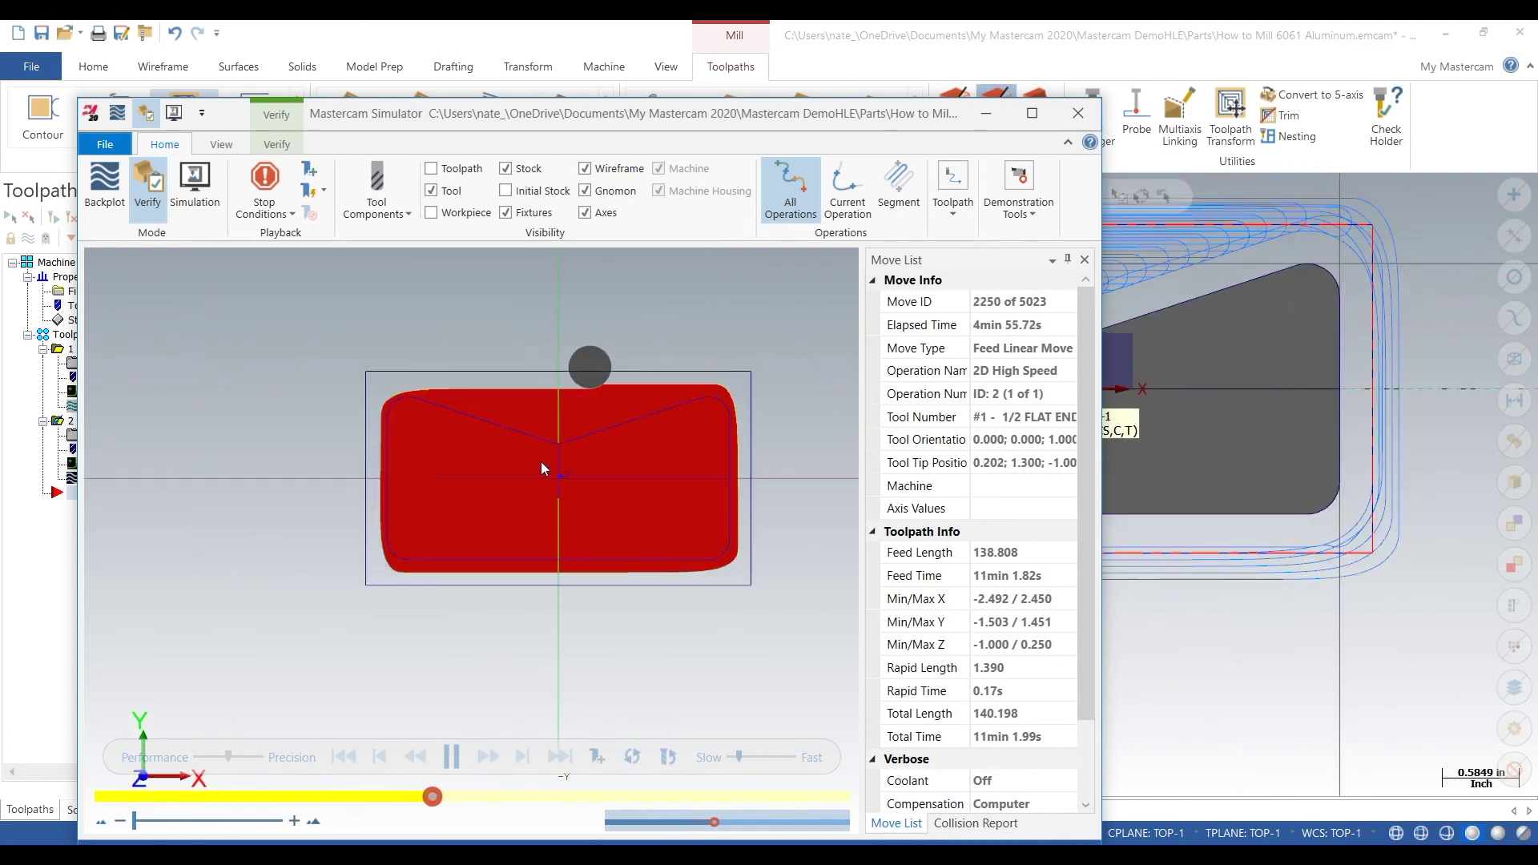
Restart the simulation at a faster playback speed, then close the simulator.
left_click(367, 759)
left_click(344, 760)
left_click(451, 757)
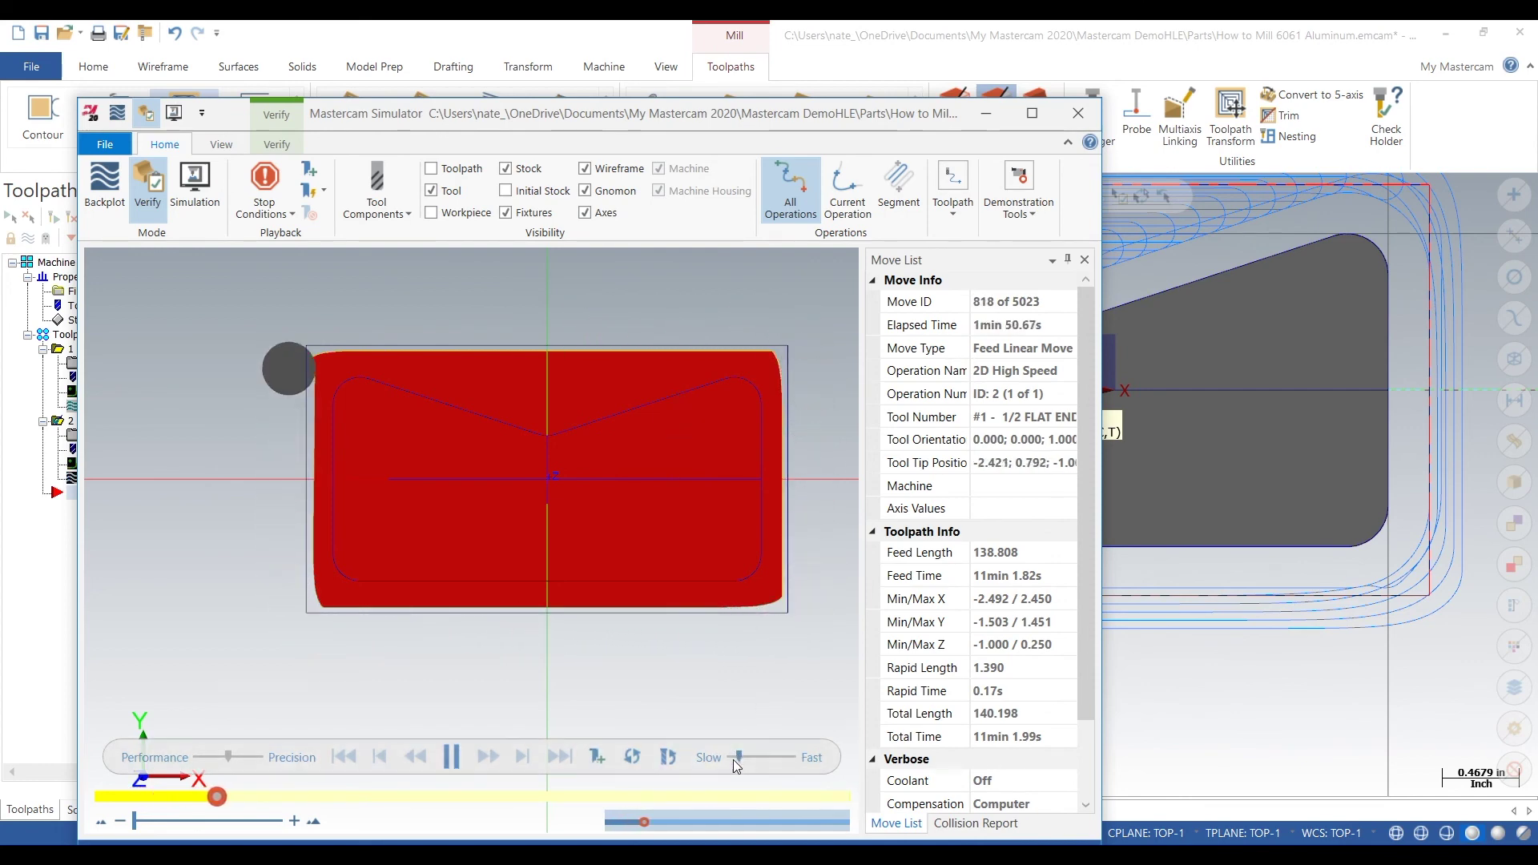
left_click_drag(741, 756, 747, 748)
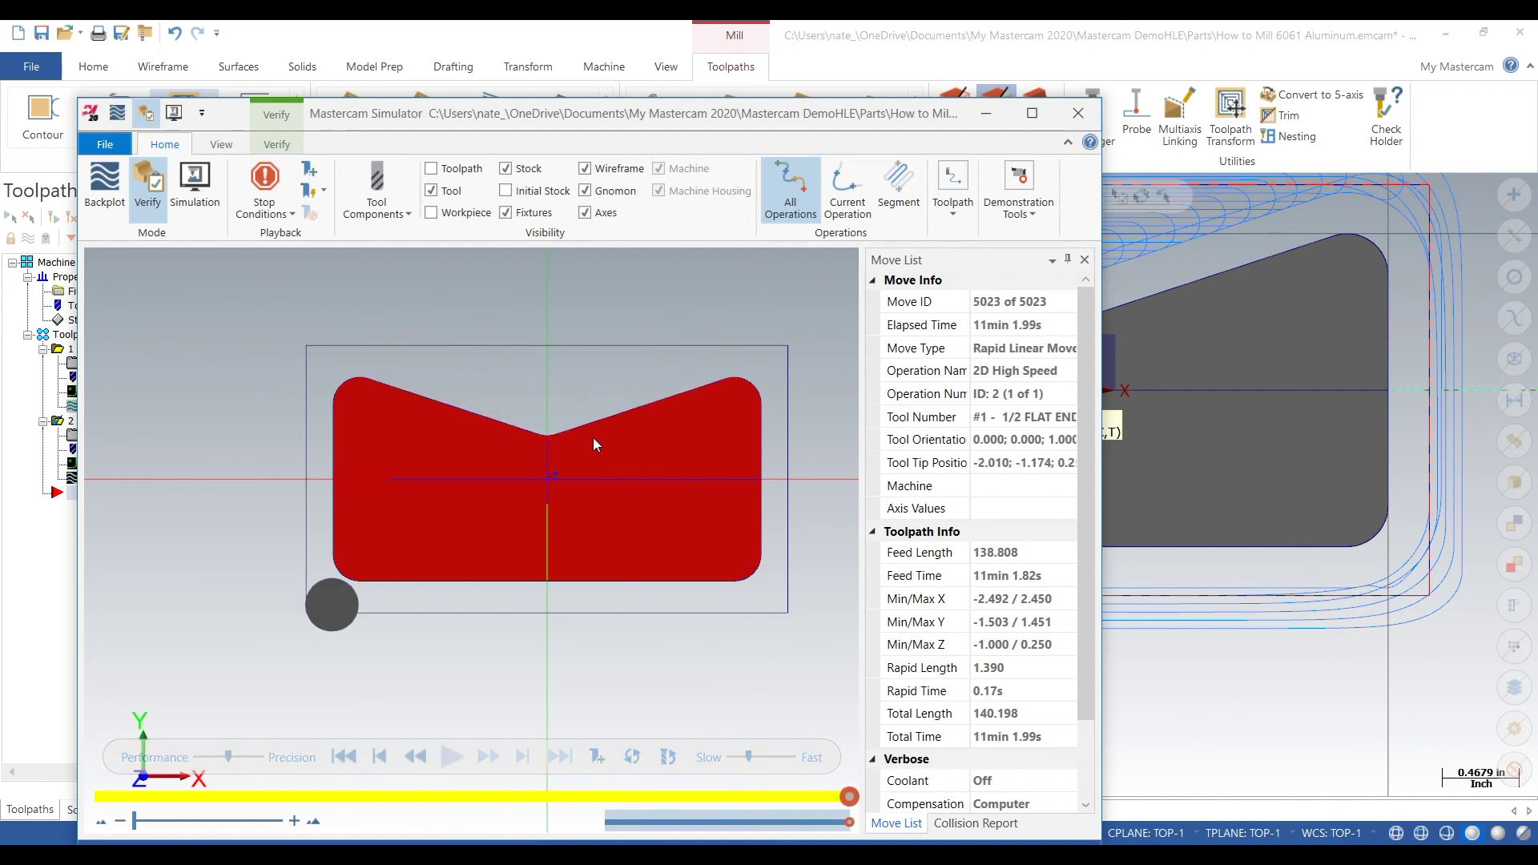
left_click(1069, 120)
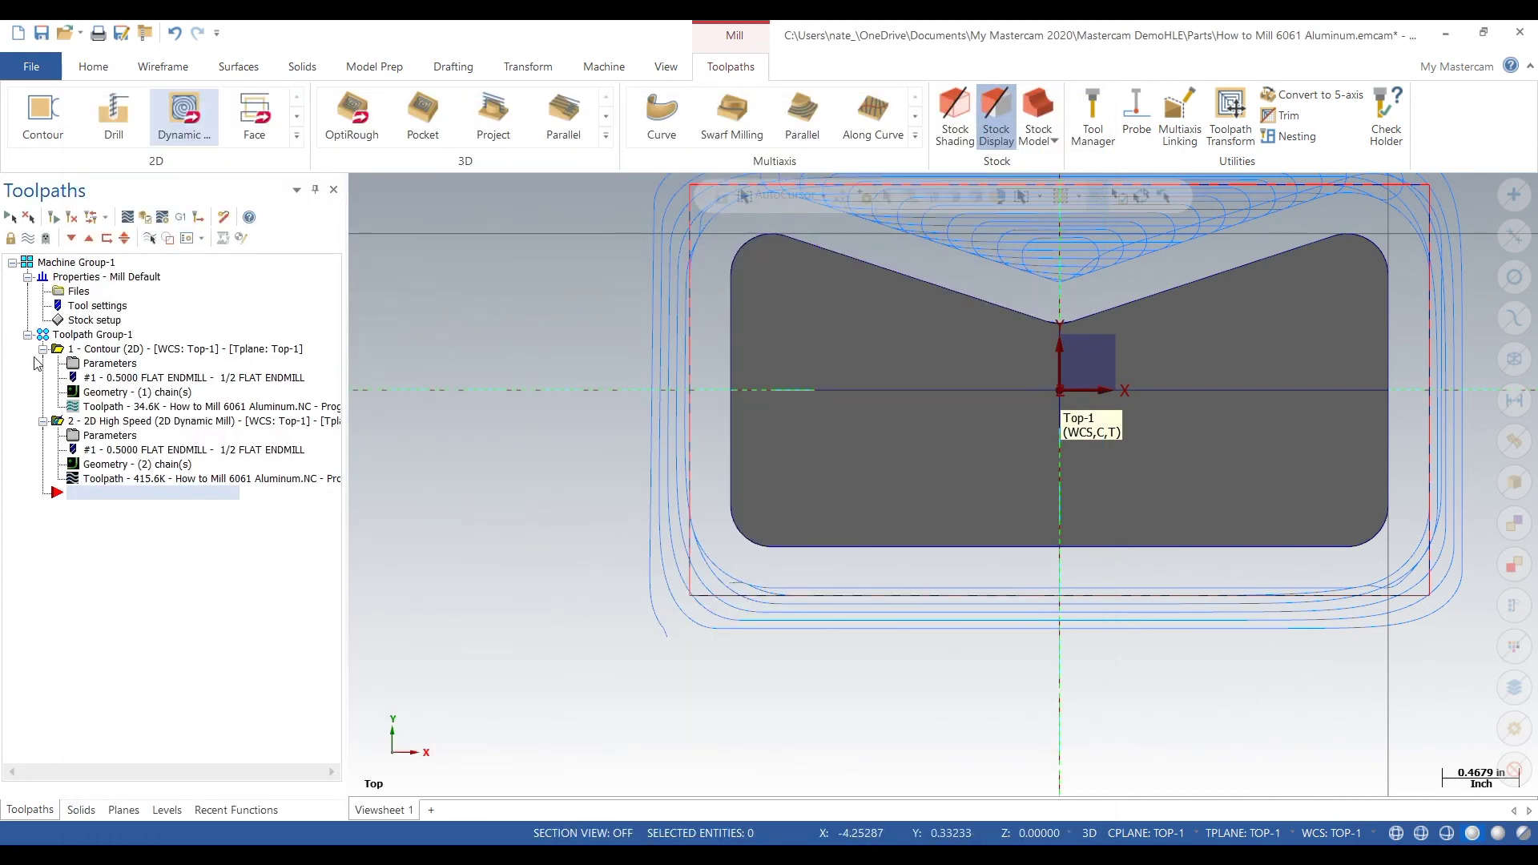
left_click(120, 421)
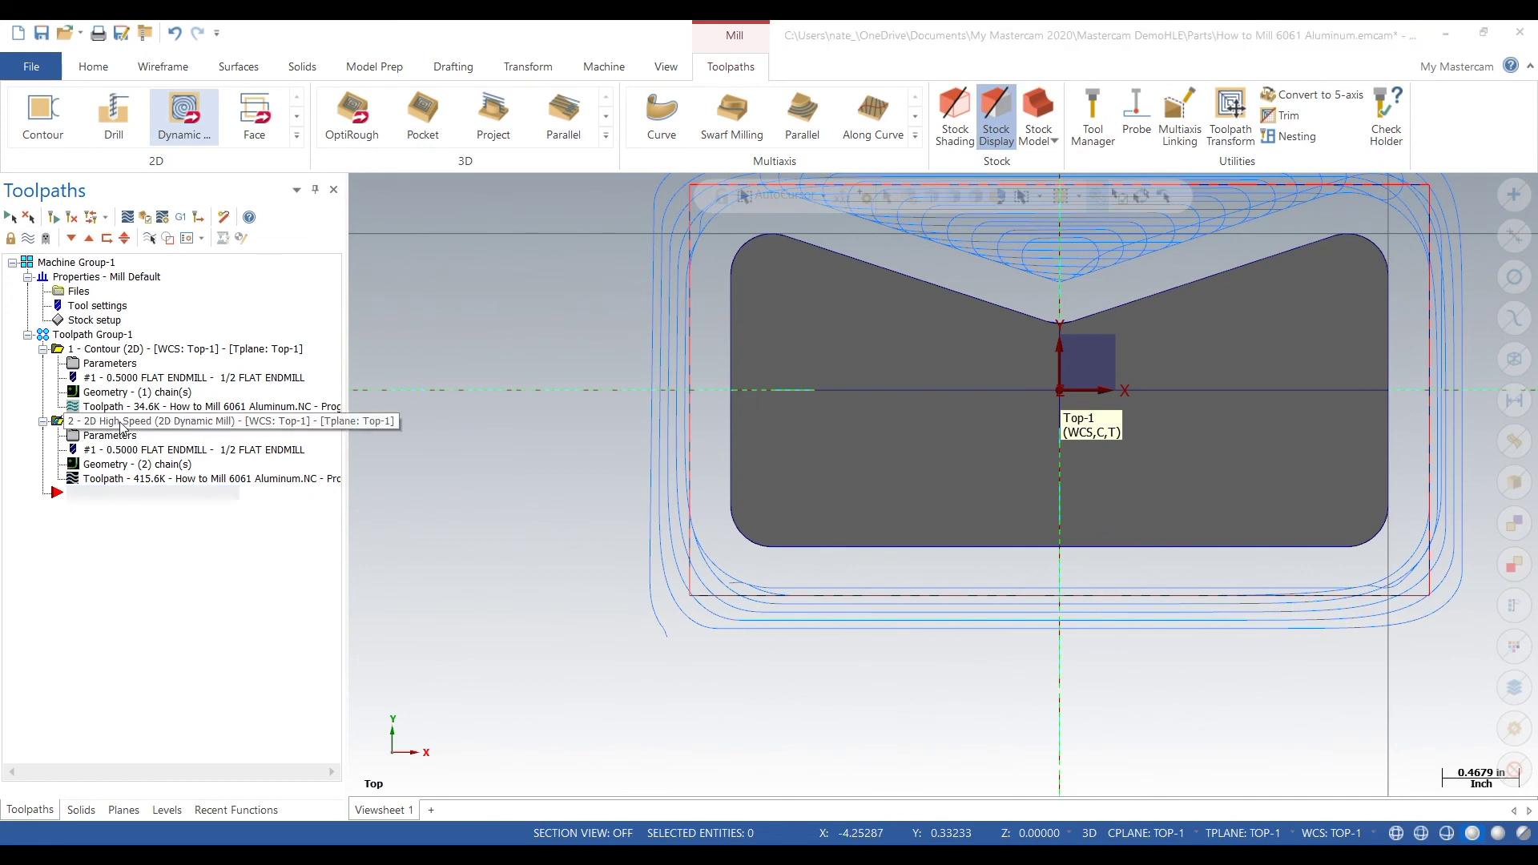
left_click(127, 218)
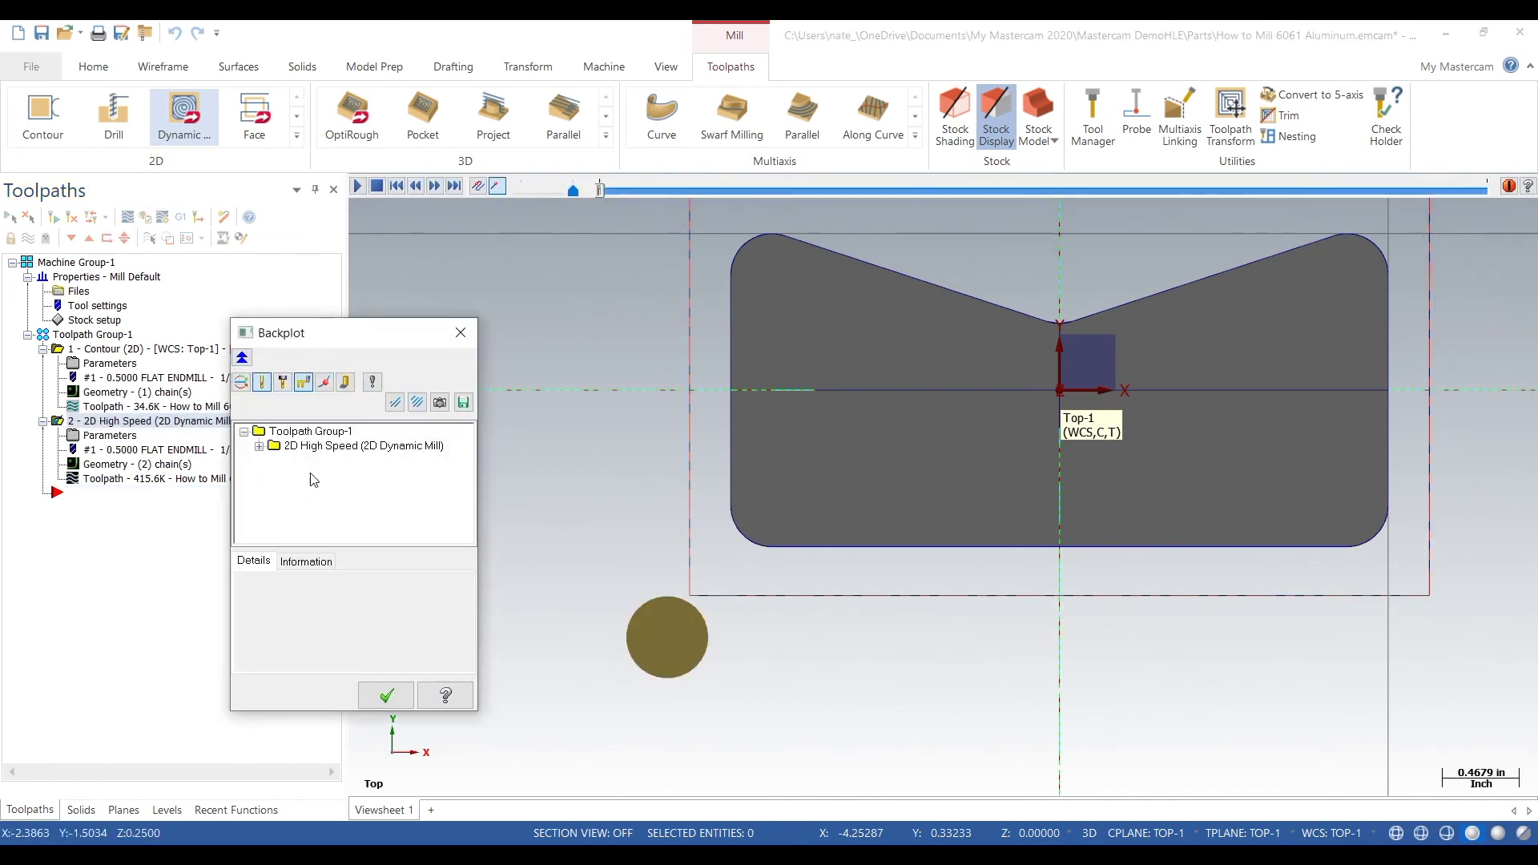
left_click(313, 560)
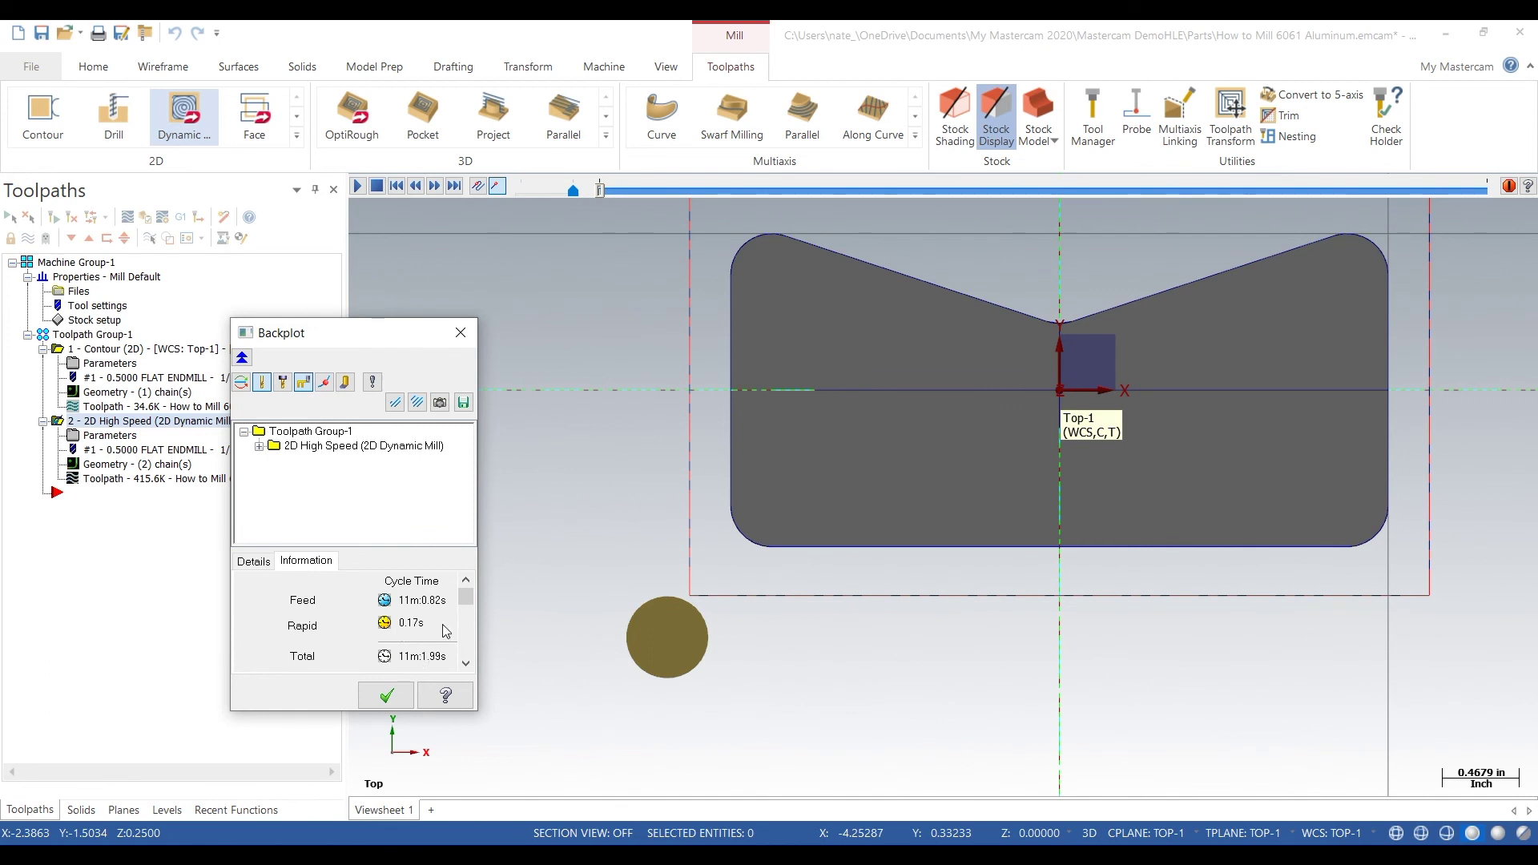
left_click(461, 335)
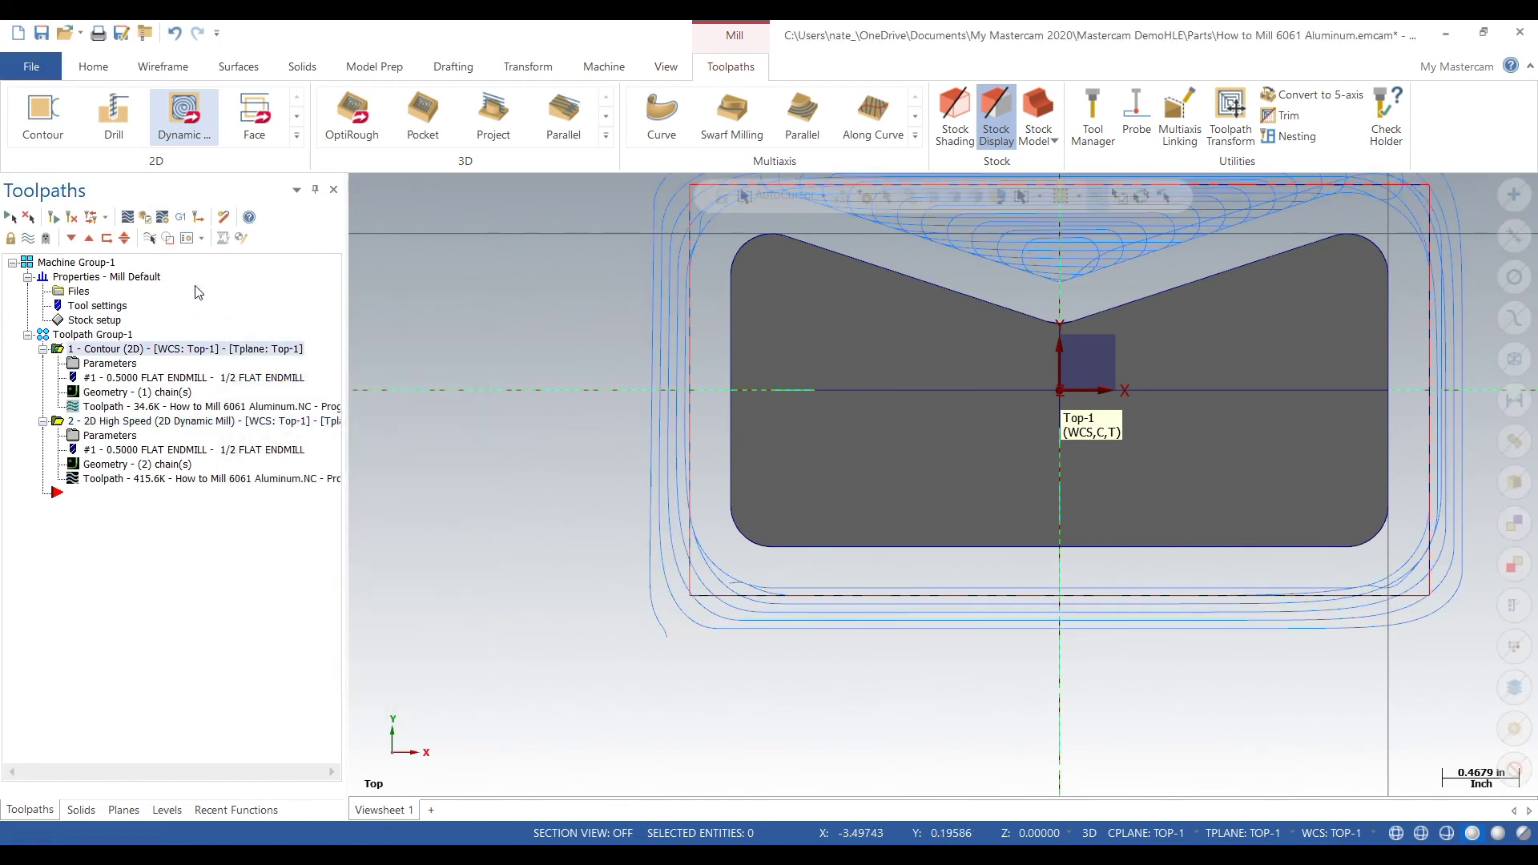
left_click(144, 219)
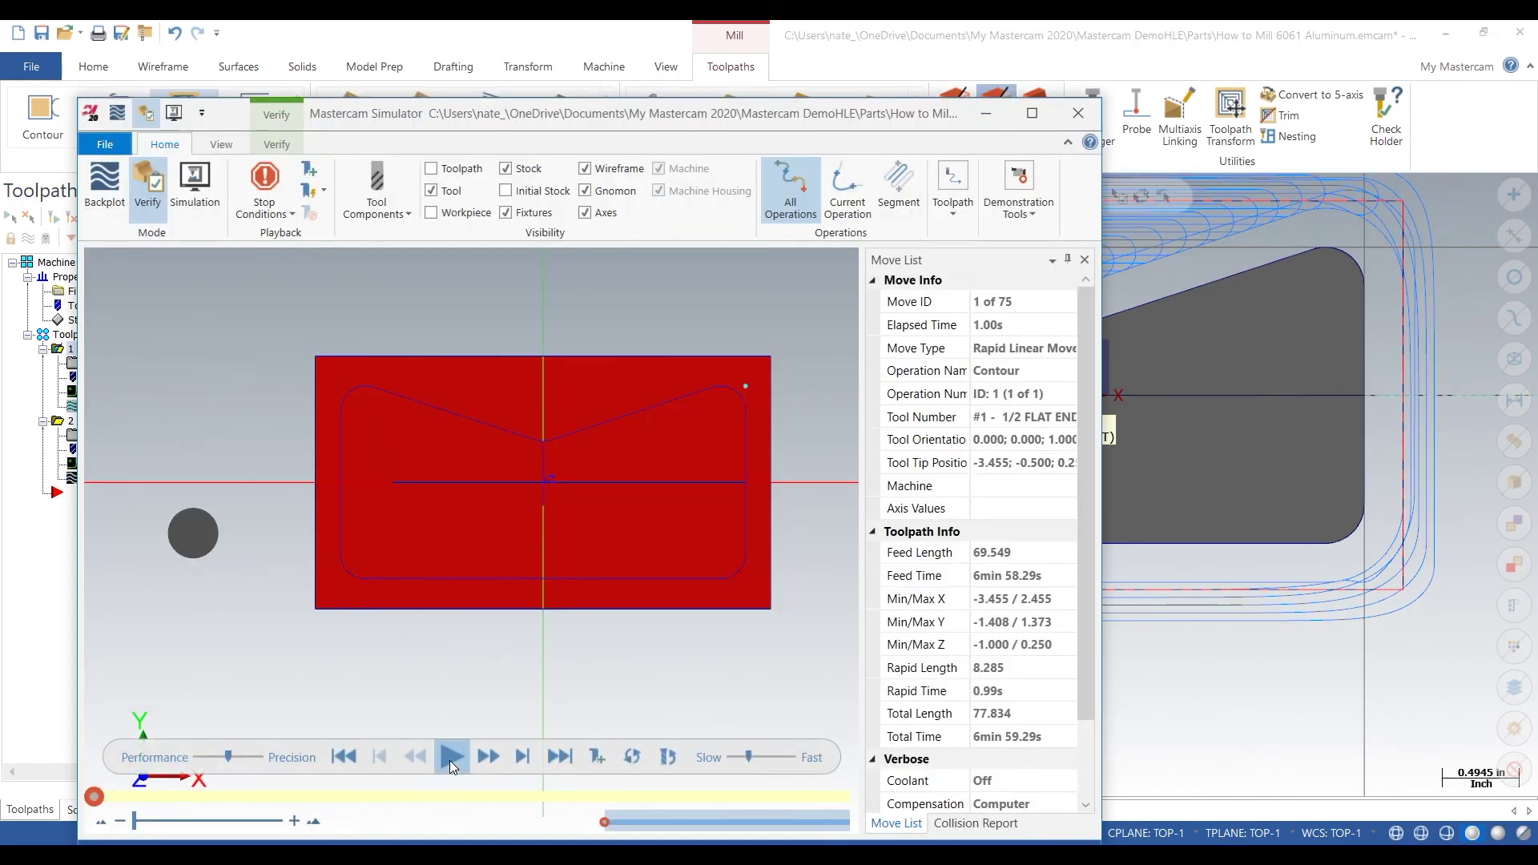
Play and replay the 75-move Contour simulation, orbit to an isometric view, then close the simulator.
left_click(450, 757)
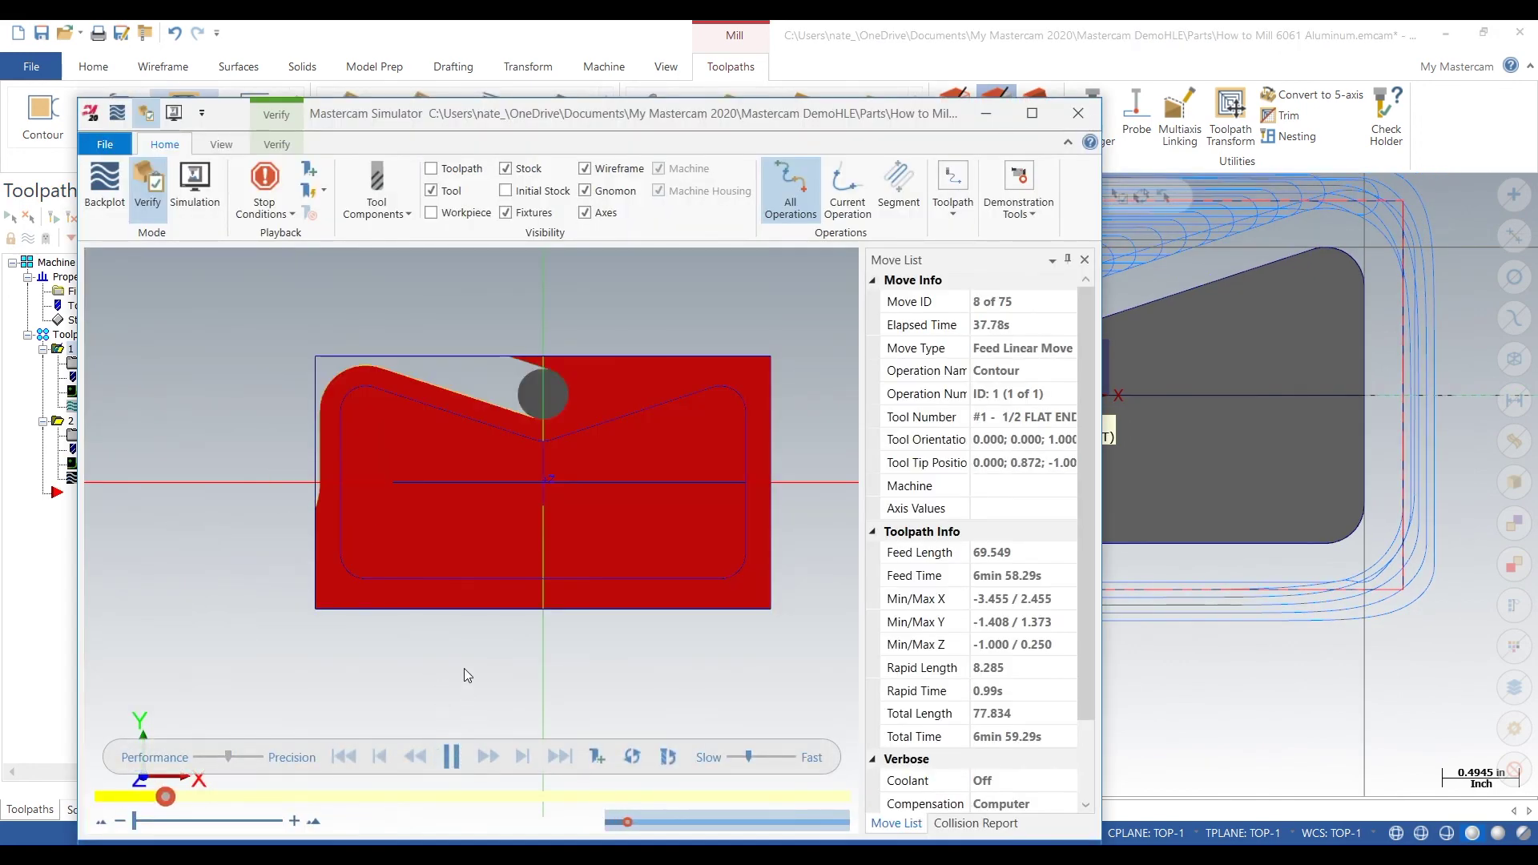
left_click(737, 756)
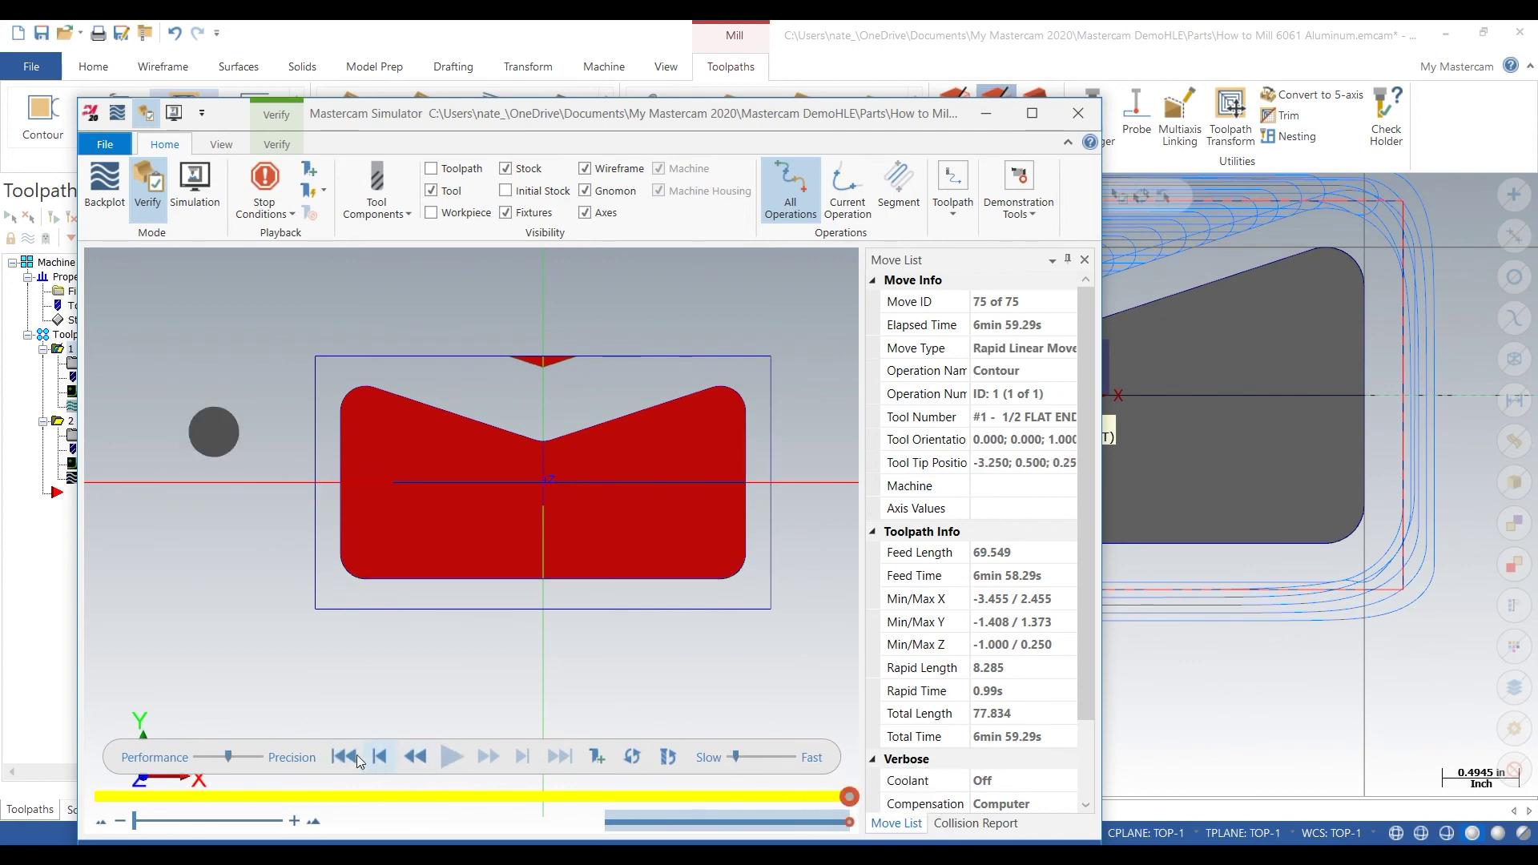
left_click(343, 757)
left_click(453, 757)
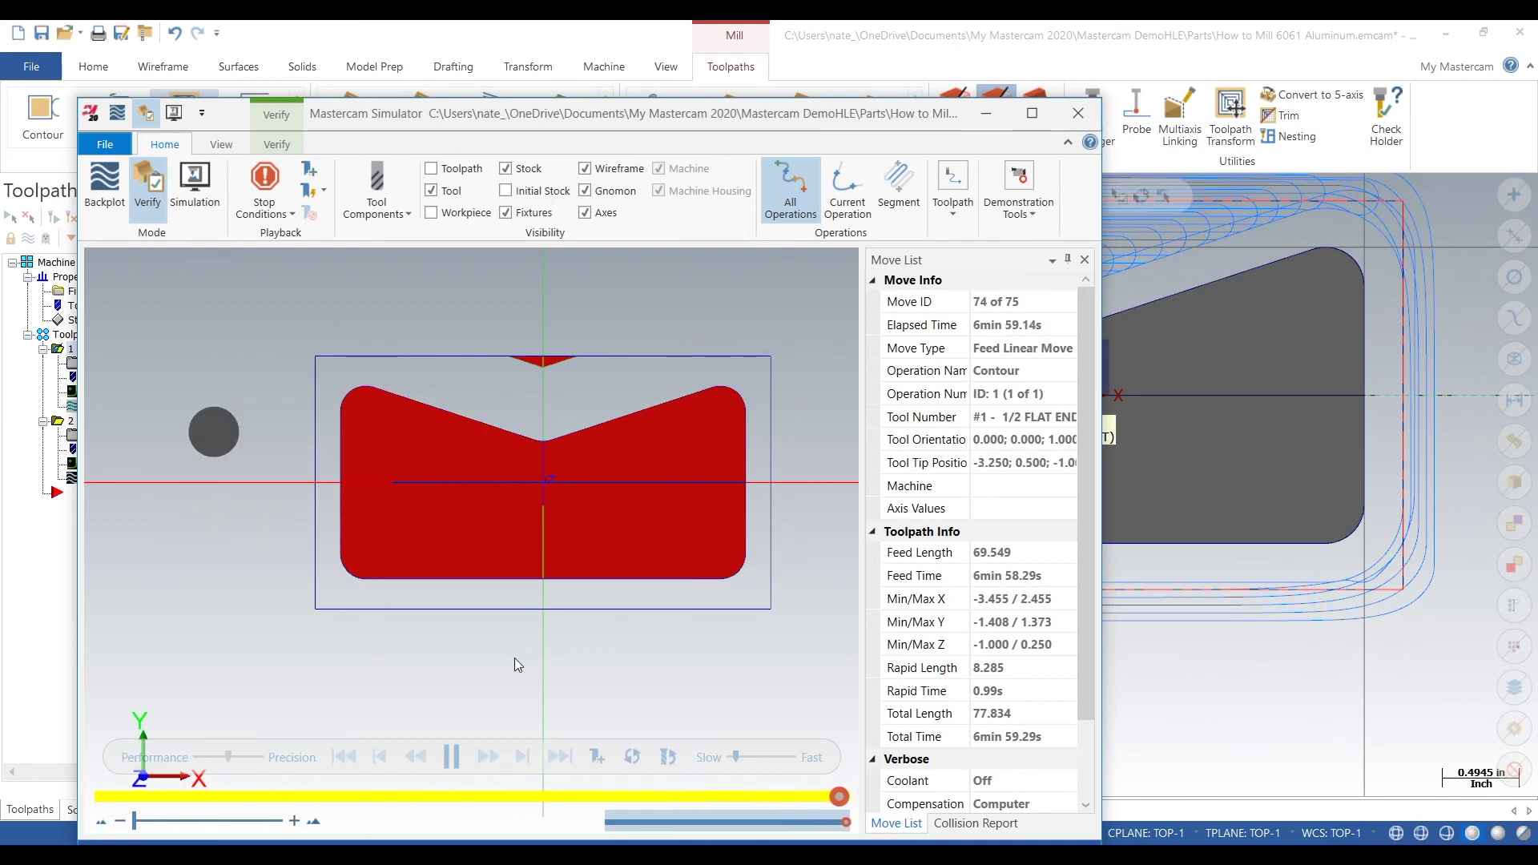
middle_click_drag(516, 675, 576, 632)
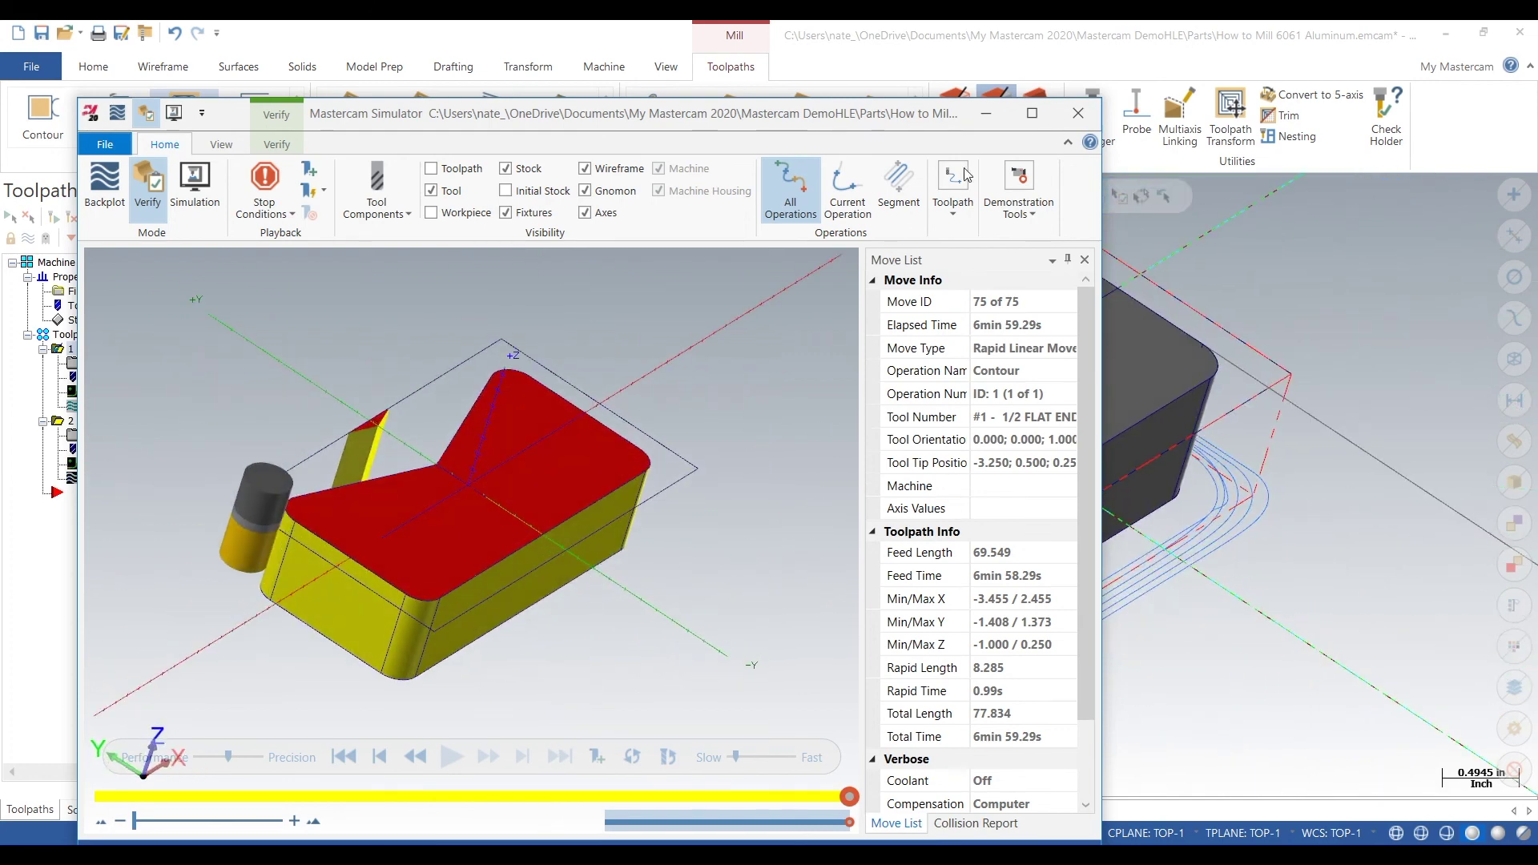
left_click(1073, 119)
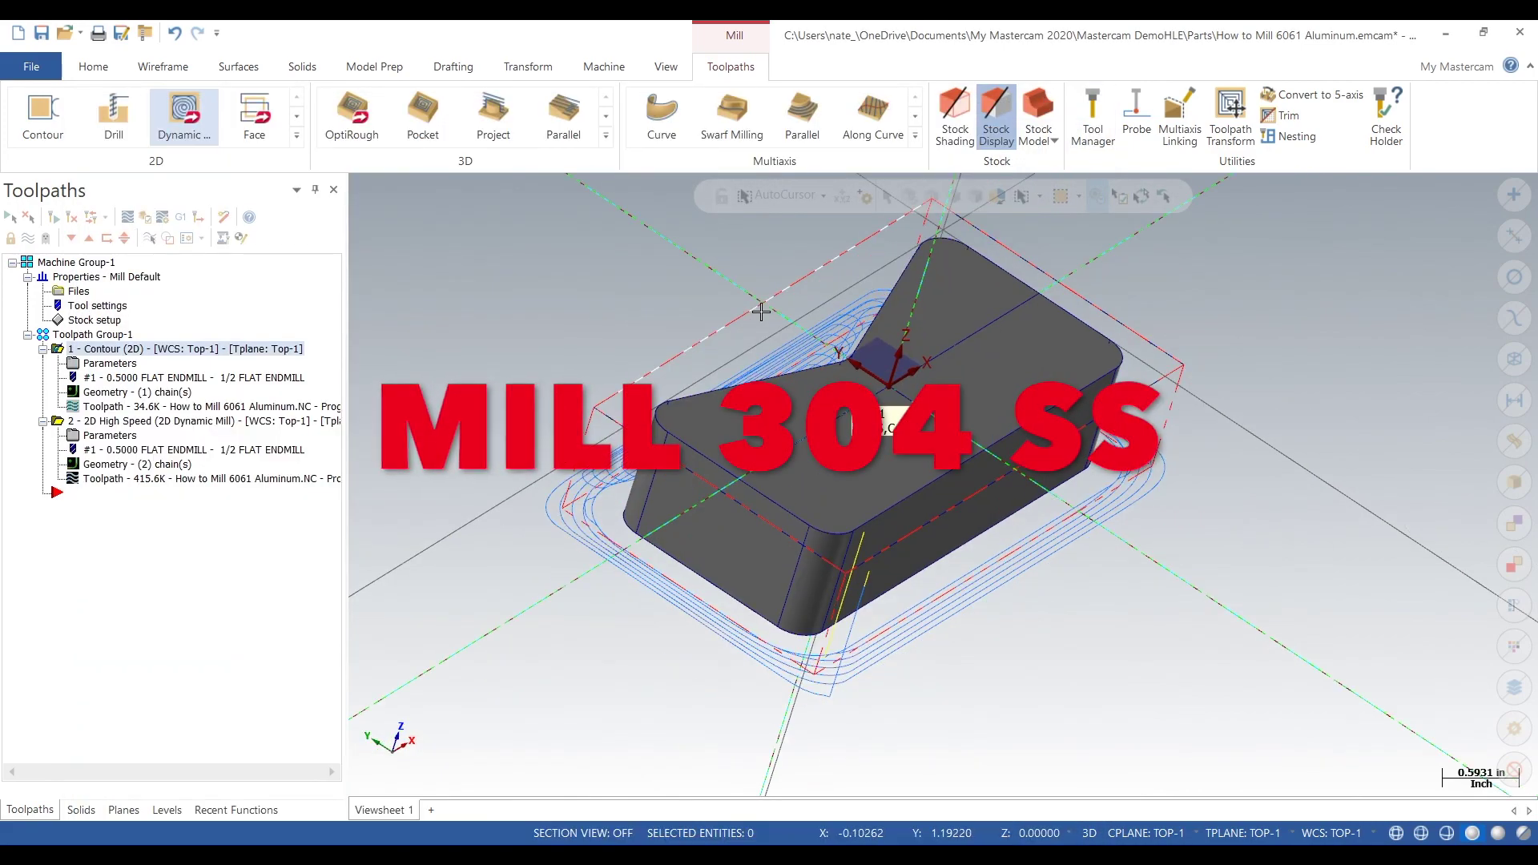
Orbit the part to inspect the Contour and Dynamic Mill toolpaths around the V-notched outline.
middle_click_drag(761, 312, 615, 346)
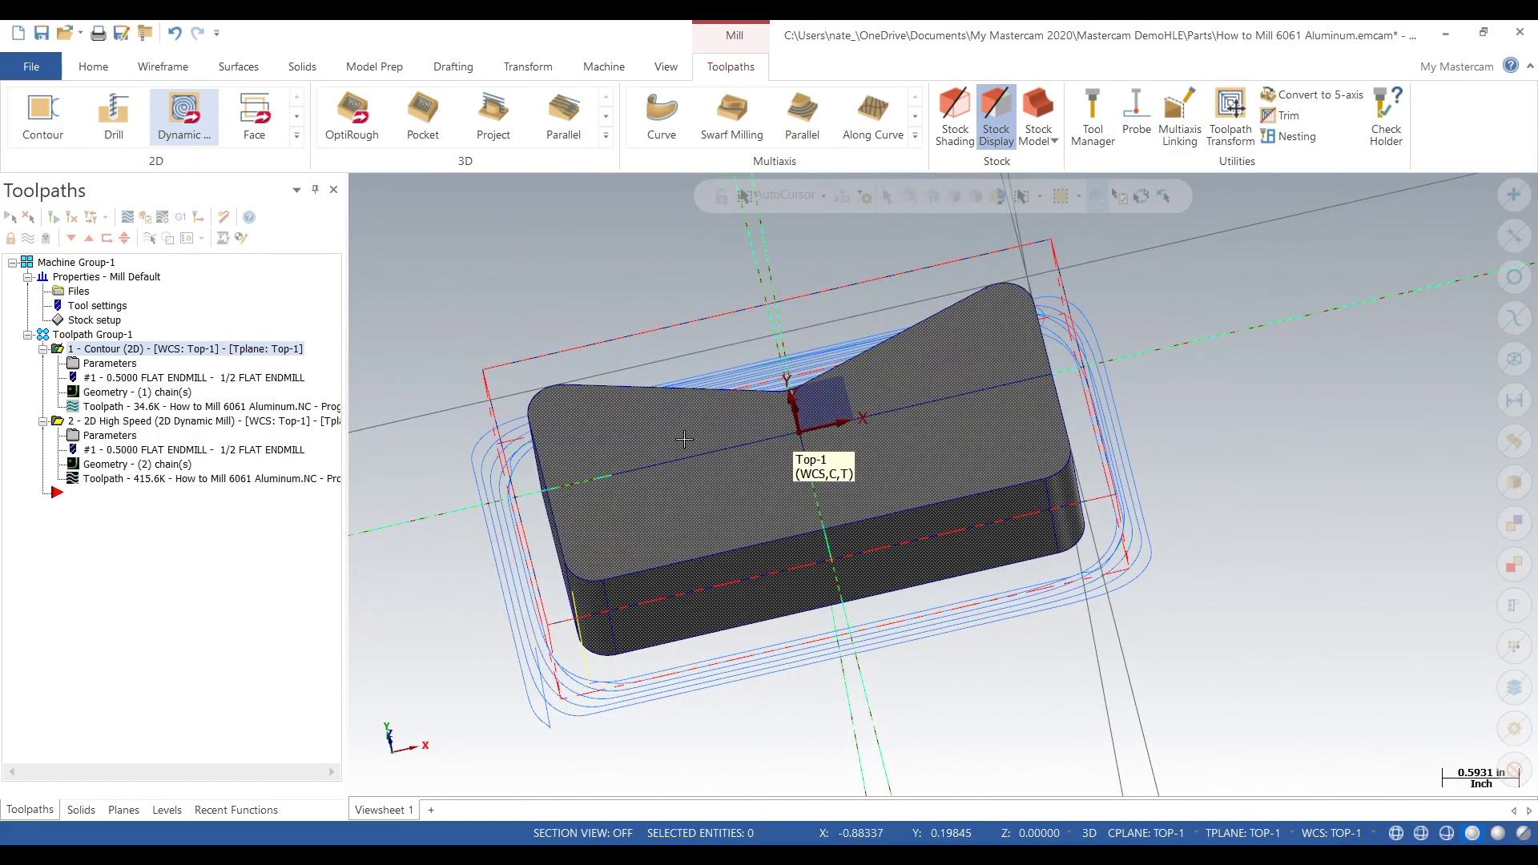
mouse_move(701, 421)
middle_mouse_down()
mouse_move(768, 378)
mouse_move(870, 416)
mouse_move(769, 320)
mouse_move(696, 388)
mouse_move(683, 445)
middle_mouse_up()
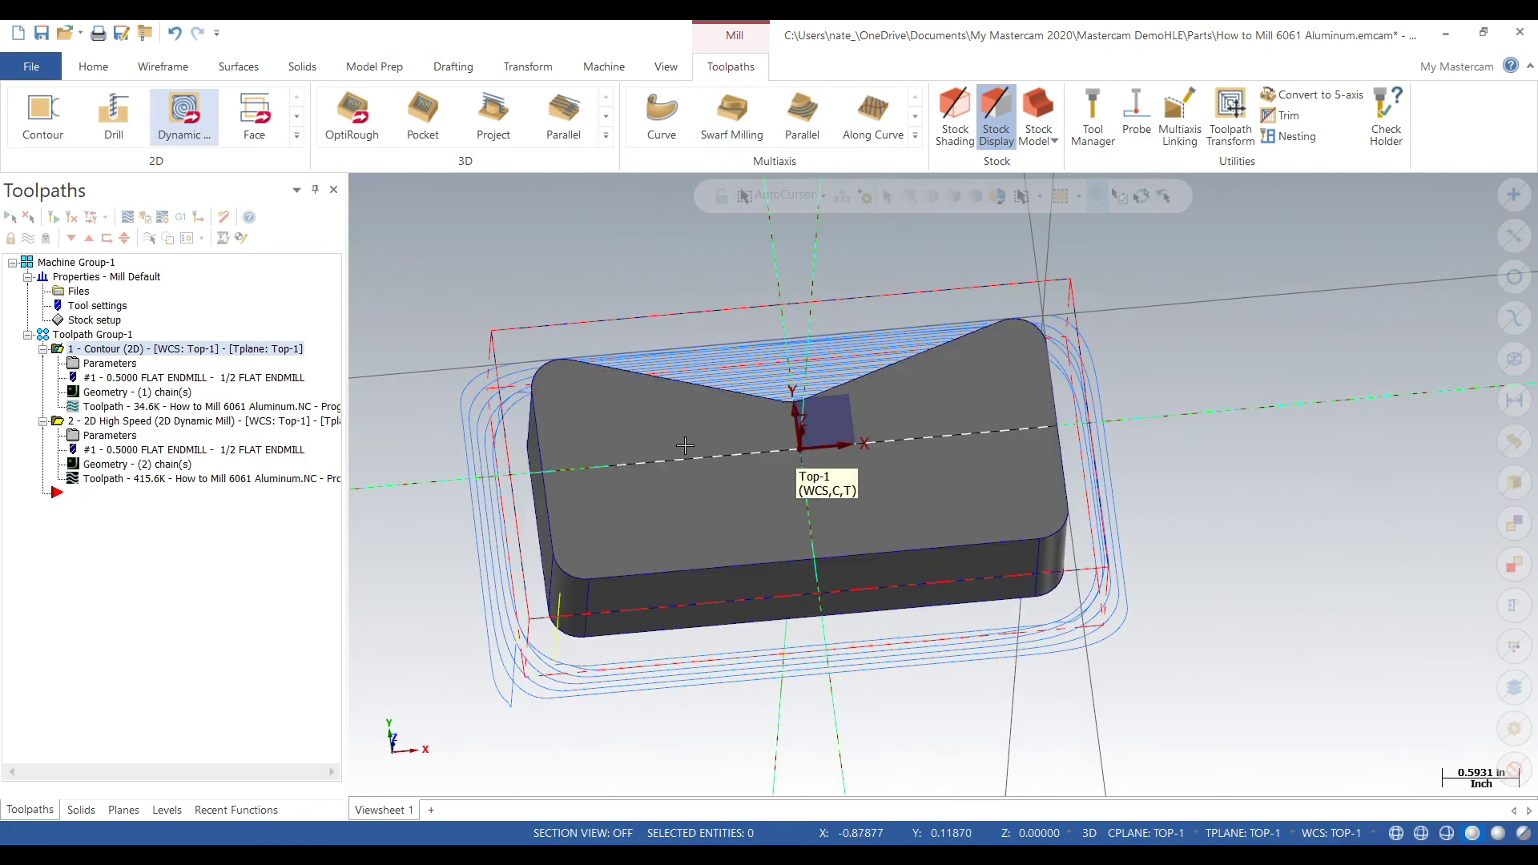